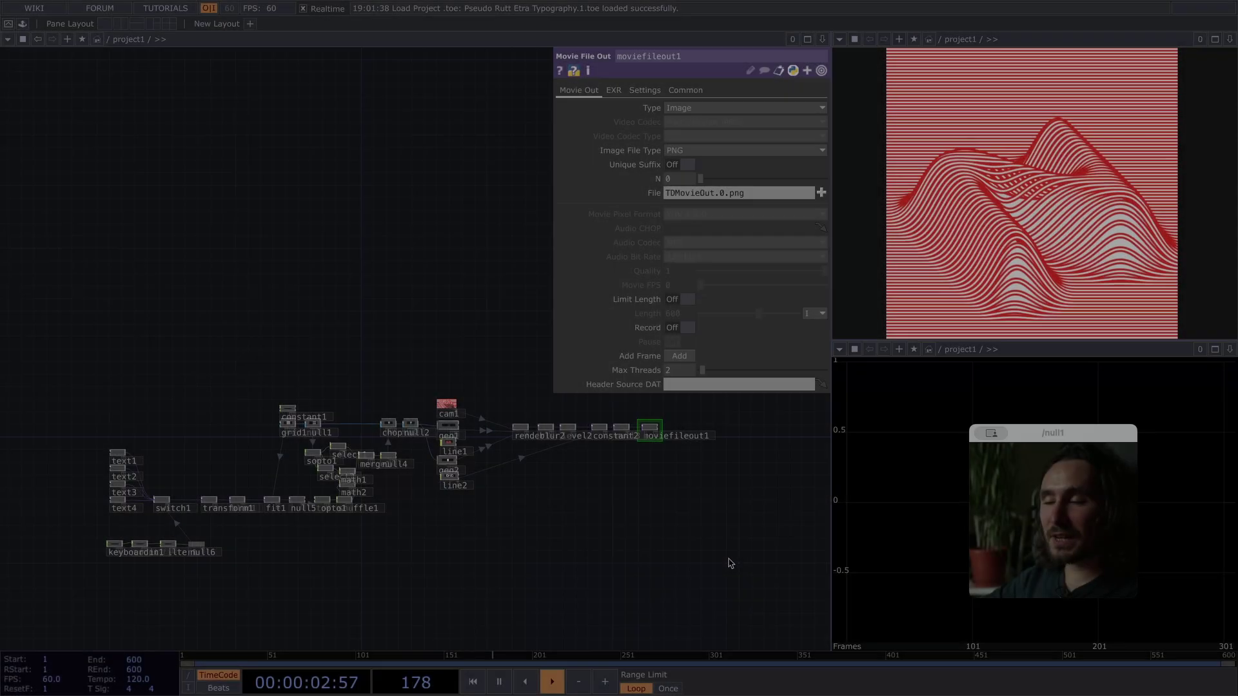
Select all operators of the finished example network and delete them to start from an empty project.
{"action": "scroll", "coordinate": [729, 564], "scroll_direction": "up", "scroll_amount": 1}
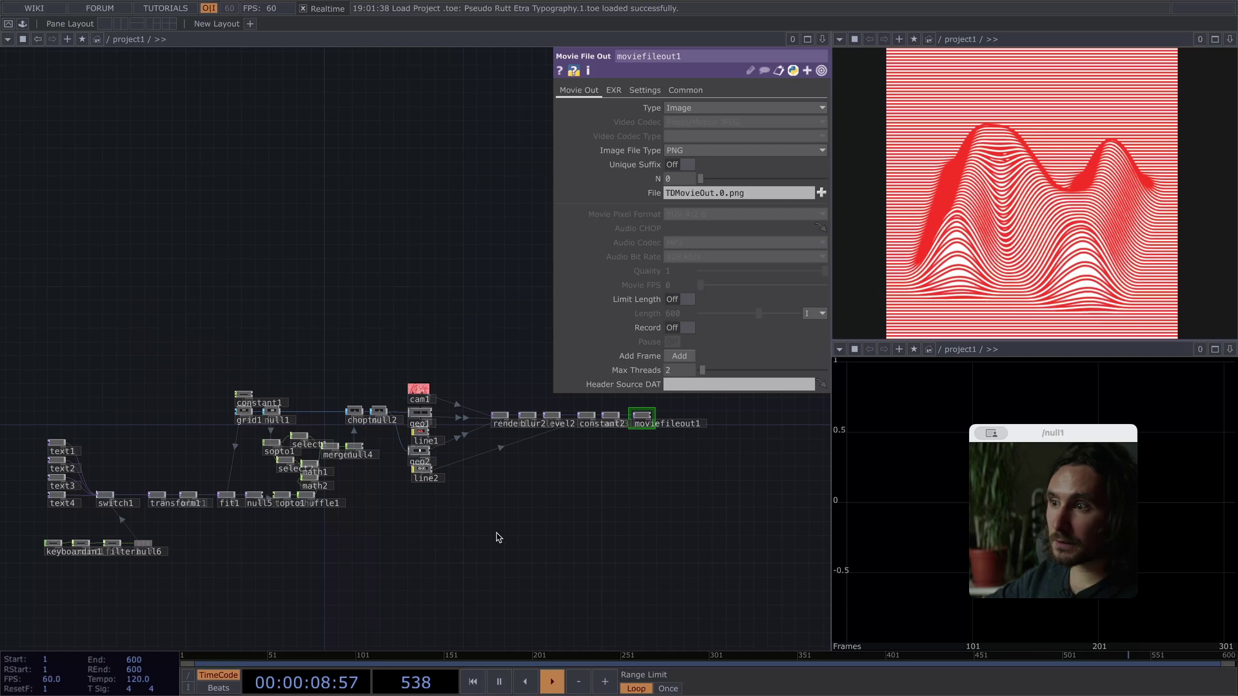
{"action": "left_click_drag", "start_coordinate": [496, 537], "coordinate": [535, 552]}
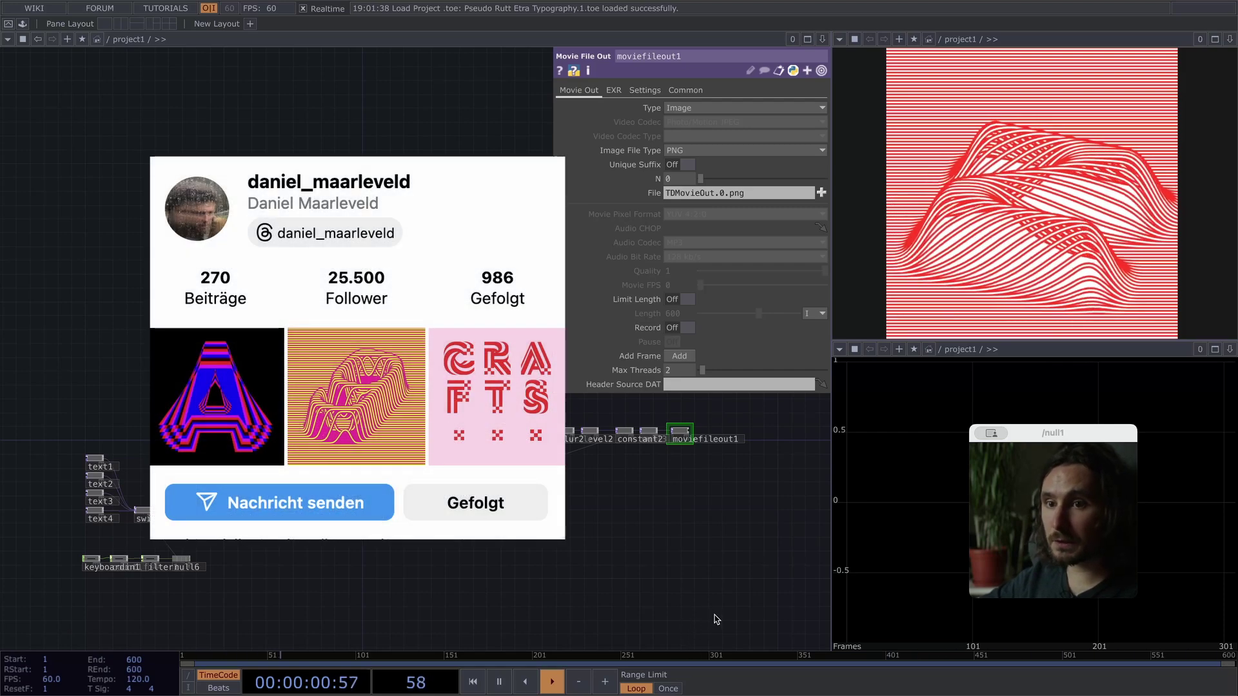
{"action": "left_click_drag", "start_coordinate": [644, 619], "coordinate": [613, 608]}
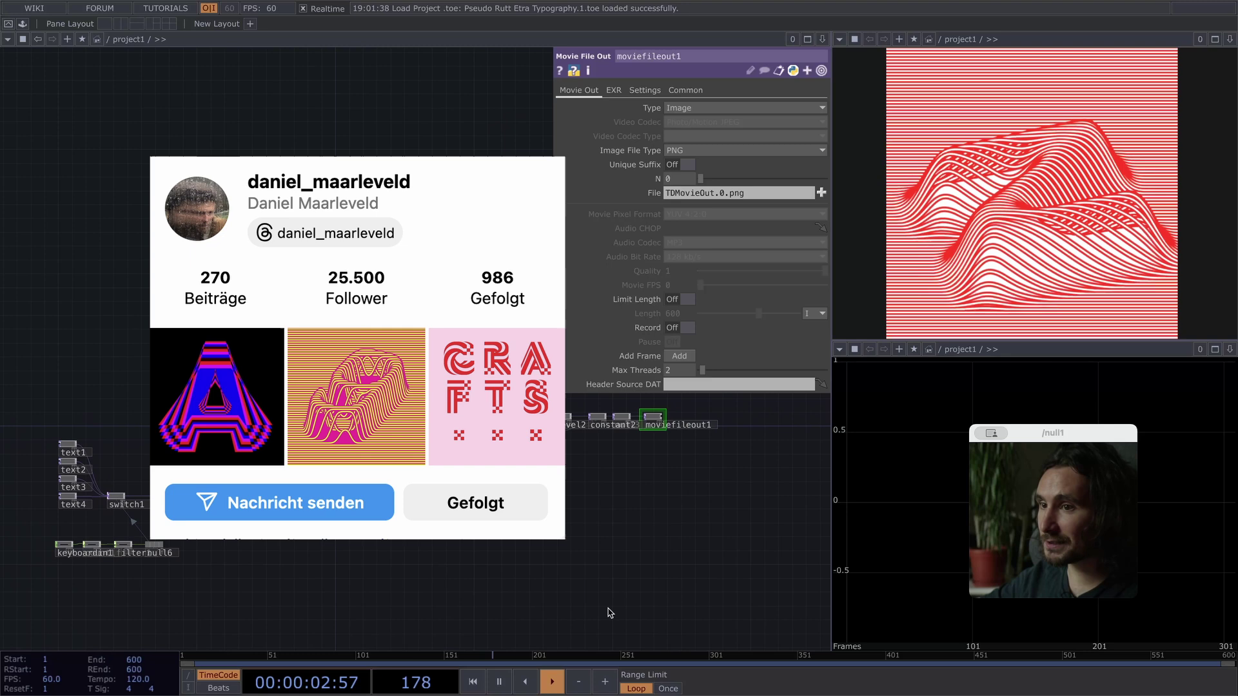
{"action": "left_click_drag", "start_coordinate": [530, 608], "coordinate": [622, 604]}
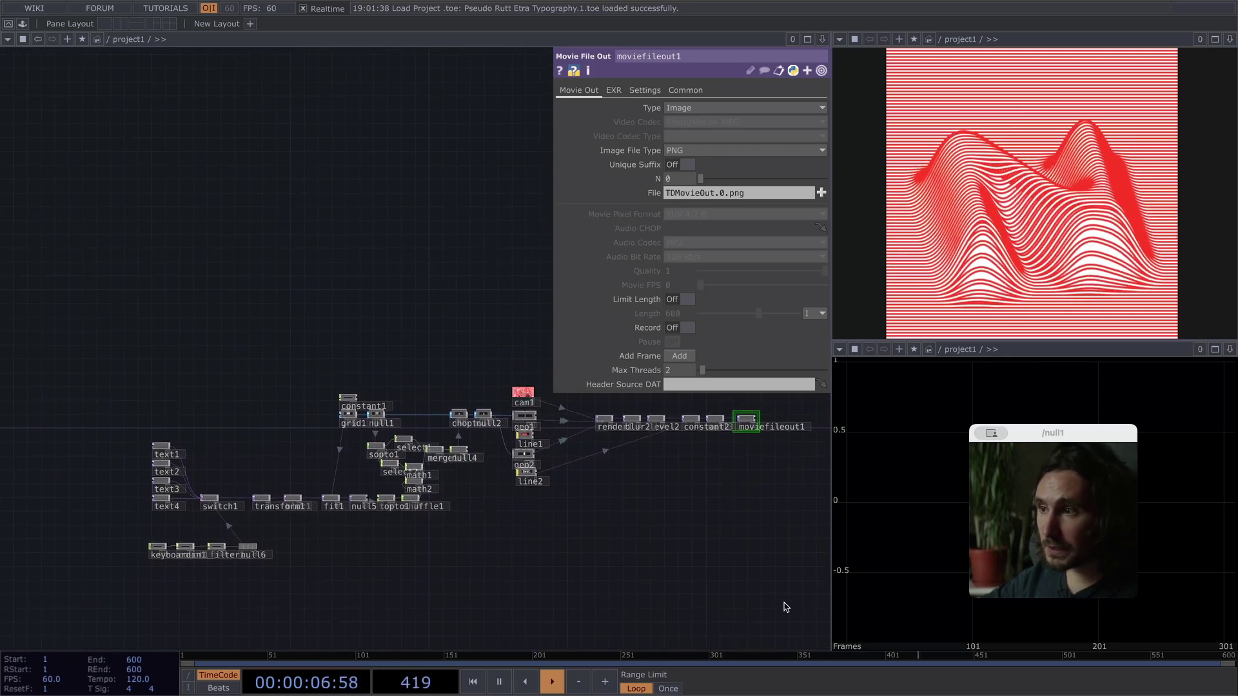
{"action": "left_click_drag", "start_coordinate": [789, 605], "coordinate": [62, 286]}
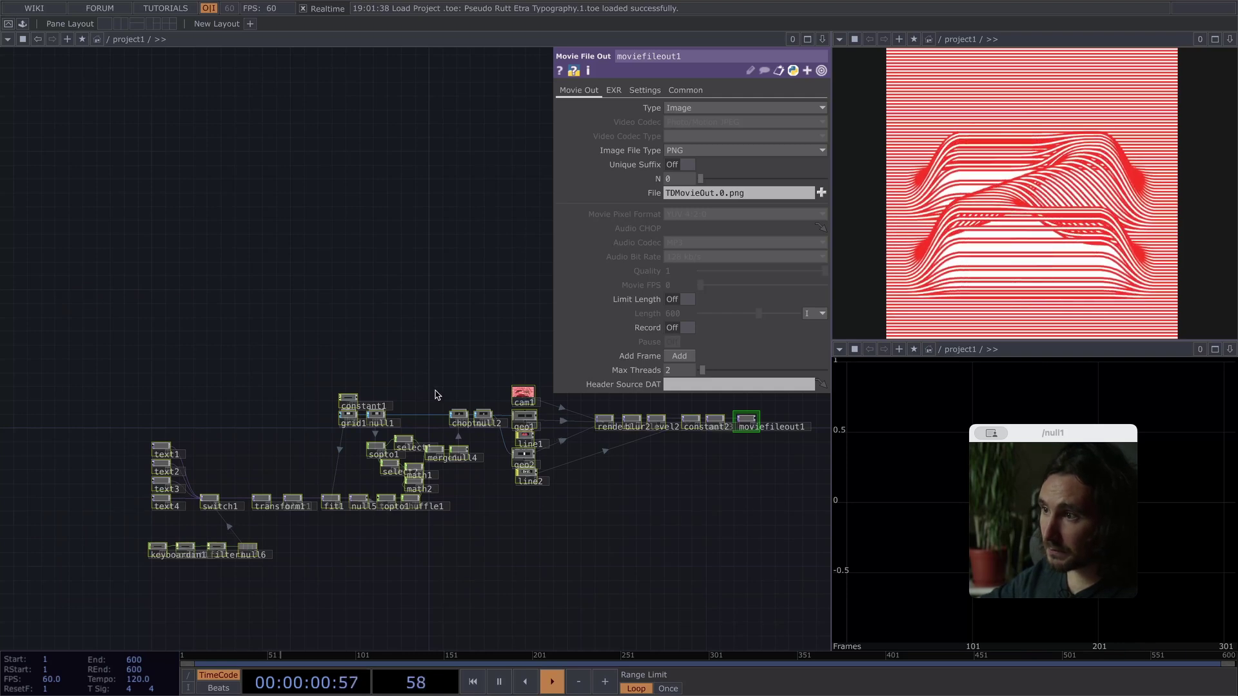
{"action": "key", "text": "Delete"}
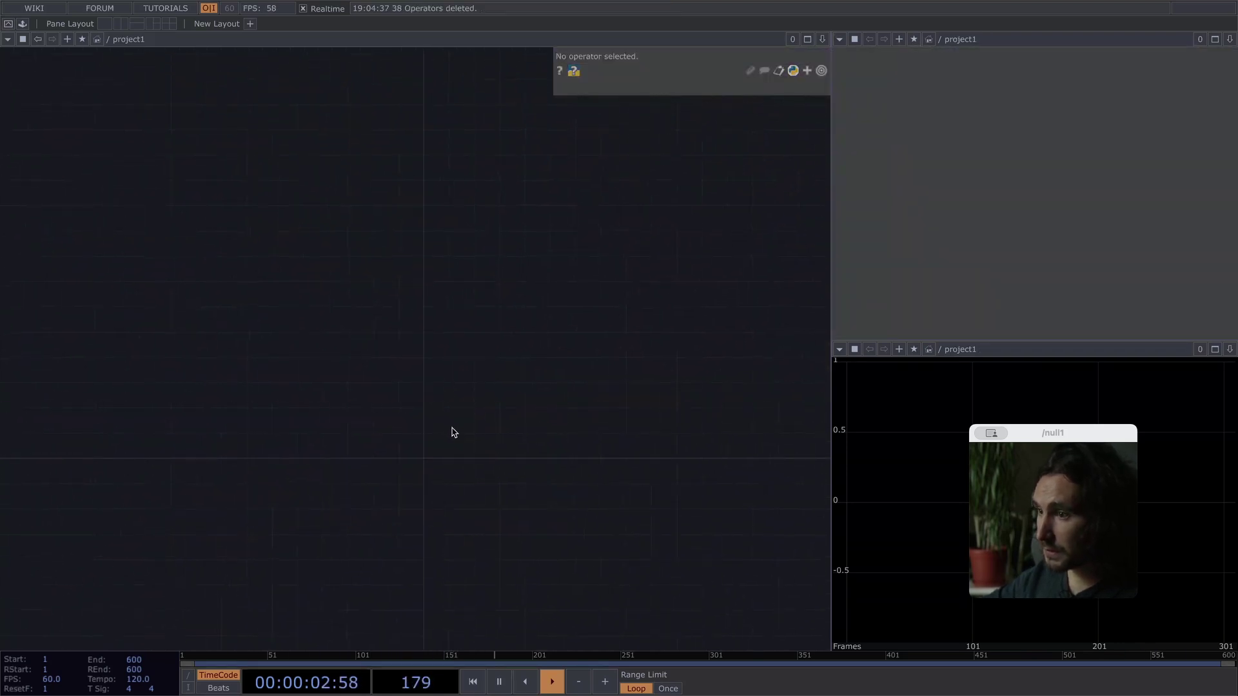
Add a Constant CHOP to the empty network.
{"action": "left_click_drag", "start_coordinate": [340, 383], "coordinate": [325, 377]}
{"action": "key", "text": "Tab"}
{"action": "key", "text": "Tab"}
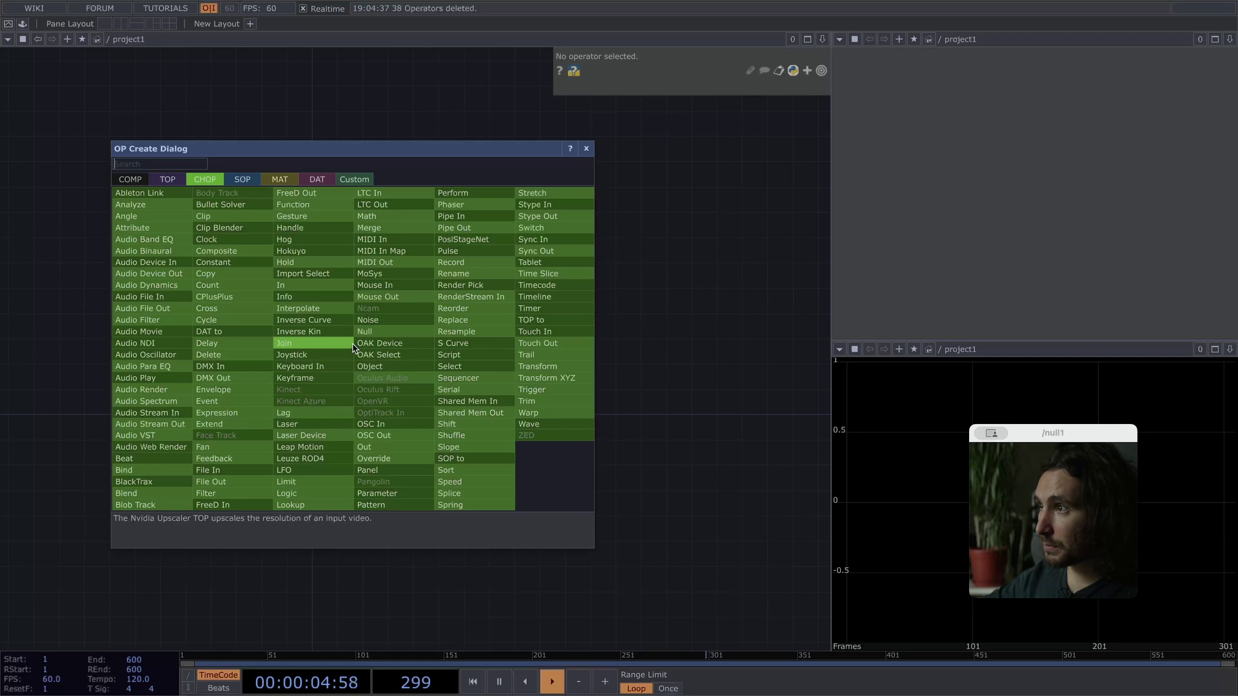
{"action": "type", "text": "cons"}
{"action": "left_click", "coordinate": [255, 263]}
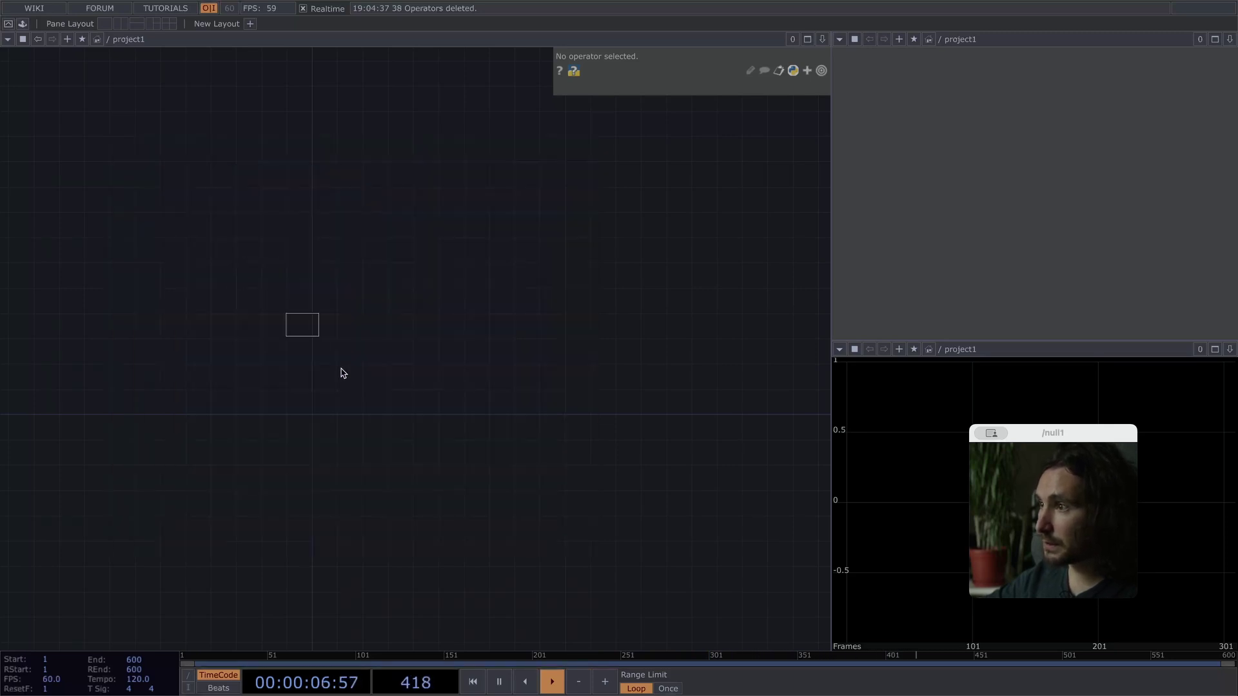
{"action": "left_click", "coordinate": [339, 373]}
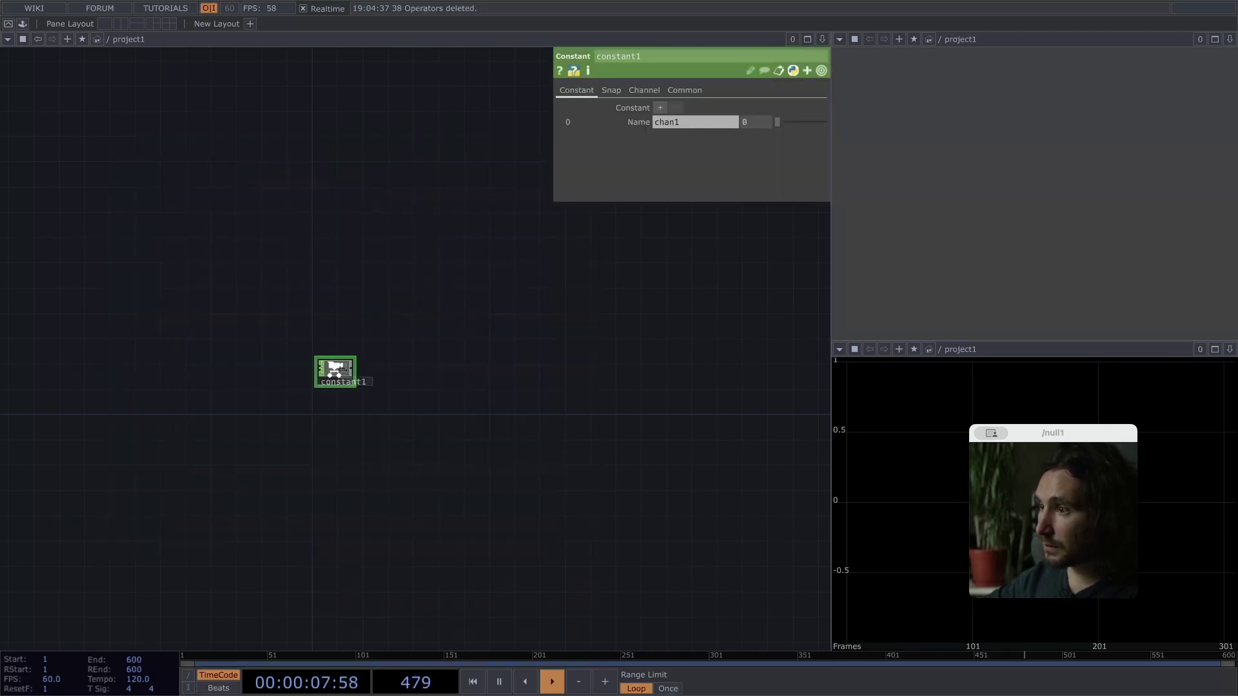
Name the Constant CHOP's first channel rows and add a second channel named cols.
{"action": "left_click", "coordinate": [693, 121]}
{"action": "type", "text": "rows"}
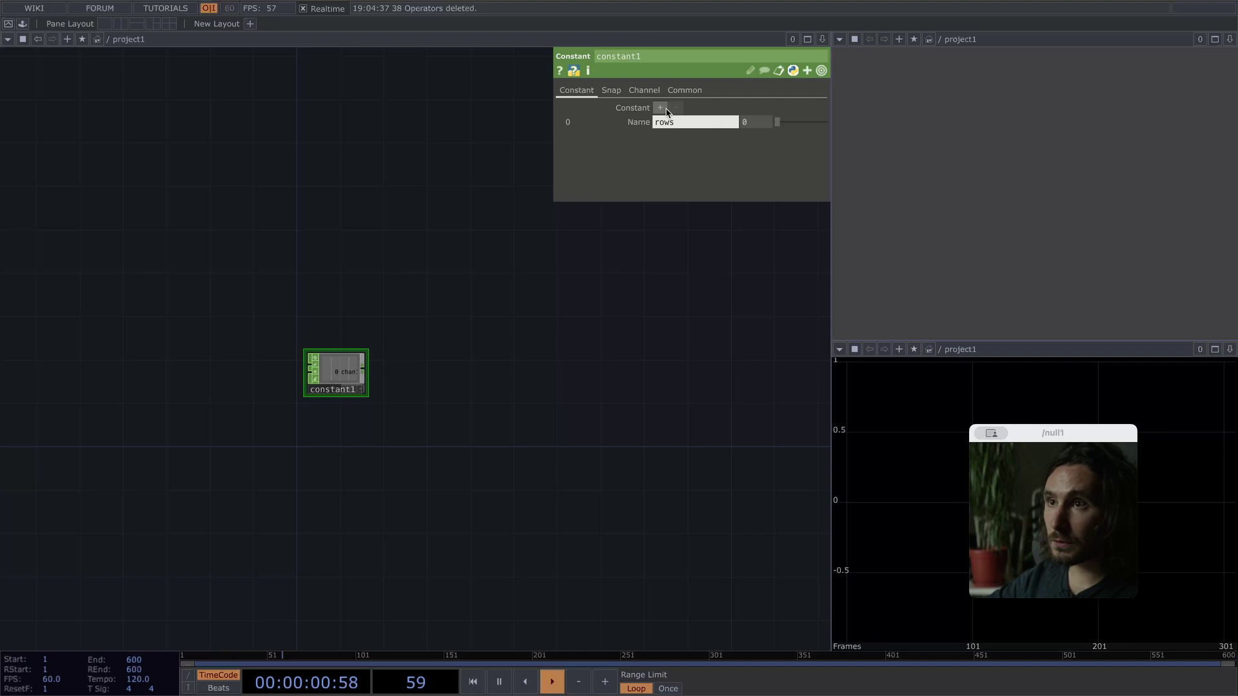
{"action": "left_click", "coordinate": [660, 107]}
{"action": "left_click", "coordinate": [681, 139]}
{"action": "type", "text": "col"}
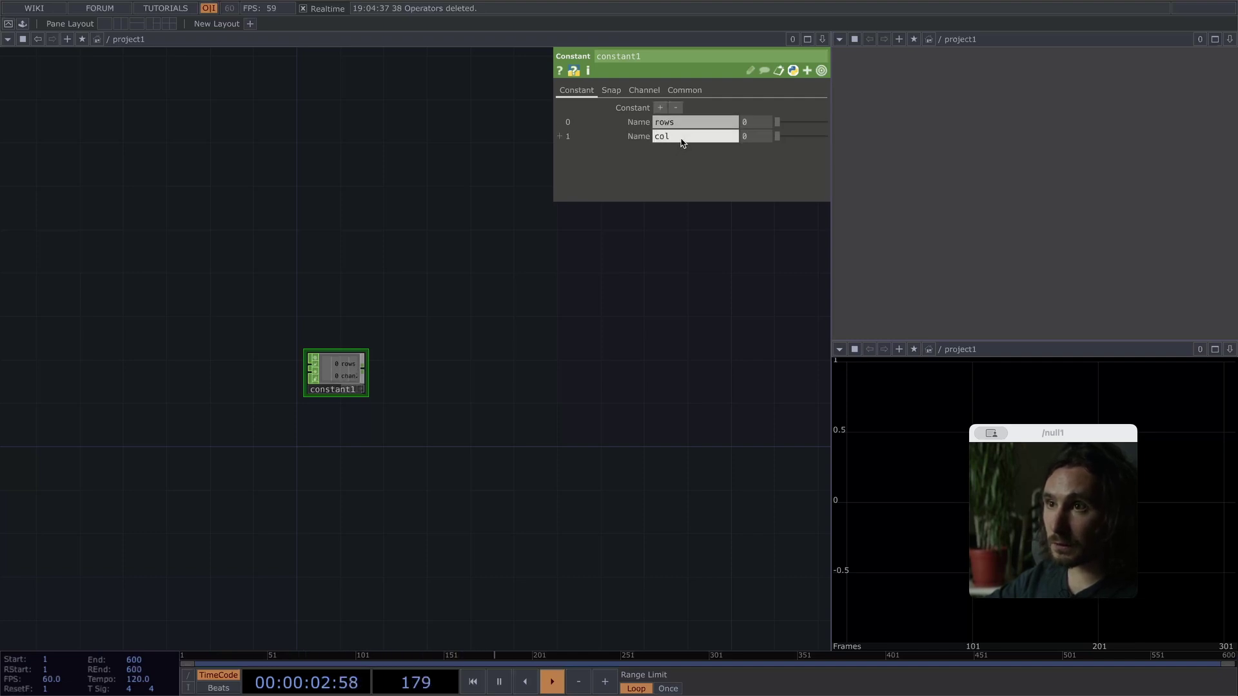
{"action": "type", "text": "s"}
{"action": "key", "text": "Return"}
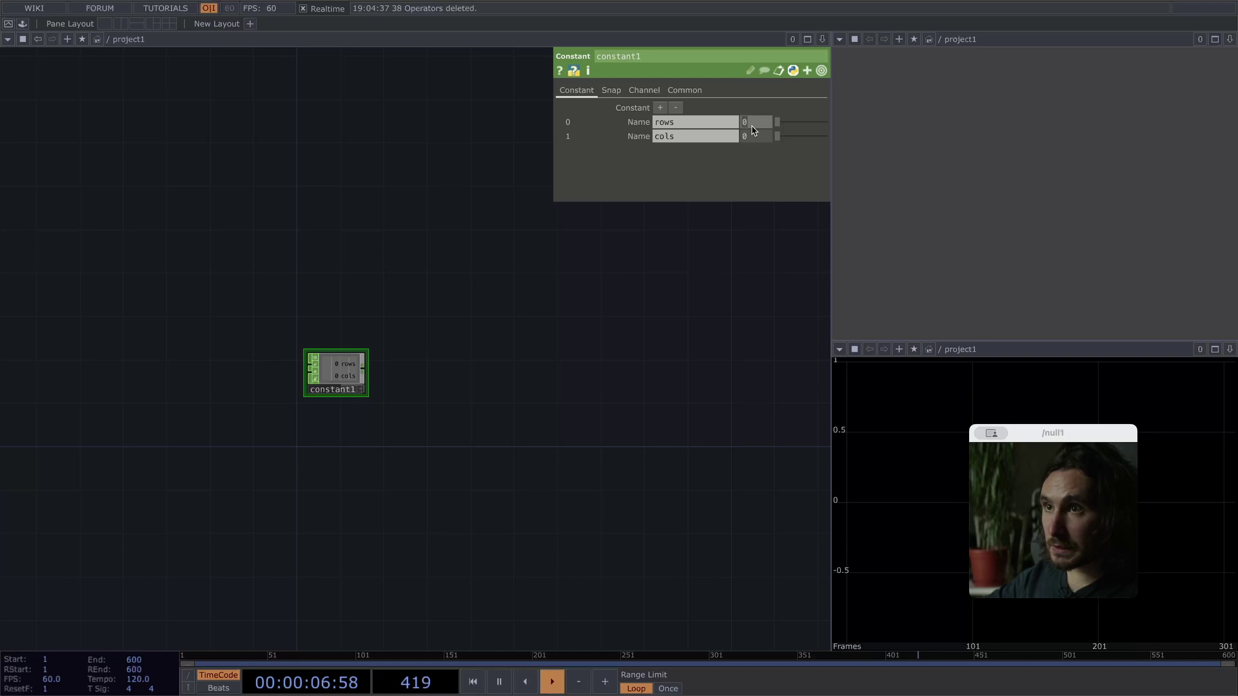
Set the rows channel to 50 and the cols channel to 360.
{"action": "left_click", "coordinate": [751, 127]}
{"action": "type", "text": "50"}
{"action": "left_click", "coordinate": [759, 137]}
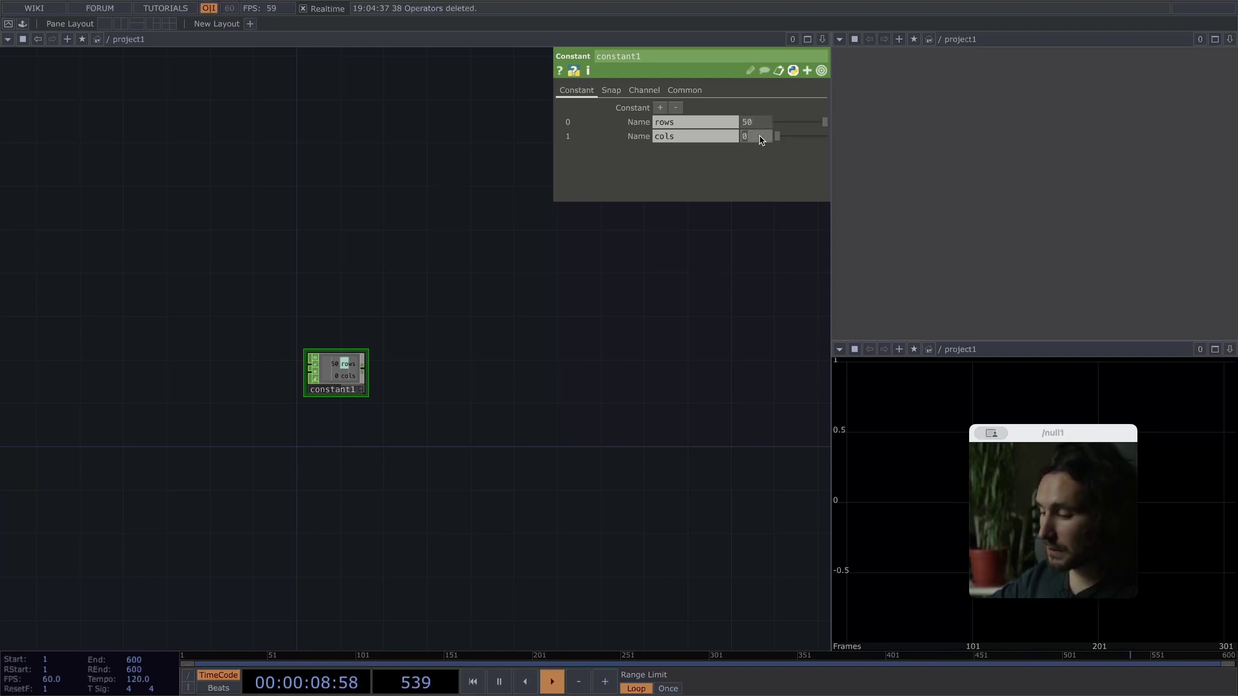
{"action": "type", "text": "360"}
{"action": "left_click", "coordinate": [629, 321]}
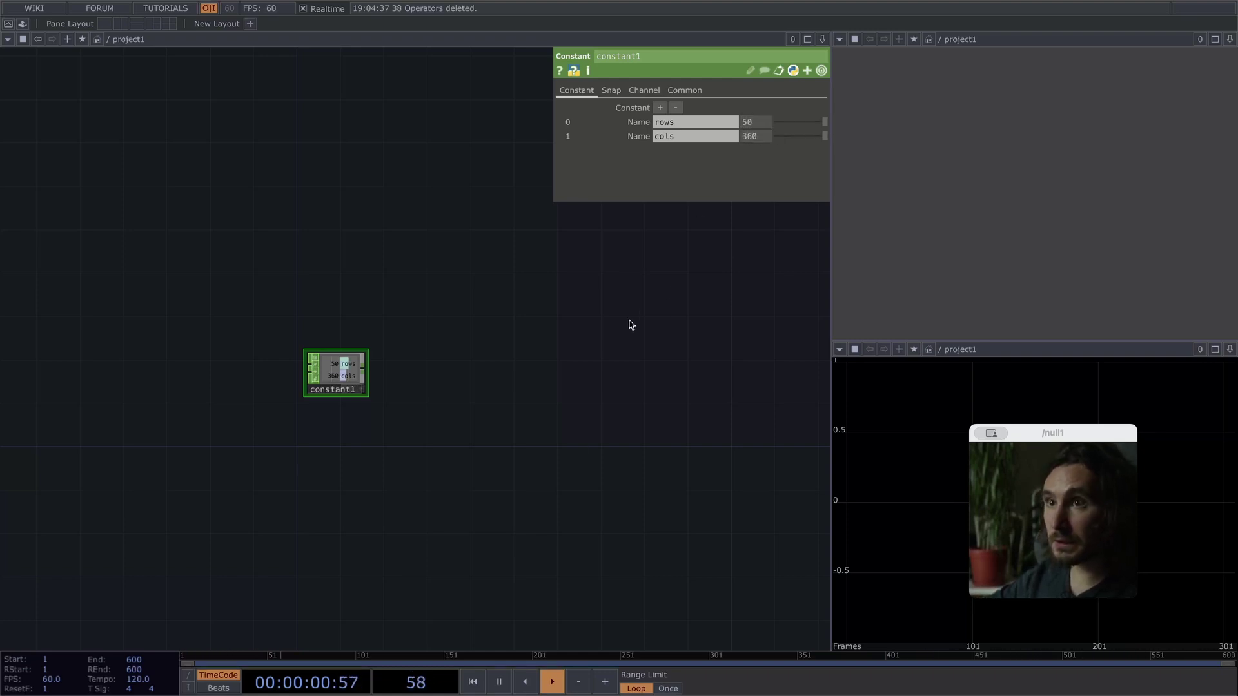
Add a Grid SOP below the Constant CHOP.
{"action": "scroll", "coordinate": [295, 524], "scroll_direction": "down", "scroll_amount": 2}
{"action": "left_click_drag", "start_coordinate": [296, 523], "coordinate": [323, 395]}
{"action": "scroll", "coordinate": [370, 462], "scroll_direction": "down", "scroll_amount": 3}
{"action": "key", "text": "Tab"}
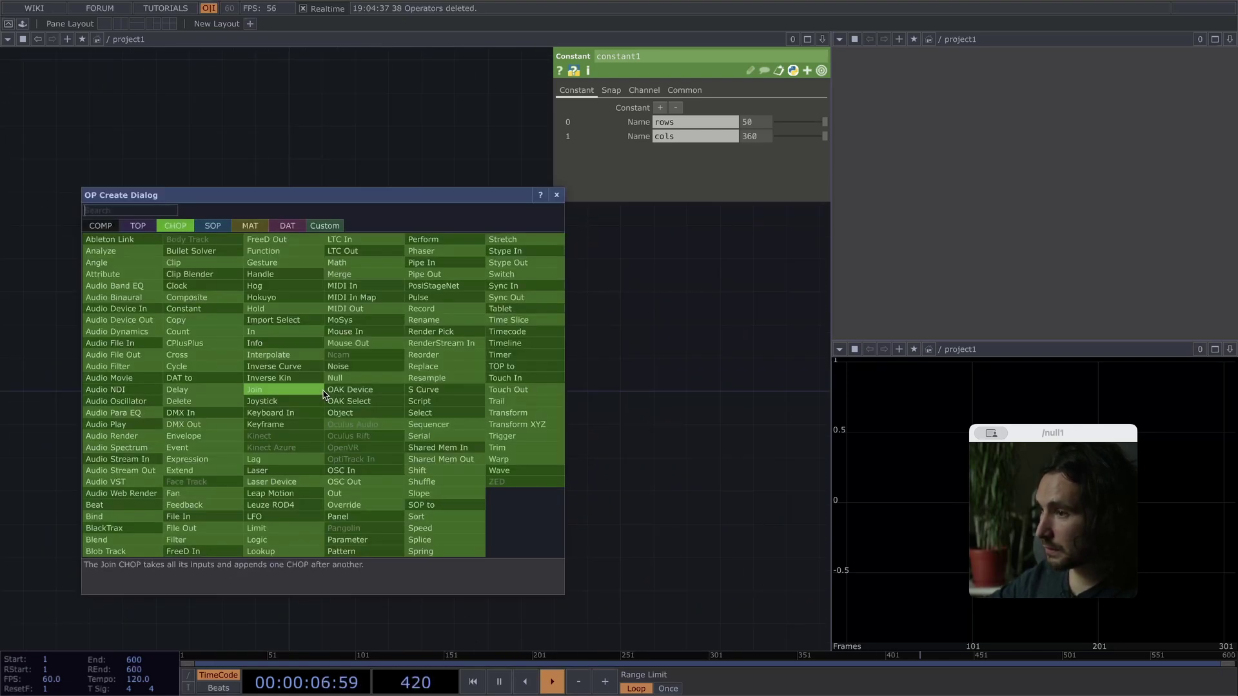
{"action": "key", "text": "Tab"}
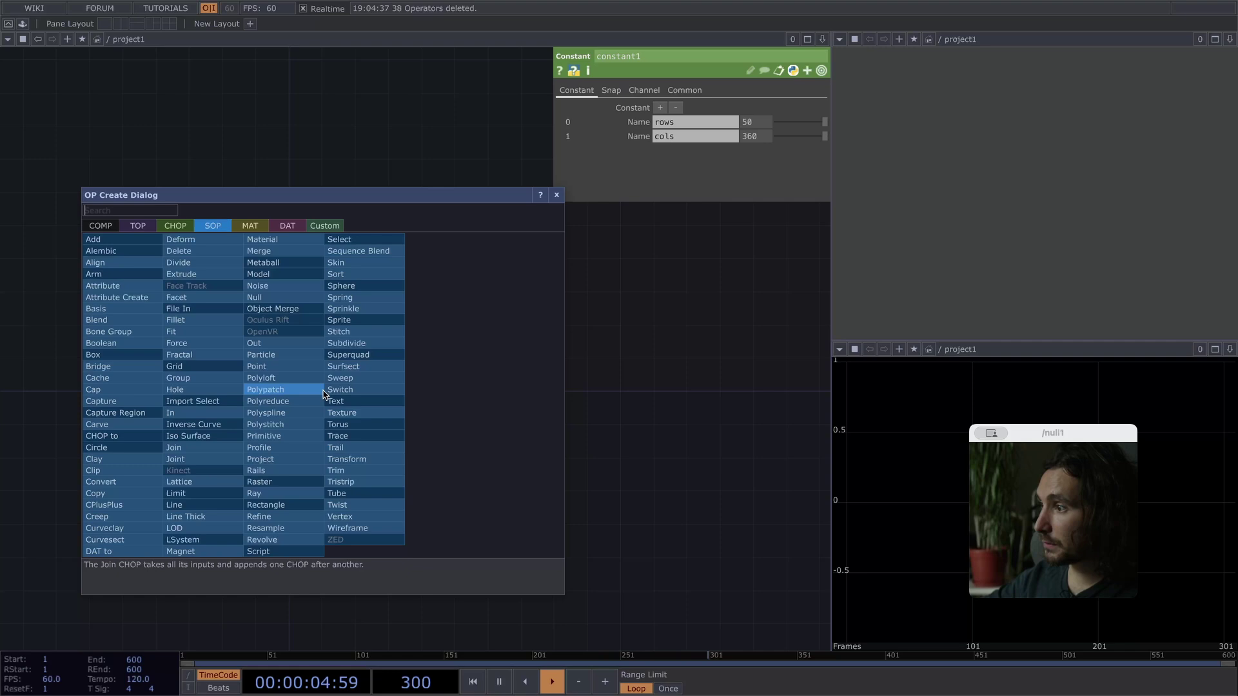
{"action": "left_click", "coordinate": [239, 367]}
{"action": "left_click", "coordinate": [318, 369]}
{"action": "left_click_drag", "start_coordinate": [294, 440], "coordinate": [229, 443]}
Set the grid's primitive type to Polygon and its connectivity to Rows.
{"action": "left_click", "coordinate": [726, 108]}
{"action": "left_click", "coordinate": [696, 121]}
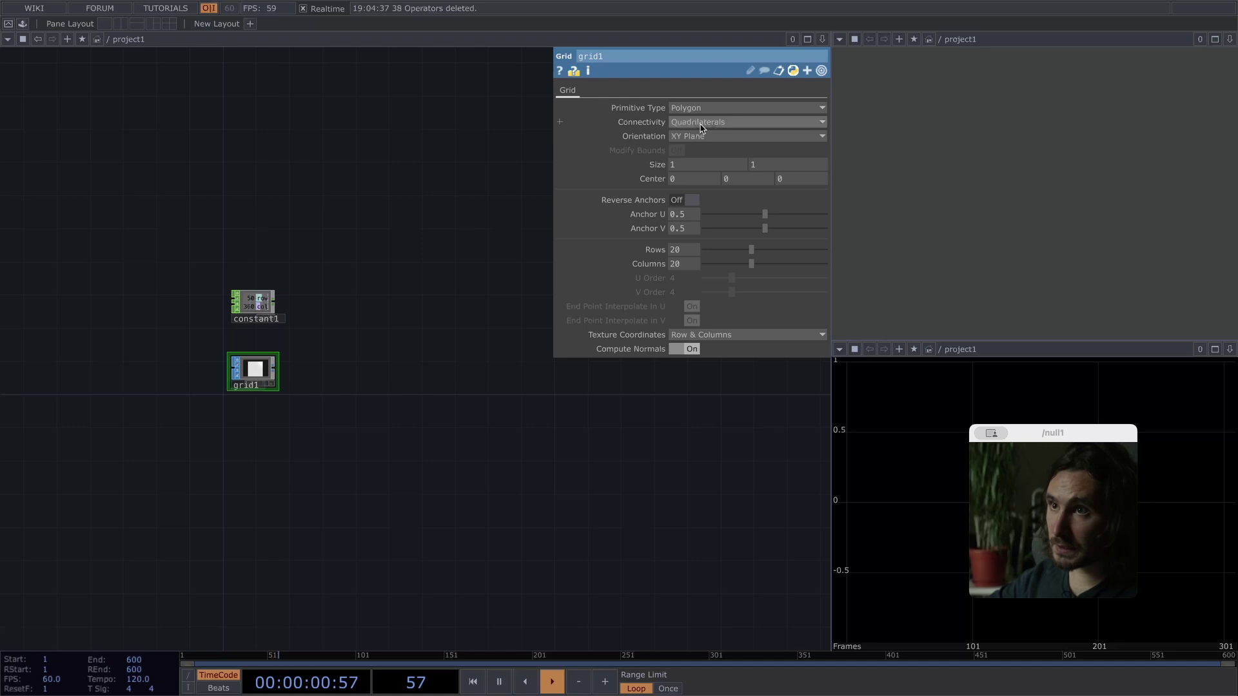
{"action": "left_click", "coordinate": [702, 122]}
{"action": "left_click", "coordinate": [682, 136]}
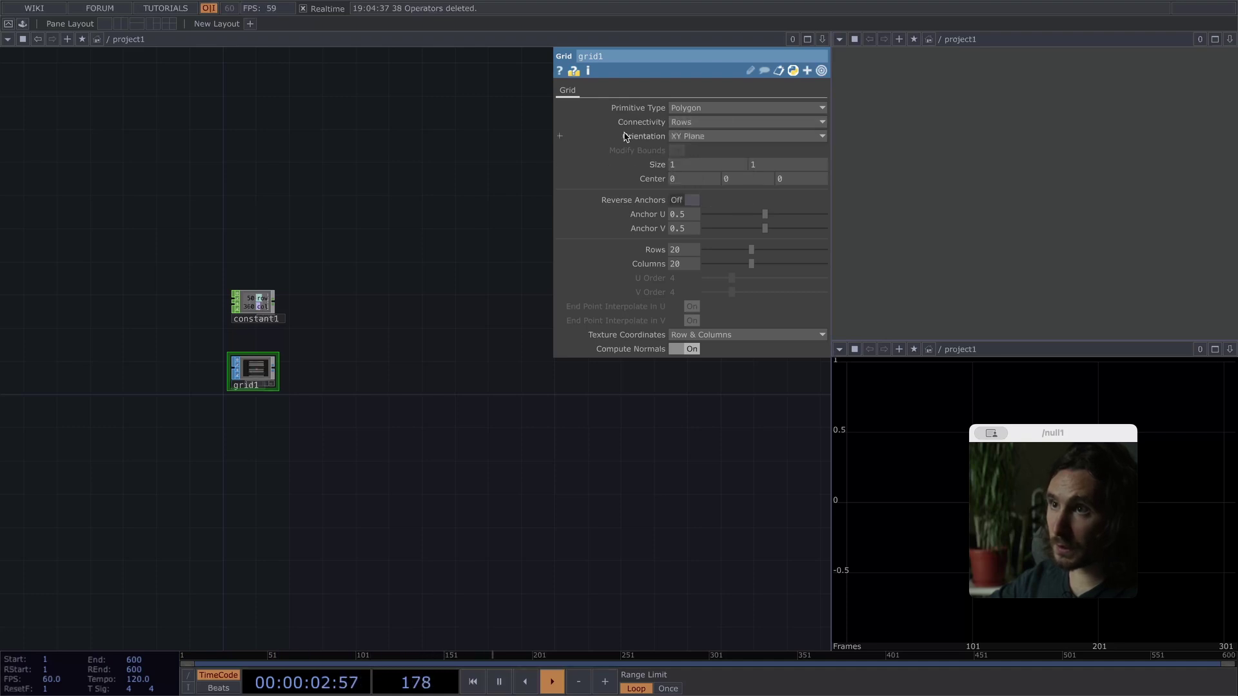
Add a Text TOP well below the grid operator.
{"action": "left_click_drag", "start_coordinate": [181, 487], "coordinate": [297, 358]}
{"action": "scroll", "coordinate": [303, 365], "scroll_direction": "down", "scroll_amount": 1}
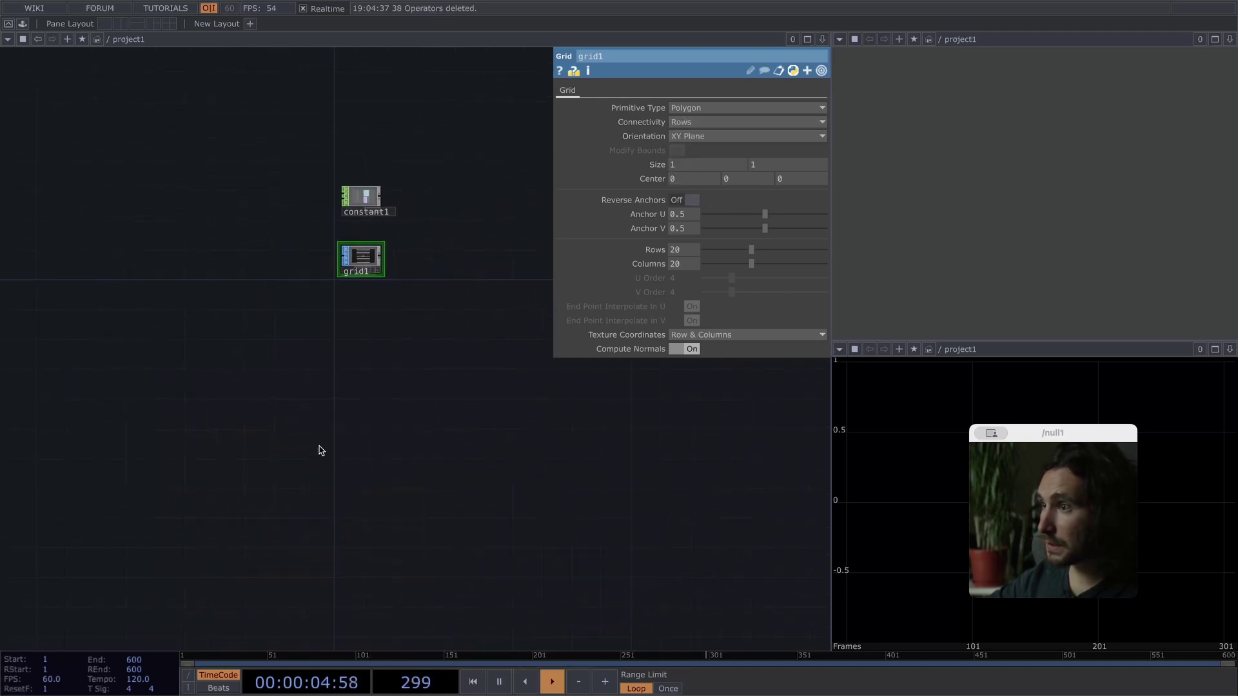
{"action": "left_click_drag", "start_coordinate": [328, 490], "coordinate": [324, 442]}
{"action": "key", "text": "Tab"}
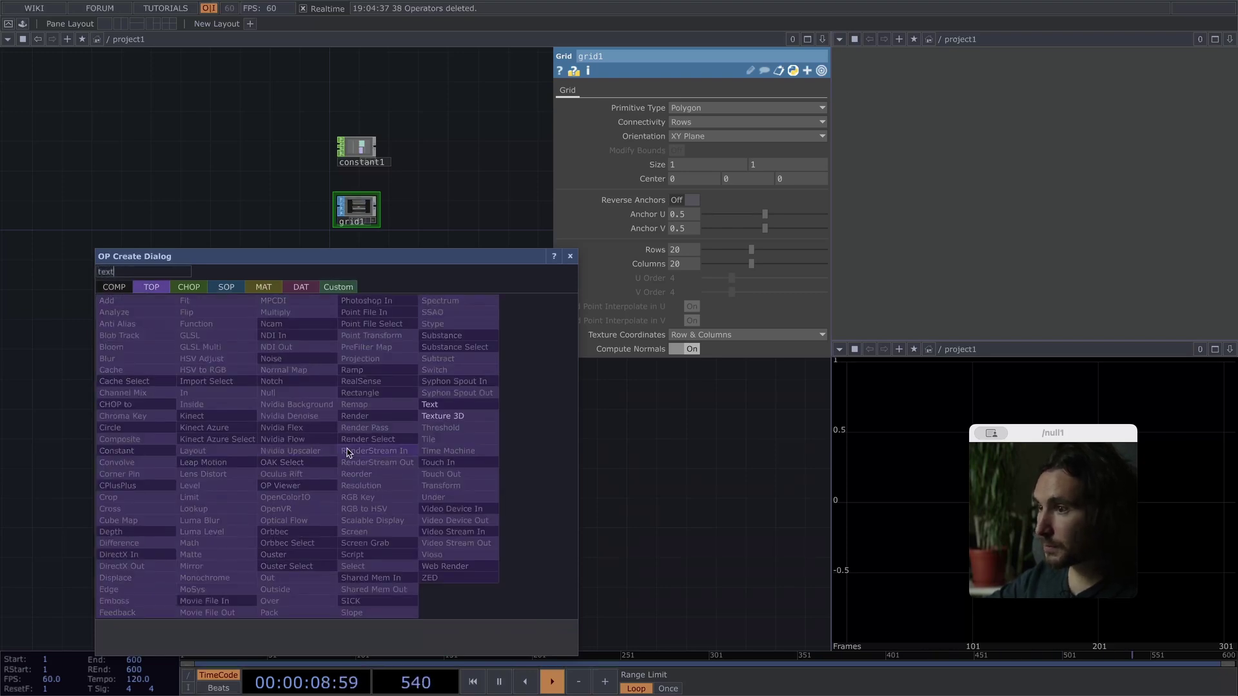
{"action": "left_click", "coordinate": [430, 406]}
{"action": "left_click", "coordinate": [348, 461]}
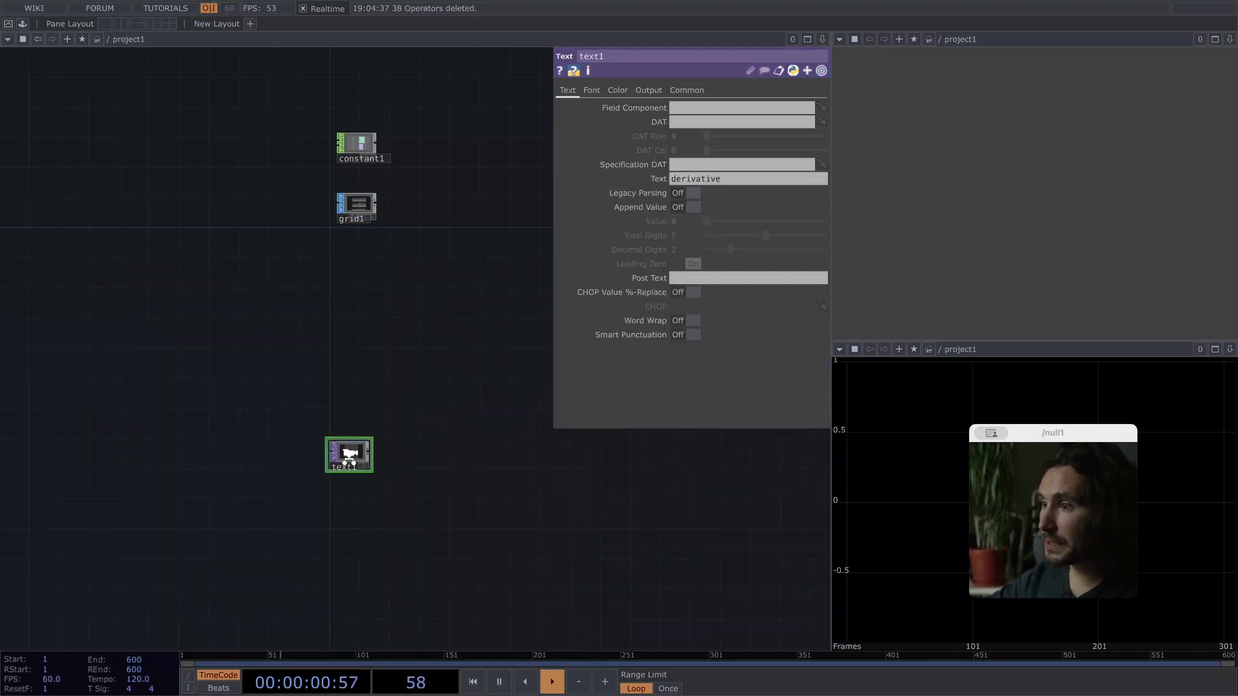
Clear the Text TOP's default text and open its font settings.
{"action": "left_click", "coordinate": [742, 183]}
{"action": "key", "text": "BackSpace"}
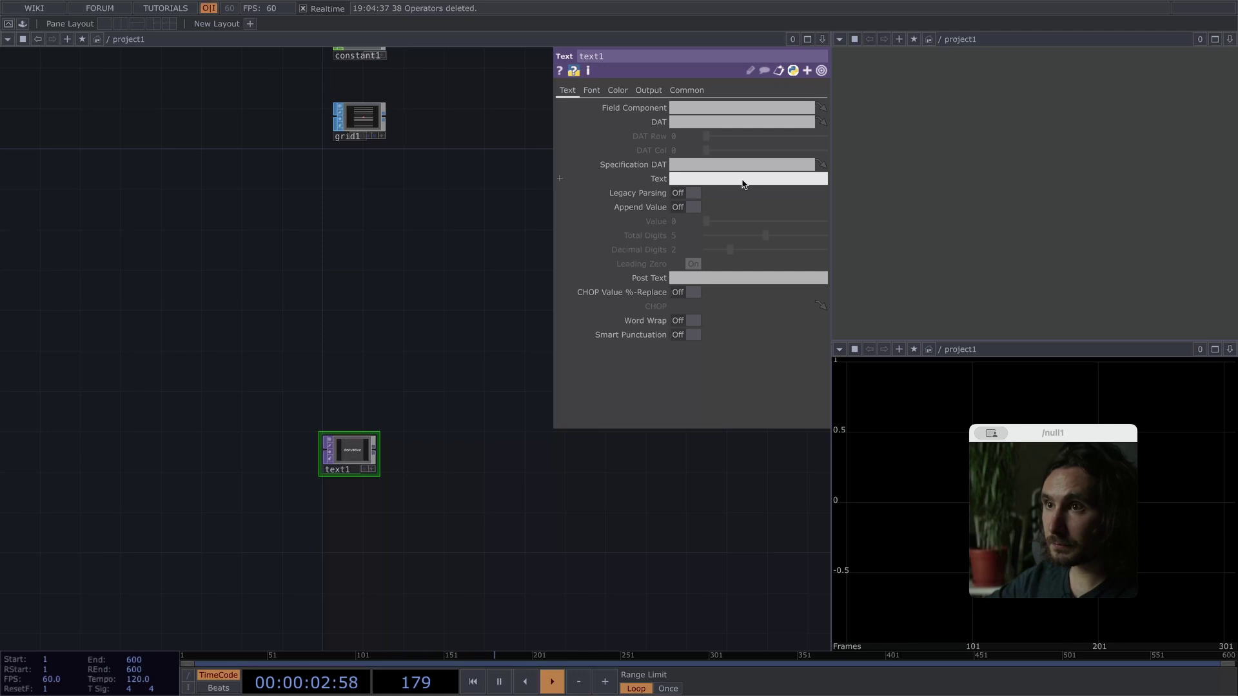
{"action": "left_click", "coordinate": [591, 91]}
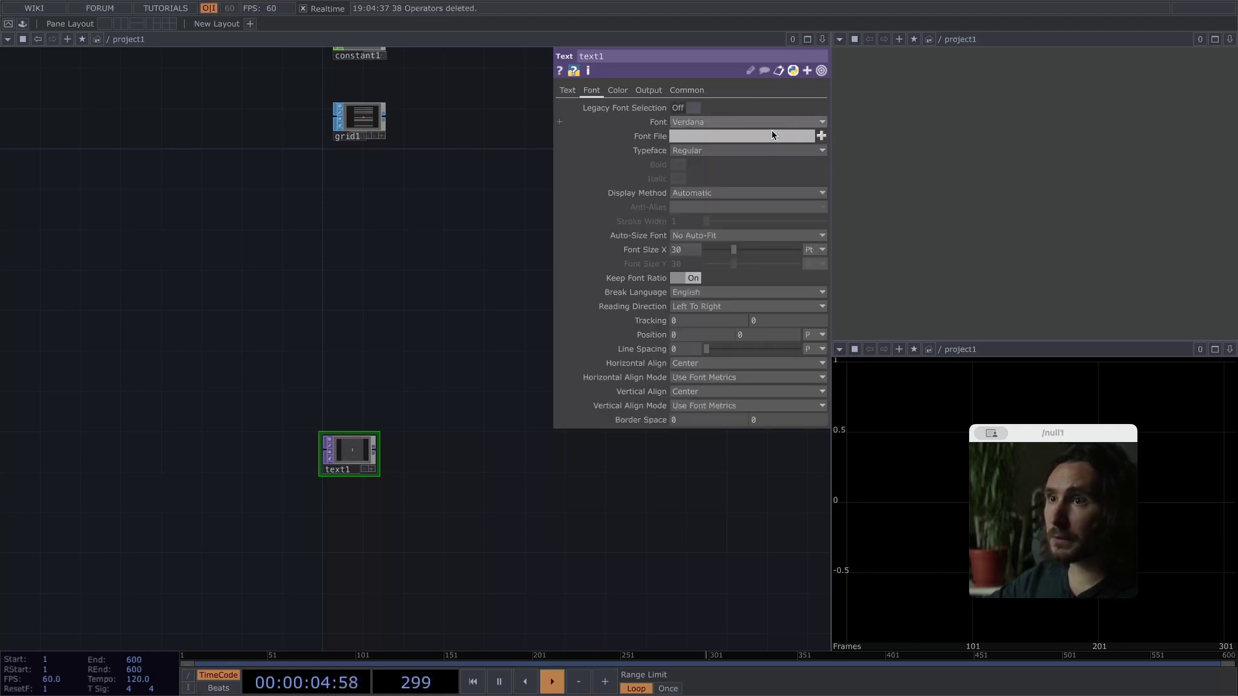
Align the Text TOP vertically beneath the grid and constant operators.
{"action": "left_click_drag", "start_coordinate": [424, 356], "coordinate": [272, 458]}
{"action": "left_click_drag", "start_coordinate": [293, 389], "coordinate": [210, 369]}
{"action": "left_click_drag", "start_coordinate": [110, 556], "coordinate": [120, 556]}
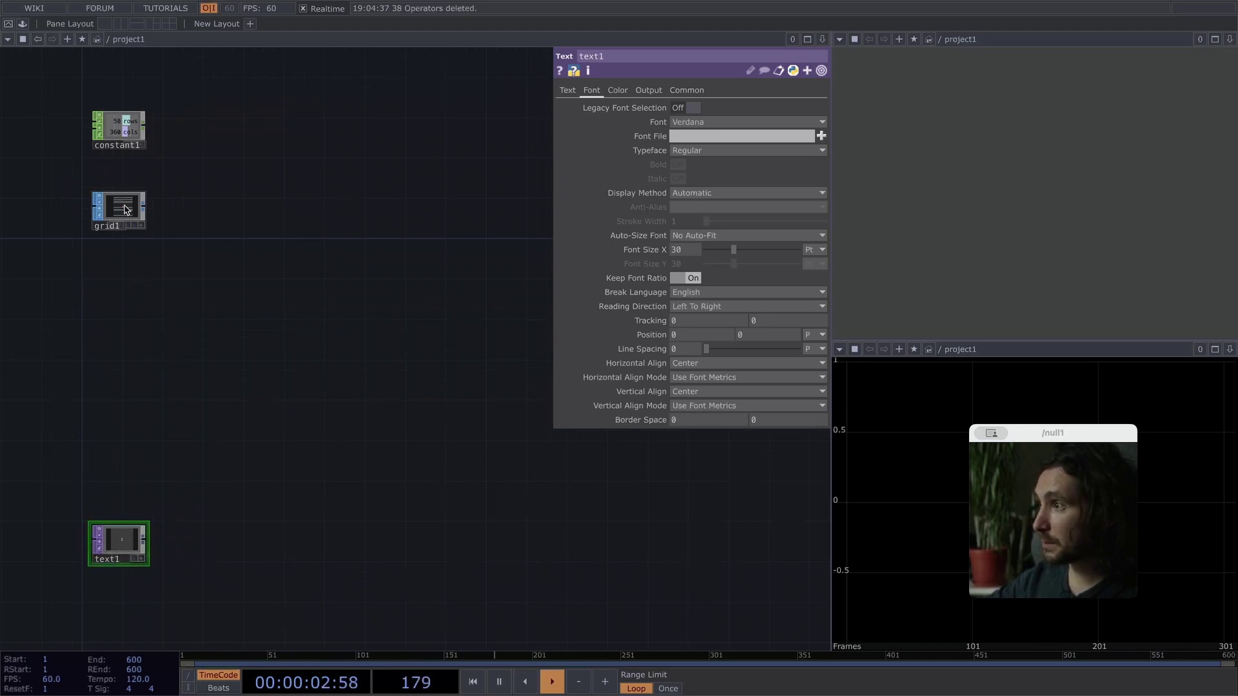
{"action": "scroll", "coordinate": [126, 218], "scroll_direction": "up", "scroll_amount": 3}
{"action": "scroll", "coordinate": [126, 217], "scroll_direction": "down", "scroll_amount": 2}
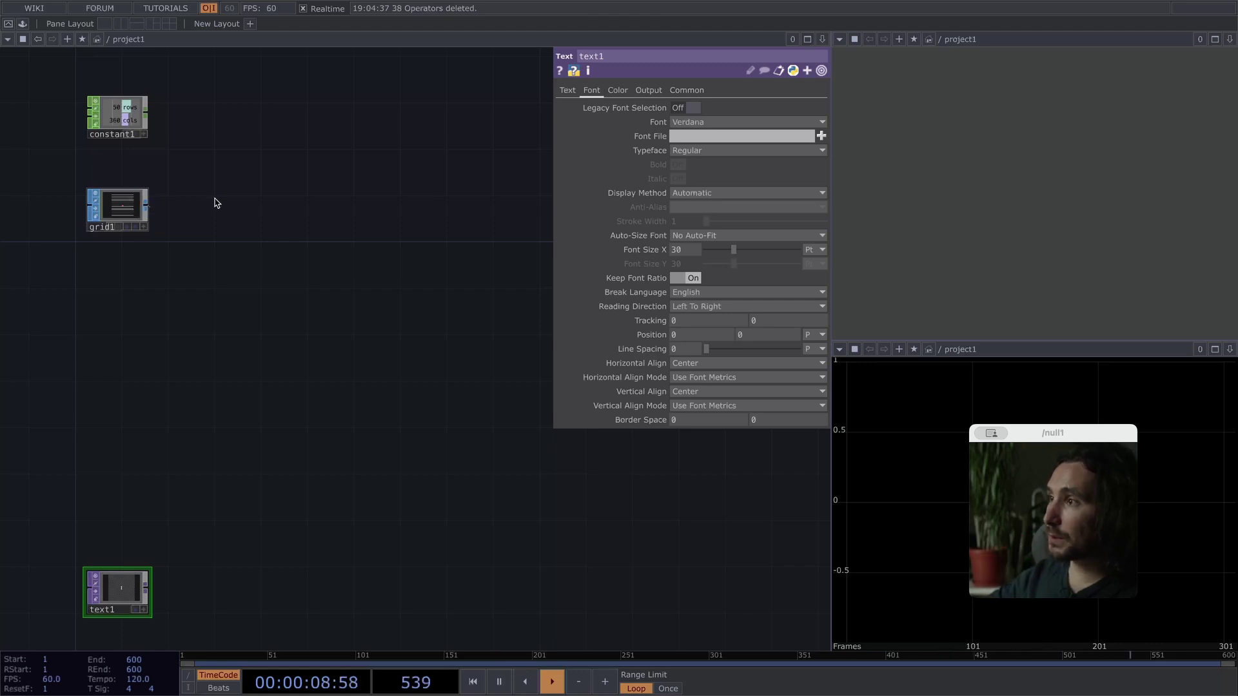
Connect a new Null SOP to the grid's output and place it beside the grid.
{"action": "left_click", "coordinate": [146, 207]}
{"action": "left_click", "coordinate": [291, 203]}
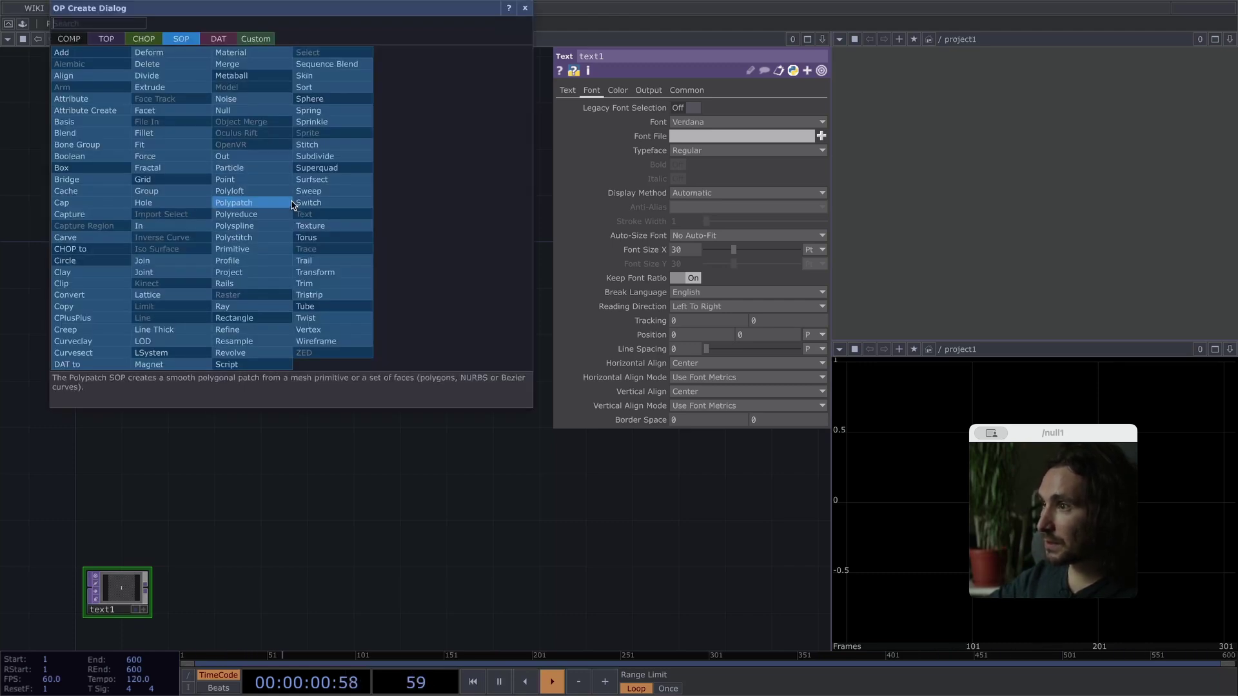
{"action": "key", "text": "Escape"}
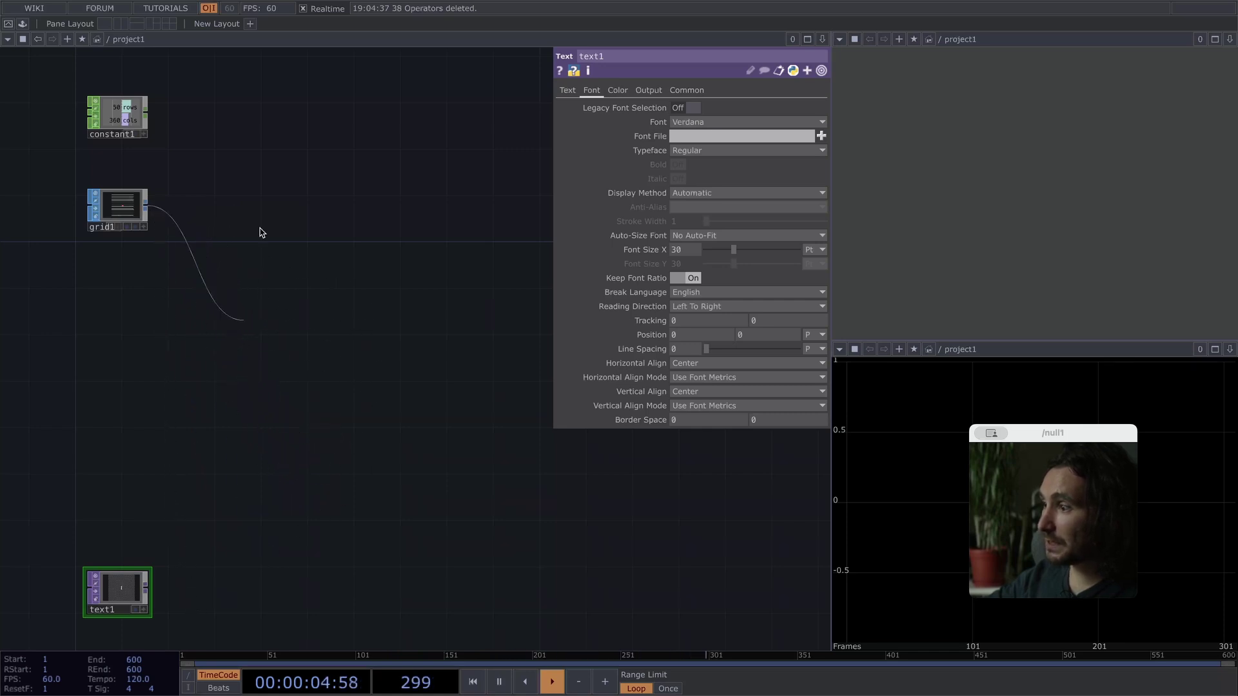
{"action": "left_click", "coordinate": [231, 209]}
{"action": "type", "text": "null"}
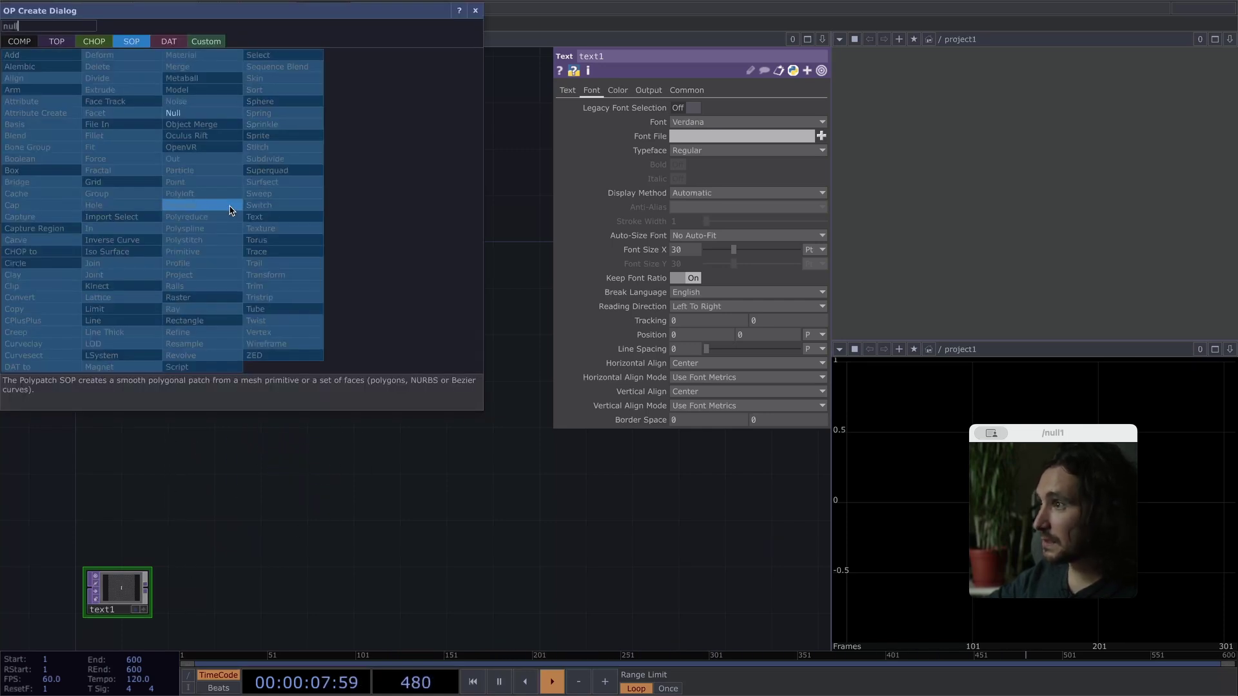
{"action": "left_click", "coordinate": [184, 113]}
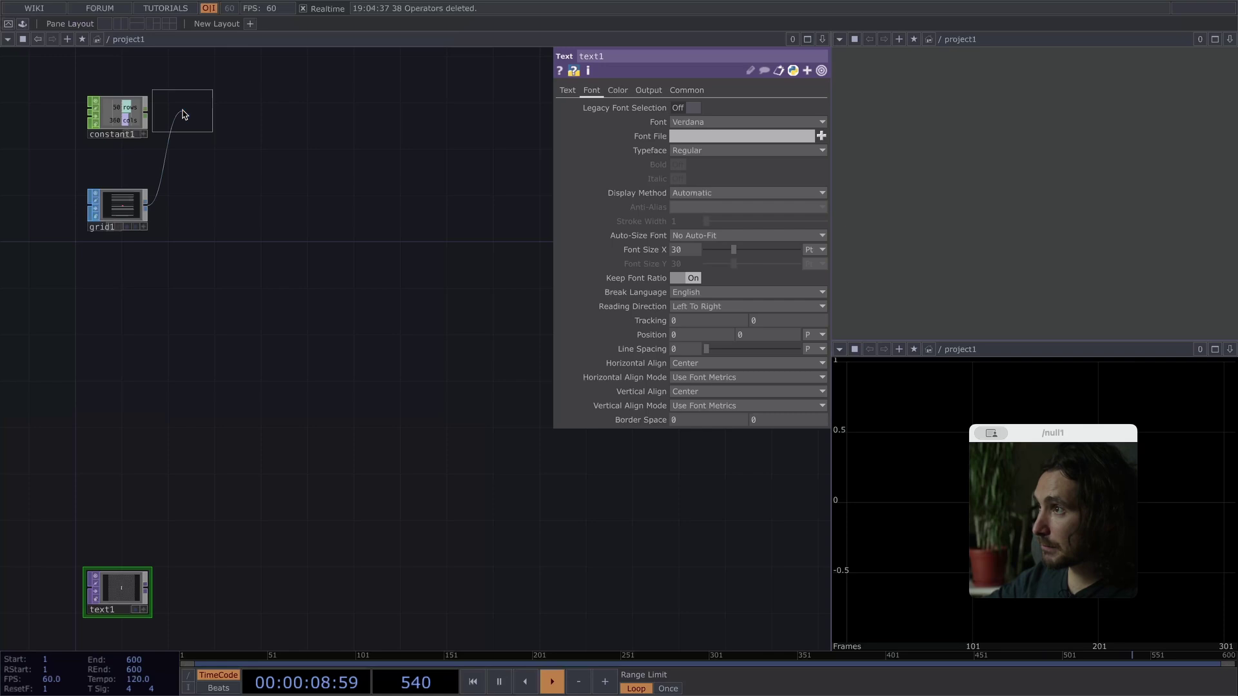
{"action": "left_click", "coordinate": [199, 209]}
{"action": "left_click_drag", "start_coordinate": [220, 330], "coordinate": [153, 291]}
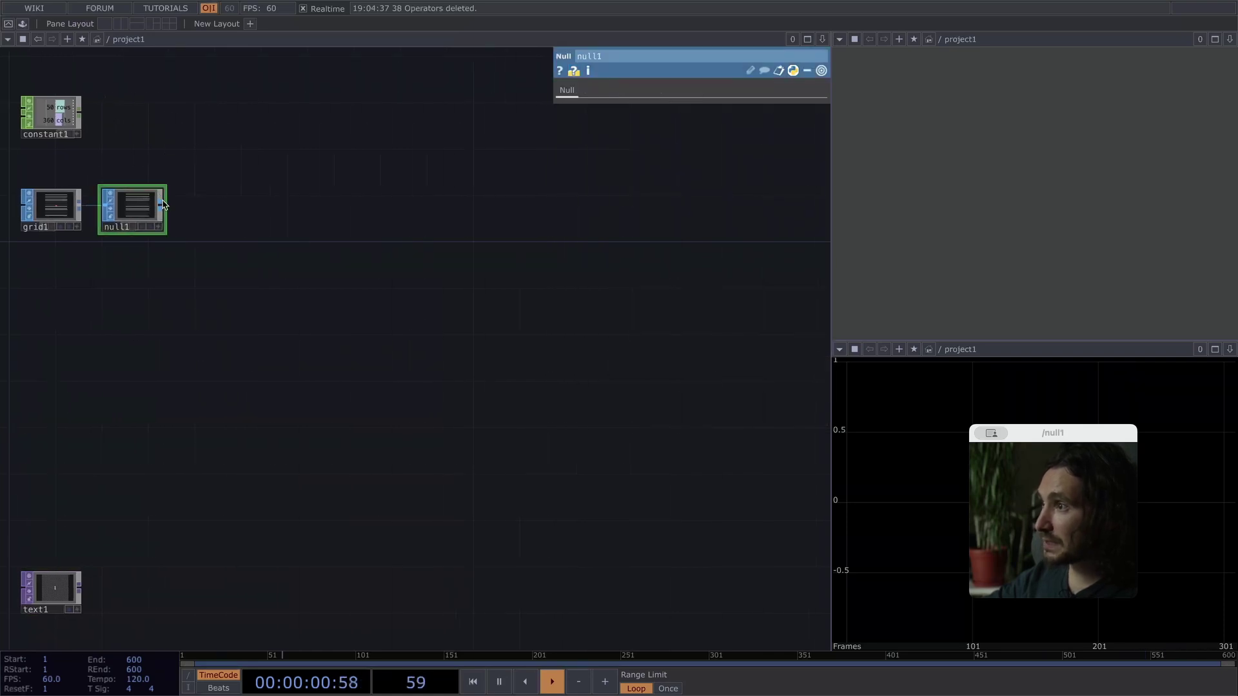
Connect a CHOP to SOP to the output of null1, leaving a gap between the two operators.
{"action": "left_click", "coordinate": [161, 205]}
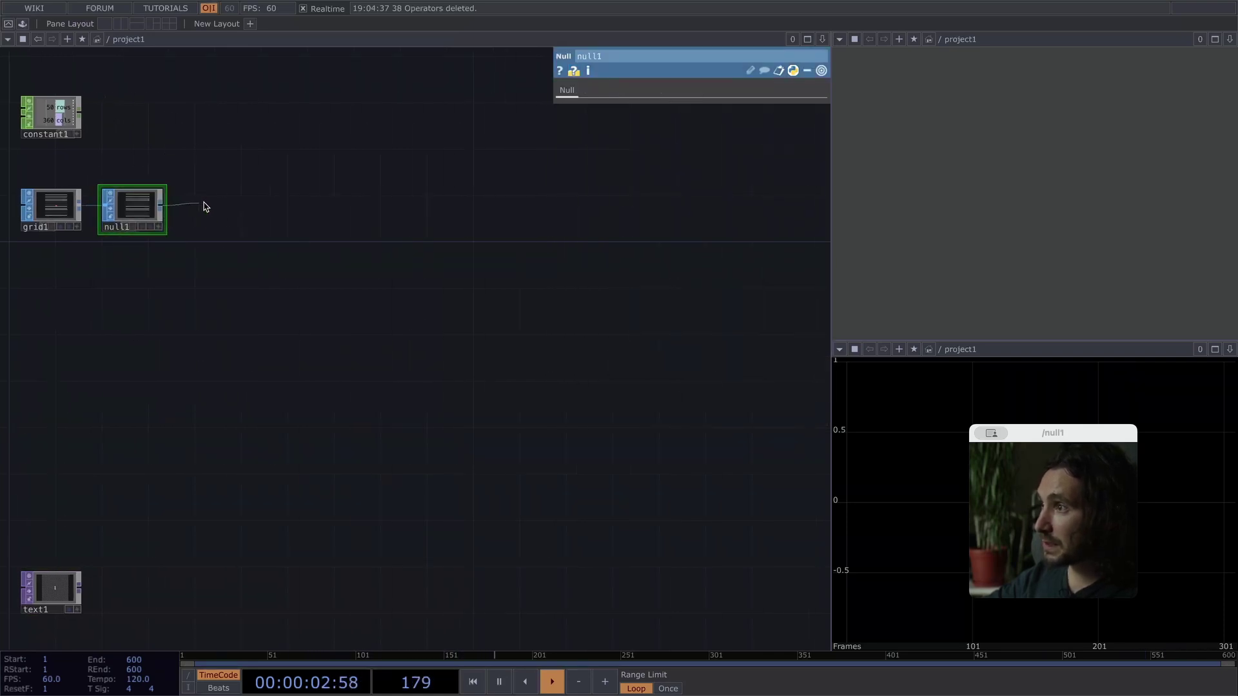
{"action": "left_click", "coordinate": [346, 210]}
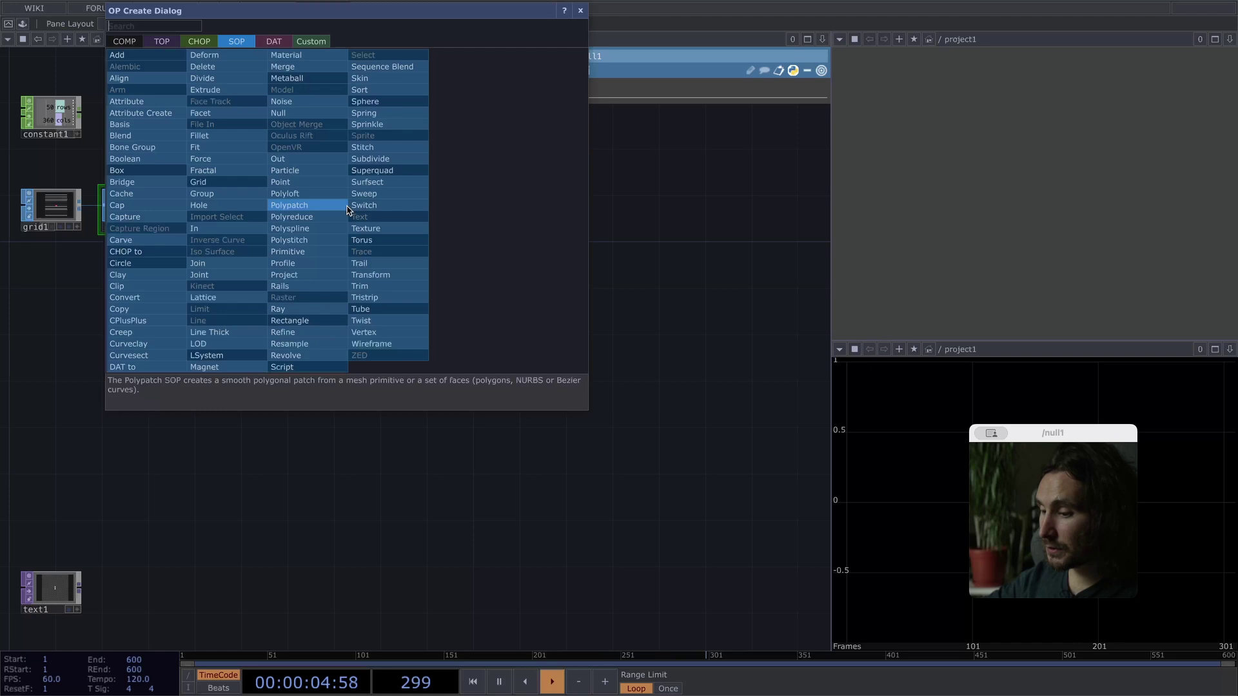
{"action": "type", "text": "cho"}
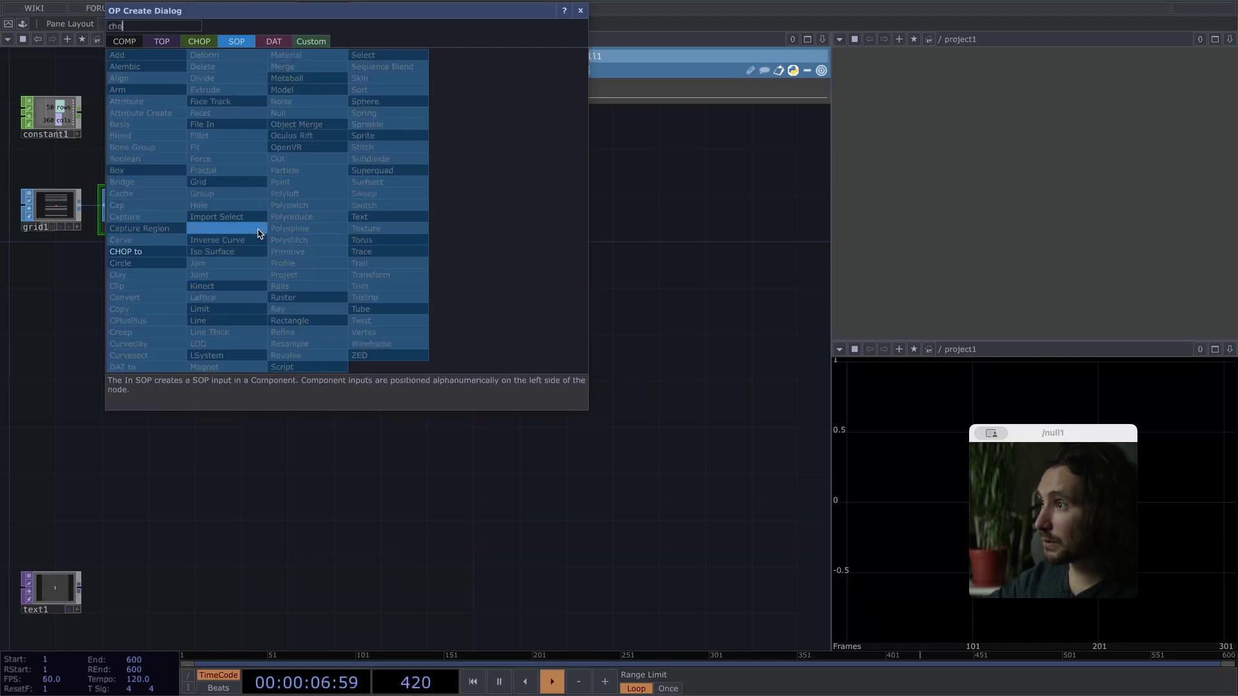
{"action": "left_click", "coordinate": [181, 251]}
{"action": "left_click", "coordinate": [374, 212]}
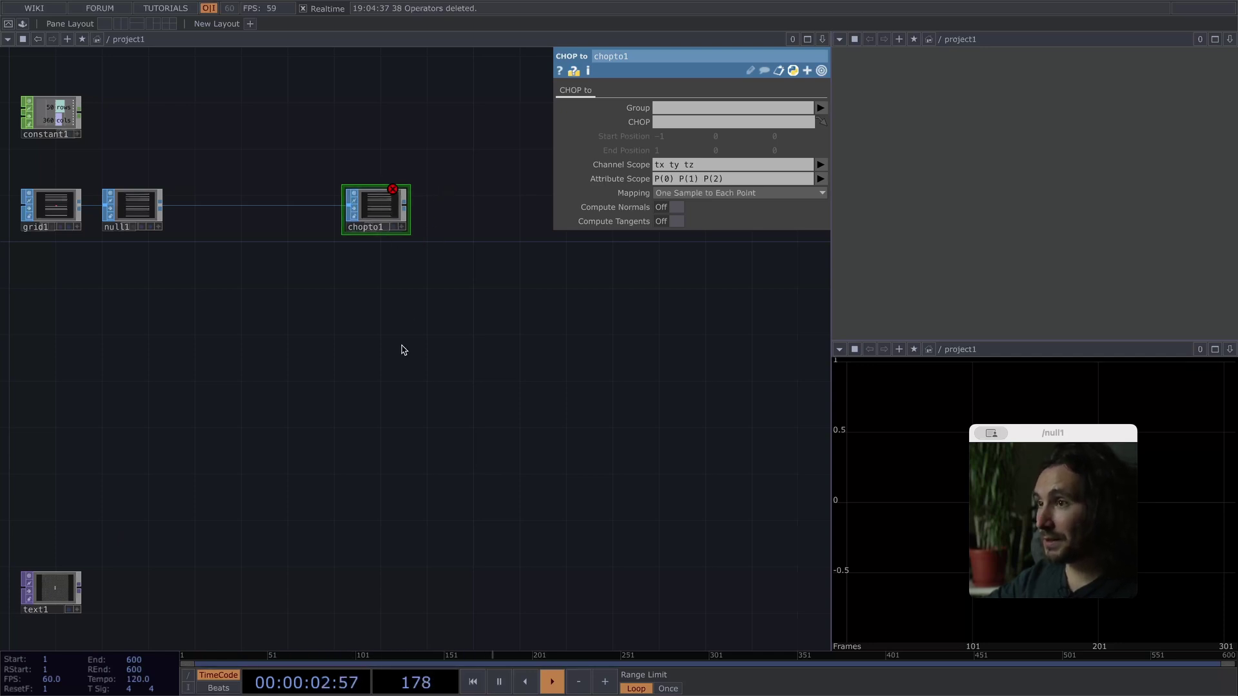
Append a Null SOP to the output of the CHOP to SOP.
{"action": "left_click_drag", "start_coordinate": [418, 236], "coordinate": [357, 314]}
{"action": "key", "text": "alt+n"}
{"action": "left_click", "coordinate": [414, 285]}
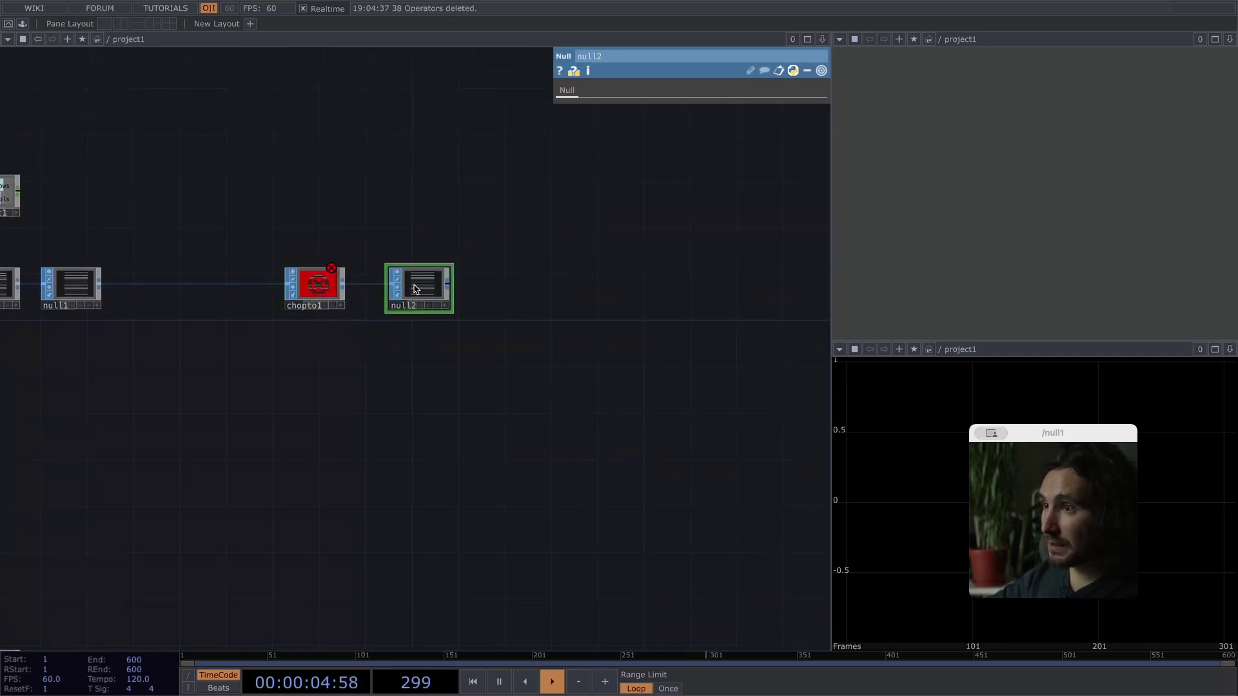
Connect a Geometry COMP to the output of null2 and place it beside that operator.
{"action": "left_click", "coordinate": [453, 290]}
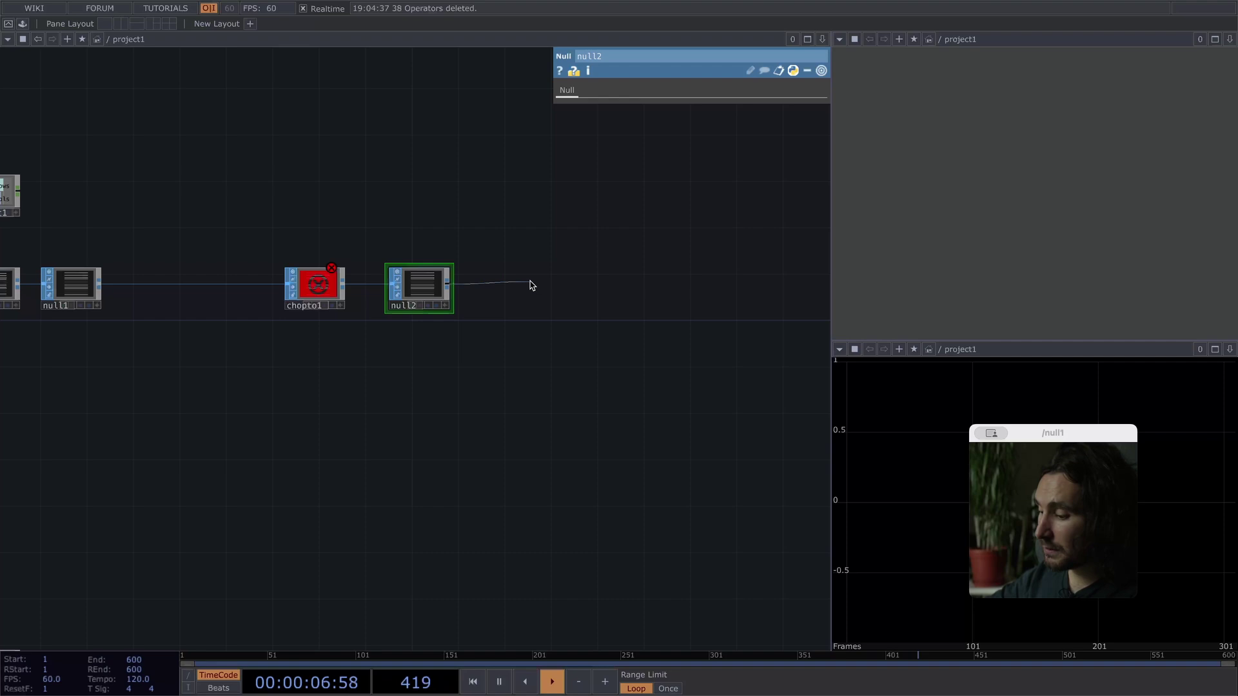
{"action": "left_click", "coordinate": [530, 285]}
{"action": "type", "text": "geo"}
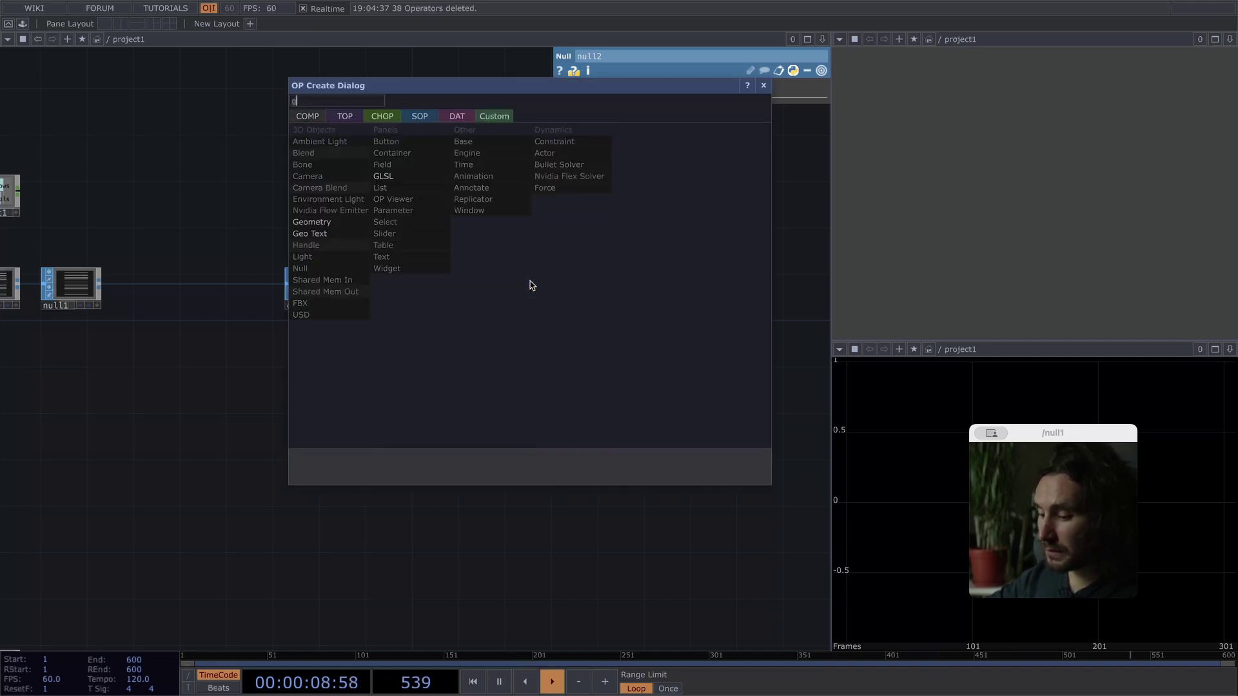
{"action": "left_click", "coordinate": [350, 224]}
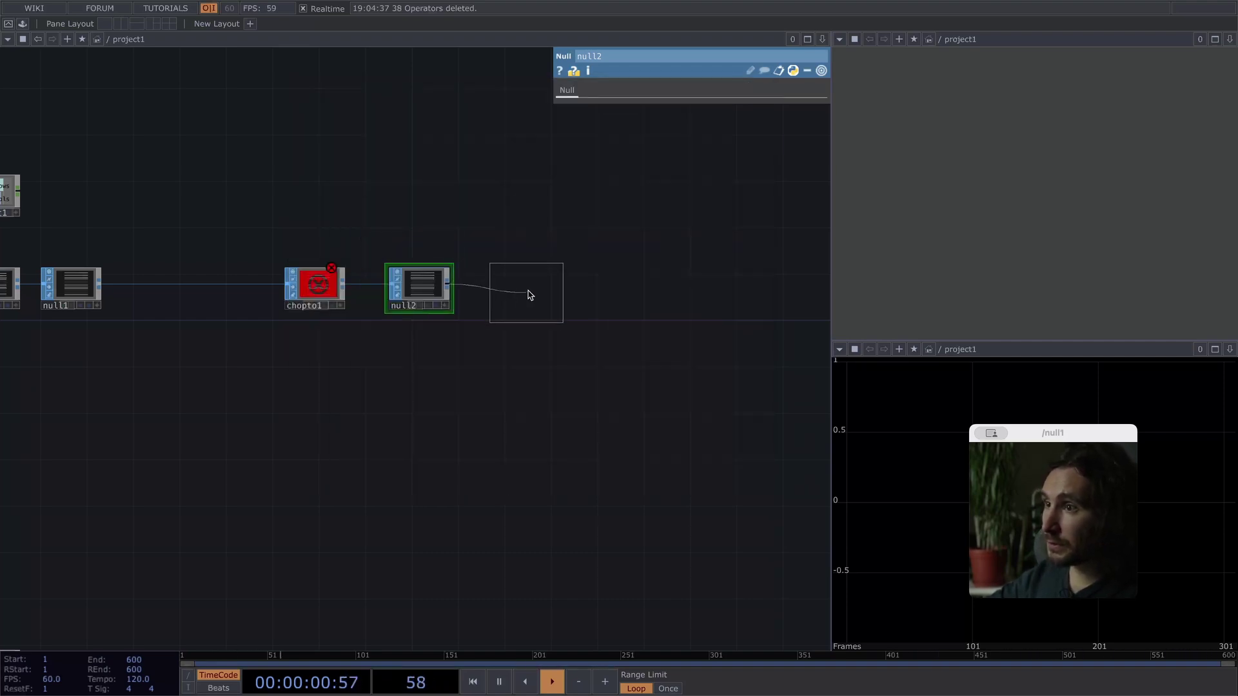
{"action": "left_click", "coordinate": [528, 290]}
Add a Render TOP to the network and place it after the Geometry COMP.
{"action": "left_click_drag", "start_coordinate": [476, 192], "coordinate": [406, 206]}
{"action": "key", "text": "Tab"}
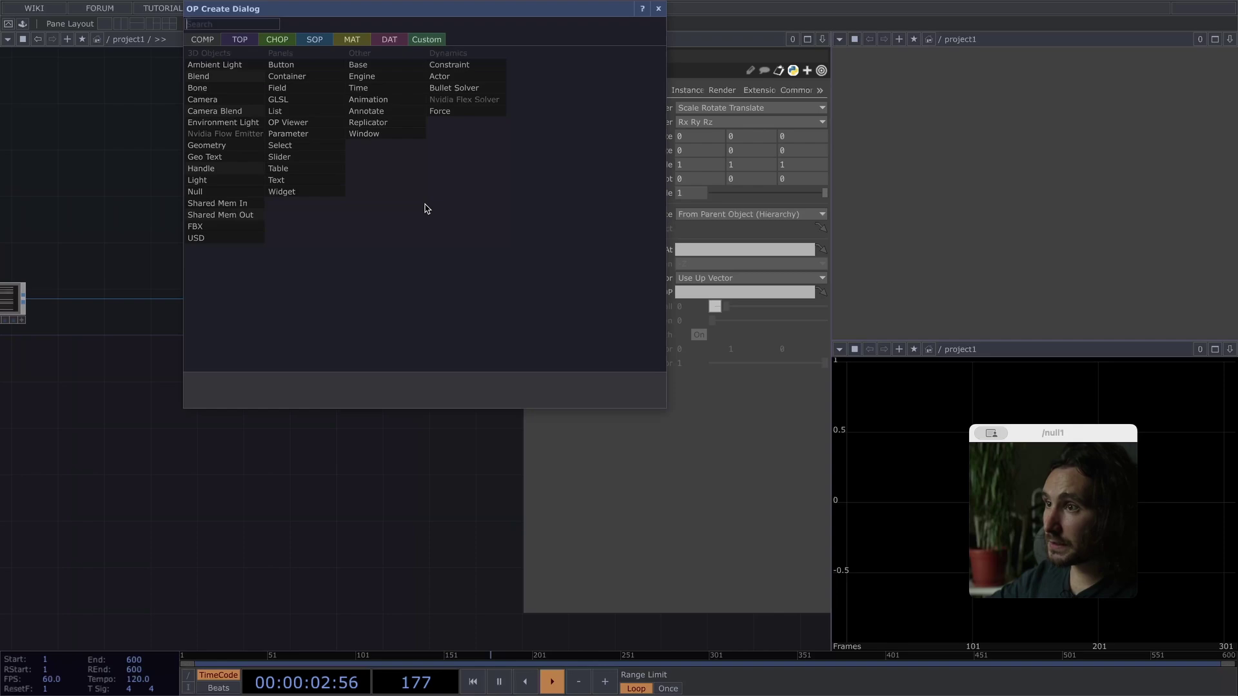
{"action": "key", "text": "Tab"}
{"action": "type", "text": "render"}
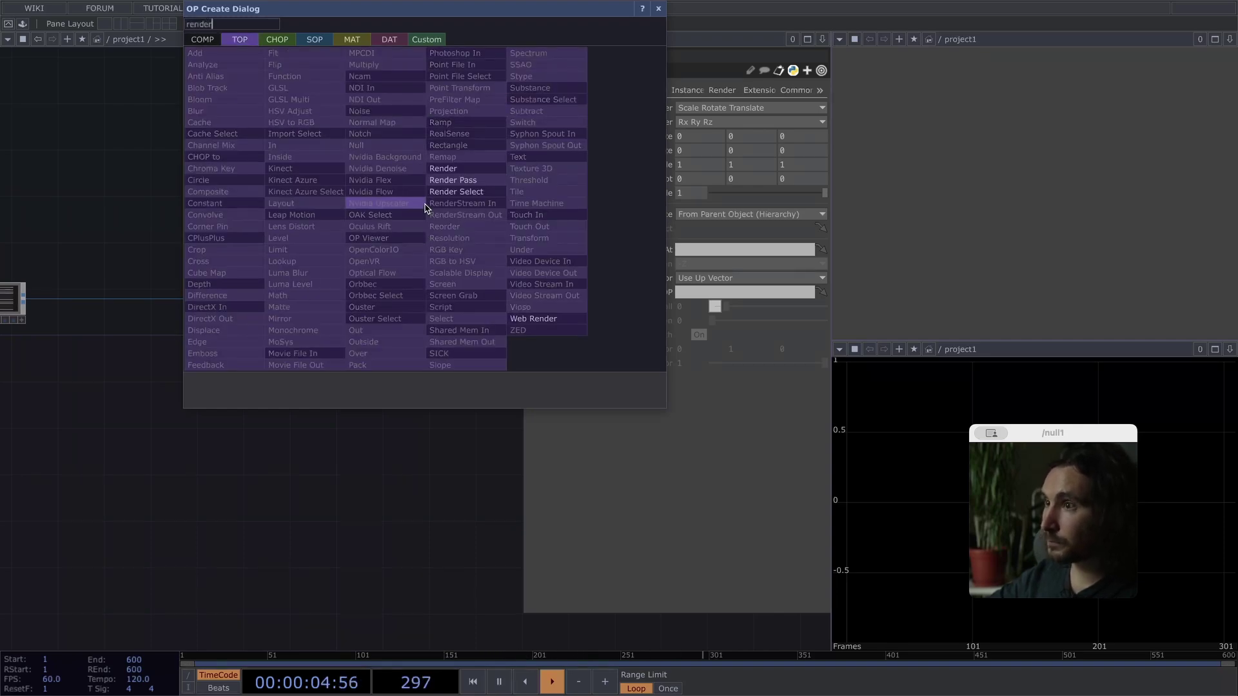
{"action": "left_click", "coordinate": [461, 170]}
{"action": "left_click", "coordinate": [509, 248]}
Add a Camera COMP to the network and place it above the Geometry COMP.
{"action": "left_click_drag", "start_coordinate": [370, 176], "coordinate": [250, 141]}
{"action": "left_click_drag", "start_coordinate": [405, 205], "coordinate": [449, 261]}
{"action": "key", "text": "Tab"}
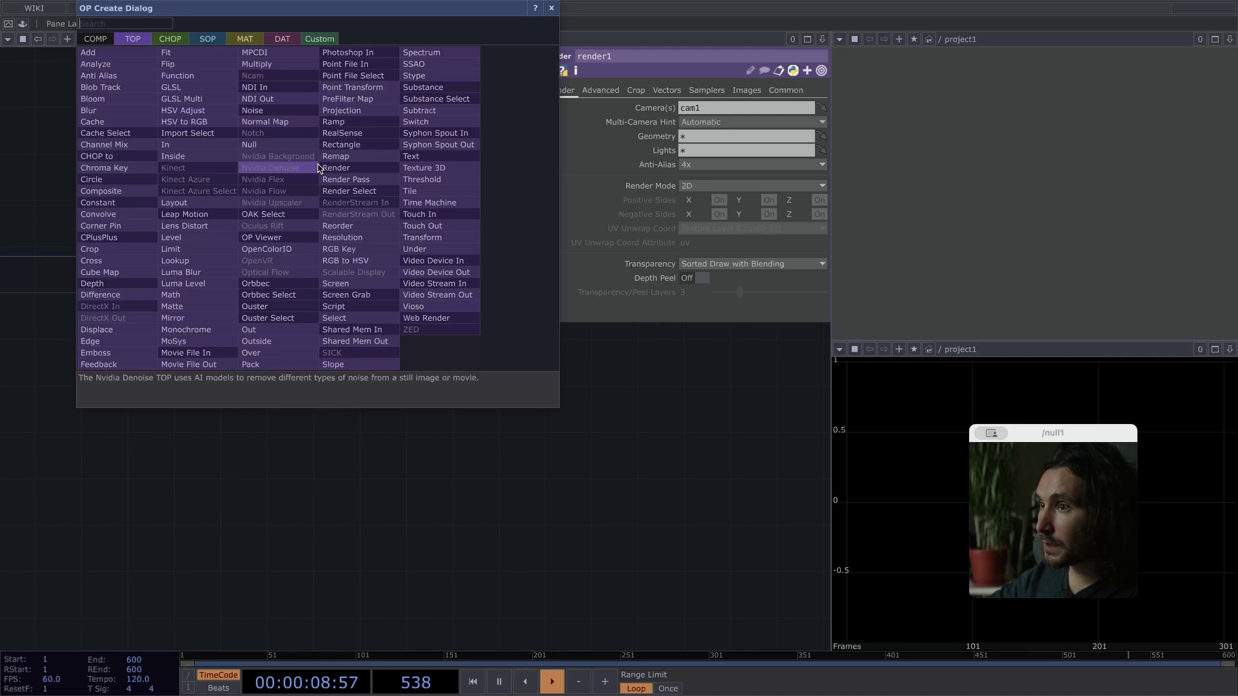
{"action": "type", "text": "camer"}
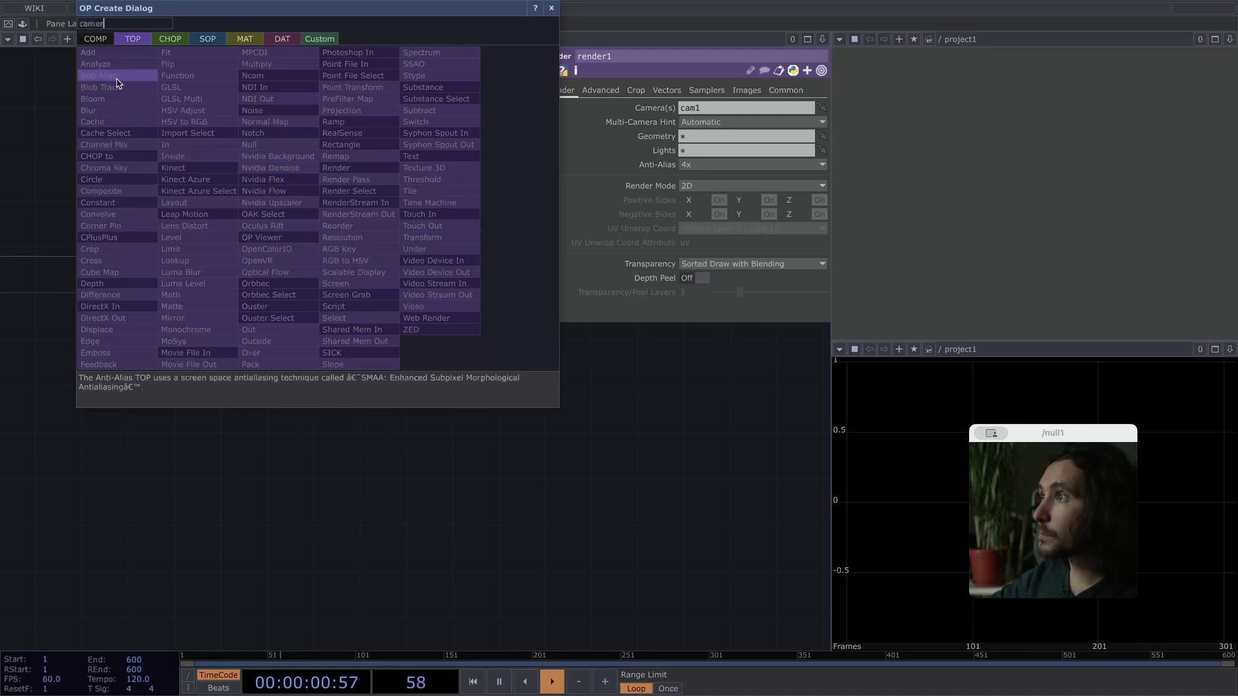
{"action": "left_click", "coordinate": [96, 39]}
{"action": "left_click", "coordinate": [119, 101]}
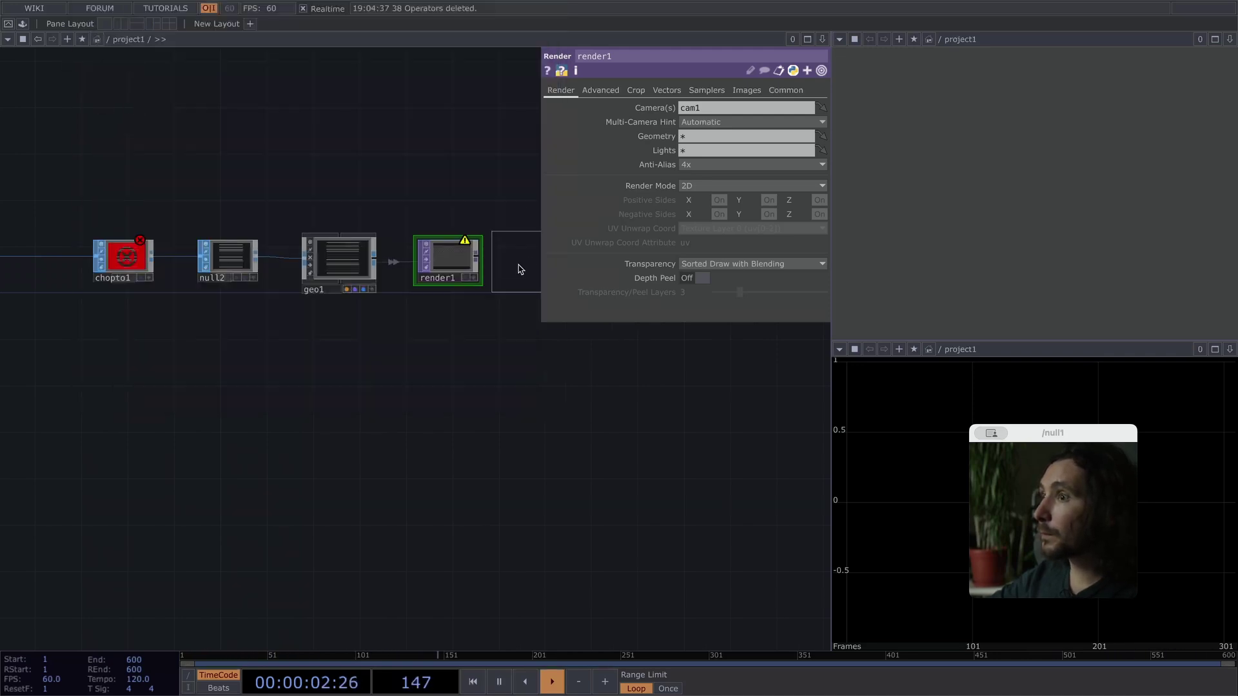
{"action": "left_click", "coordinate": [349, 189]}
Append a Null TOP to the Render TOP's output and align it with the render, leaving a wide gap between them.
{"action": "left_click_drag", "start_coordinate": [463, 360], "coordinate": [380, 374]}
{"action": "left_click", "coordinate": [383, 290]}
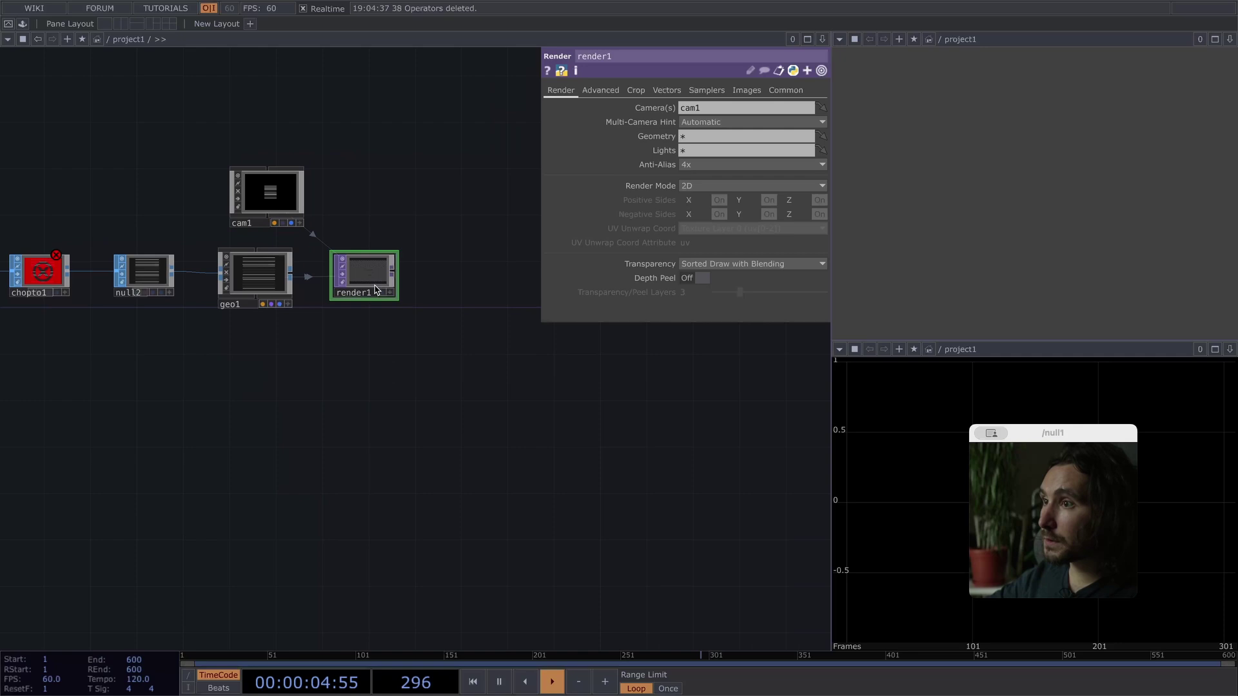
{"action": "key", "text": "ctrl+shift+n"}
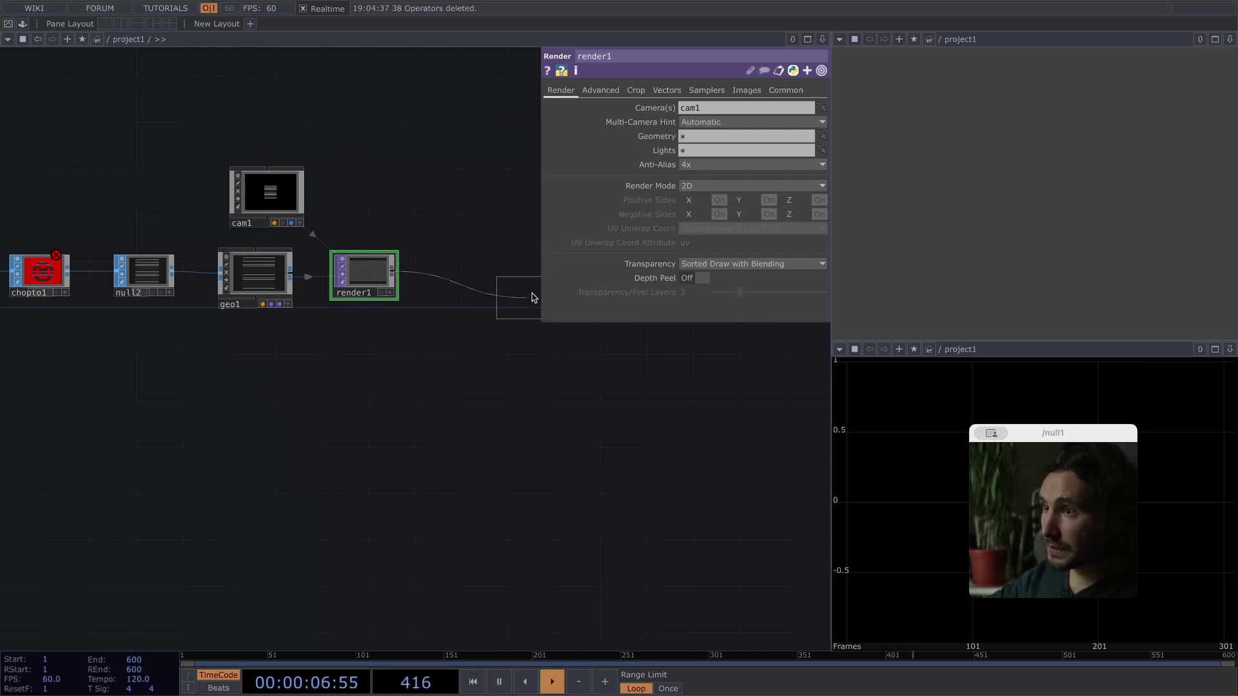
{"action": "left_click", "coordinate": [519, 297]}
{"action": "left_click_drag", "start_coordinate": [542, 464], "coordinate": [302, 470]}
{"action": "left_click_drag", "start_coordinate": [288, 304], "coordinate": [463, 282]}
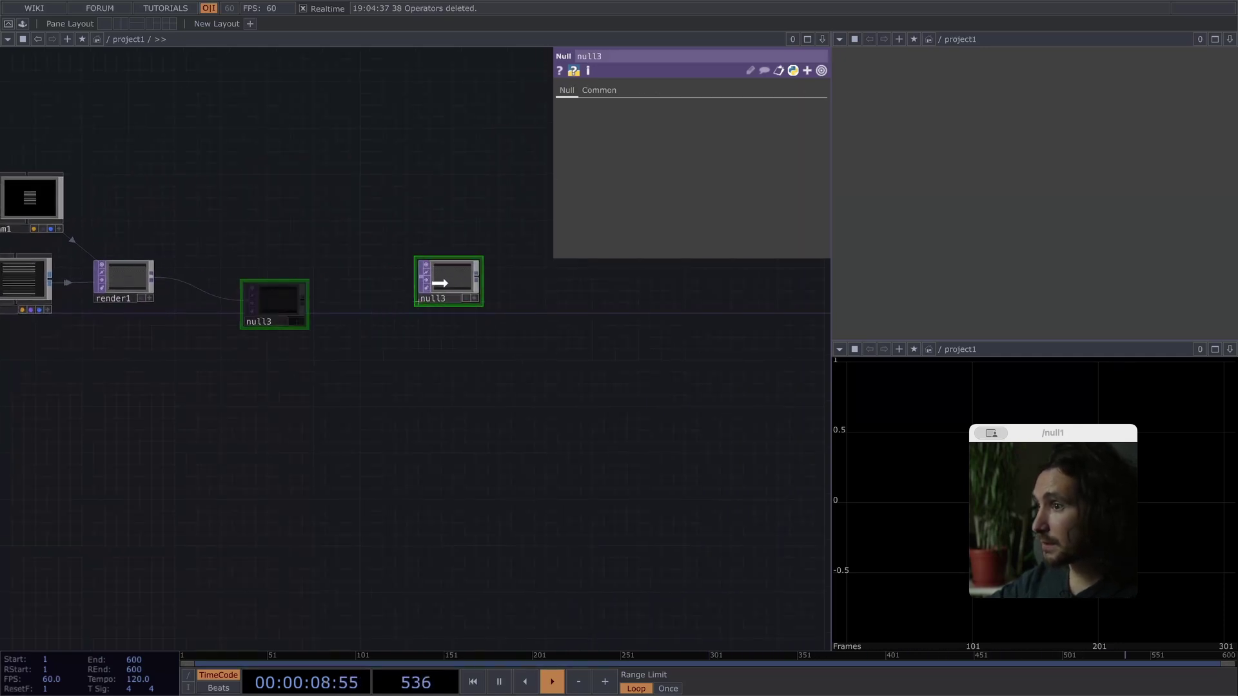
Set the Render TOP's resolution to 1080 by 1080.
{"action": "left_click", "coordinate": [131, 282]}
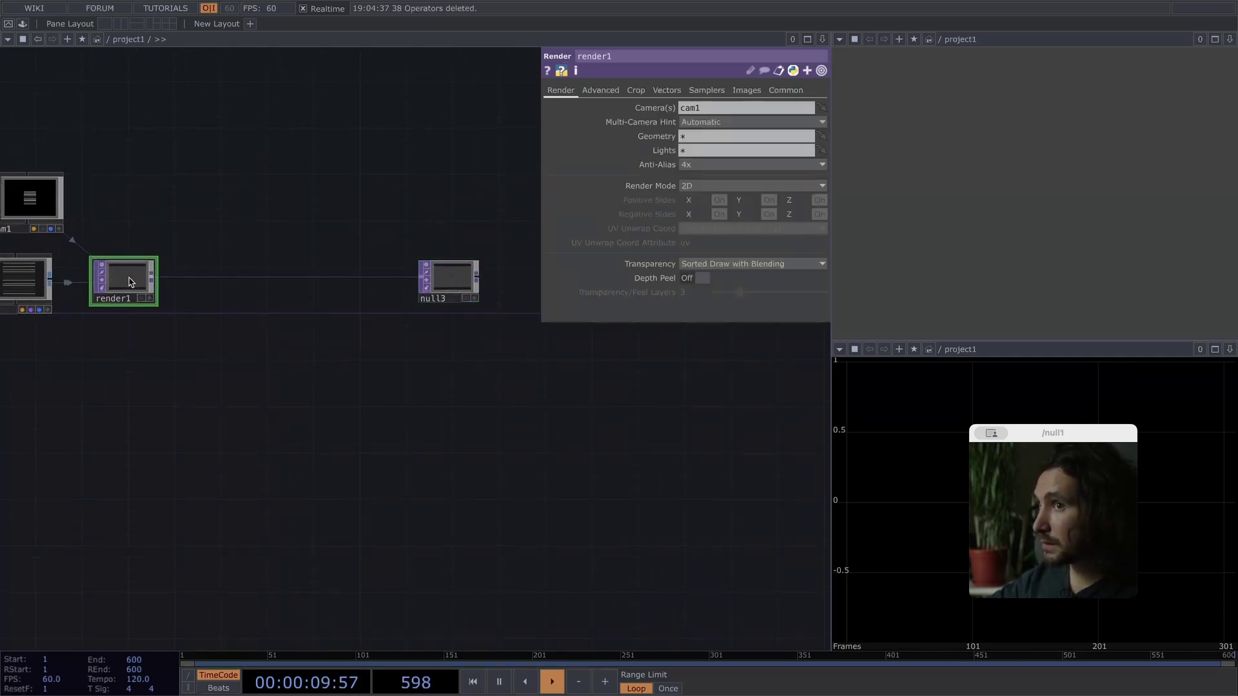
{"action": "left_click", "coordinate": [785, 91]}
{"action": "left_click", "coordinate": [693, 109]}
{"action": "type", "text": "10"}
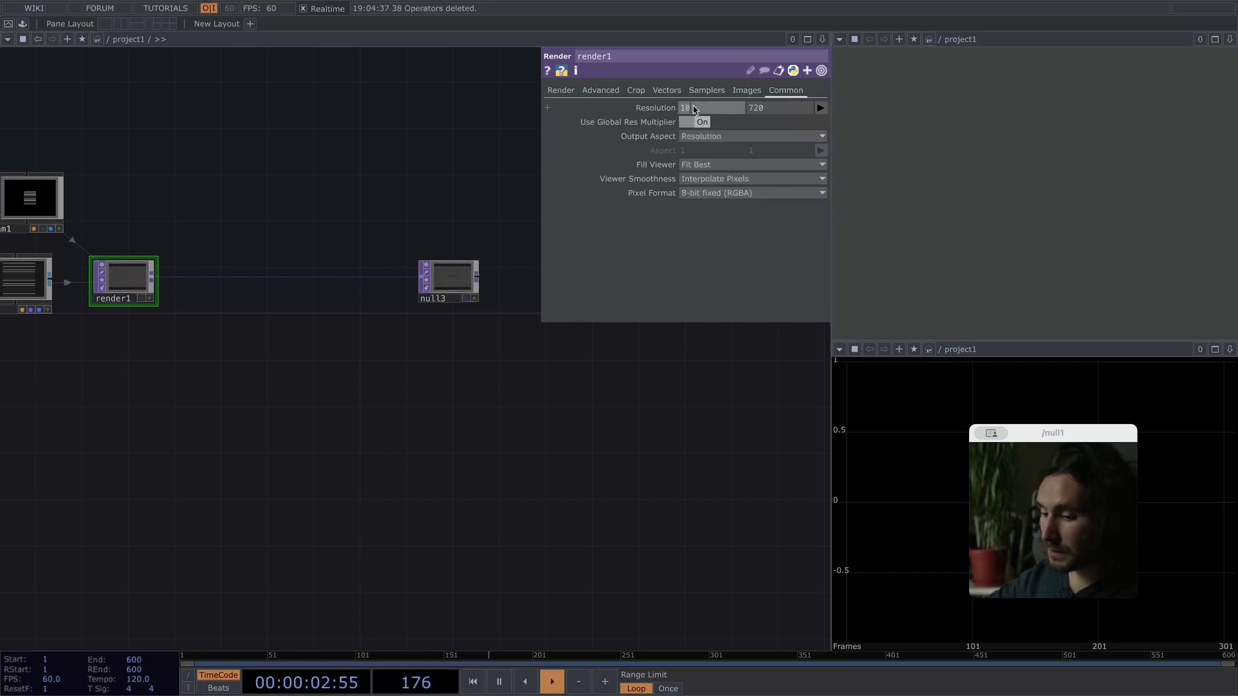
{"action": "type", "text": "80"}
{"action": "left_click", "coordinate": [781, 109]}
{"action": "type", "text": "1"}
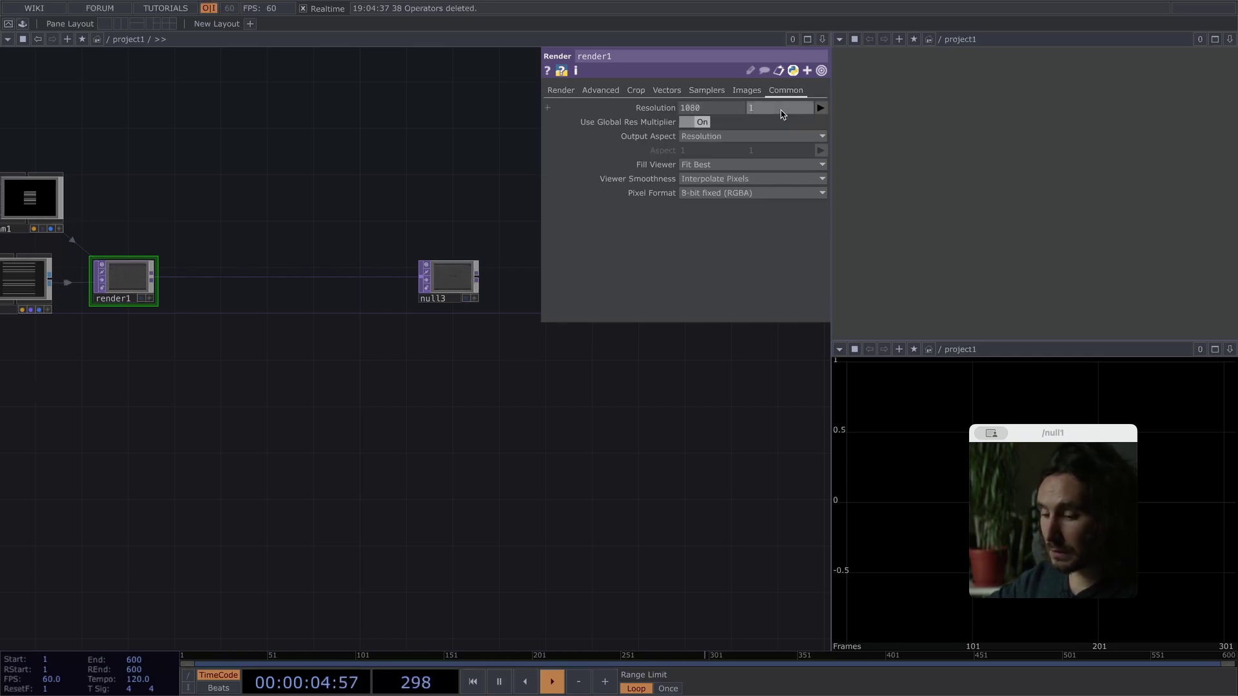
{"action": "type", "text": "080"}
Enable the display of null3 as the background of the network panes.
{"action": "left_click", "coordinate": [451, 278]}
{"action": "left_click", "coordinate": [467, 299]}
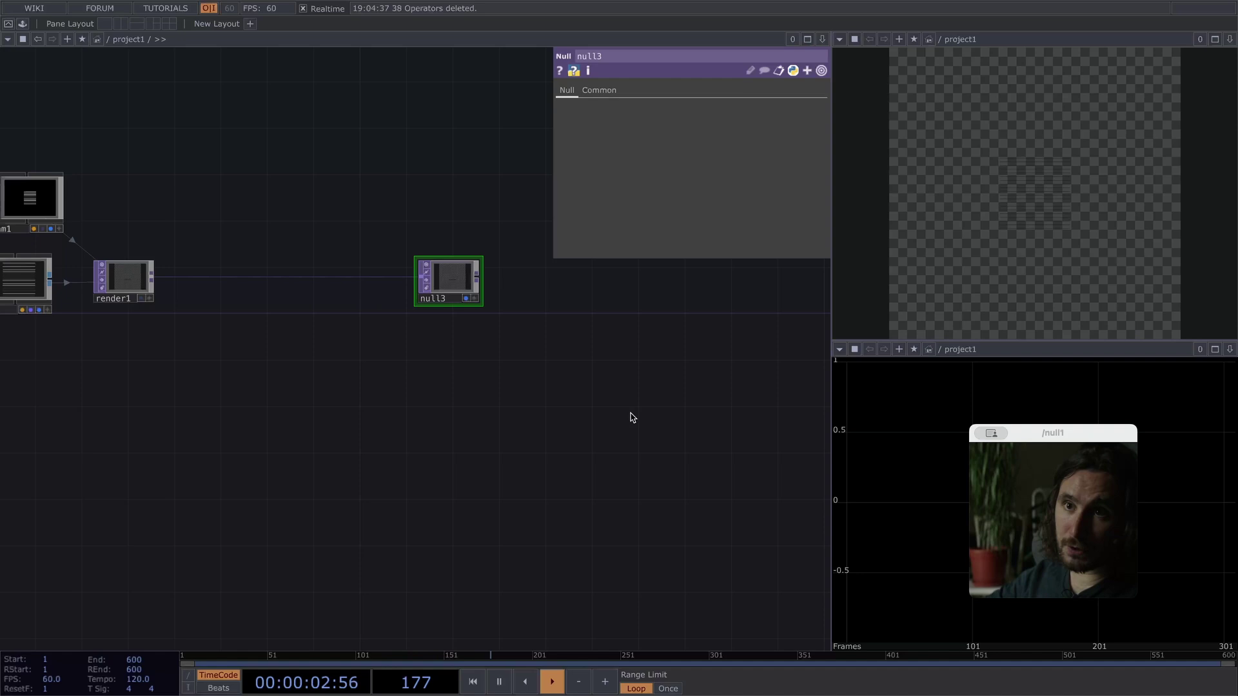
Connect a Fit TOP to the output of text1 and place it beside the text operator.
{"action": "scroll", "coordinate": [259, 406], "scroll_direction": "down", "scroll_amount": 5}
{"action": "left_click_drag", "start_coordinate": [362, 386], "coordinate": [402, 371]}
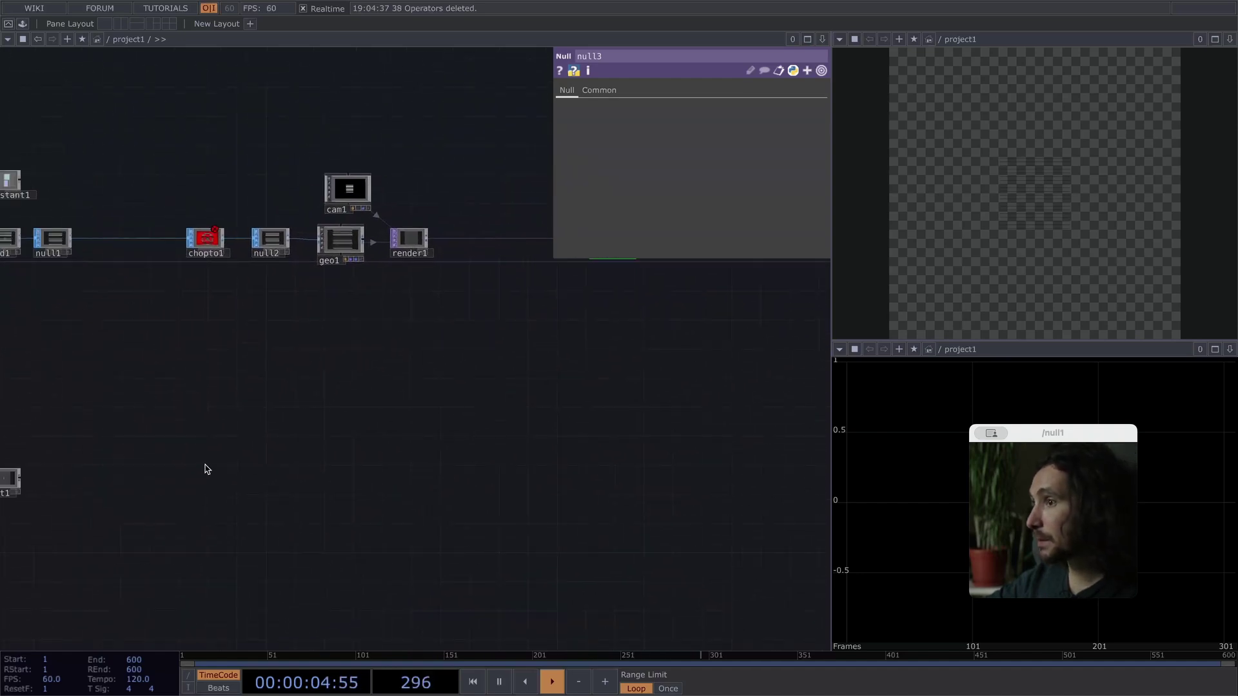
{"action": "left_click_drag", "start_coordinate": [205, 464], "coordinate": [476, 464]}
{"action": "left_click_drag", "start_coordinate": [393, 358], "coordinate": [362, 377]}
{"action": "scroll", "coordinate": [260, 500], "scroll_direction": "up", "scroll_amount": 5}
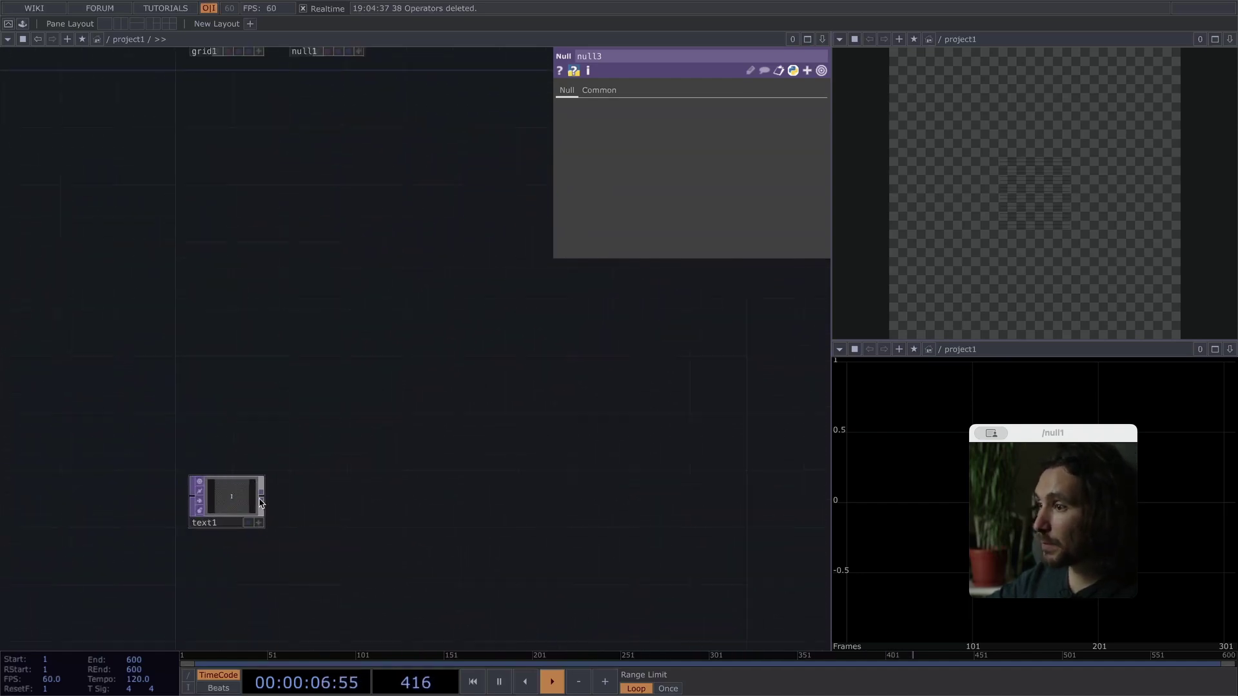
{"action": "scroll", "coordinate": [261, 503], "scroll_direction": "up", "scroll_amount": 2}
{"action": "left_click_drag", "start_coordinate": [261, 500], "coordinate": [353, 500]}
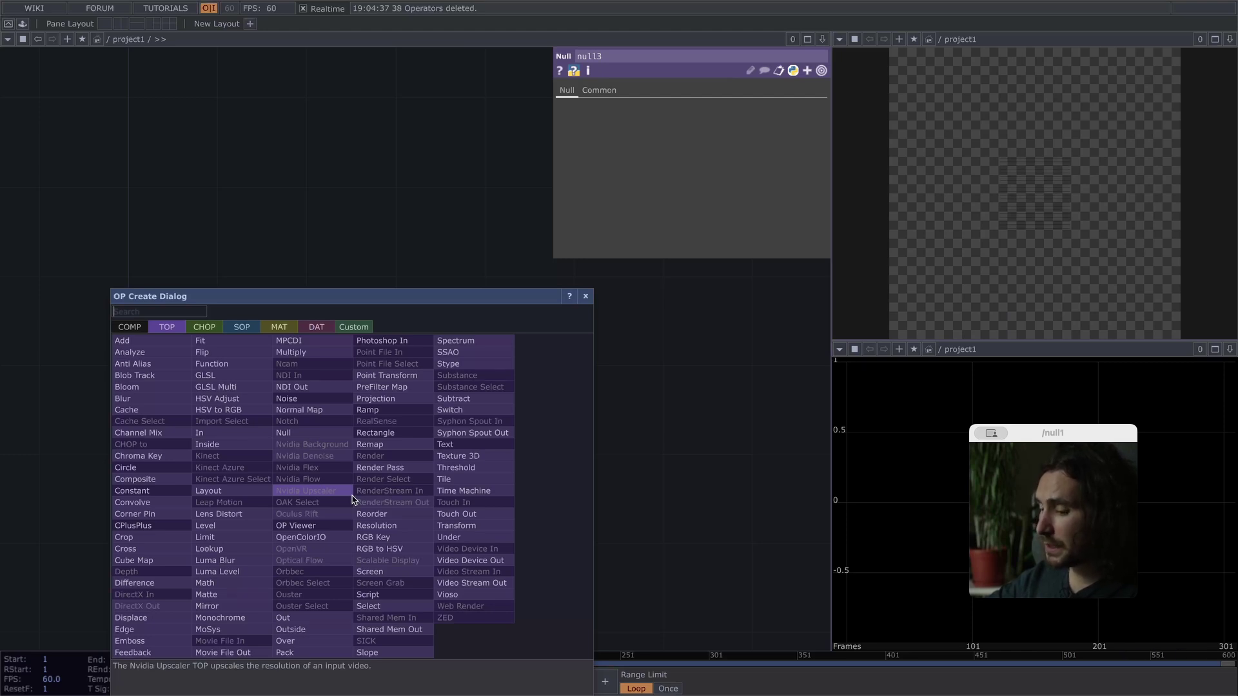
{"action": "type", "text": "fit"}
{"action": "key", "text": "Return"}
Drive grid1's rows and columns with CHOP references to the rows and cols channels of constant1.
{"action": "scroll", "coordinate": [358, 503], "scroll_direction": "down", "scroll_amount": 4}
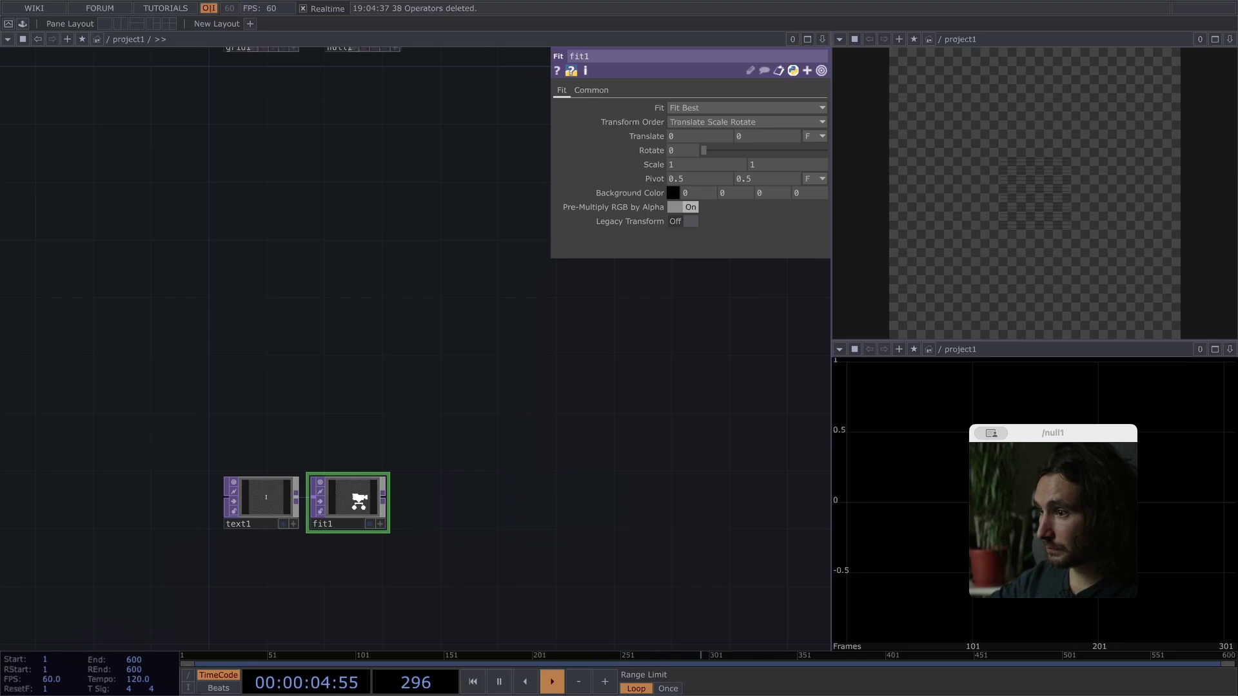
{"action": "scroll", "coordinate": [359, 501], "scroll_direction": "down", "scroll_amount": 1}
{"action": "left_click_drag", "start_coordinate": [366, 319], "coordinate": [332, 496]}
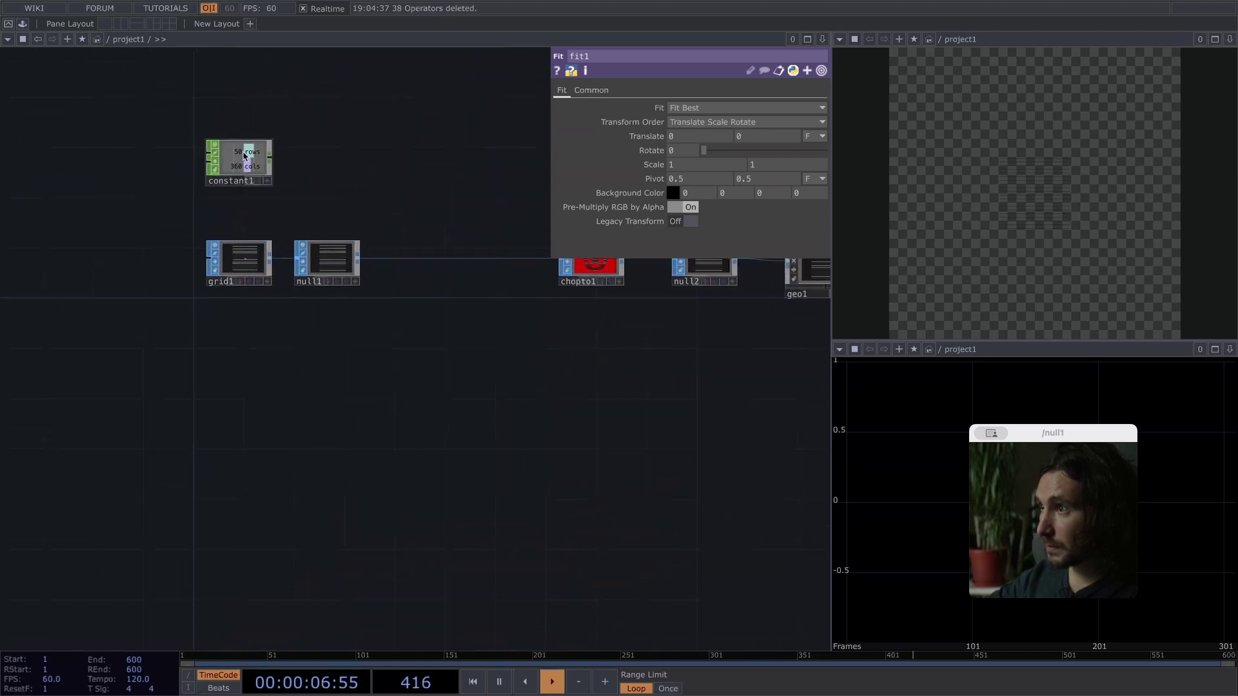
{"action": "left_click", "coordinate": [245, 155]}
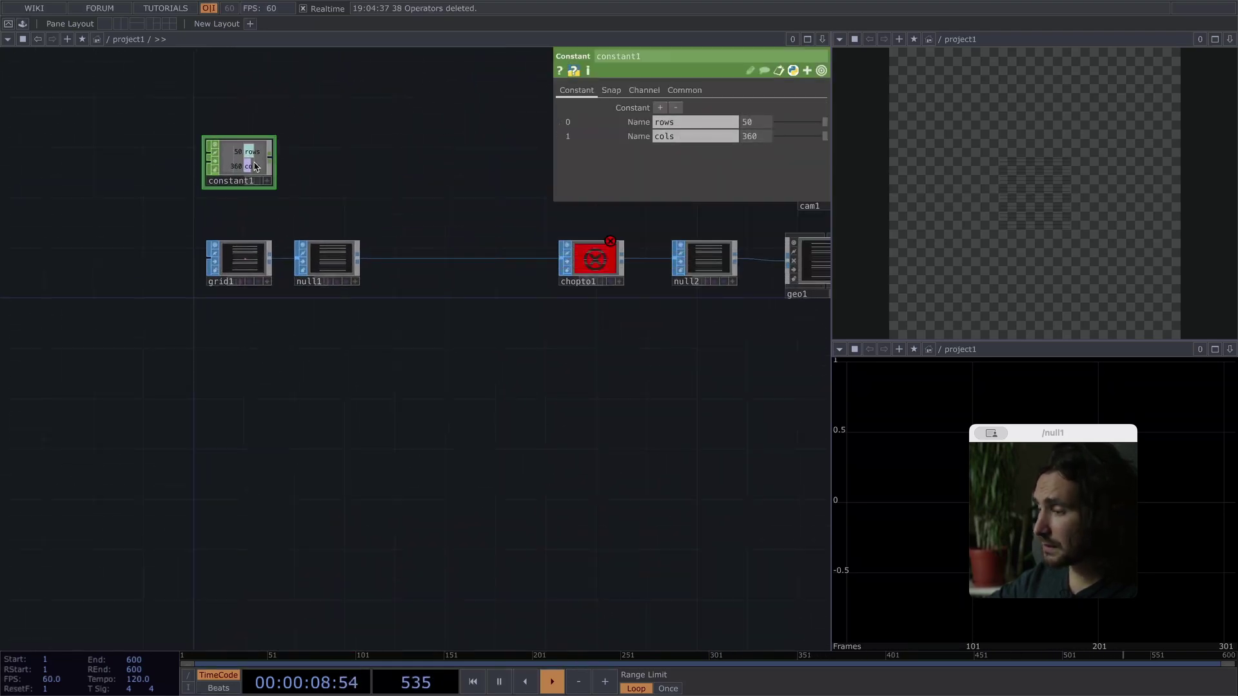
{"action": "left_click", "coordinate": [242, 258]}
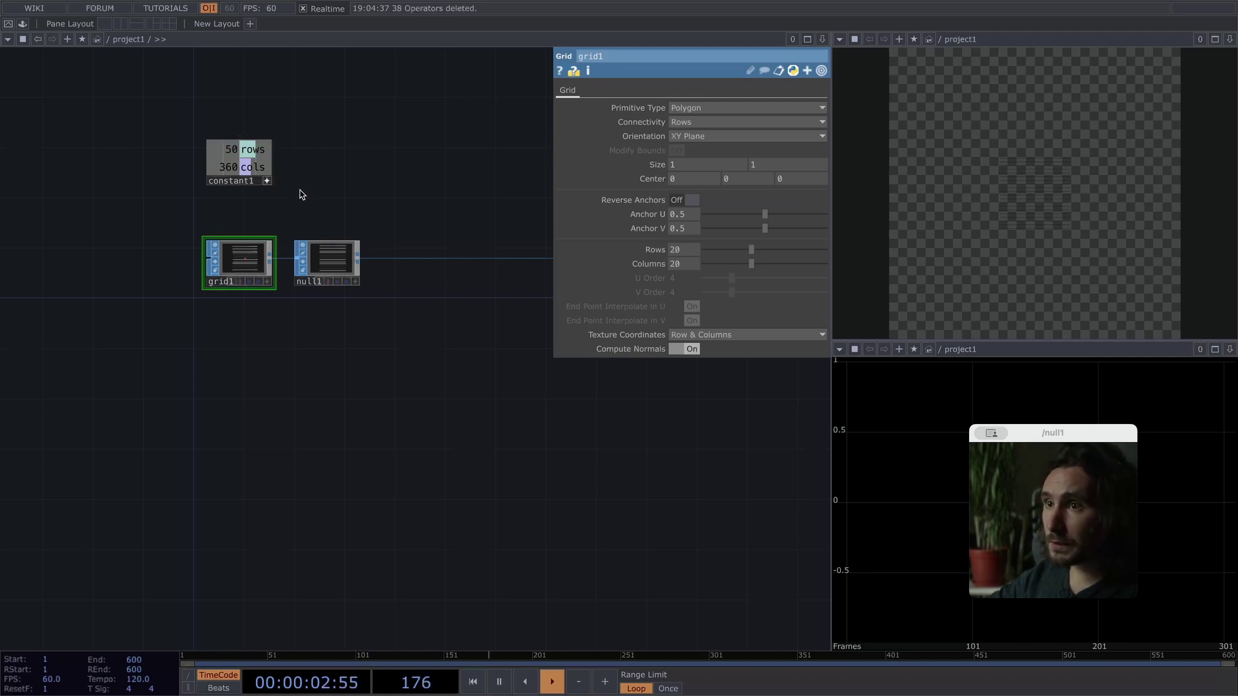
{"action": "mouse_move", "coordinate": [248, 149]}
{"action": "left_mouse_down"}
{"action": "mouse_move", "coordinate": [668, 281]}
{"action": "mouse_move", "coordinate": [668, 256]}
{"action": "left_mouse_up"}
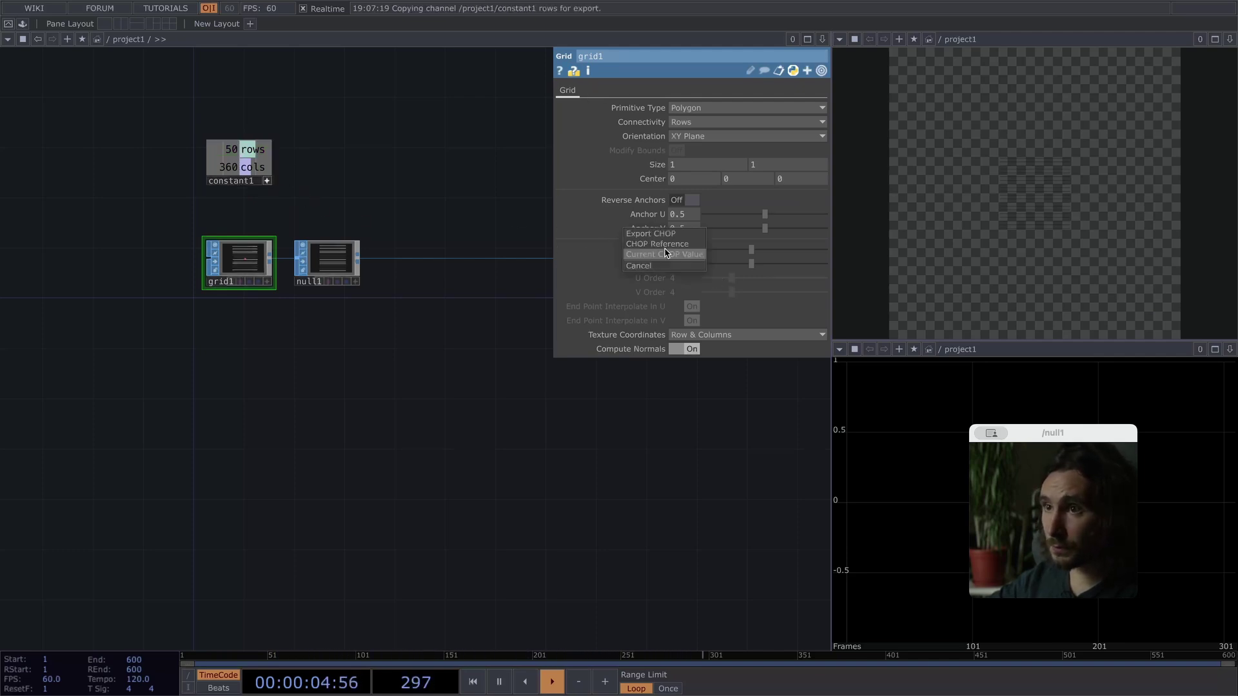
{"action": "left_click", "coordinate": [656, 268]}
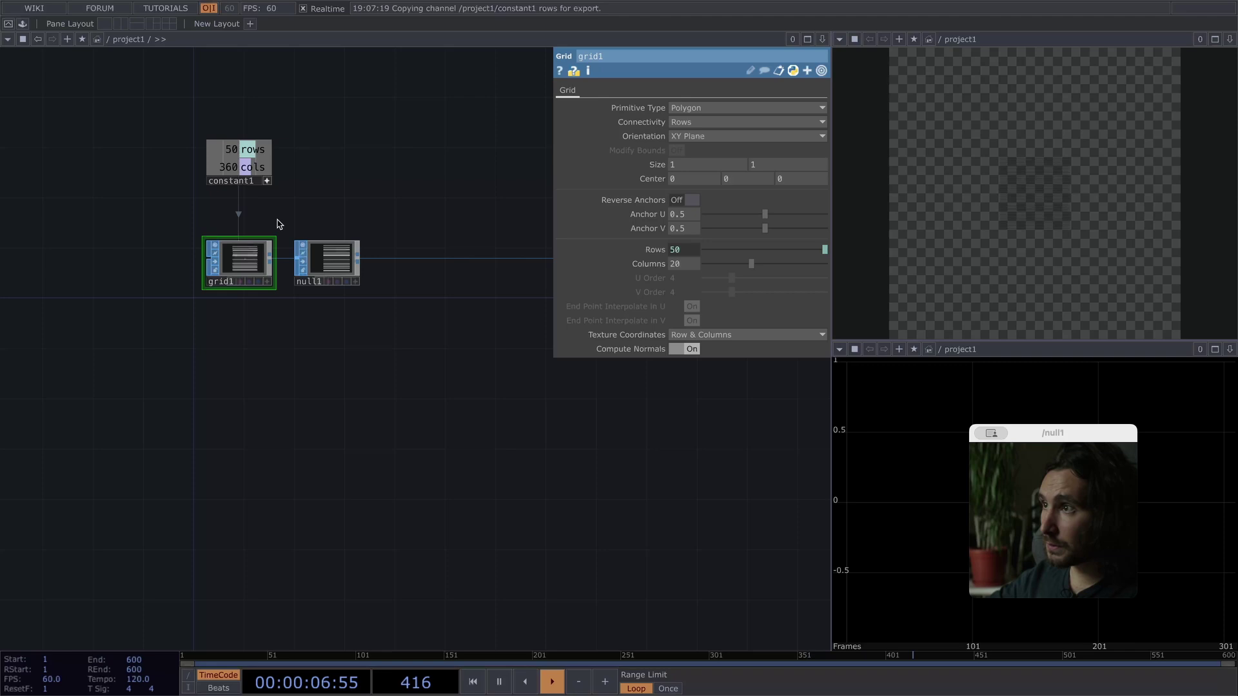
{"action": "left_click_drag", "start_coordinate": [239, 168], "coordinate": [240, 169]}
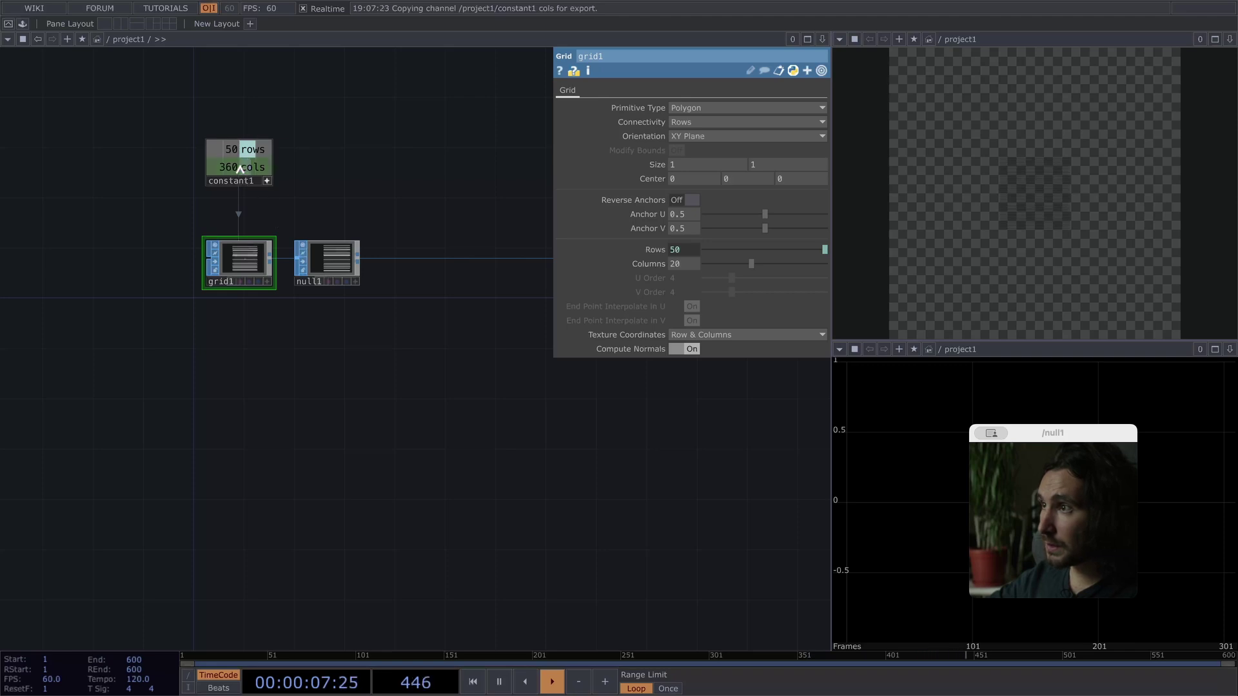
{"action": "left_click_drag", "start_coordinate": [656, 264], "coordinate": [668, 265]}
{"action": "left_click", "coordinate": [657, 270]}
Drive fit1's custom resolution with CHOP references to constant1, using cols for the width and rows for the height.
{"action": "left_click_drag", "start_coordinate": [509, 434], "coordinate": [396, 252]}
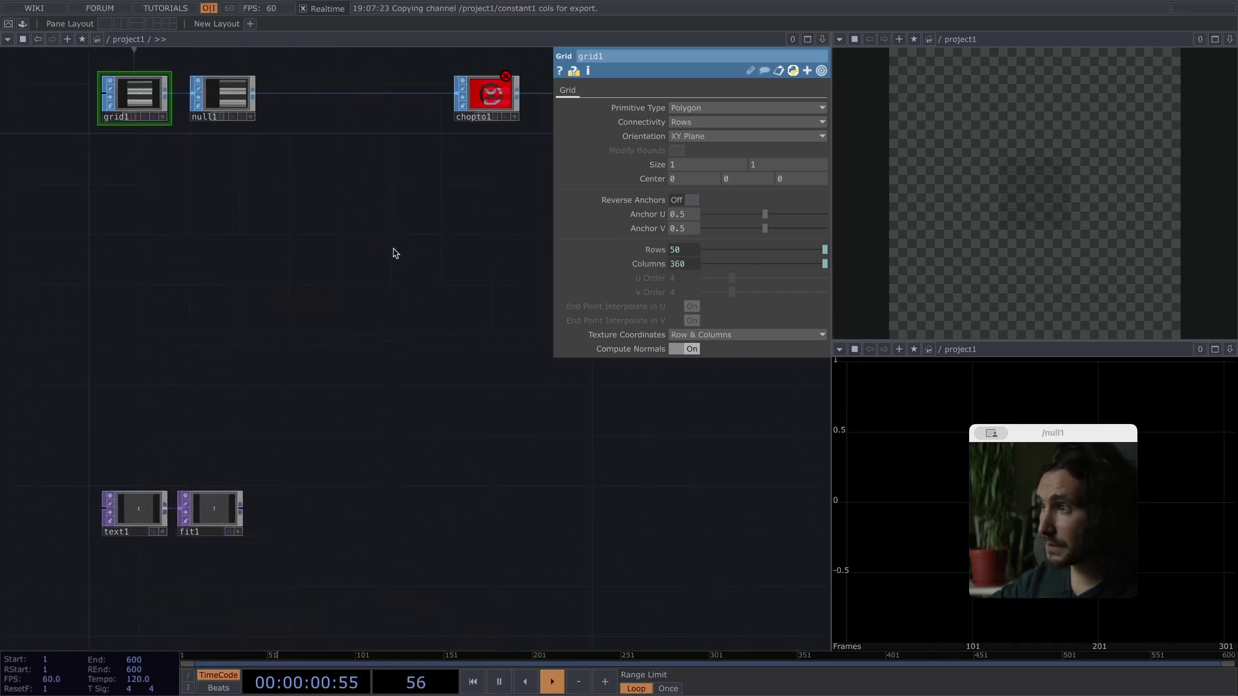
{"action": "scroll", "coordinate": [414, 244], "scroll_direction": "down", "scroll_amount": 3}
{"action": "left_click", "coordinate": [287, 419]}
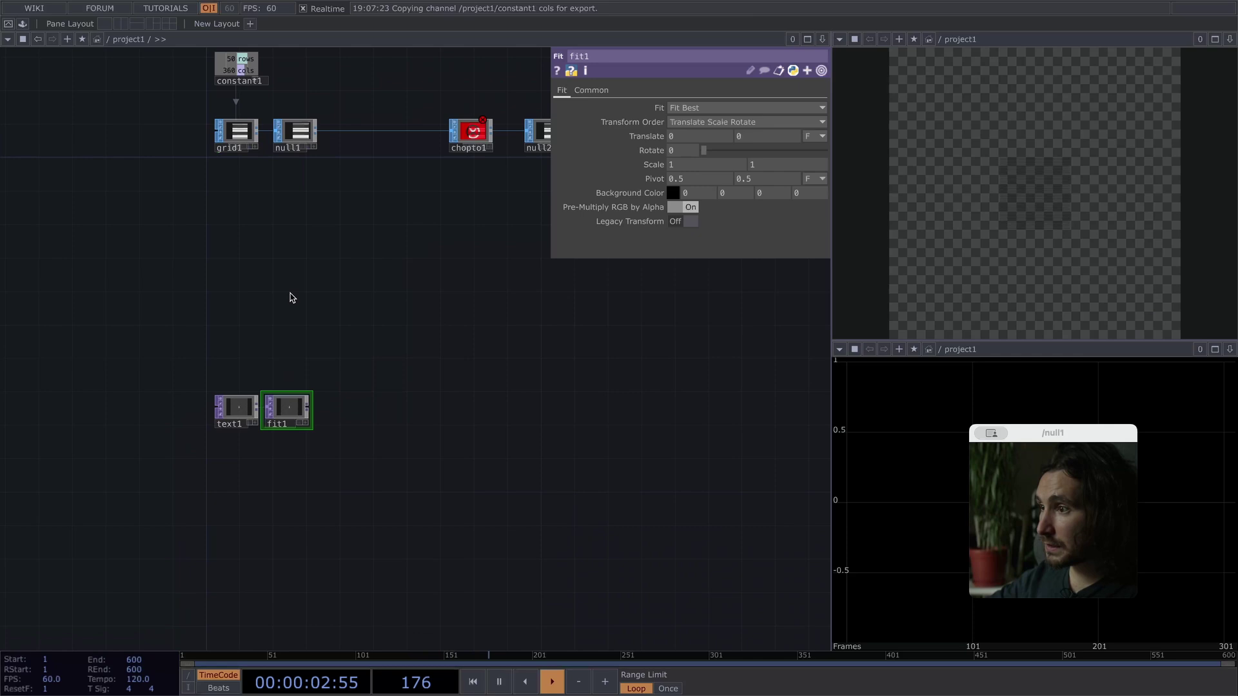
{"action": "left_click_drag", "start_coordinate": [290, 297], "coordinate": [290, 480]}
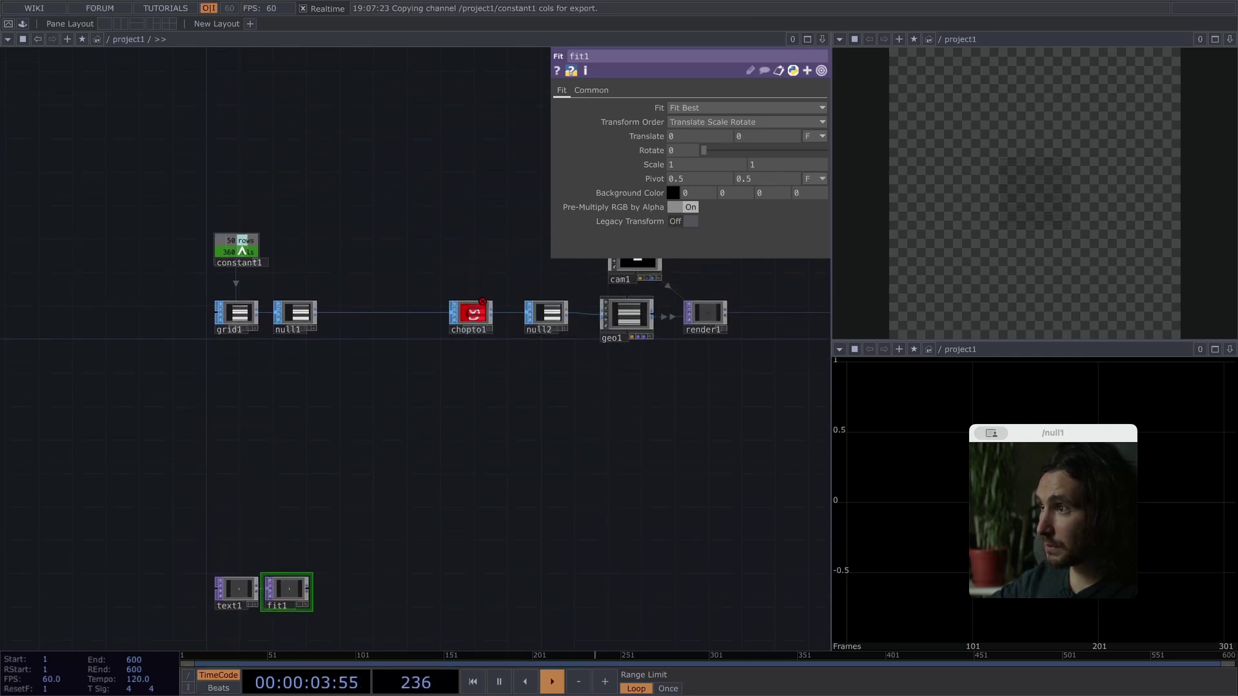
{"action": "left_click", "coordinate": [598, 90]}
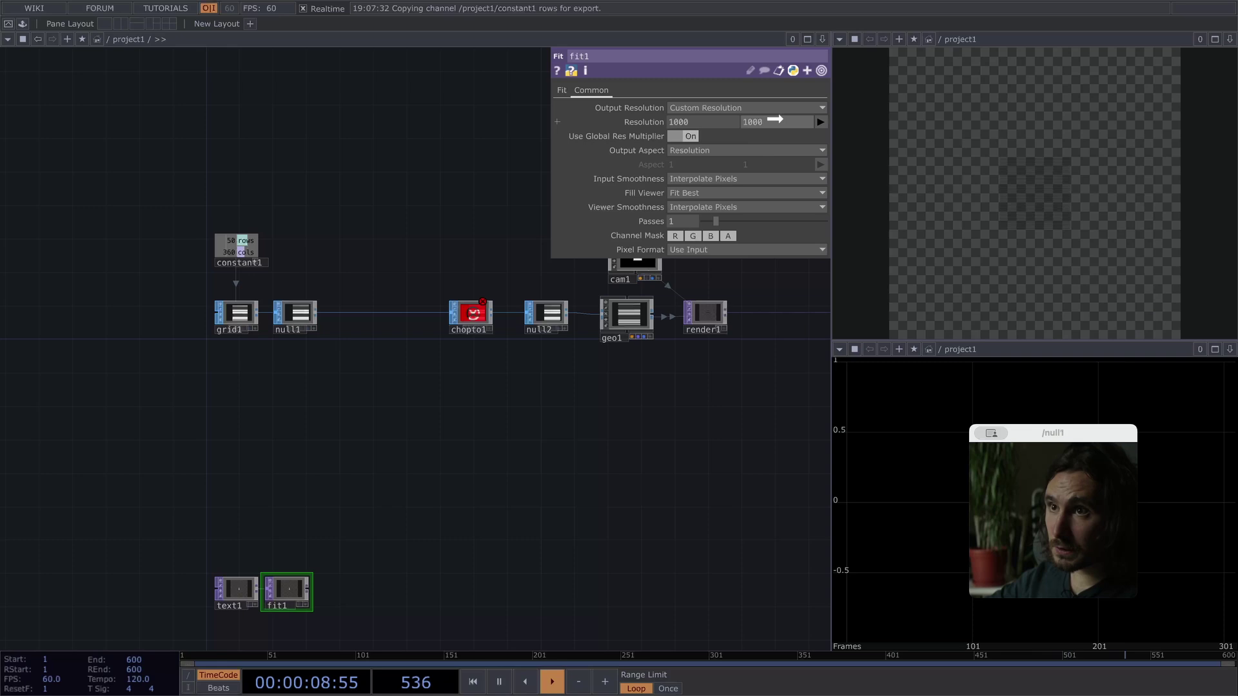
{"action": "left_click_drag", "start_coordinate": [774, 122], "coordinate": [776, 121]}
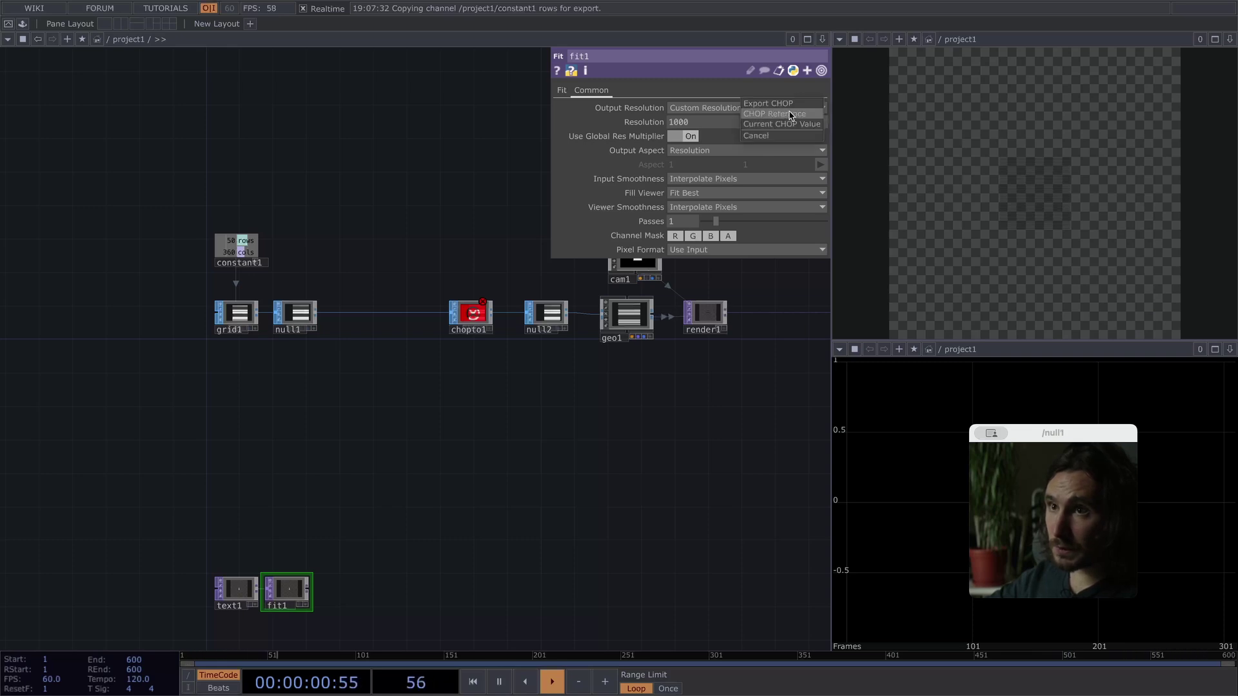
{"action": "left_click", "coordinate": [791, 115]}
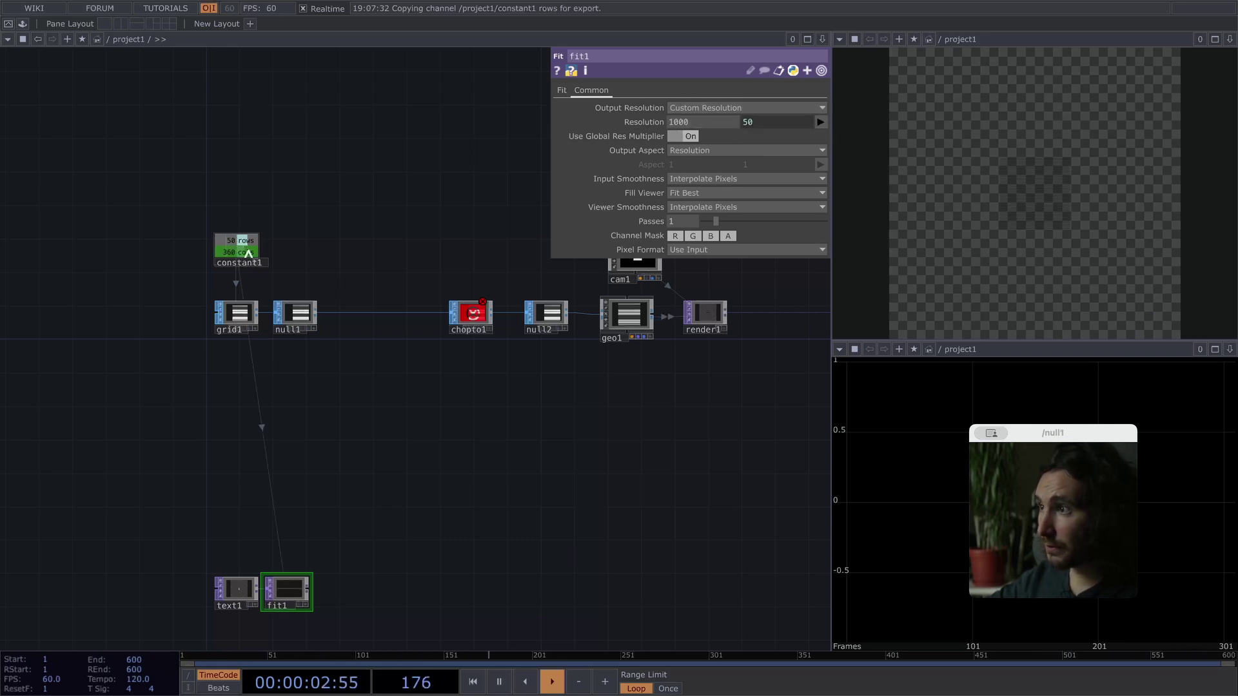
{"action": "left_click_drag", "start_coordinate": [696, 124], "coordinate": [695, 123]}
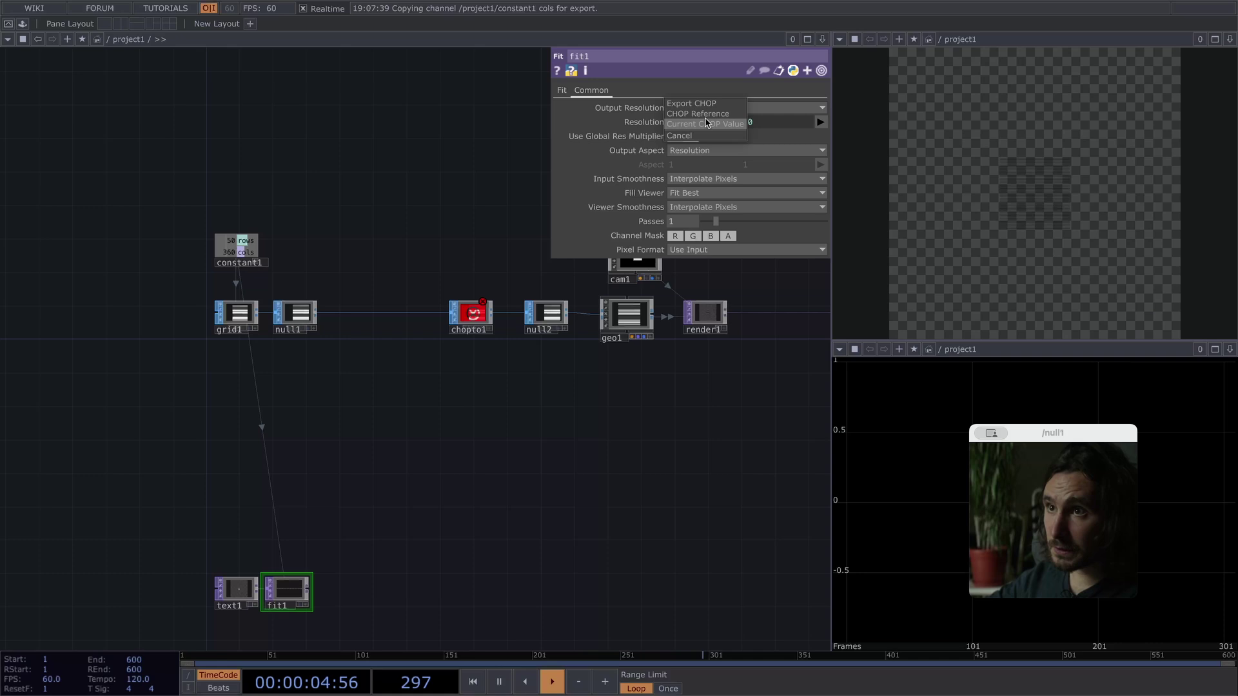
{"action": "left_click", "coordinate": [695, 117]}
{"action": "left_click", "coordinate": [630, 124]}
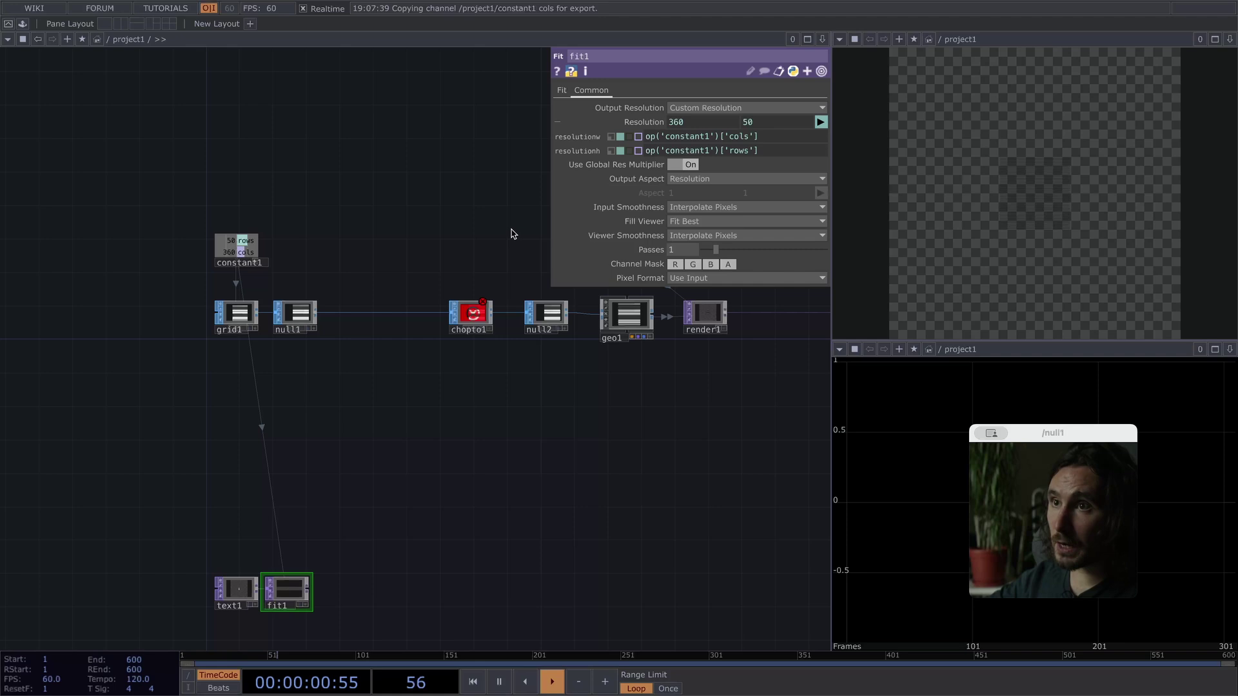
Set fit1's fit mode to Fill and check the result in its viewer.
{"action": "left_click_drag", "start_coordinate": [241, 461], "coordinate": [333, 421]}
{"action": "scroll", "coordinate": [335, 423], "scroll_direction": "up", "scroll_amount": 5}
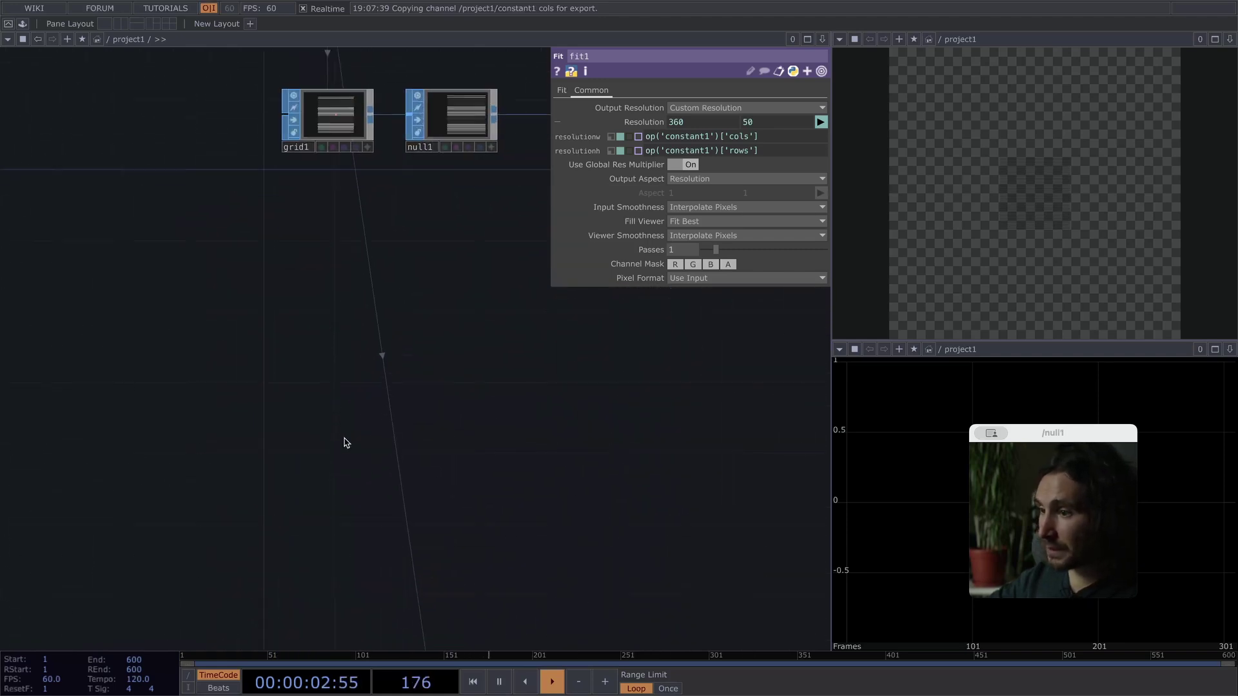
{"action": "left_click_drag", "start_coordinate": [419, 378], "coordinate": [225, 23]}
{"action": "left_click_drag", "start_coordinate": [249, 256], "coordinate": [375, 231]}
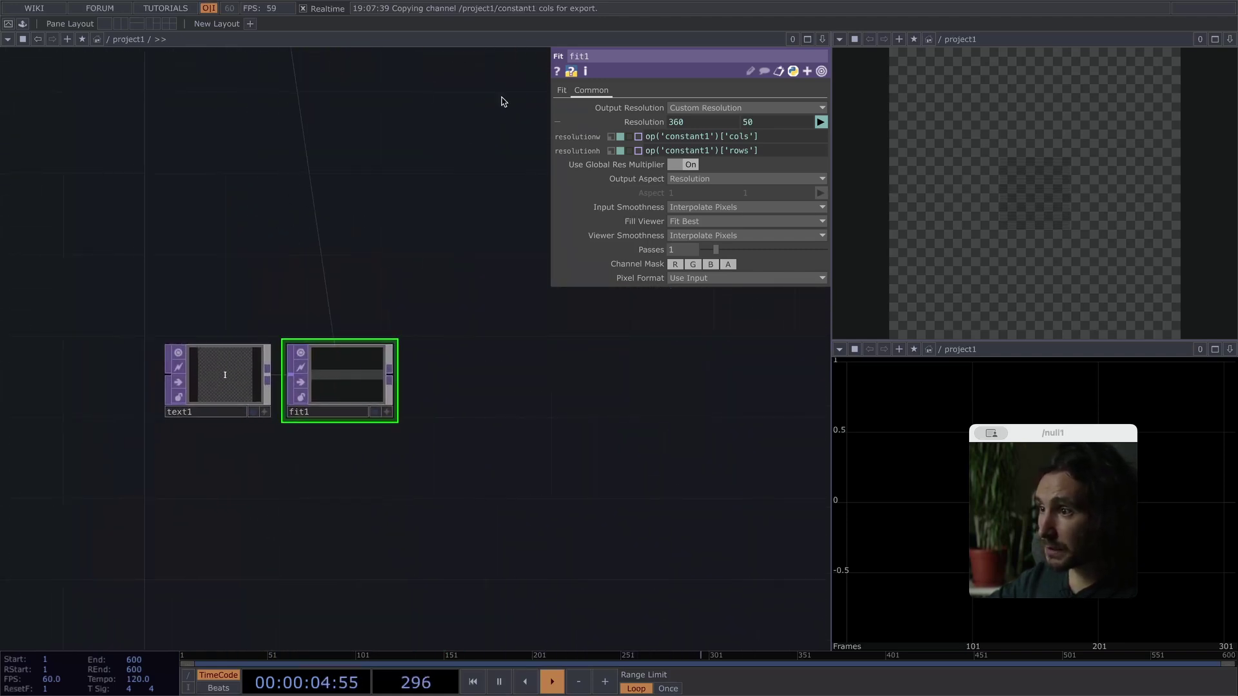
{"action": "left_click", "coordinate": [561, 90]}
{"action": "left_click", "coordinate": [744, 108]}
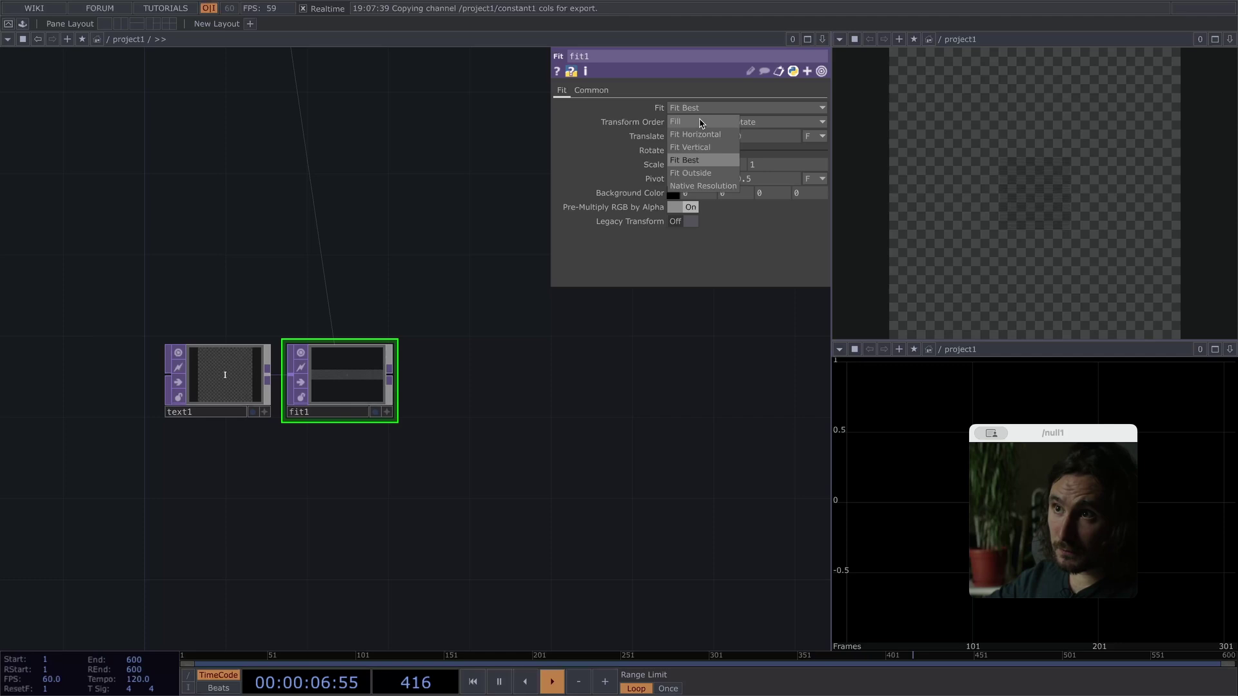
{"action": "left_click", "coordinate": [703, 185]}
{"action": "scroll", "coordinate": [377, 383], "scroll_direction": "up", "scroll_amount": 5}
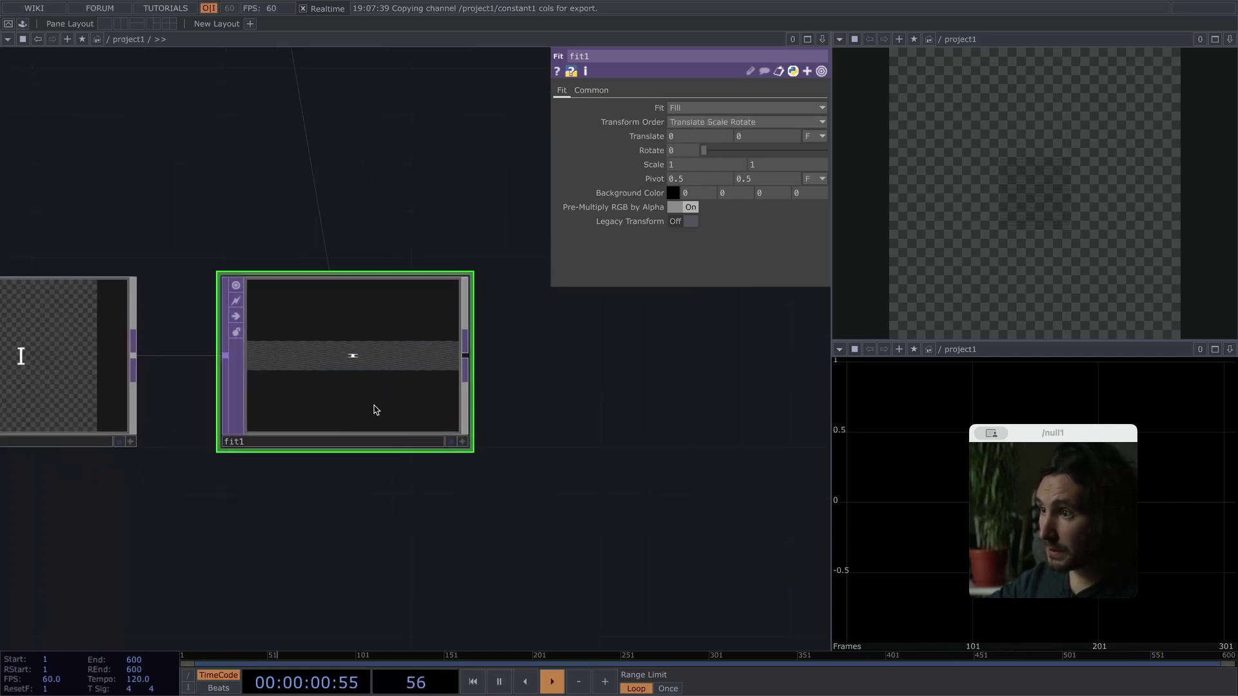
{"action": "scroll", "coordinate": [347, 414], "scroll_direction": "up", "scroll_amount": 3}
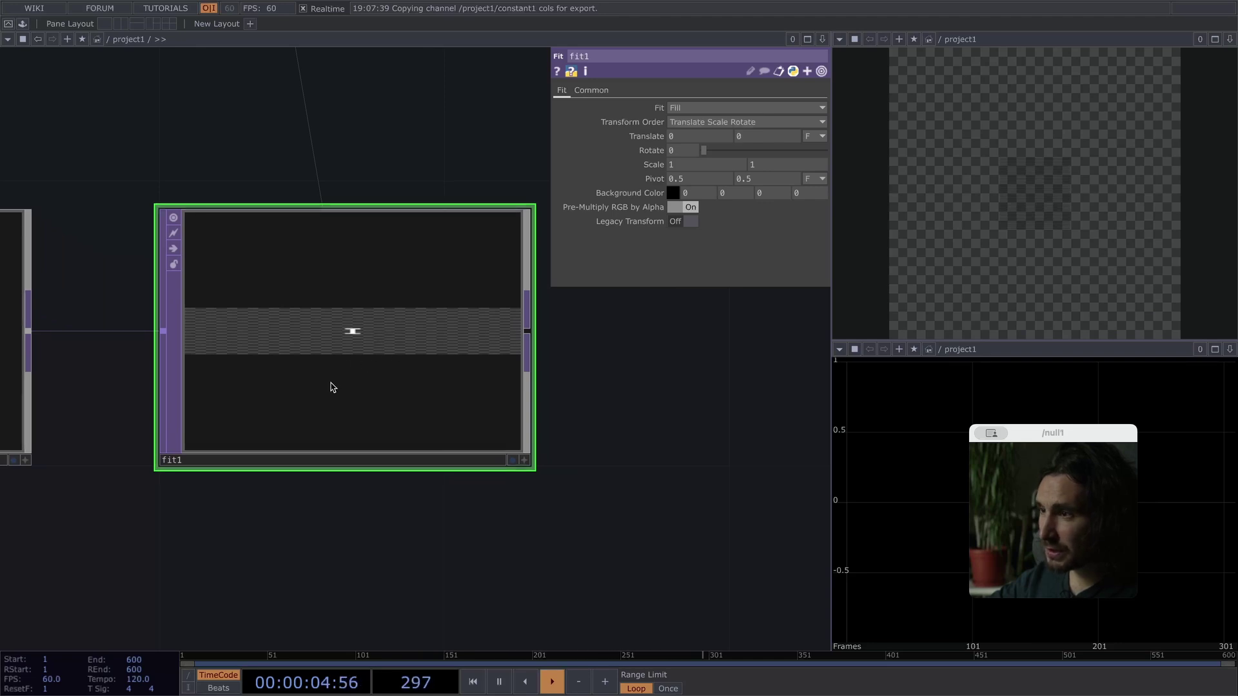
{"action": "scroll", "coordinate": [329, 385], "scroll_direction": "down", "scroll_amount": 3}
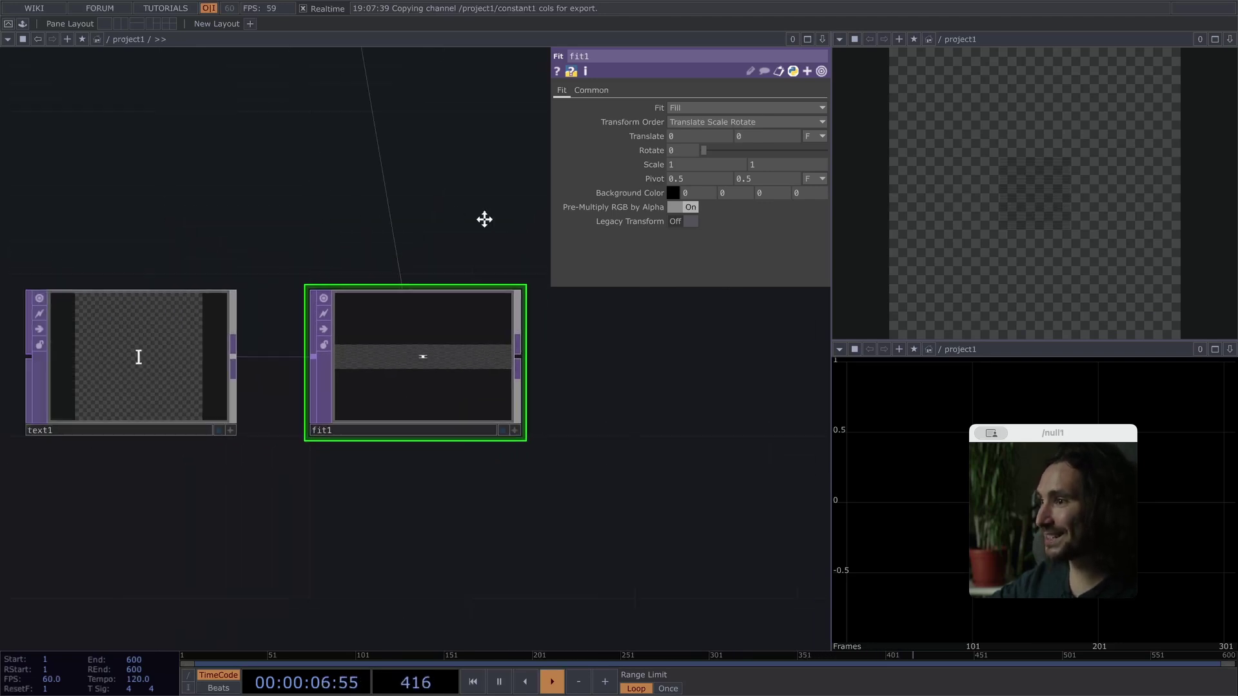
Create a TOP to CHOP from fit1's output and place it beside fit1.
{"action": "scroll", "coordinate": [483, 219], "scroll_direction": "down", "scroll_amount": 3}
{"action": "scroll", "coordinate": [482, 224], "scroll_direction": "down", "scroll_amount": 1}
{"action": "left_click_drag", "start_coordinate": [317, 403], "coordinate": [173, 674]}
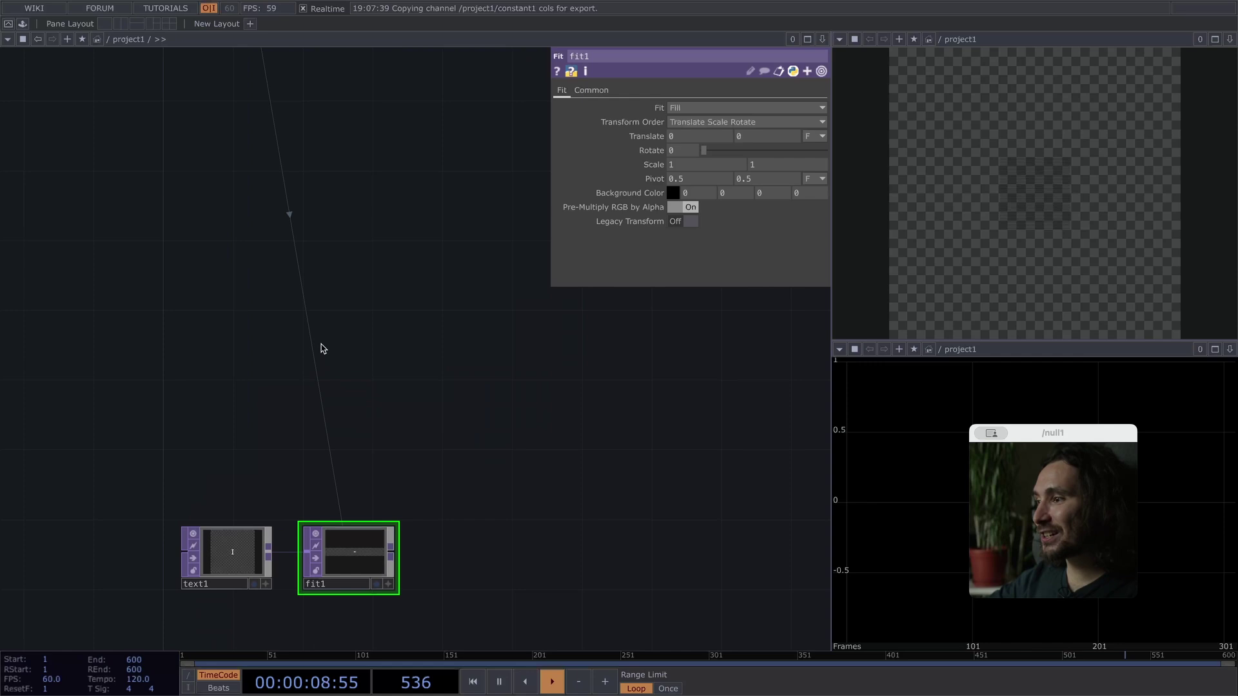
{"action": "left_click_drag", "start_coordinate": [344, 210], "coordinate": [307, 383]}
{"action": "left_click_drag", "start_coordinate": [317, 330], "coordinate": [202, 500]}
{"action": "scroll", "coordinate": [202, 500], "scroll_direction": "down", "scroll_amount": 3}
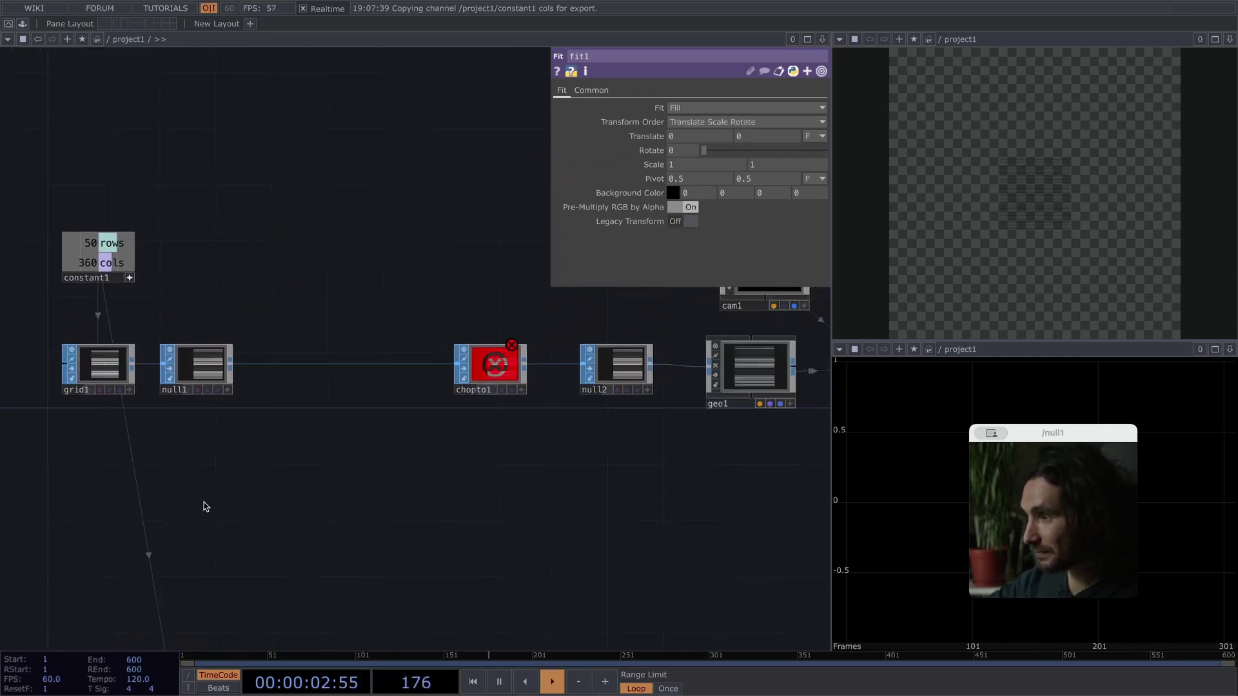
{"action": "scroll", "coordinate": [237, 550], "scroll_direction": "down", "scroll_amount": 2}
{"action": "left_click_drag", "start_coordinate": [238, 550], "coordinate": [260, 235]}
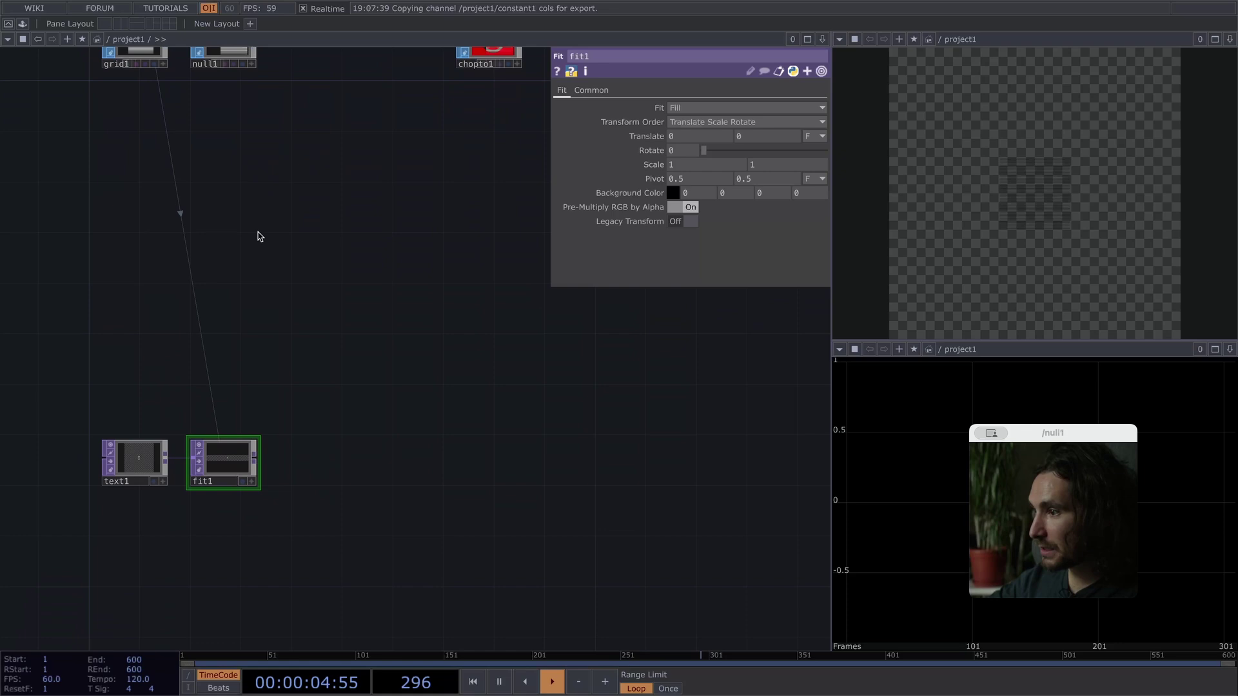
{"action": "scroll", "coordinate": [255, 449], "scroll_direction": "up", "scroll_amount": 3}
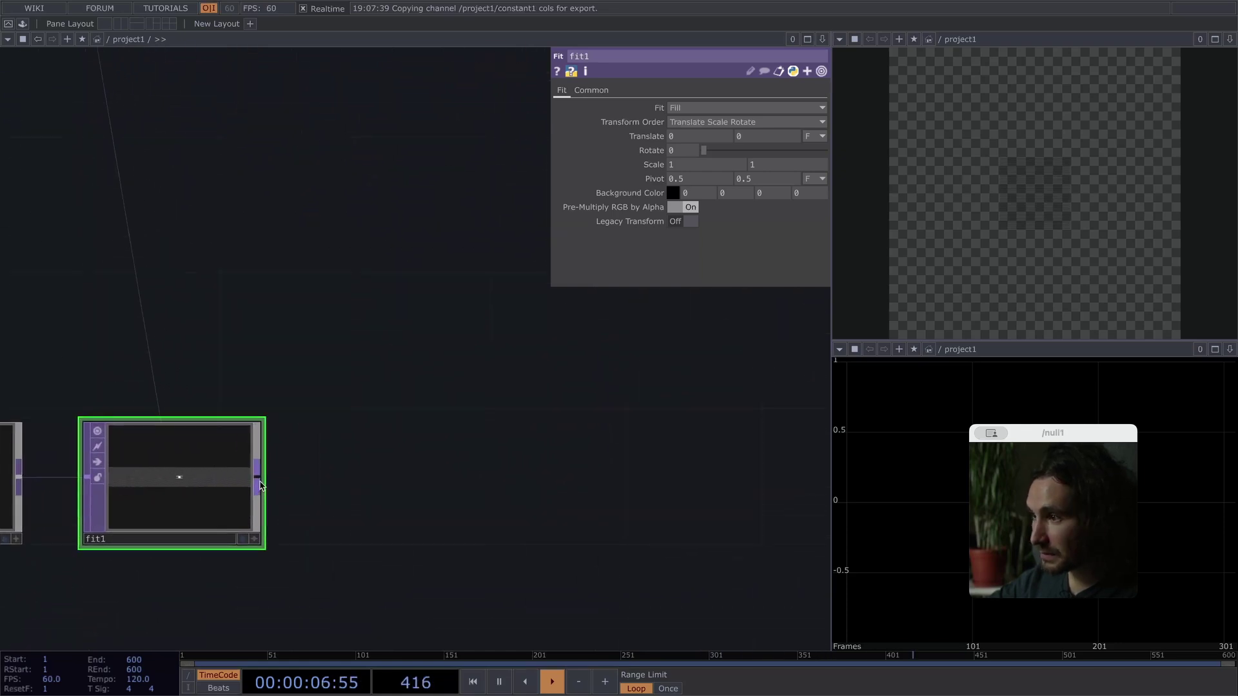
{"action": "left_click", "coordinate": [259, 480]}
{"action": "left_click", "coordinate": [397, 479]}
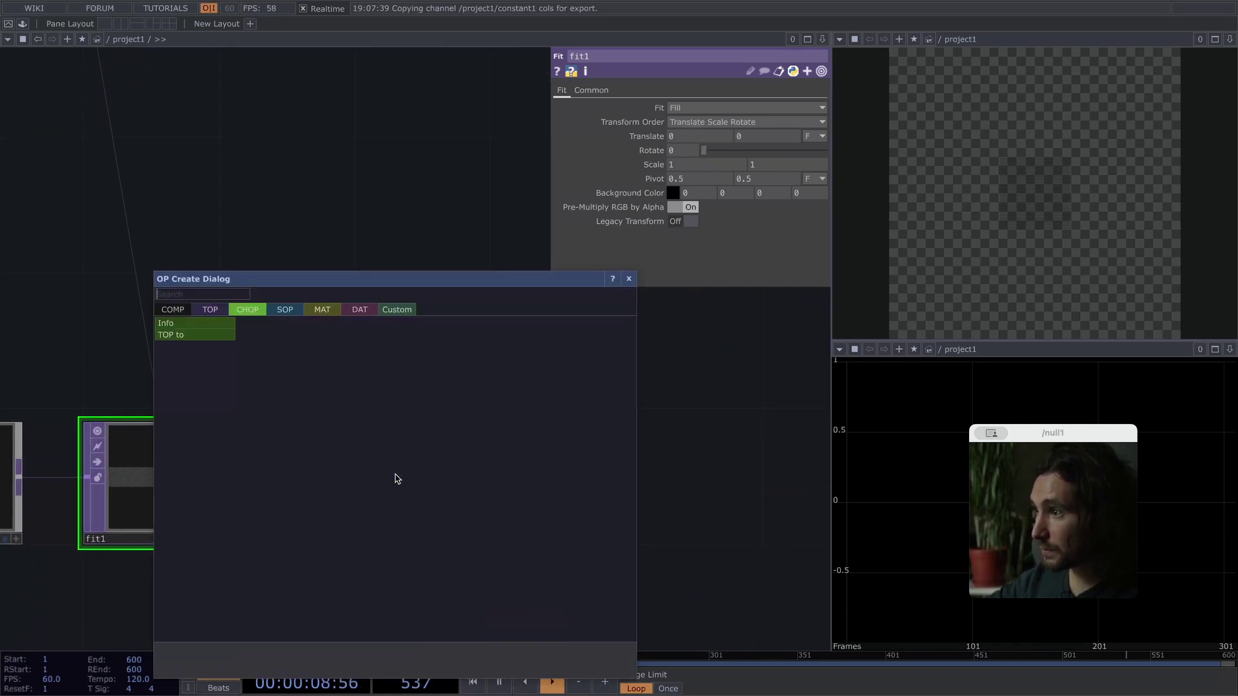
{"action": "left_click", "coordinate": [186, 336]}
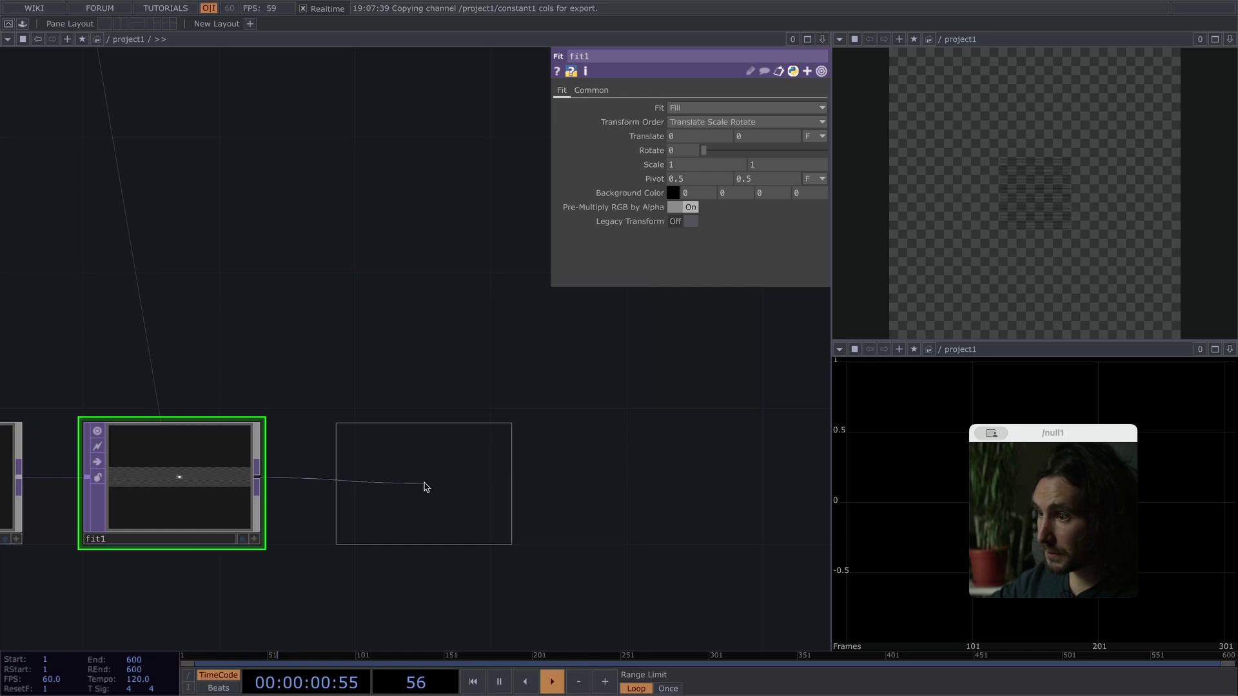
{"action": "left_click", "coordinate": [425, 485]}
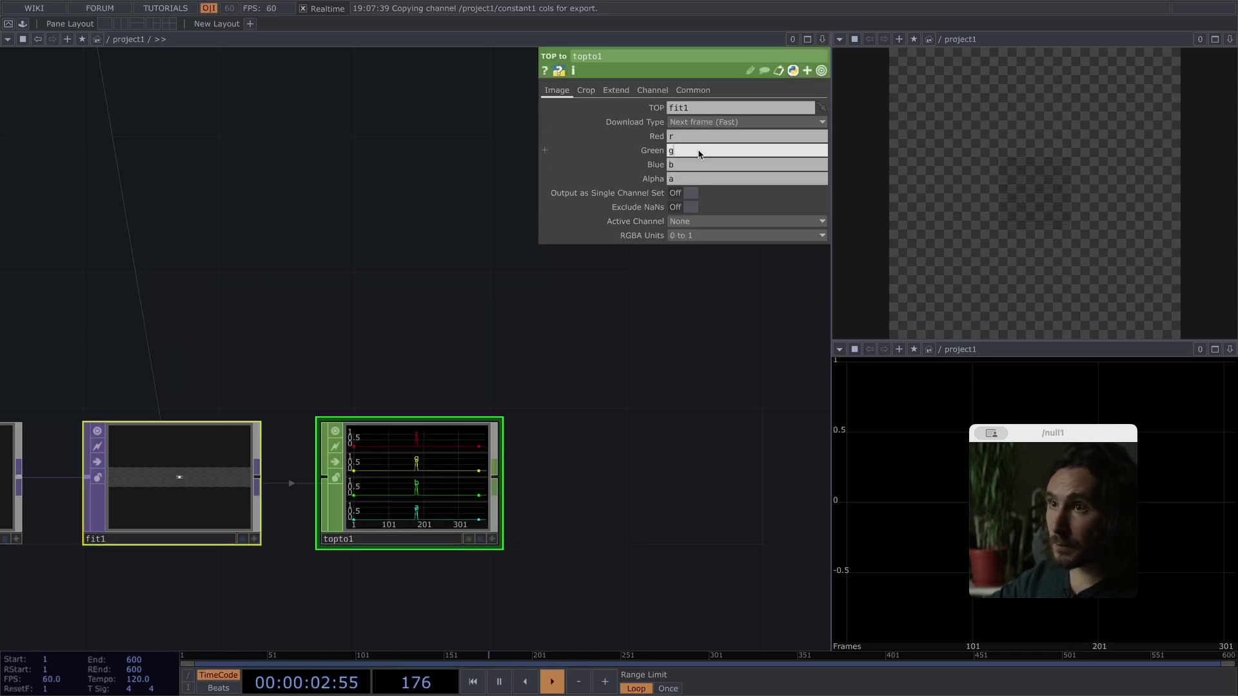
Clear topto1's green, blue and alpha channel names and name its red channel tz.
{"action": "key", "text": "Return"}
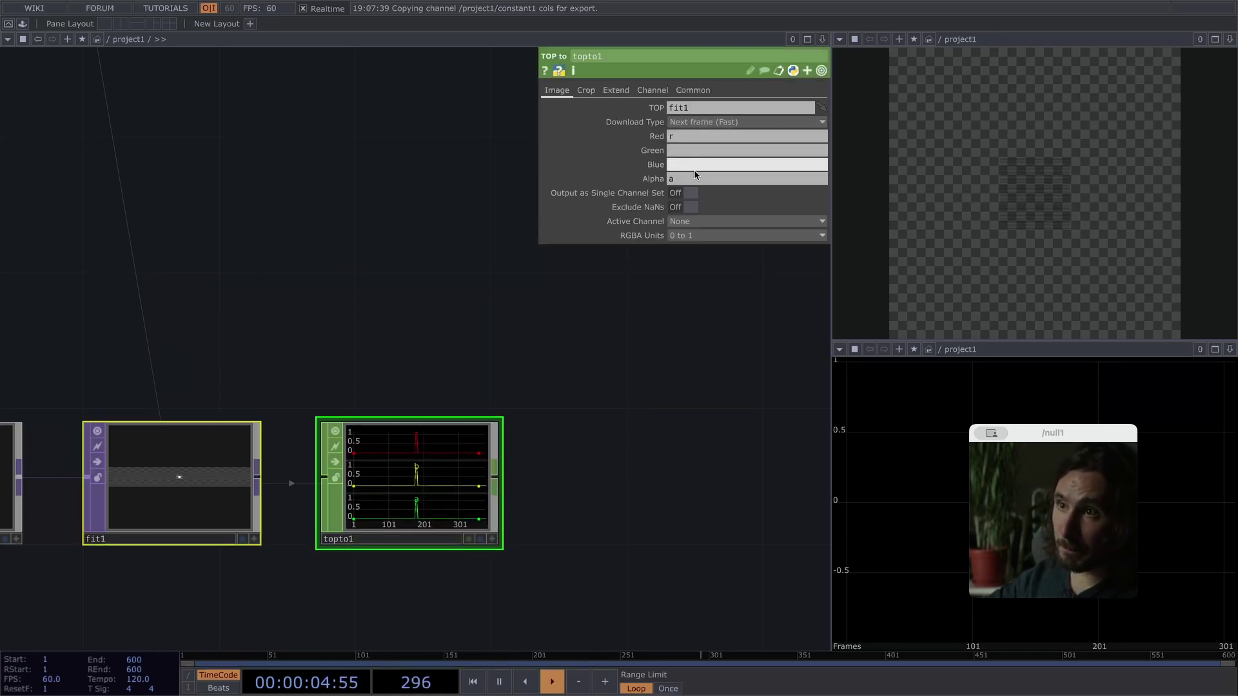
{"action": "key", "text": "Return"}
{"action": "left_click", "coordinate": [693, 178]}
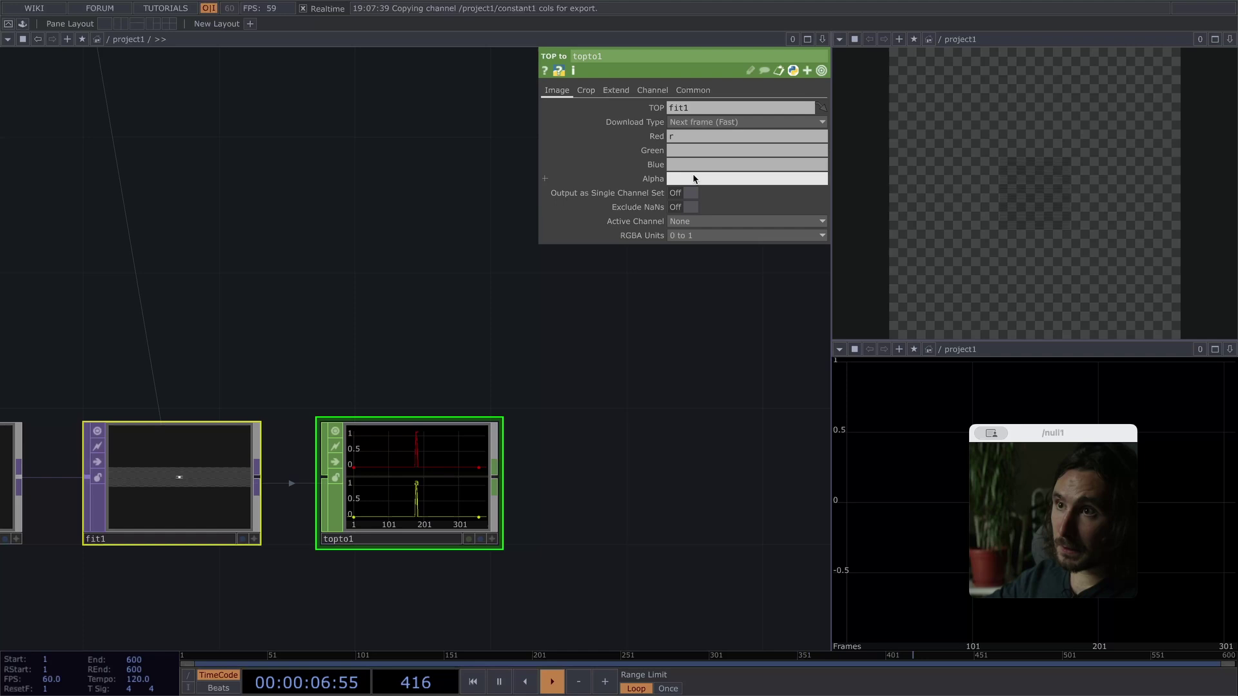
{"action": "left_click", "coordinate": [680, 138]}
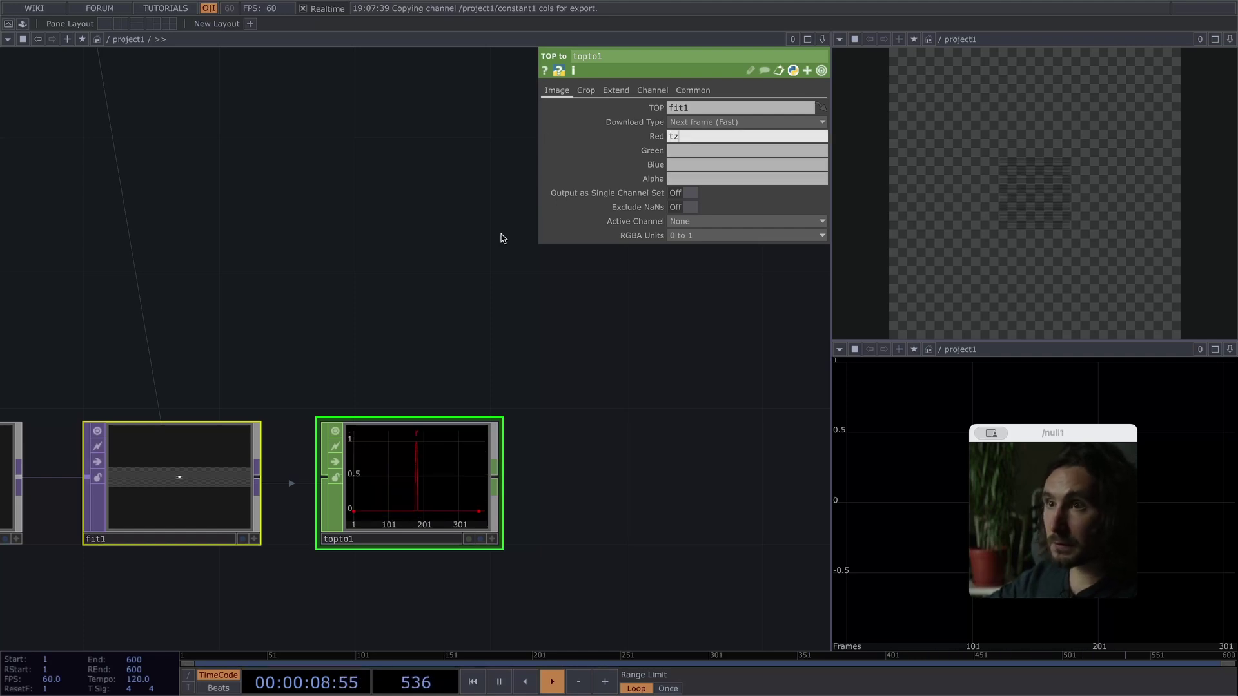
{"action": "type", "text": "tz"}
{"action": "key", "text": "Return"}
{"action": "left_click", "coordinate": [586, 90]}
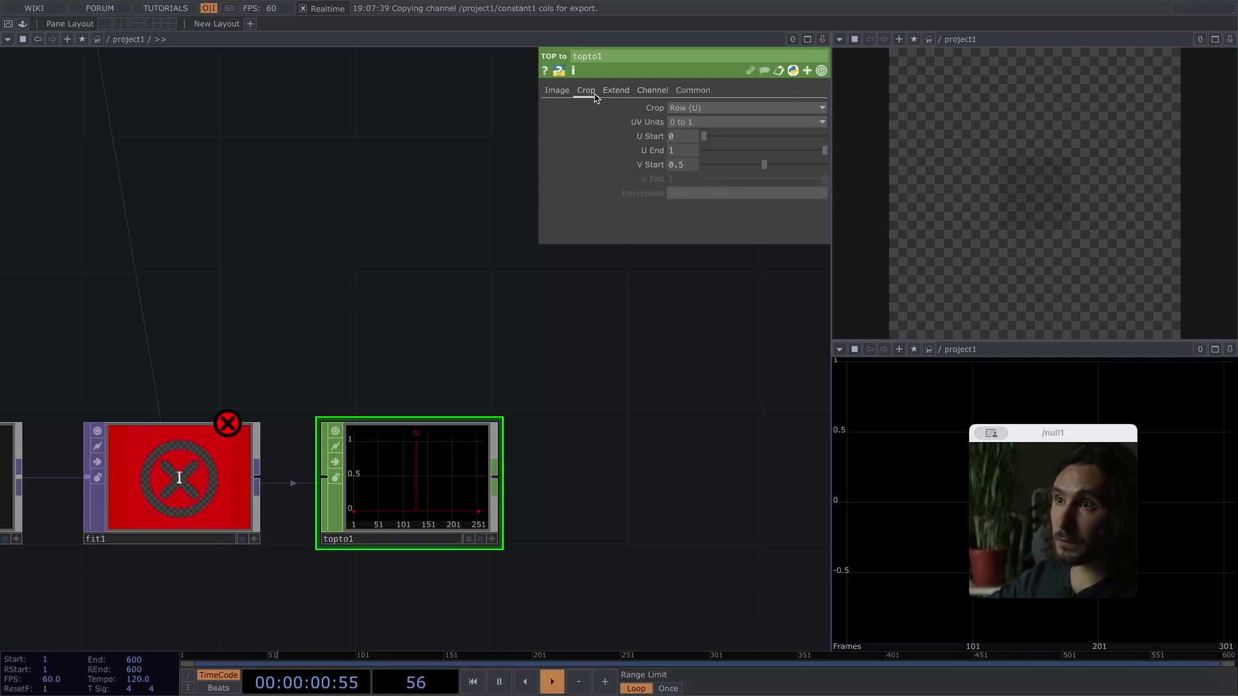
Remove the stray tz expression from fit1's Rotate parameter.
{"action": "left_click", "coordinate": [171, 480]}
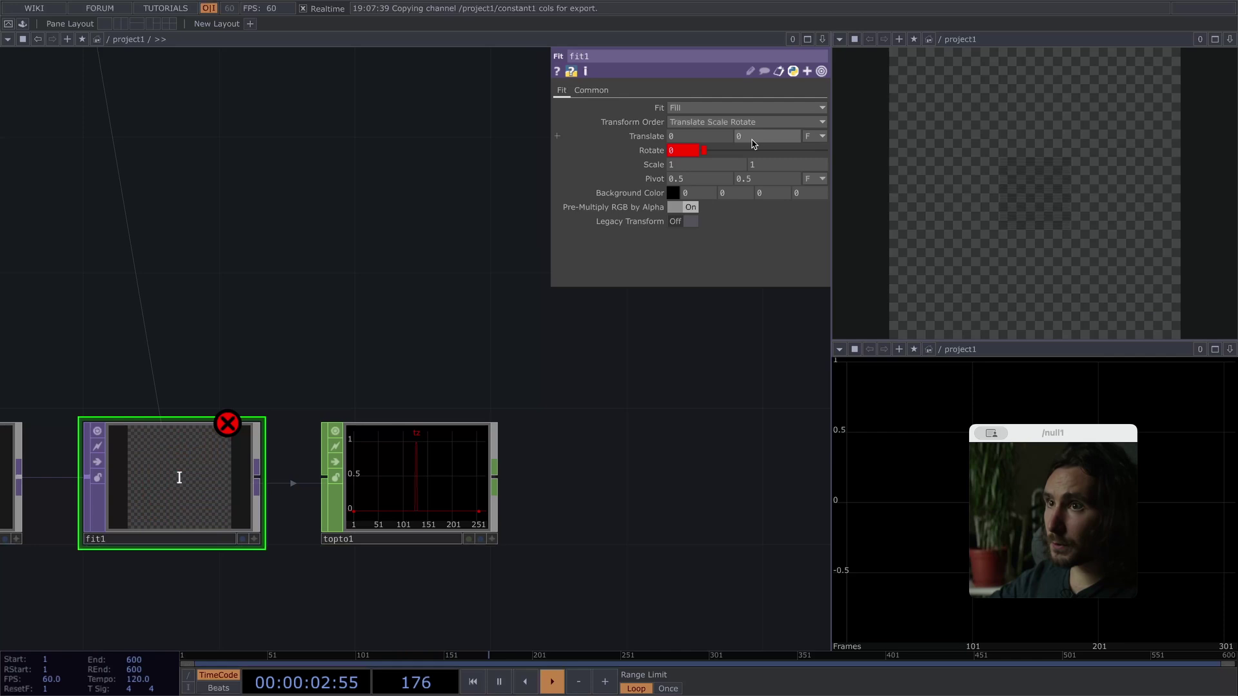
{"action": "left_click", "coordinate": [691, 154]}
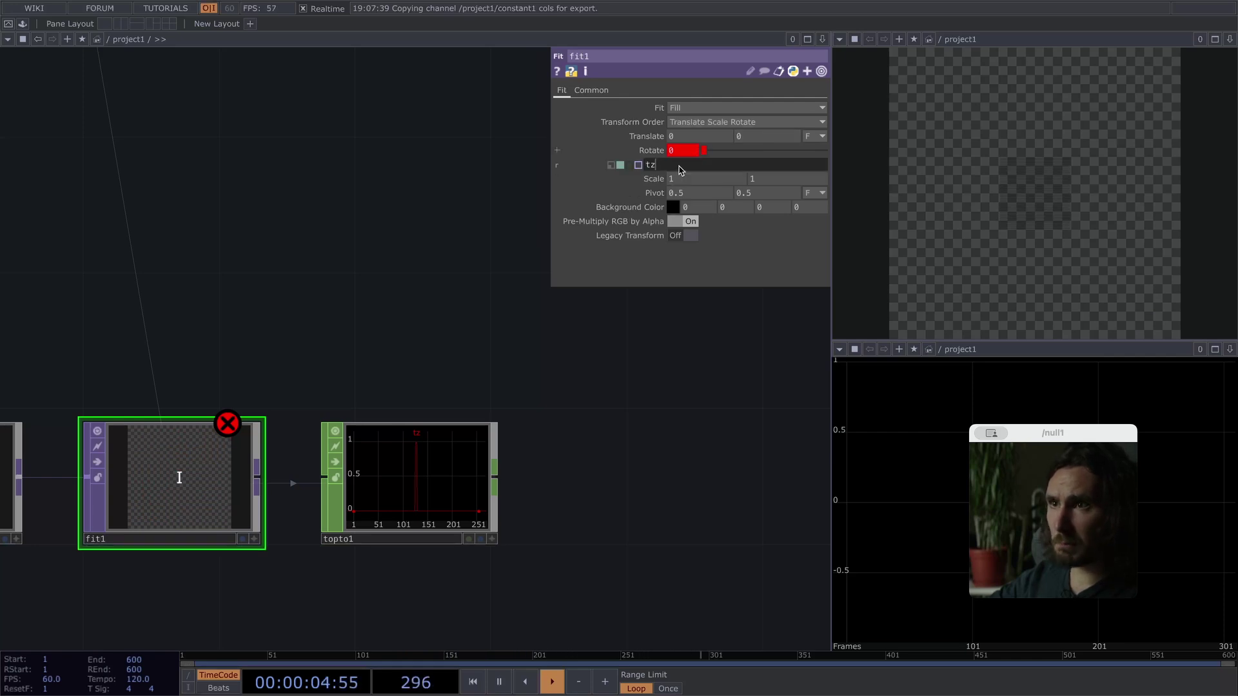
{"action": "key", "text": "ctrl+z"}
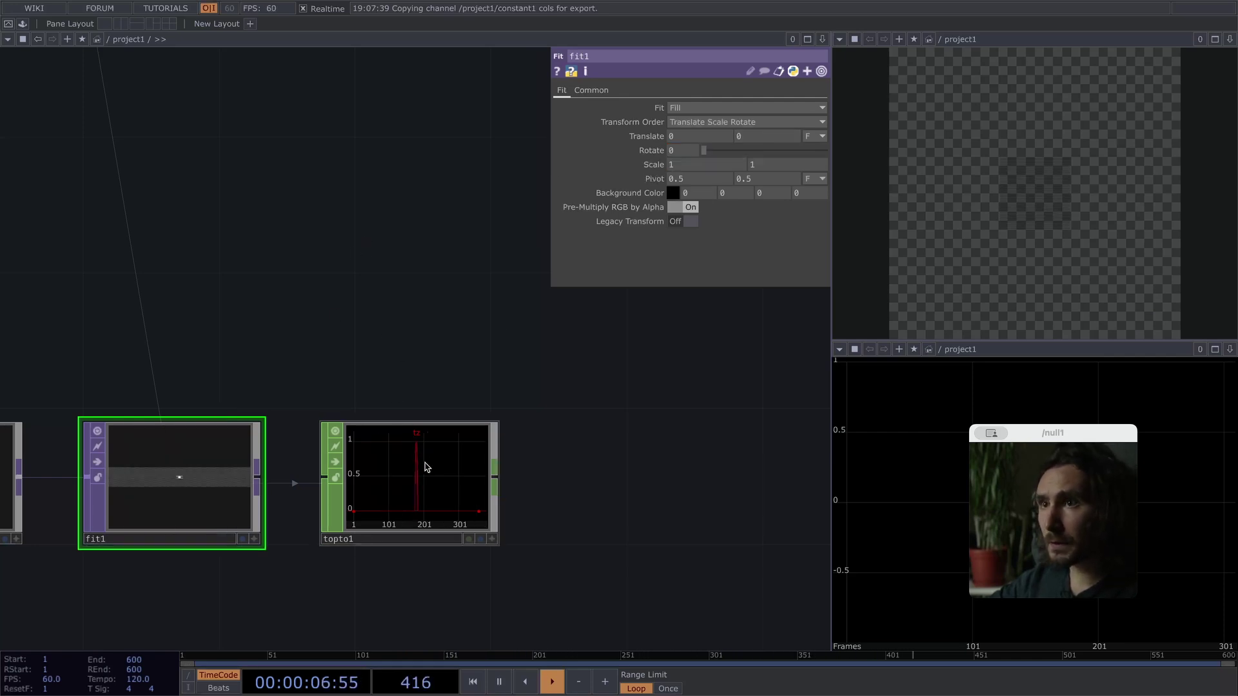
Set topto1's crop mode to Full Image.
{"action": "left_click", "coordinate": [425, 467]}
{"action": "left_click", "coordinate": [715, 108]}
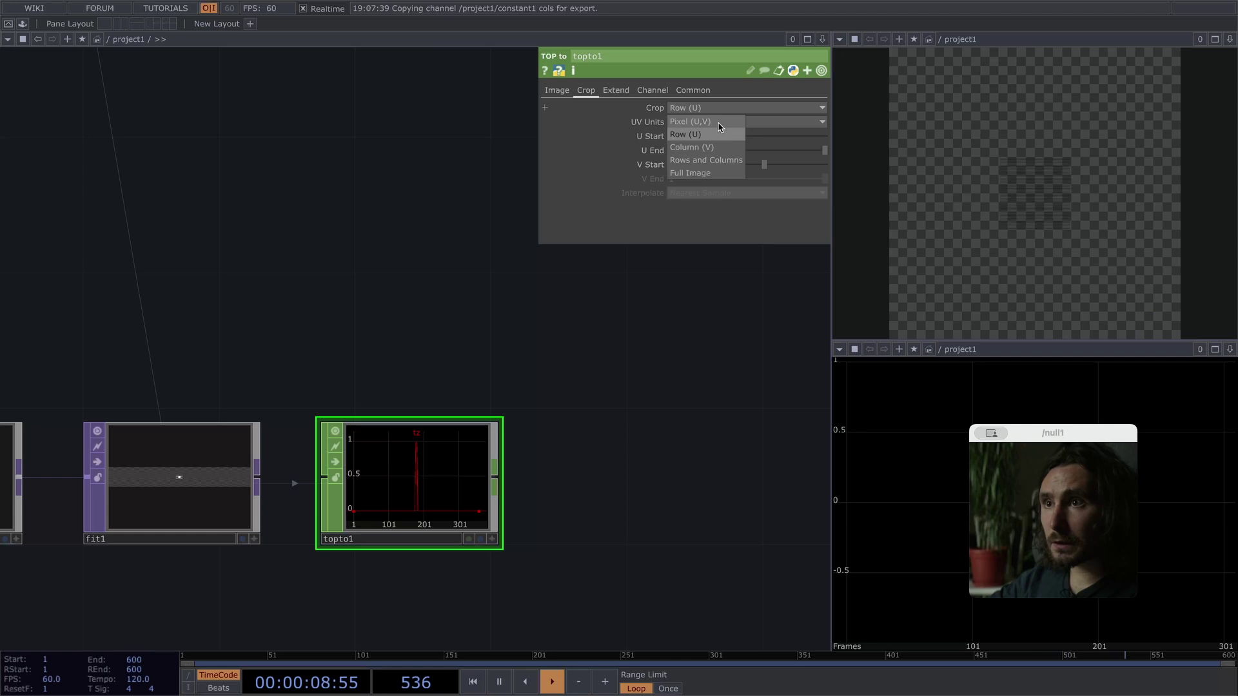
{"action": "left_click", "coordinate": [713, 173]}
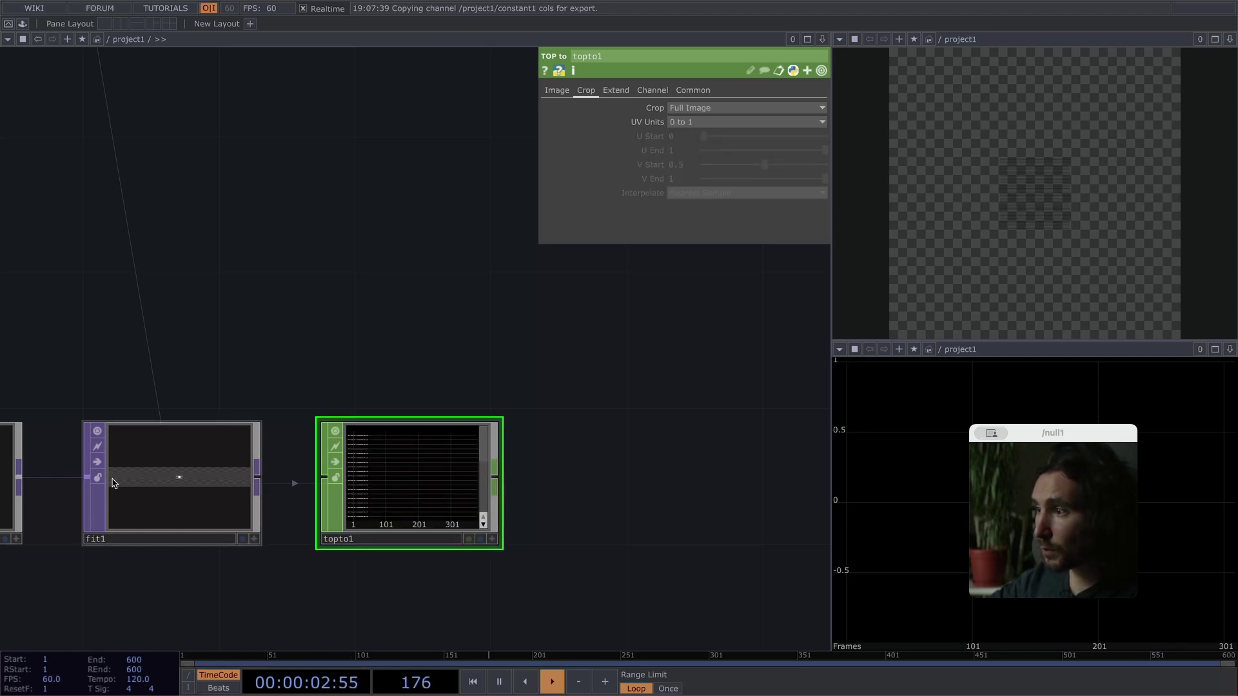
{"action": "left_click", "coordinate": [702, 108]}
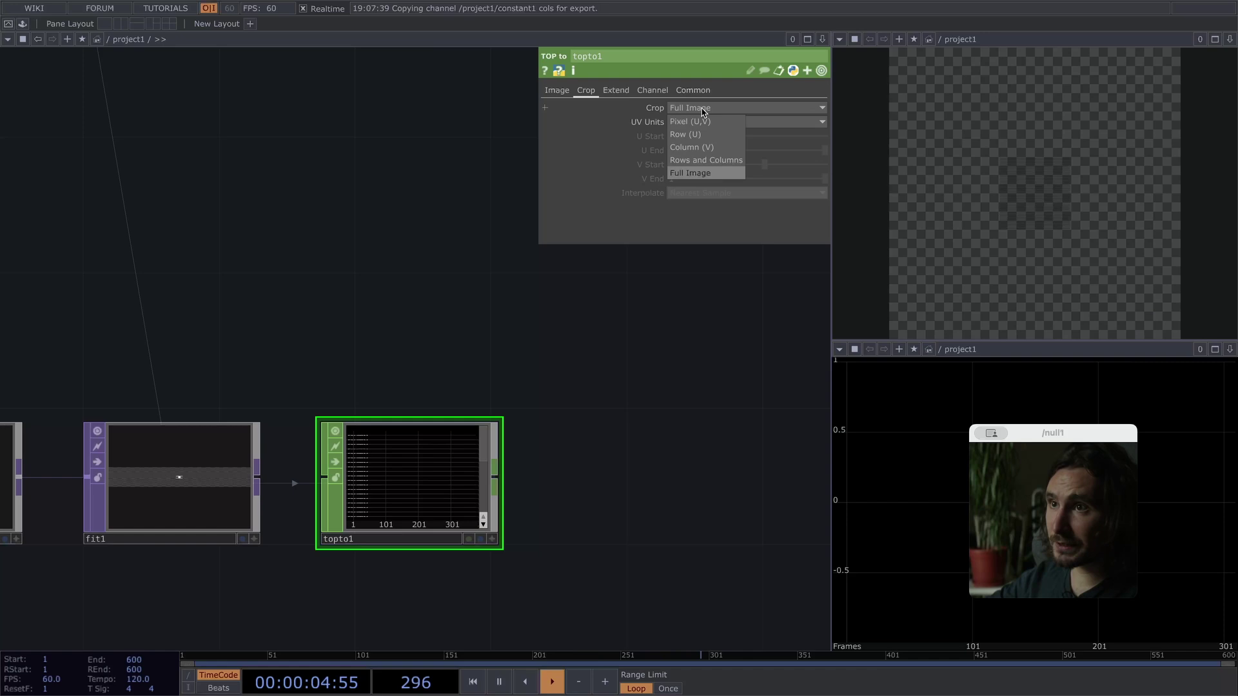
Add a Shuffle CHOP after topto1 and set its method to Sequence All Channels.
{"action": "scroll", "coordinate": [567, 395], "scroll_direction": "down", "scroll_amount": 3}
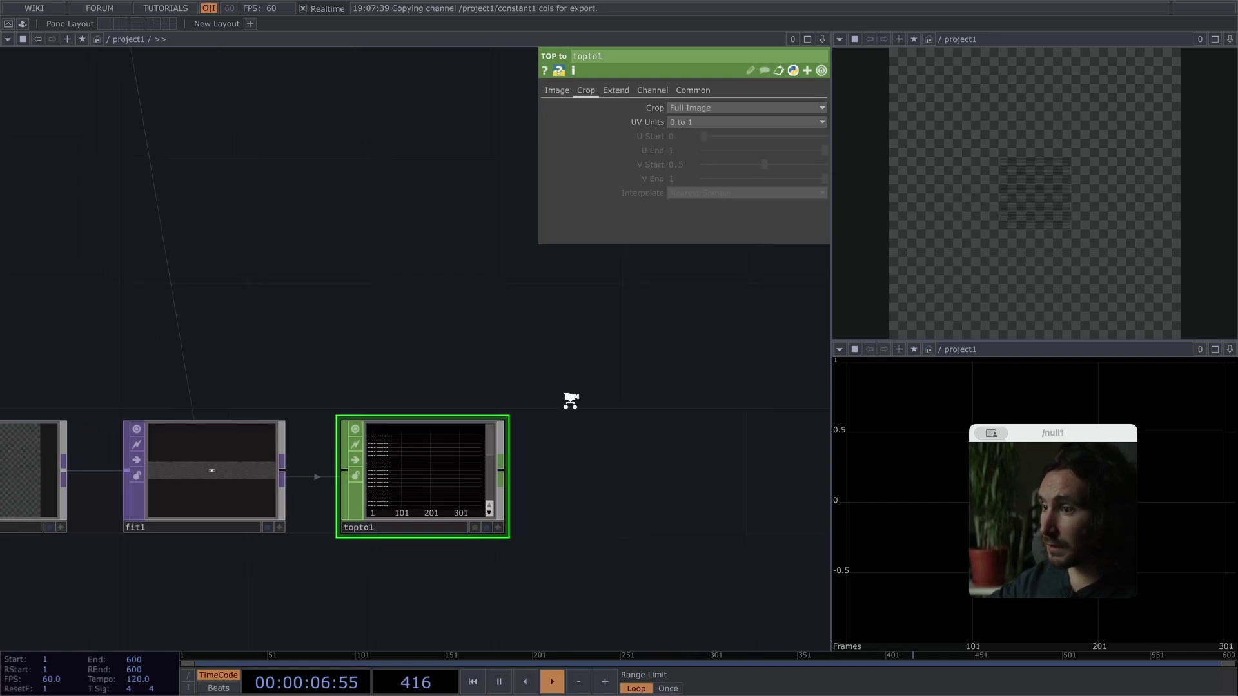
{"action": "scroll", "coordinate": [414, 458], "scroll_direction": "down", "scroll_amount": 5}
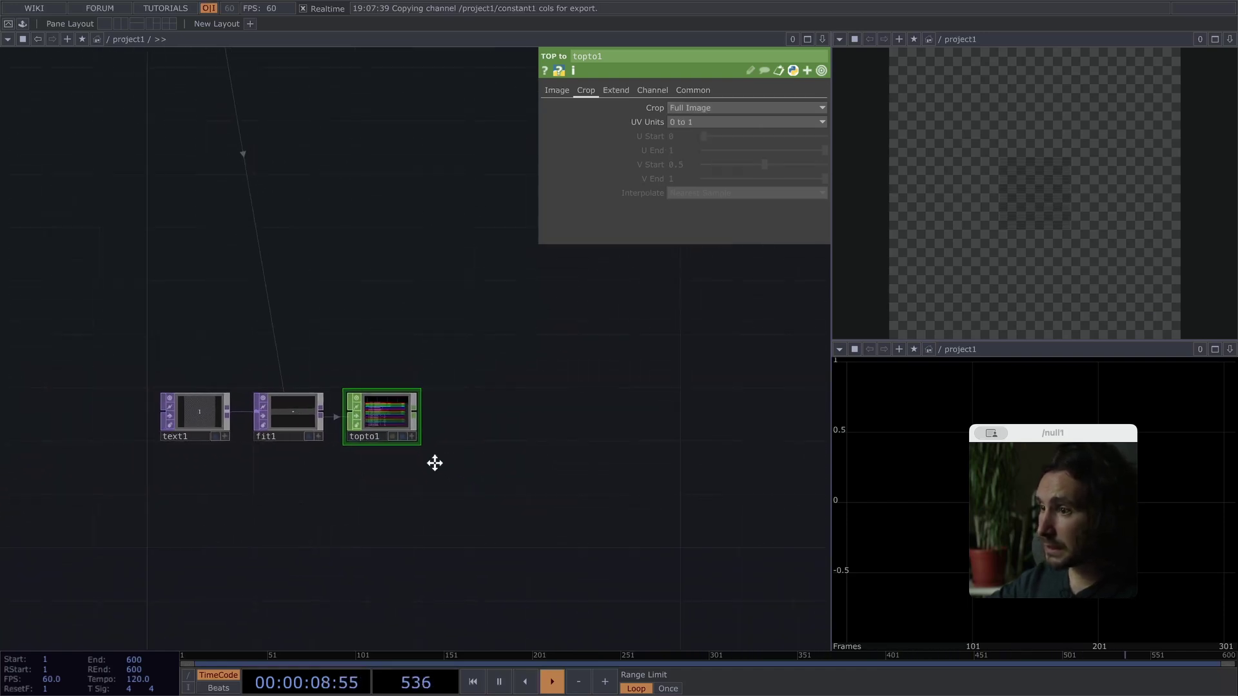
{"action": "left_click", "coordinate": [345, 412]}
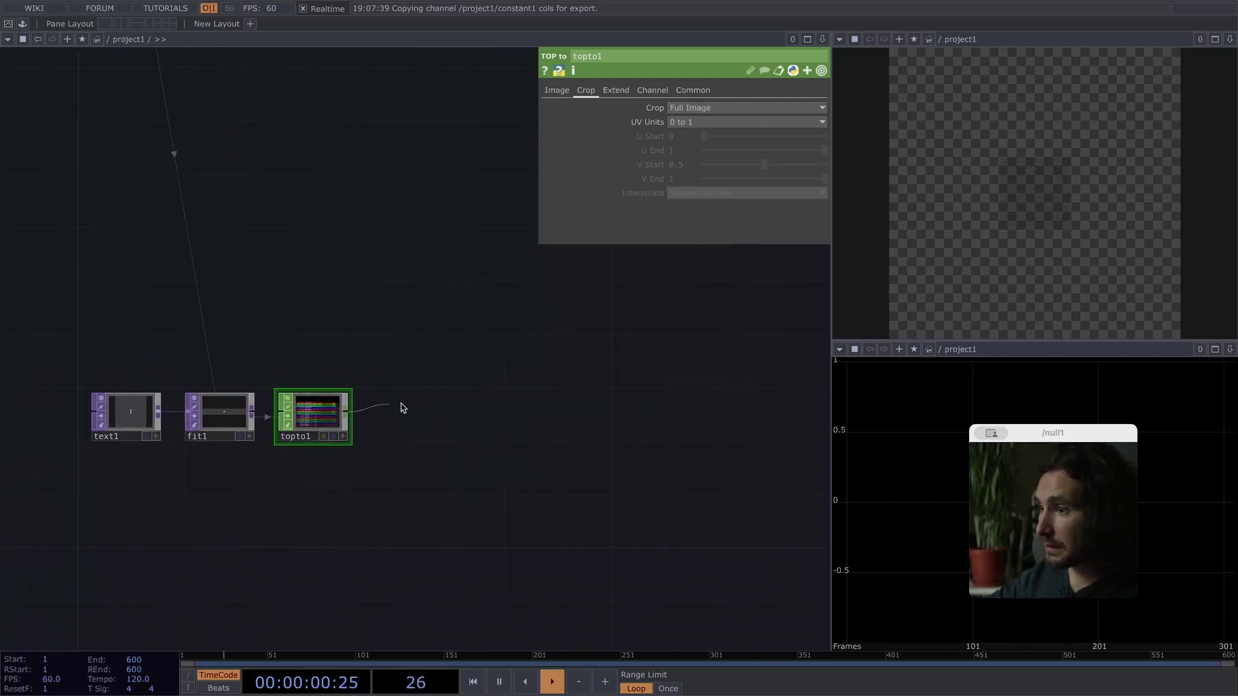
{"action": "left_click", "coordinate": [442, 414]}
{"action": "type", "text": "c"}
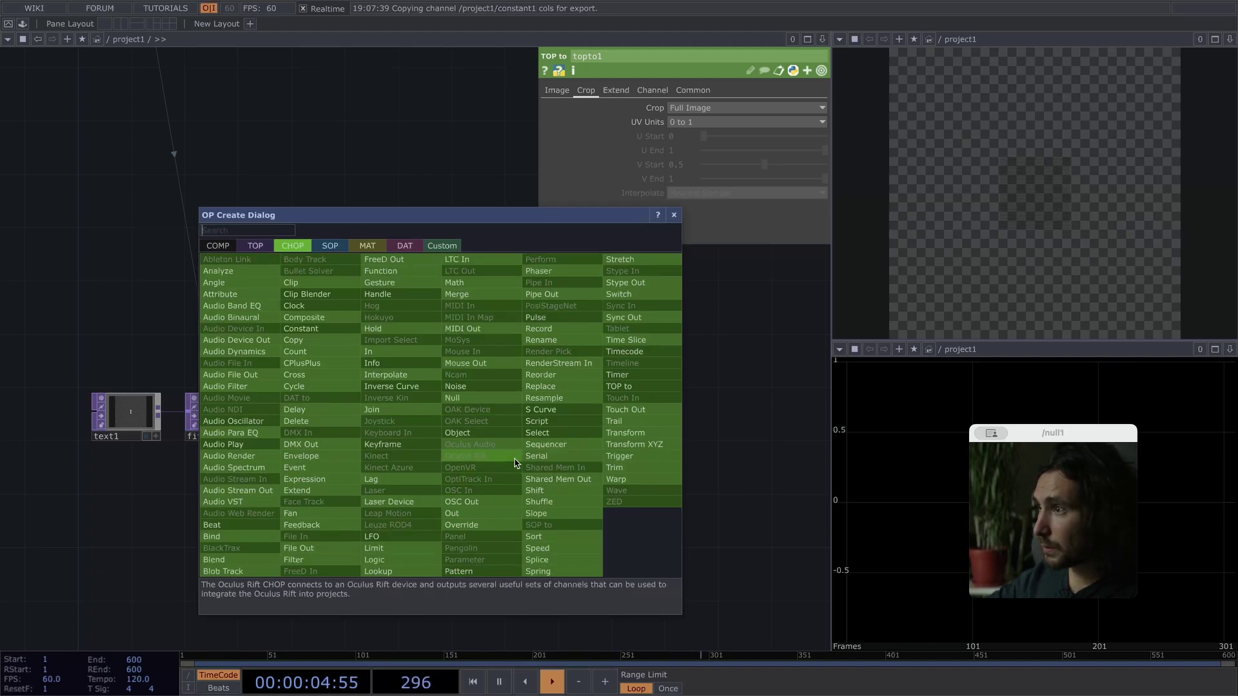
{"action": "key", "text": "Escape"}
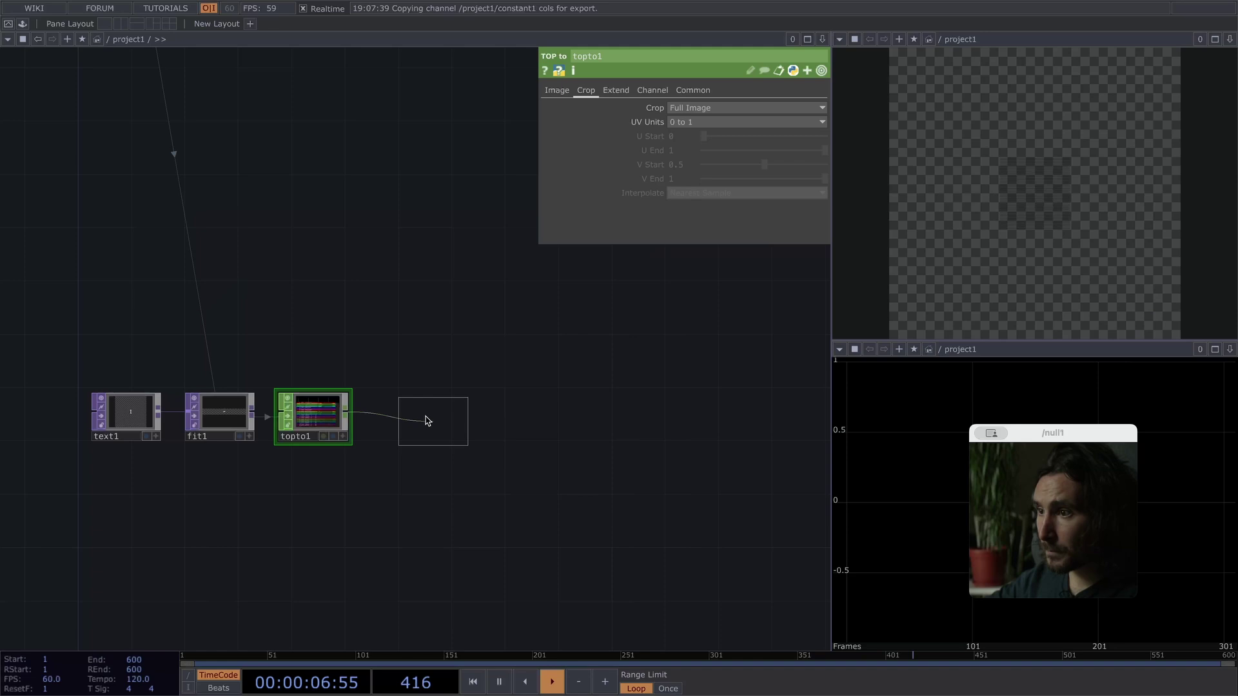
{"action": "left_click", "coordinate": [414, 415]}
{"action": "left_click", "coordinate": [646, 109]}
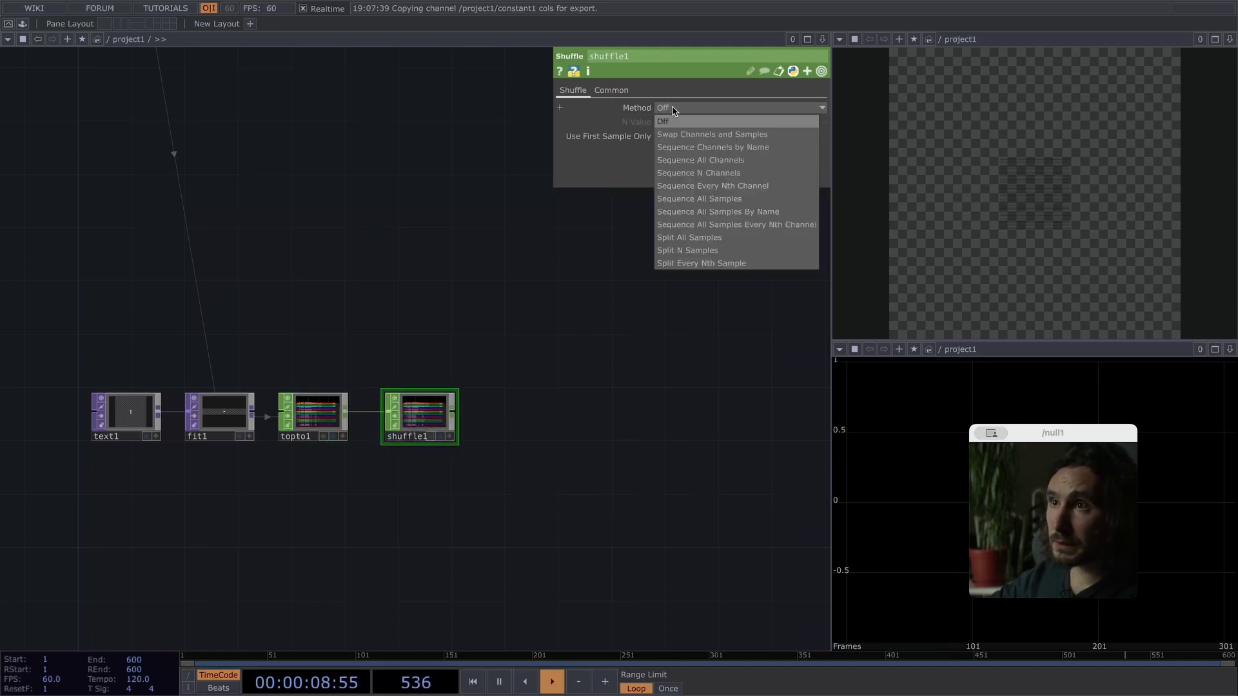
{"action": "left_click", "coordinate": [701, 161]}
Create a SOP to CHOP from null1's output and place it below null1.
{"action": "left_click_drag", "start_coordinate": [370, 290], "coordinate": [361, 368]}
{"action": "scroll", "coordinate": [361, 366], "scroll_direction": "up", "scroll_amount": 3}
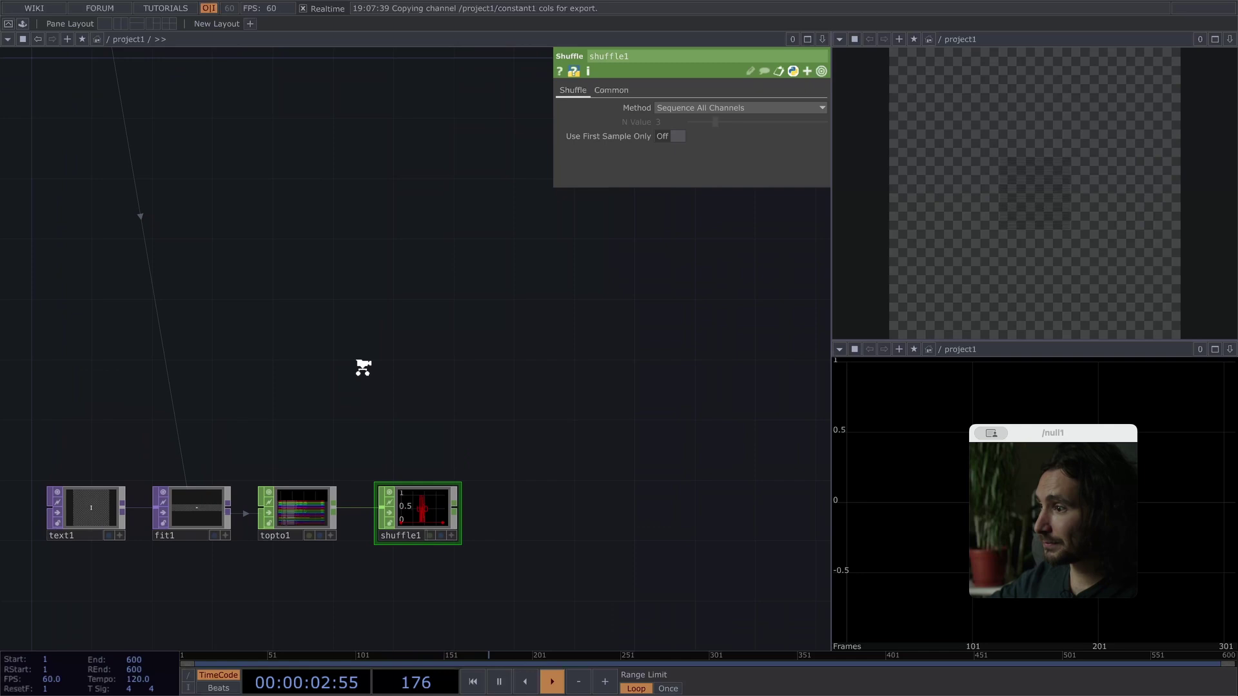
{"action": "left_click_drag", "start_coordinate": [352, 294], "coordinate": [571, 509]}
{"action": "left_click_drag", "start_coordinate": [506, 429], "coordinate": [531, 492]}
{"action": "scroll", "coordinate": [439, 411], "scroll_direction": "down", "scroll_amount": 3}
{"action": "scroll", "coordinate": [439, 410], "scroll_direction": "down", "scroll_amount": 1}
{"action": "left_click_drag", "start_coordinate": [432, 364], "coordinate": [393, 373]}
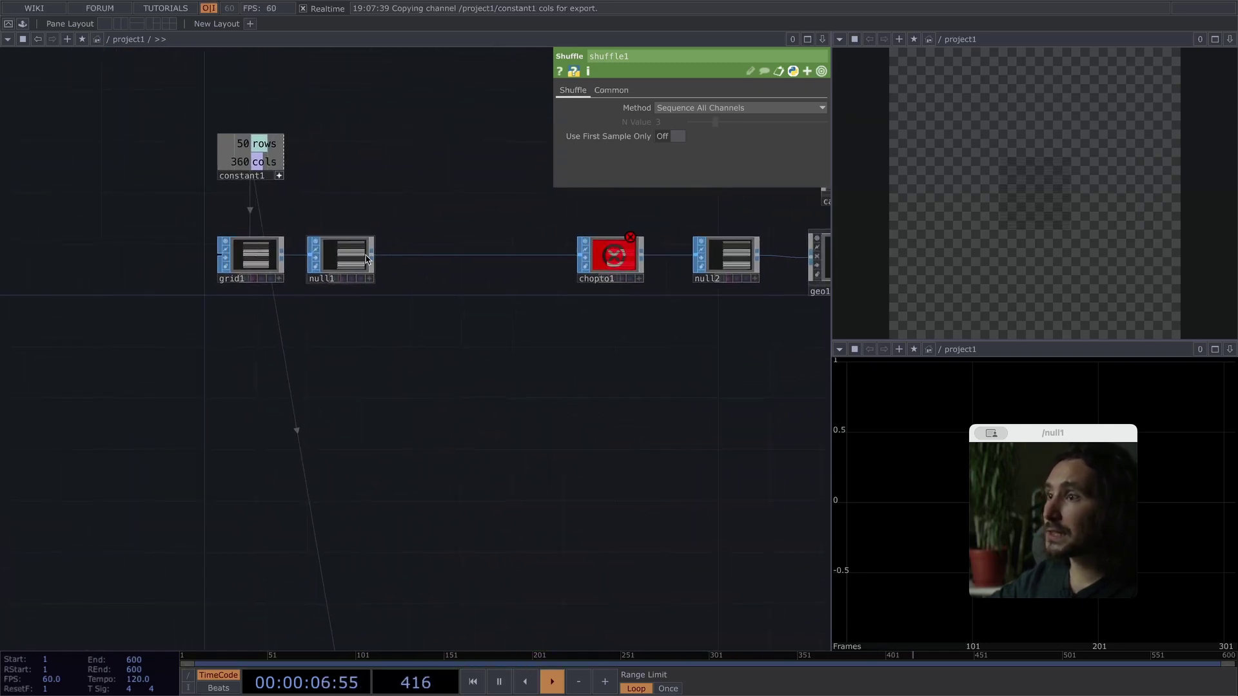
{"action": "left_click", "coordinate": [310, 338]}
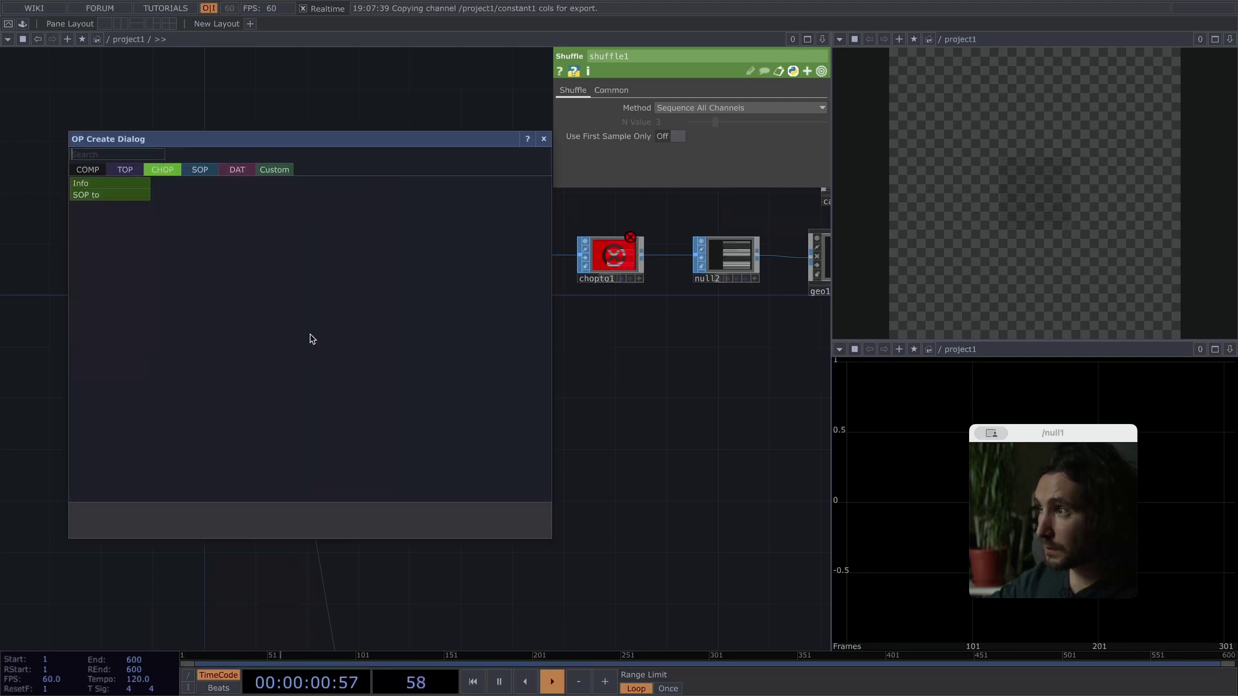
{"action": "left_click", "coordinate": [97, 195]}
{"action": "left_click", "coordinate": [335, 348]}
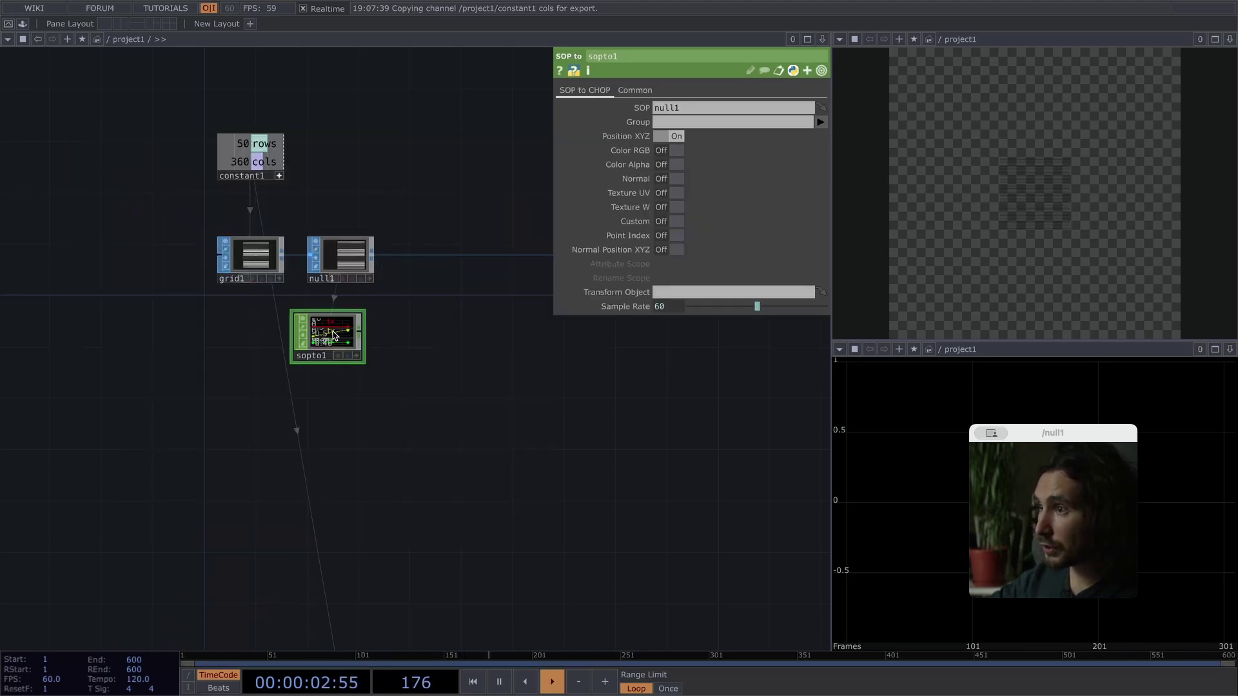
Move sopto1 farther down below null1 and examine its tx, ty and tz channels.
{"action": "scroll", "coordinate": [320, 423], "scroll_direction": "up", "scroll_amount": 4}
{"action": "left_click_drag", "start_coordinate": [261, 316], "coordinate": [259, 374]}
{"action": "scroll", "coordinate": [258, 377], "scroll_direction": "up", "scroll_amount": 3}
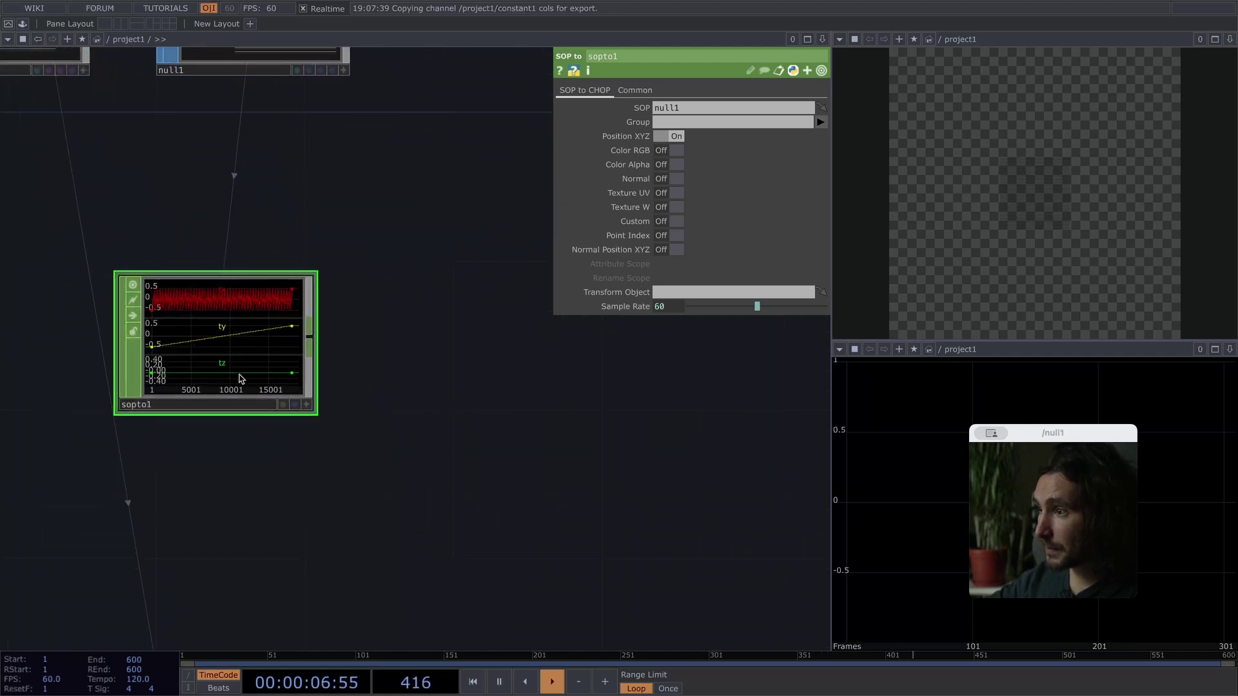
{"action": "left_click_drag", "start_coordinate": [434, 387], "coordinate": [301, 450]}
{"action": "scroll", "coordinate": [290, 445], "scroll_direction": "down", "scroll_amount": 2}
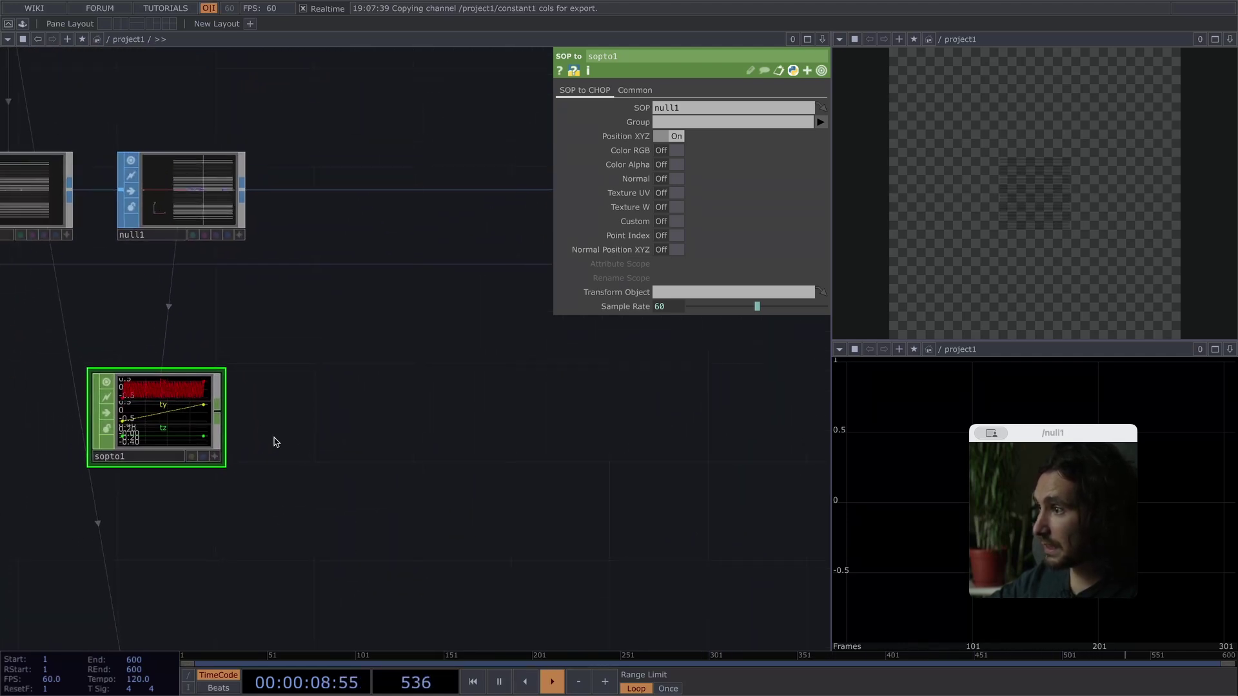
Add a Select CHOP after sopto1 and duplicate it below, keeping the copy fed by sopto1.
{"action": "left_click_drag", "start_coordinate": [220, 420], "coordinate": [397, 351]}
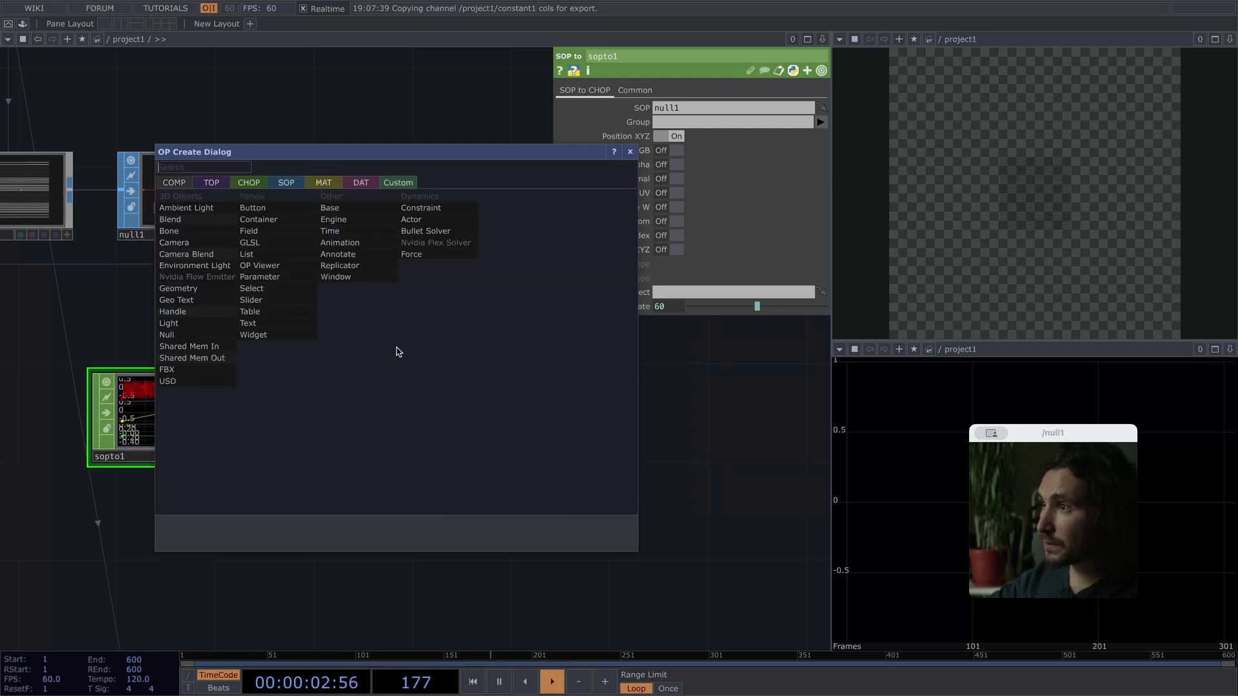
{"action": "type", "text": "sele"}
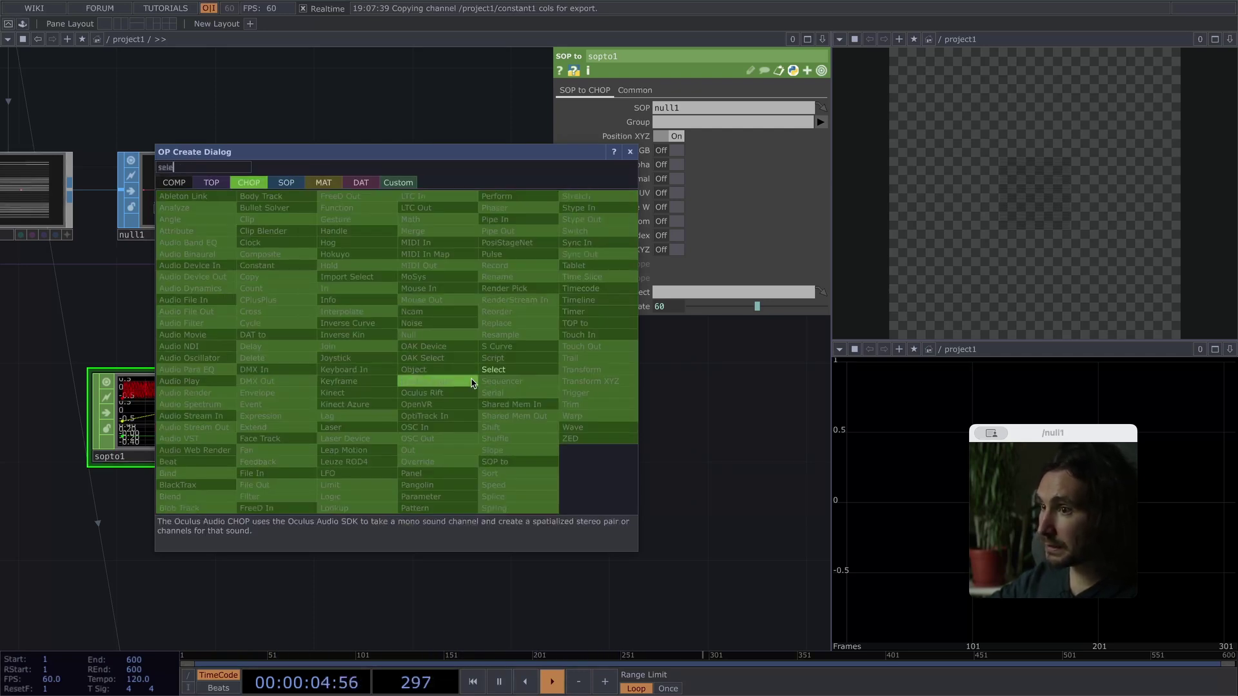
{"action": "left_click", "coordinate": [494, 370]}
{"action": "left_click", "coordinate": [379, 335]}
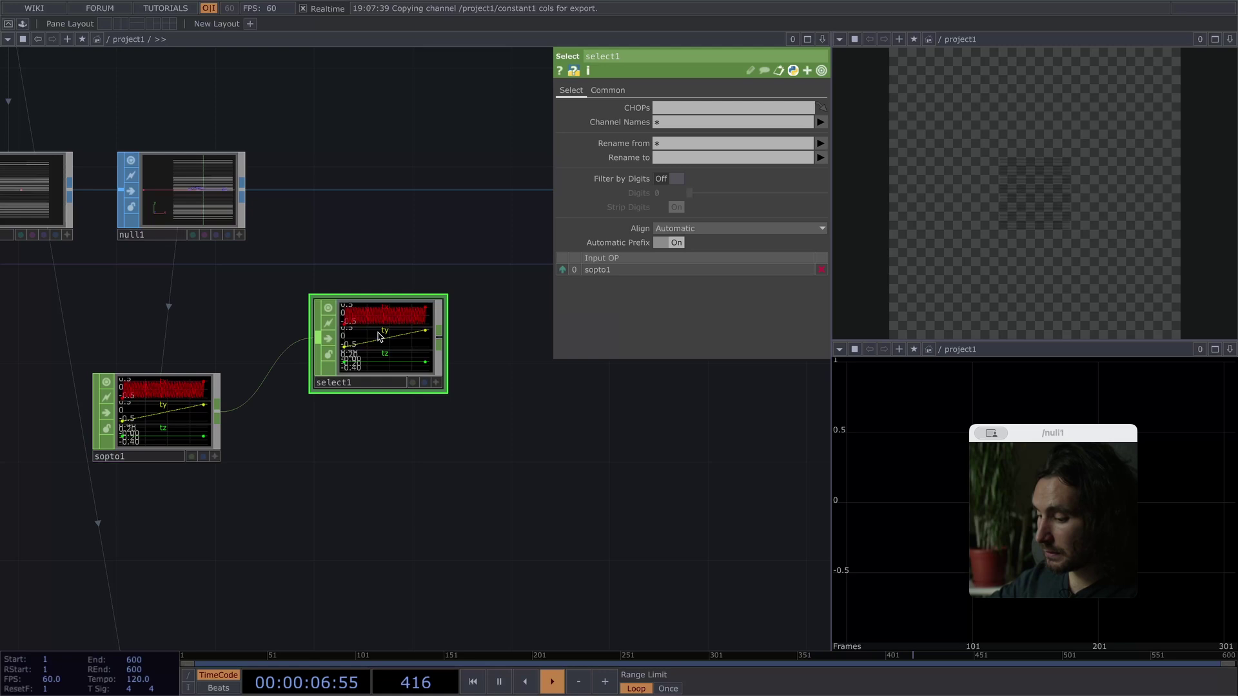
{"action": "key", "text": "ctrl+c"}
{"action": "key", "text": "ctrl+v"}
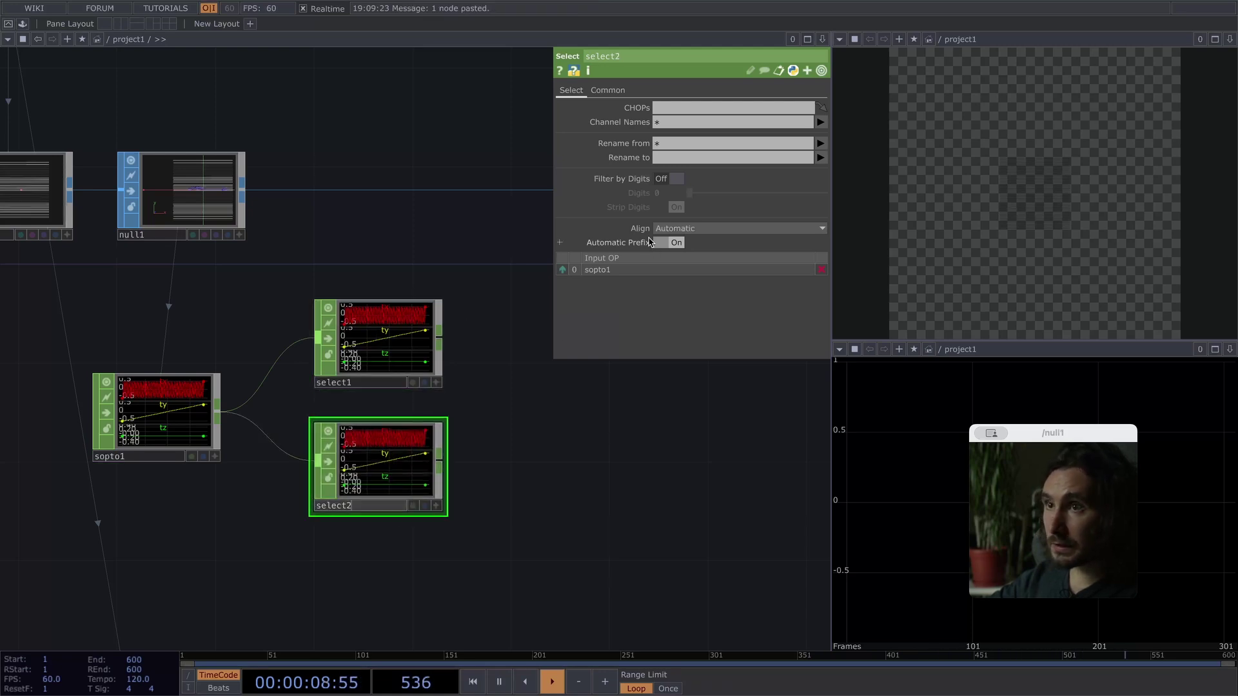
{"action": "left_click", "coordinate": [676, 146]}
{"action": "type", "text": "t"}
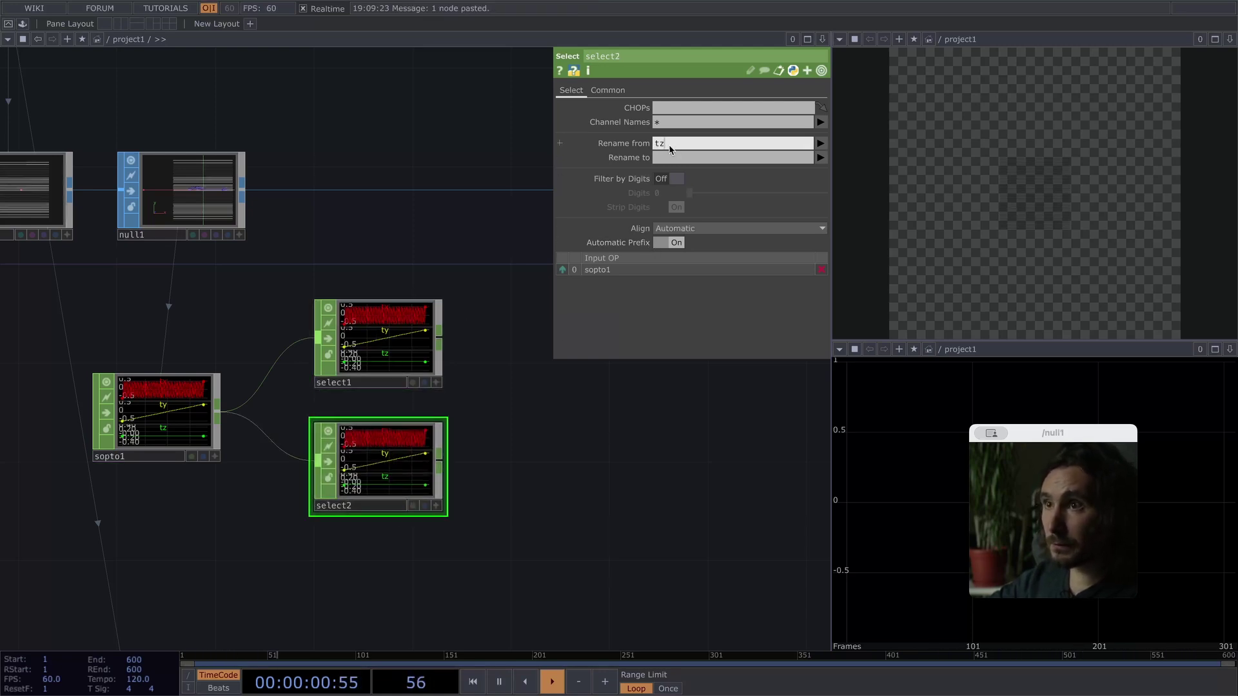
{"action": "type", "text": "z"}
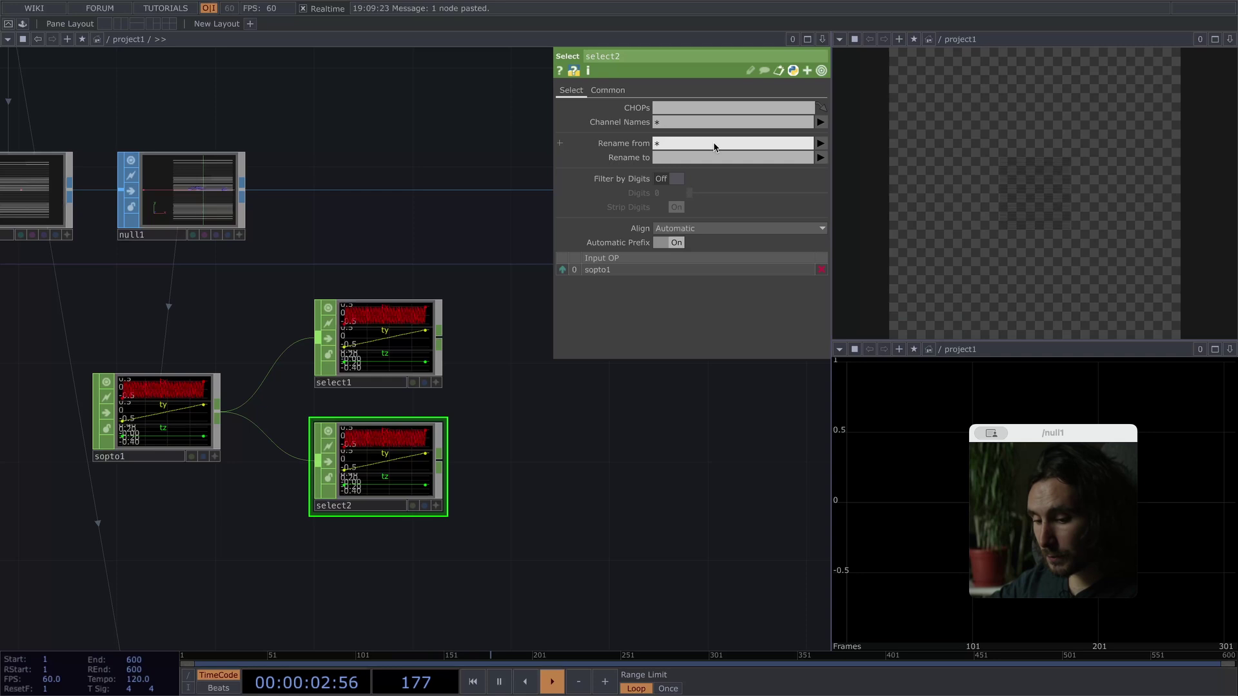
Set select2's channel names to tz.
{"action": "left_click", "coordinate": [707, 117]}
{"action": "type", "text": "tz"}
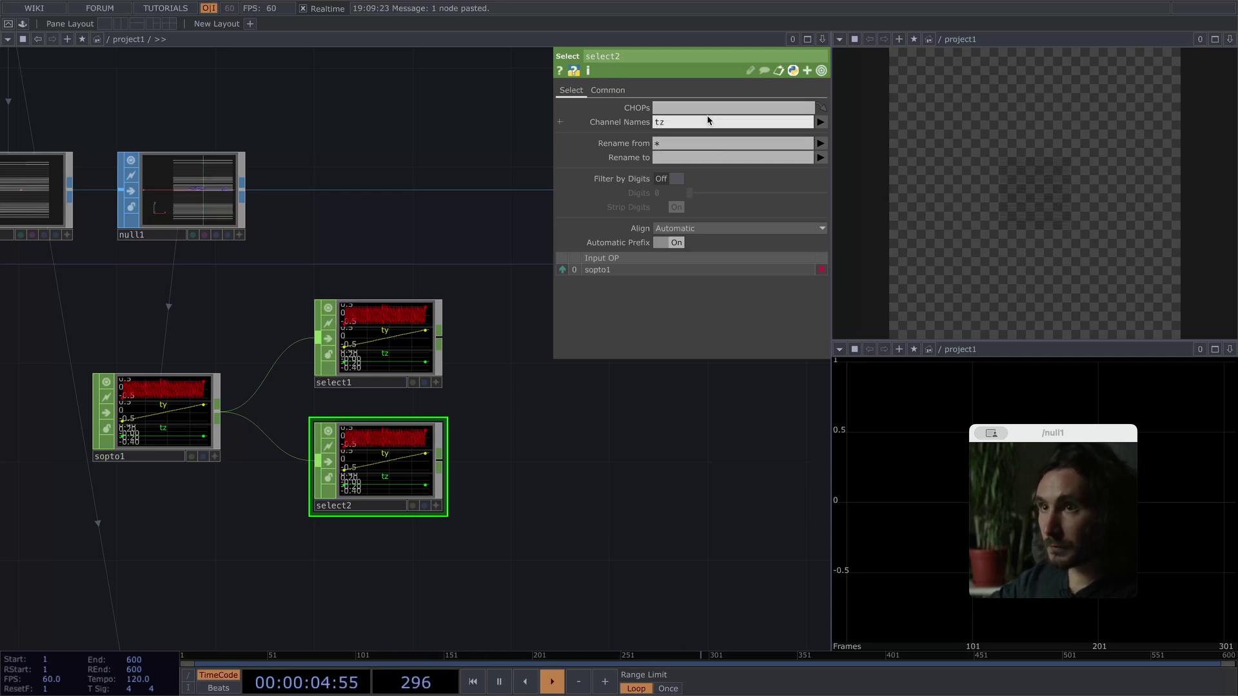
{"action": "key", "text": "Return"}
Set select1's channel names to tx ty.
{"action": "left_click", "coordinate": [380, 341]}
{"action": "left_click", "coordinate": [688, 125]}
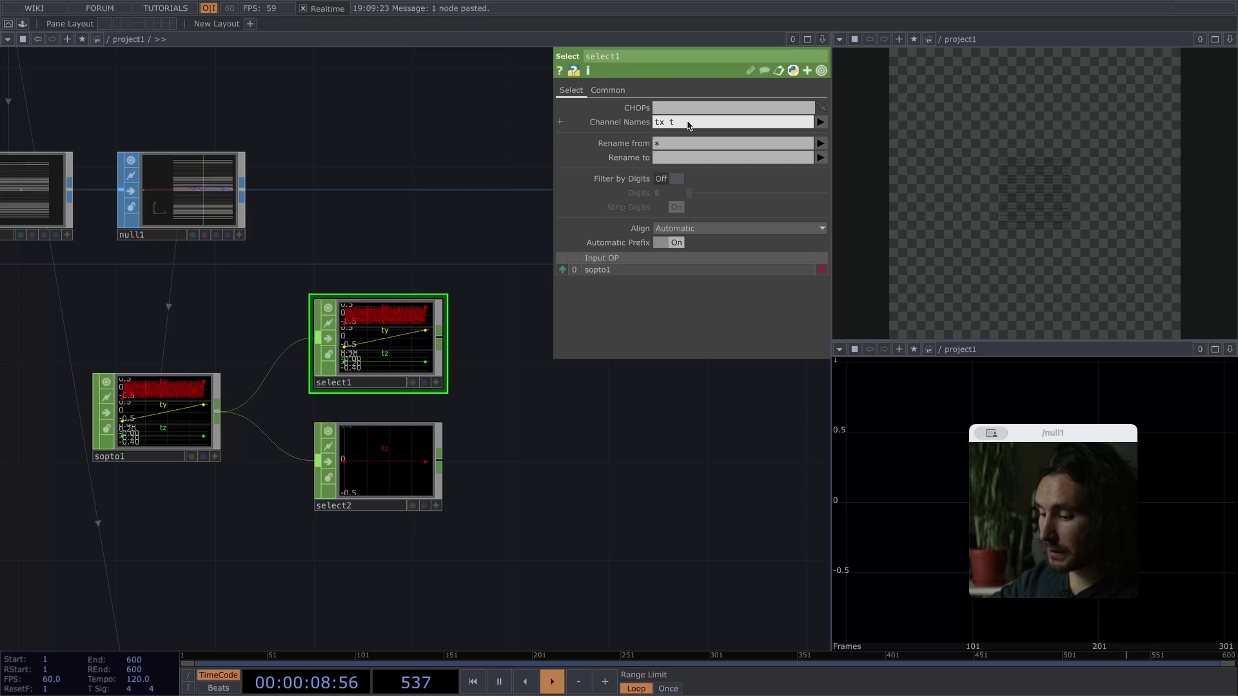
{"action": "type", "text": "tx ty"}
{"action": "key", "text": "Return"}
Move shuffle1 up so it lines up with topto1.
{"action": "scroll", "coordinate": [584, 525], "scroll_direction": "down", "scroll_amount": 3}
{"action": "left_click_drag", "start_coordinate": [586, 514], "coordinate": [332, 316]}
{"action": "scroll", "coordinate": [246, 379], "scroll_direction": "down", "scroll_amount": 3}
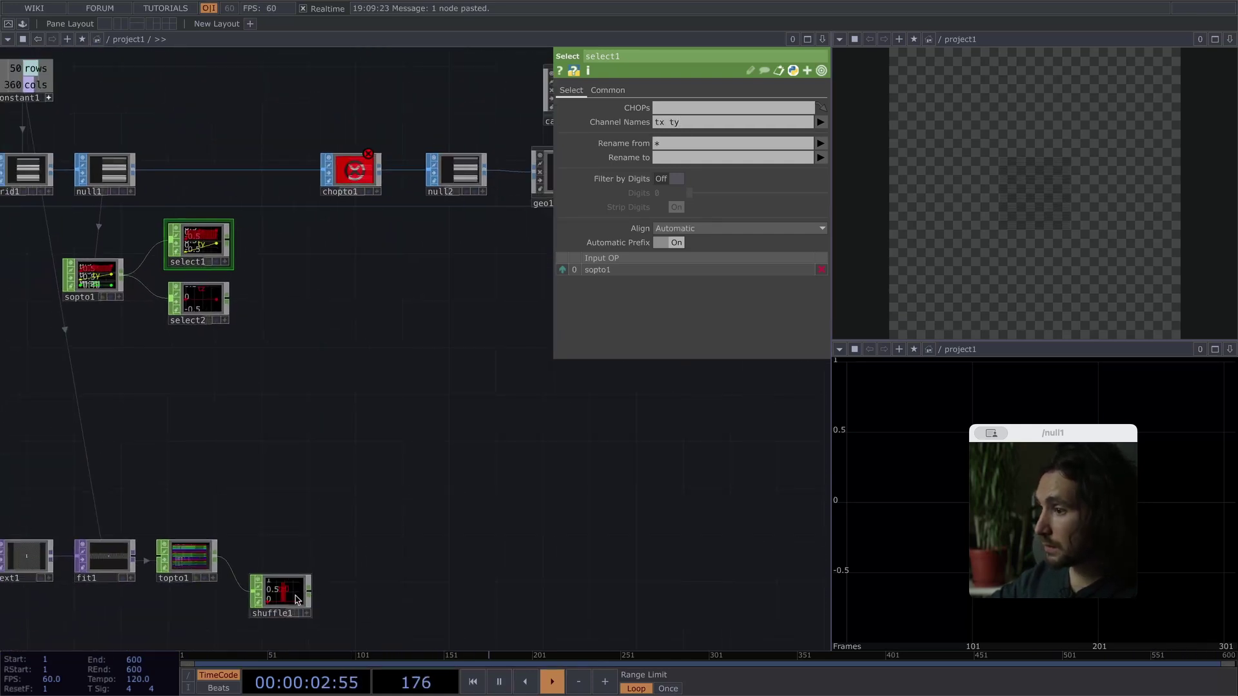
{"action": "left_click_drag", "start_coordinate": [295, 596], "coordinate": [295, 562]}
Add a Math CHOP after select2 and connect shuffle1 as its second input.
{"action": "left_click_drag", "start_coordinate": [259, 385], "coordinate": [312, 449]}
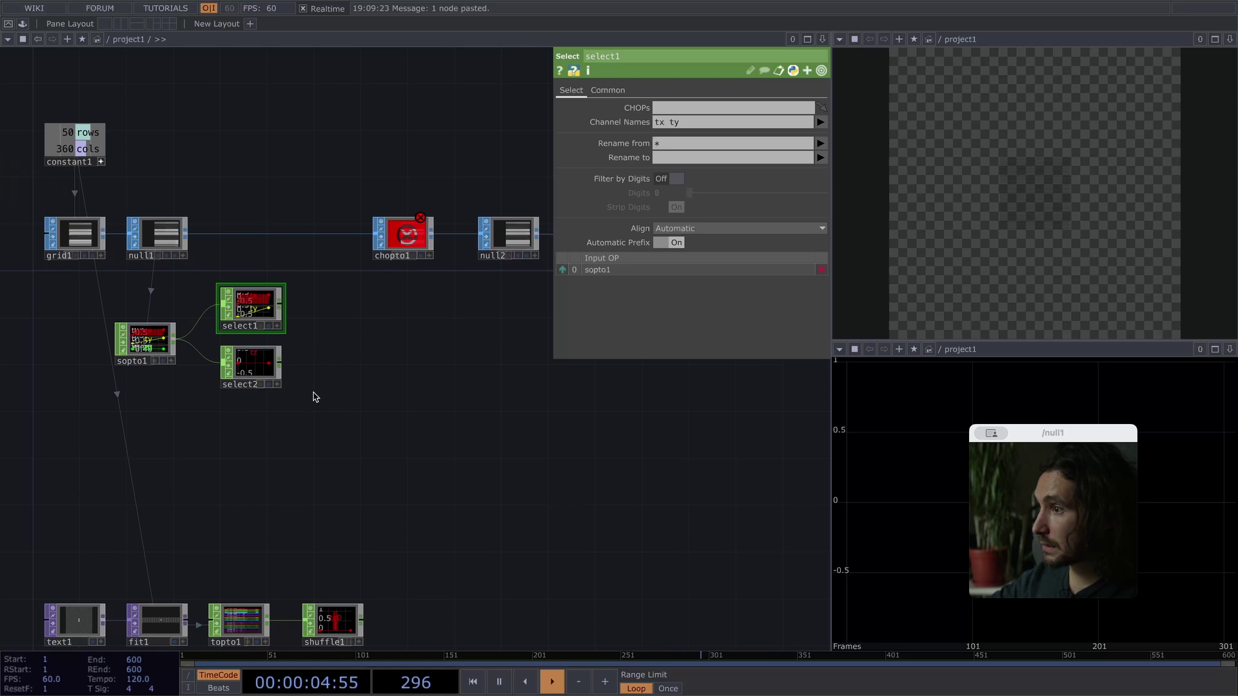
{"action": "left_click_drag", "start_coordinate": [315, 397], "coordinate": [323, 398]}
{"action": "left_click", "coordinate": [365, 371]}
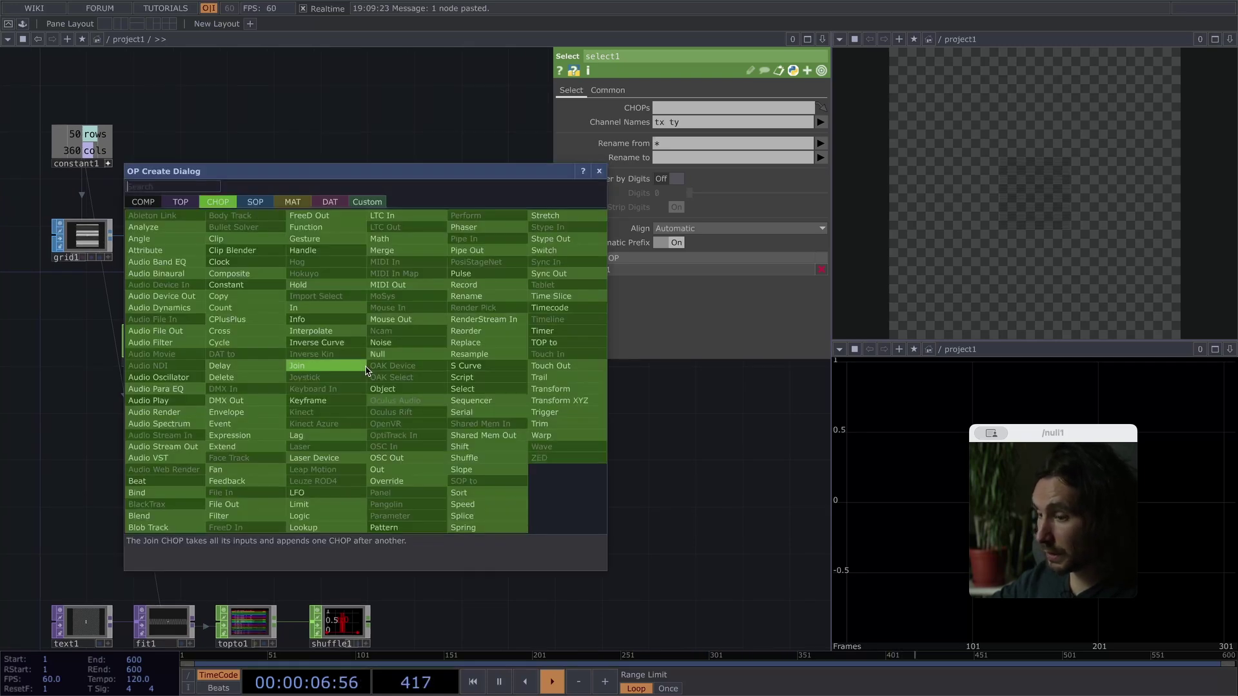
{"action": "type", "text": "math"}
{"action": "key", "text": "Return"}
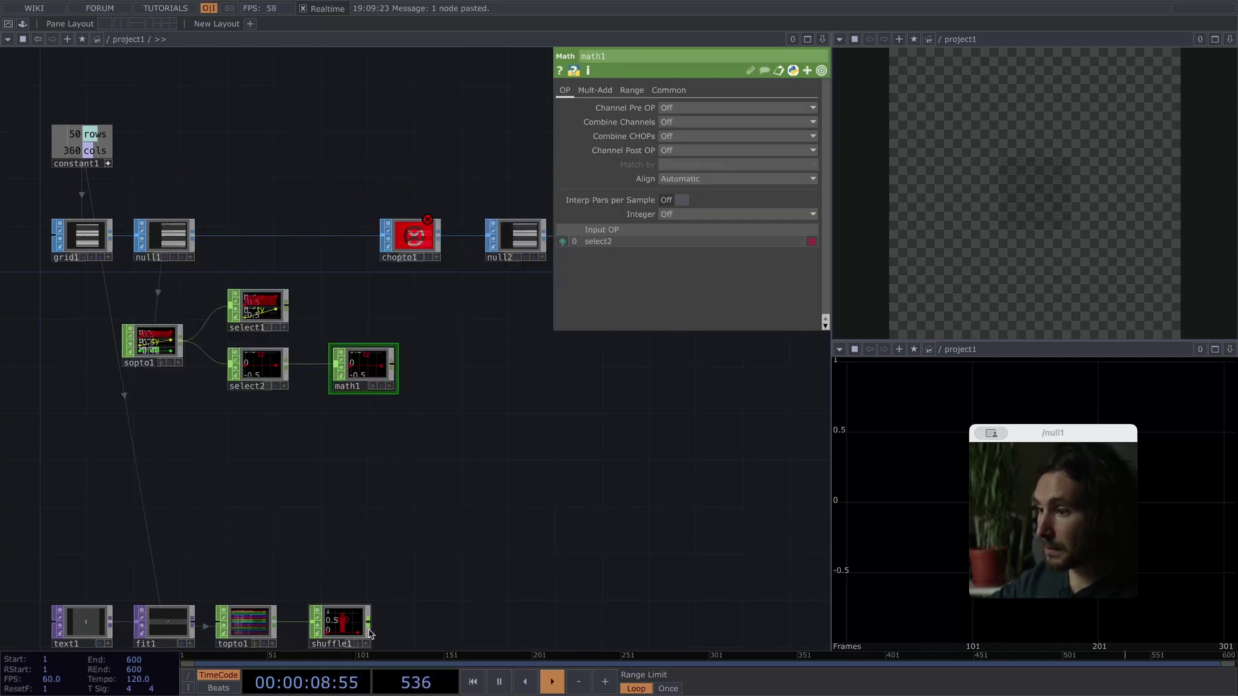
{"action": "left_click", "coordinate": [369, 634]}
{"action": "left_click", "coordinate": [368, 623]}
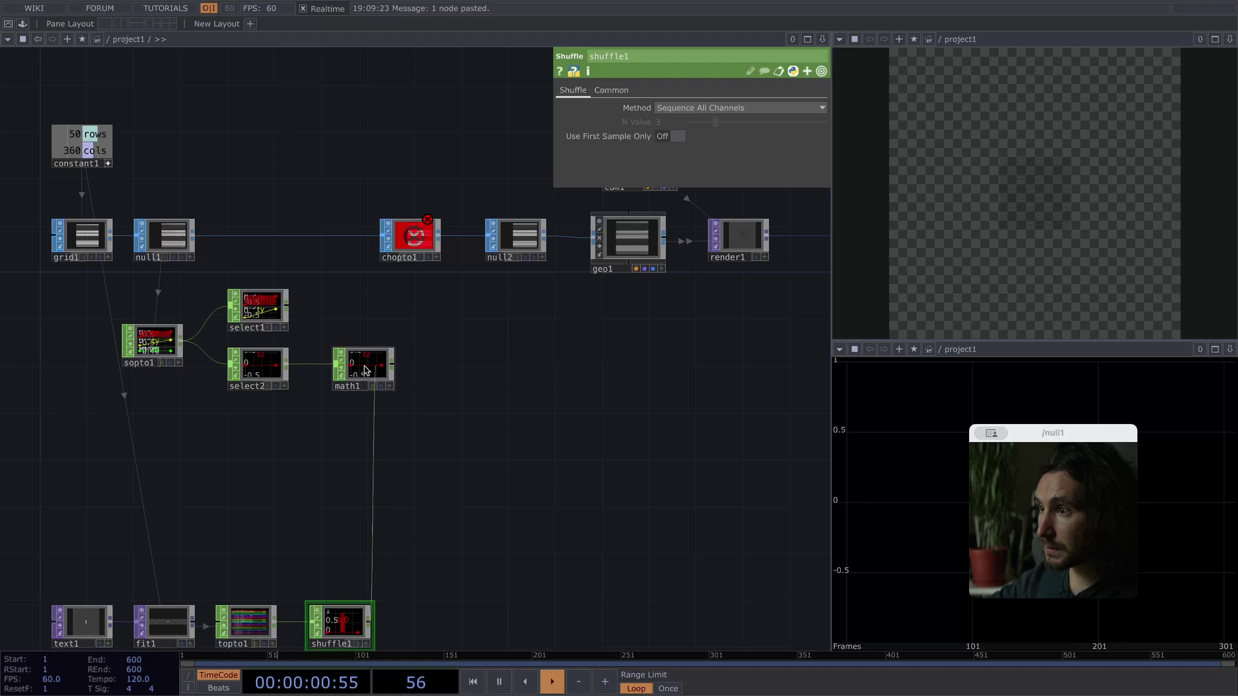
{"action": "left_click", "coordinate": [335, 375]}
Set math1's Combine CHOPs option to Add.
{"action": "scroll", "coordinate": [389, 375], "scroll_direction": "up", "scroll_amount": 5}
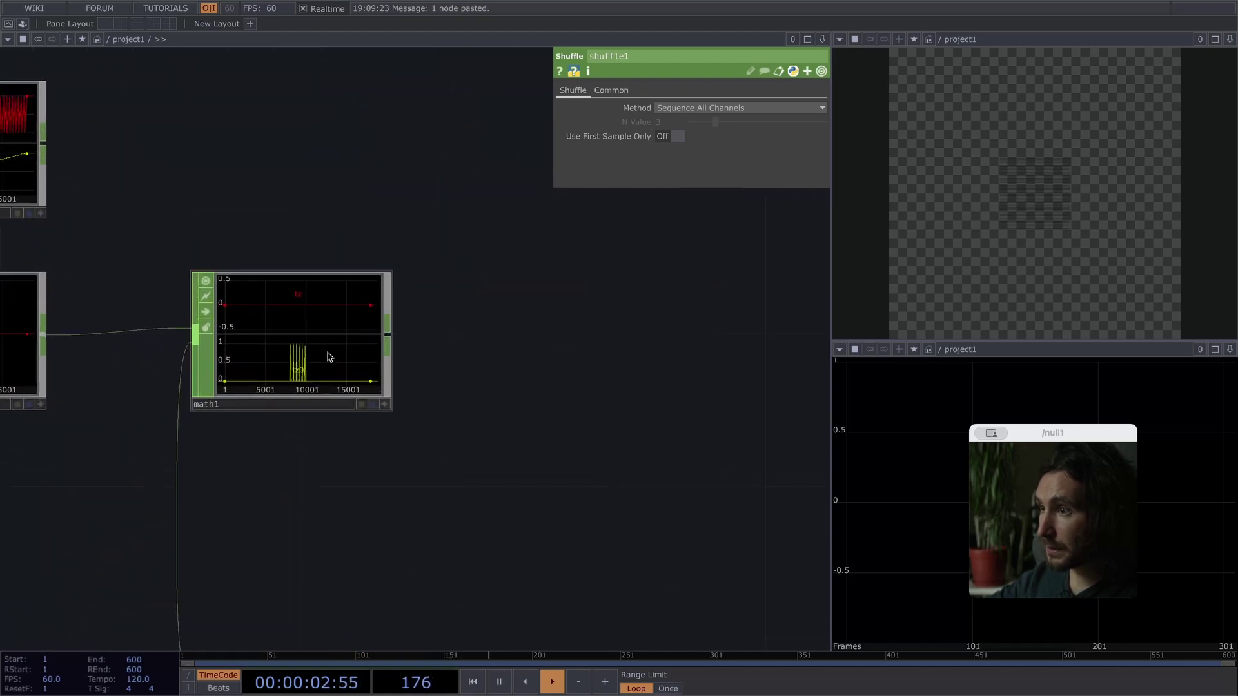
{"action": "left_click", "coordinate": [329, 356]}
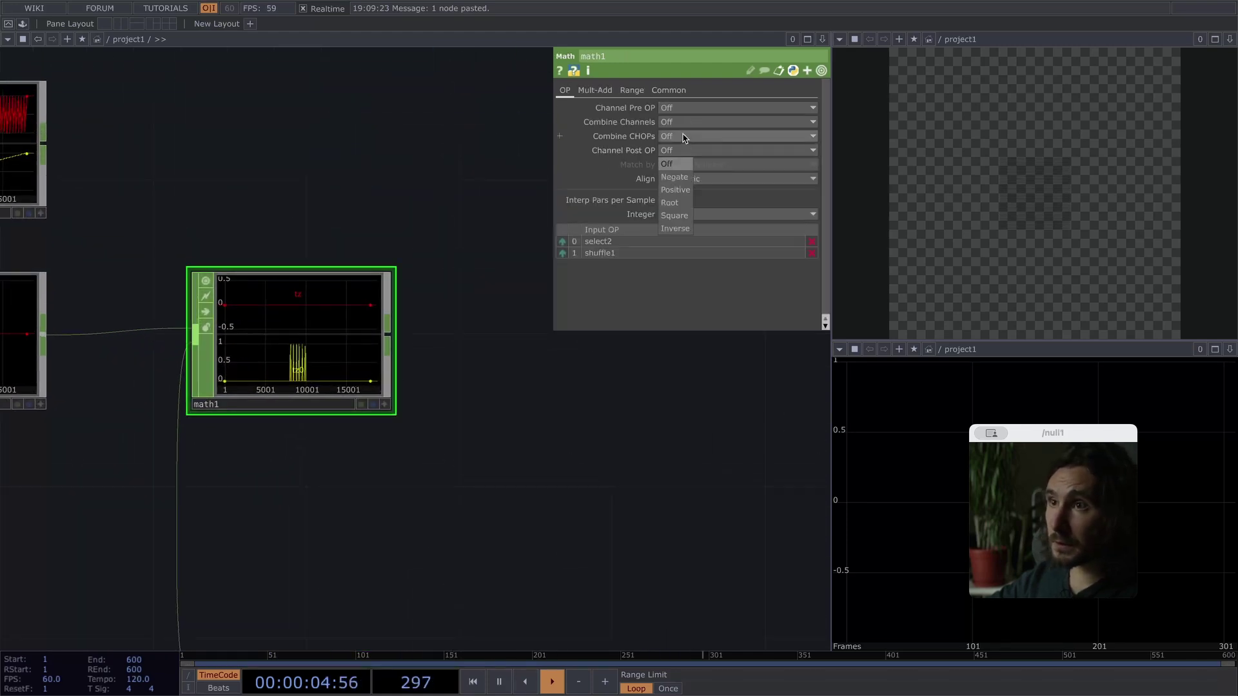
{"action": "left_click", "coordinate": [684, 136]}
{"action": "left_click", "coordinate": [667, 162]}
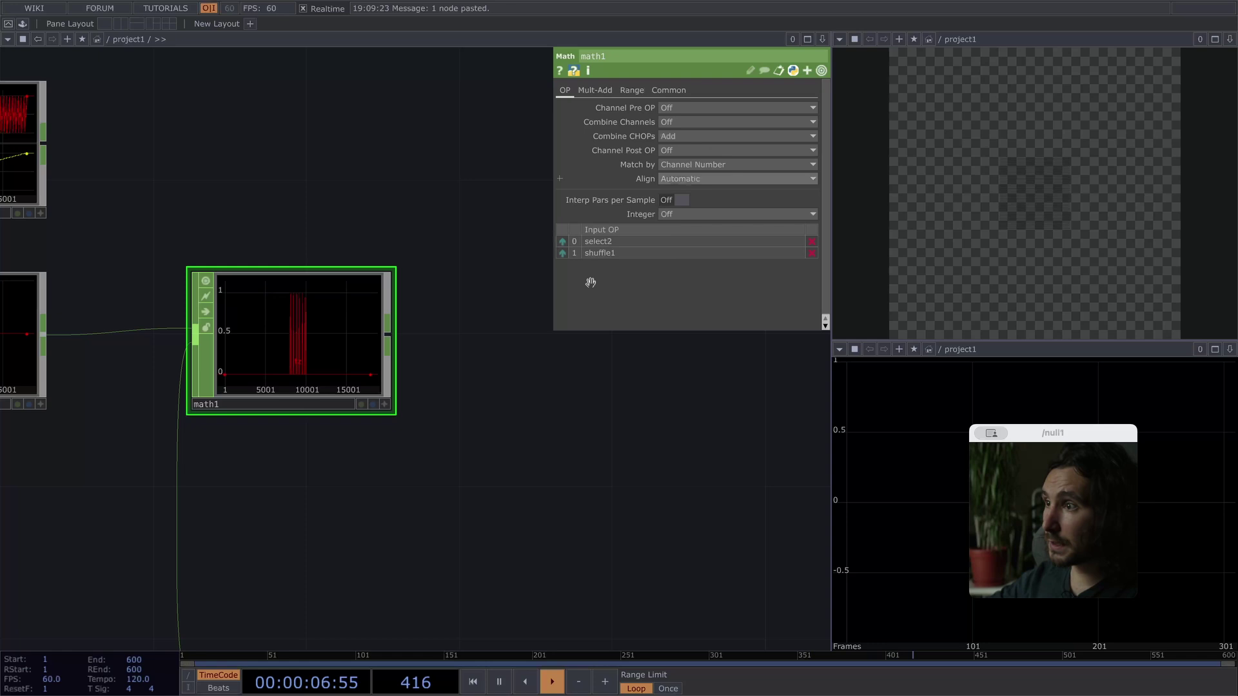
Add a Merge CHOP to the network, placed beside and slightly above math1.
{"action": "scroll", "coordinate": [466, 402], "scroll_direction": "down", "scroll_amount": 2}
{"action": "scroll", "coordinate": [466, 401], "scroll_direction": "down", "scroll_amount": 2}
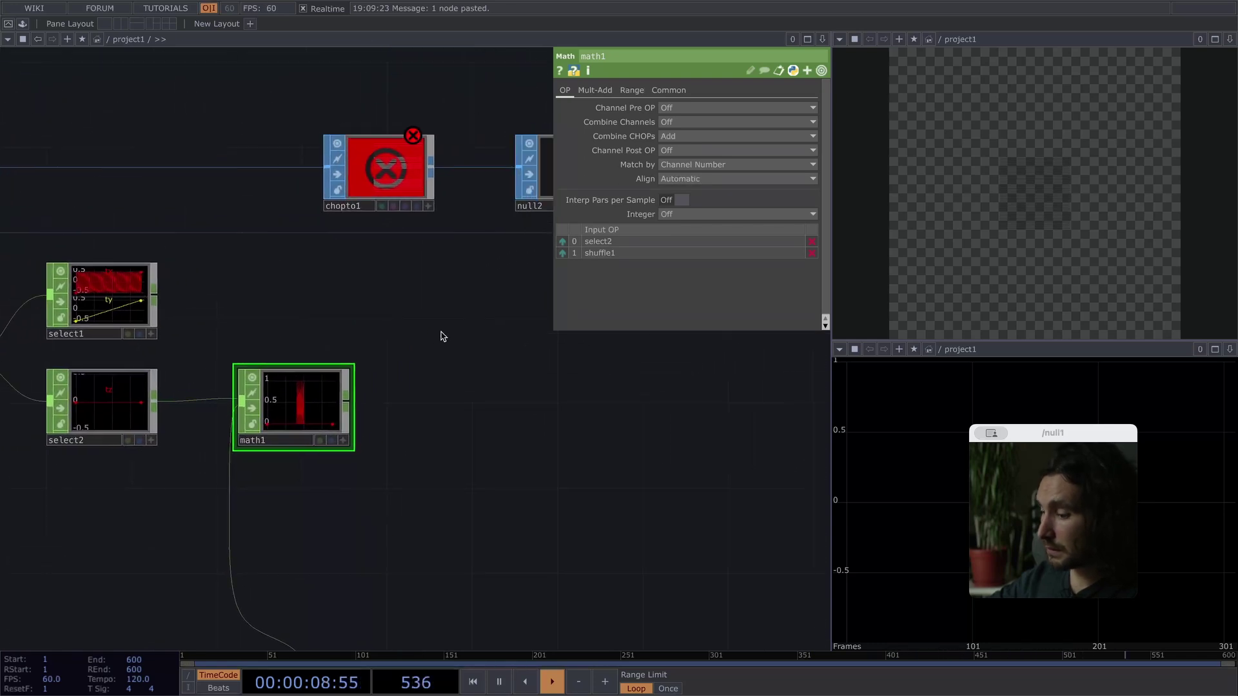
{"action": "key", "text": "Tab"}
{"action": "type", "text": "mer"}
{"action": "key", "text": "Return"}
{"action": "left_click", "coordinate": [404, 377]}
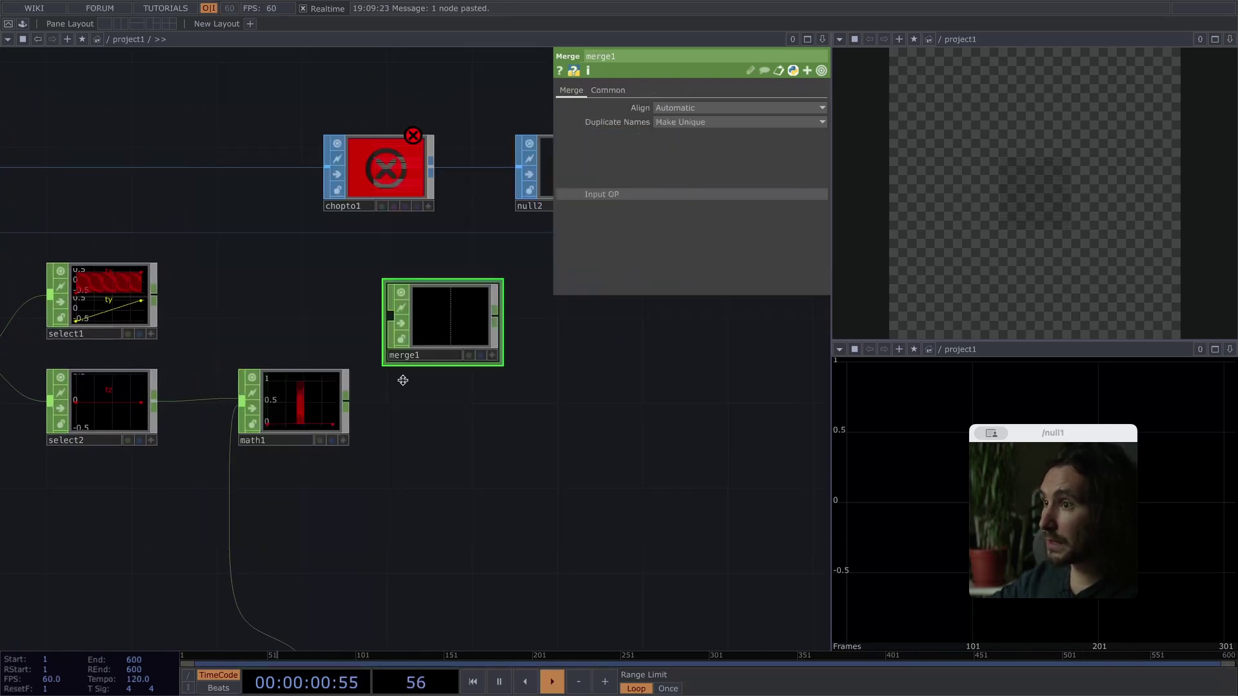
Connect math1 and select1 into merge1 and order the inputs with select1 before math1.
{"action": "left_click_drag", "start_coordinate": [346, 401], "coordinate": [389, 317]}
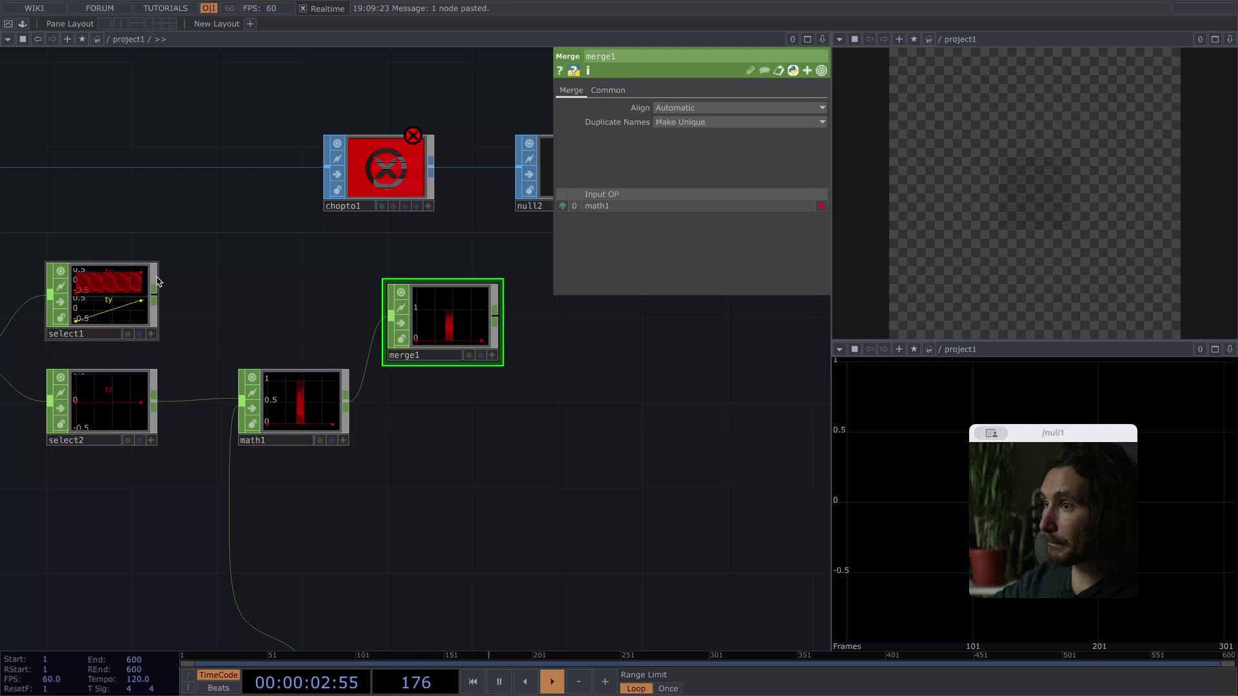
{"action": "left_click_drag", "start_coordinate": [155, 300], "coordinate": [383, 310]}
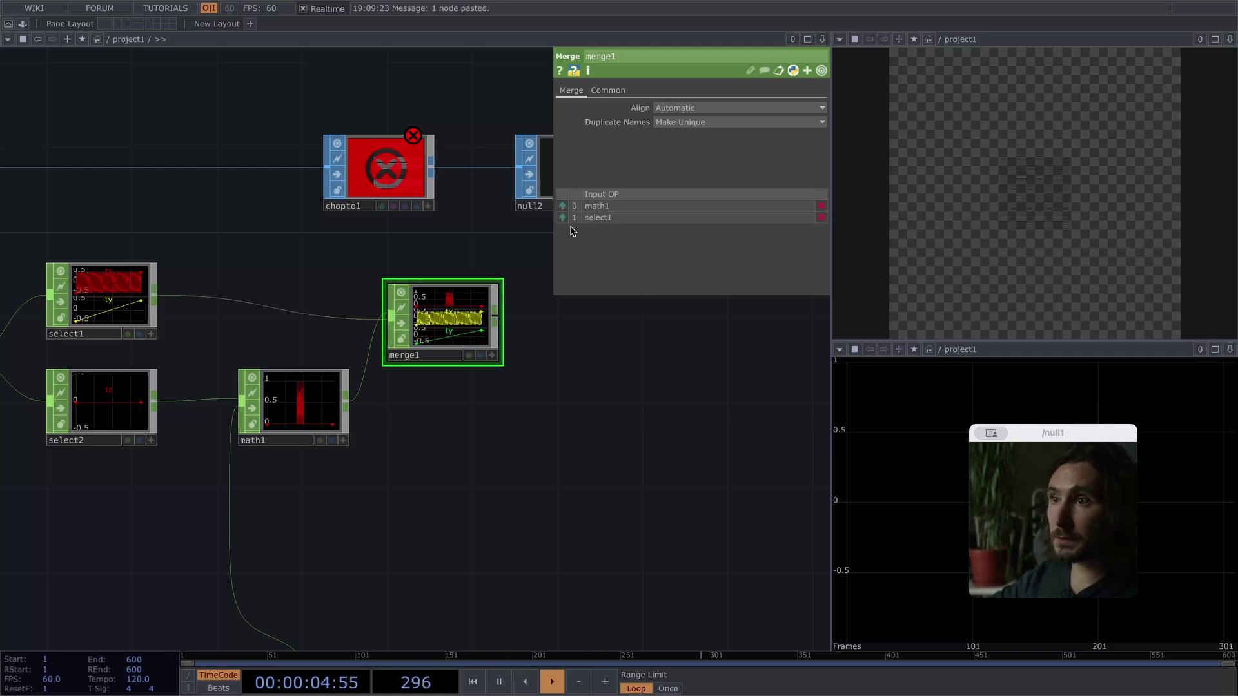
{"action": "left_click_drag", "start_coordinate": [563, 219], "coordinate": [564, 207]}
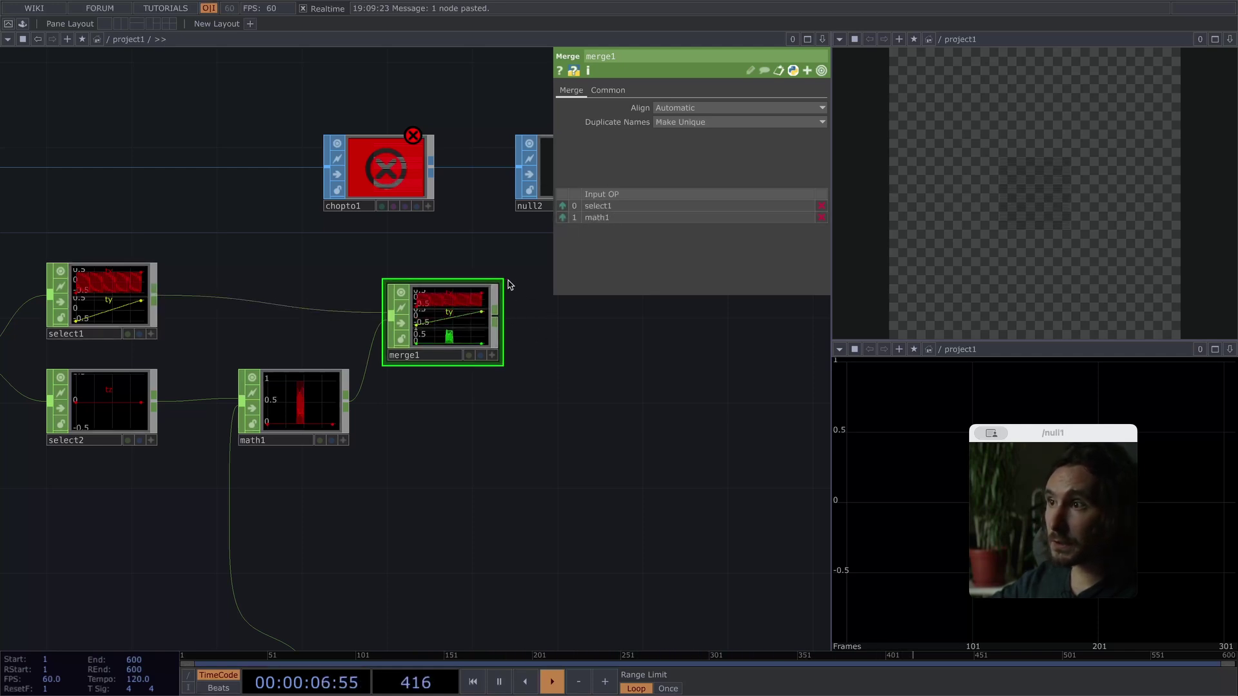
Add a Null CHOP after merge1 and assign it as chopto1's CHOP source.
{"action": "key", "text": "ctrl+alt+n"}
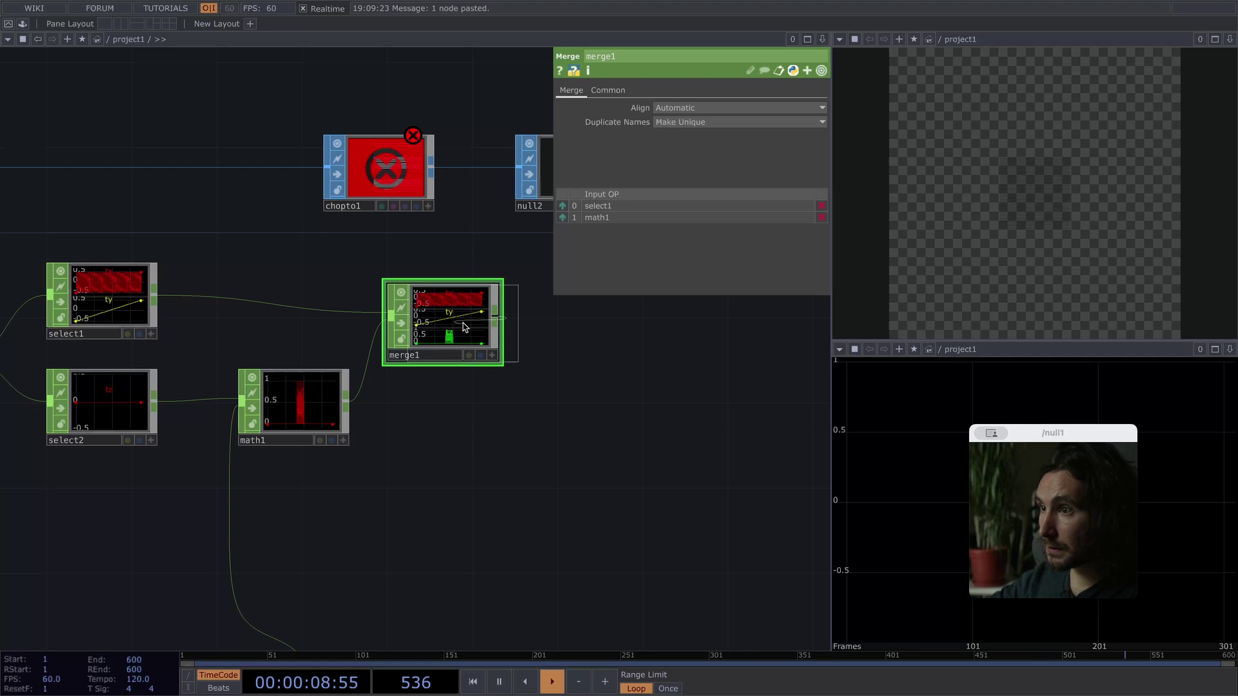
{"action": "left_click", "coordinate": [606, 328]}
{"action": "left_click_drag", "start_coordinate": [618, 339], "coordinate": [380, 181]}
{"action": "left_click_drag", "start_coordinate": [496, 277], "coordinate": [343, 282]}
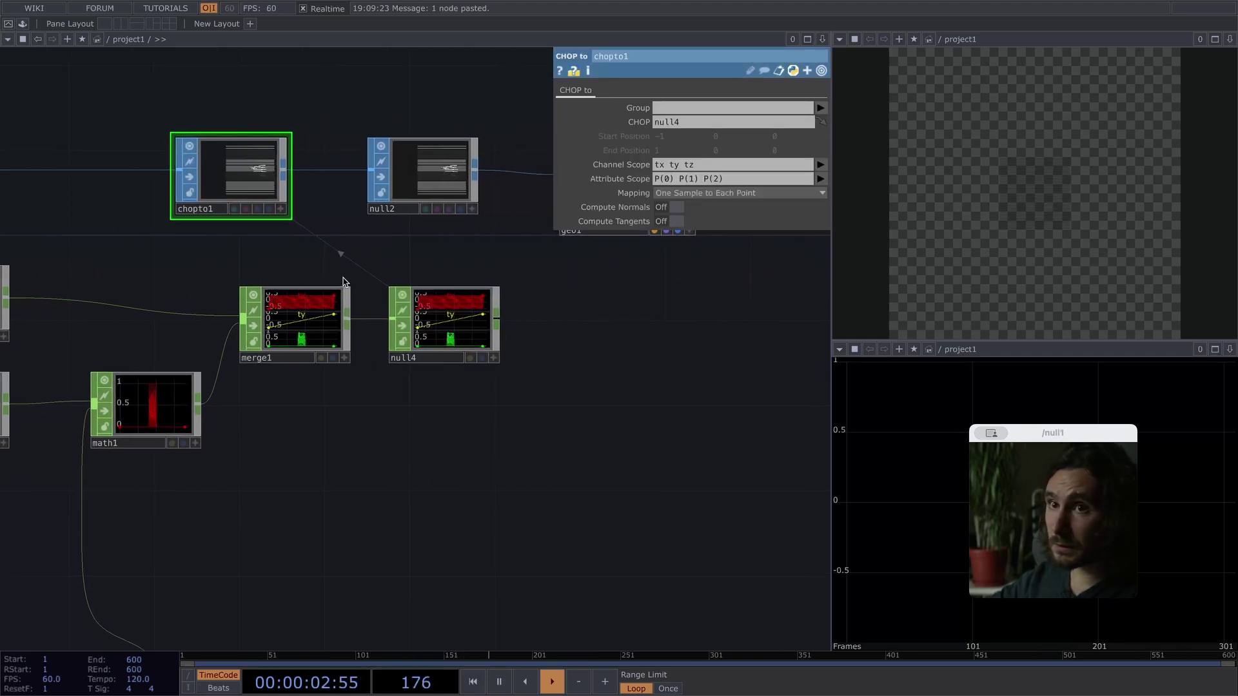
Examine the displaced grid in geo1 and its output in render1.
{"action": "left_click_drag", "start_coordinate": [464, 375], "coordinate": [443, 524]}
{"action": "left_click_drag", "start_coordinate": [735, 387], "coordinate": [558, 394]}
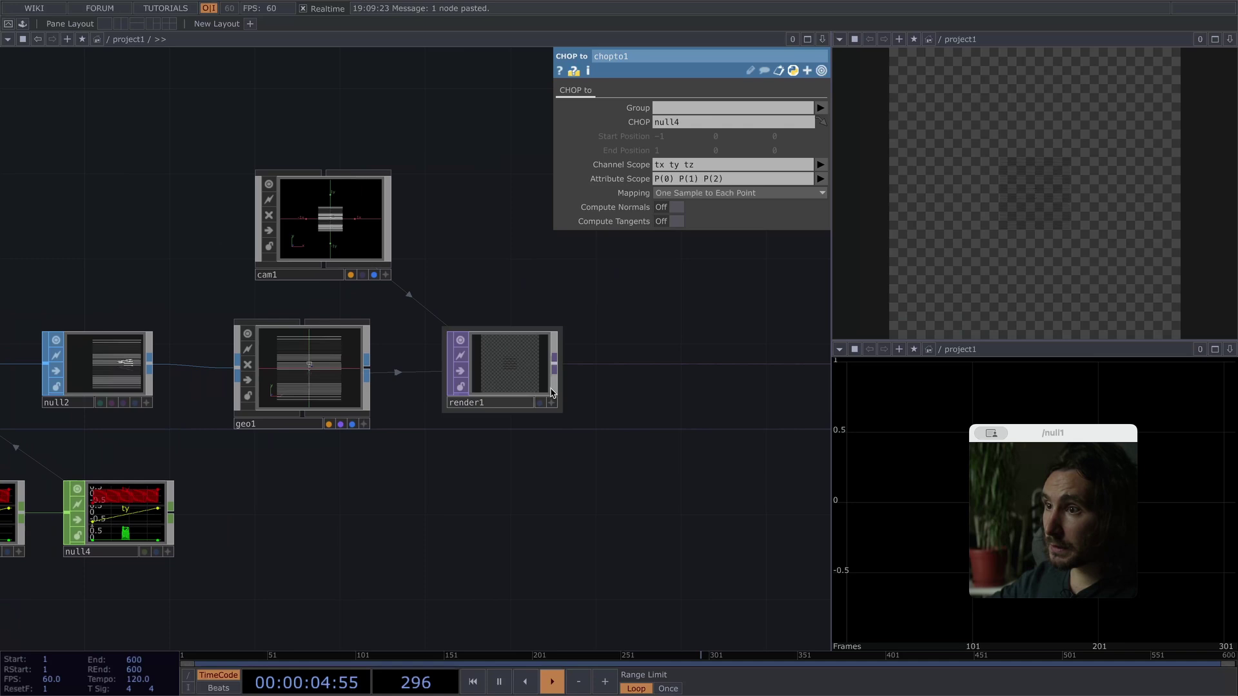
{"action": "scroll", "coordinate": [556, 340], "scroll_direction": "up", "scroll_amount": 5}
{"action": "scroll", "coordinate": [556, 340], "scroll_direction": "down", "scroll_amount": 5}
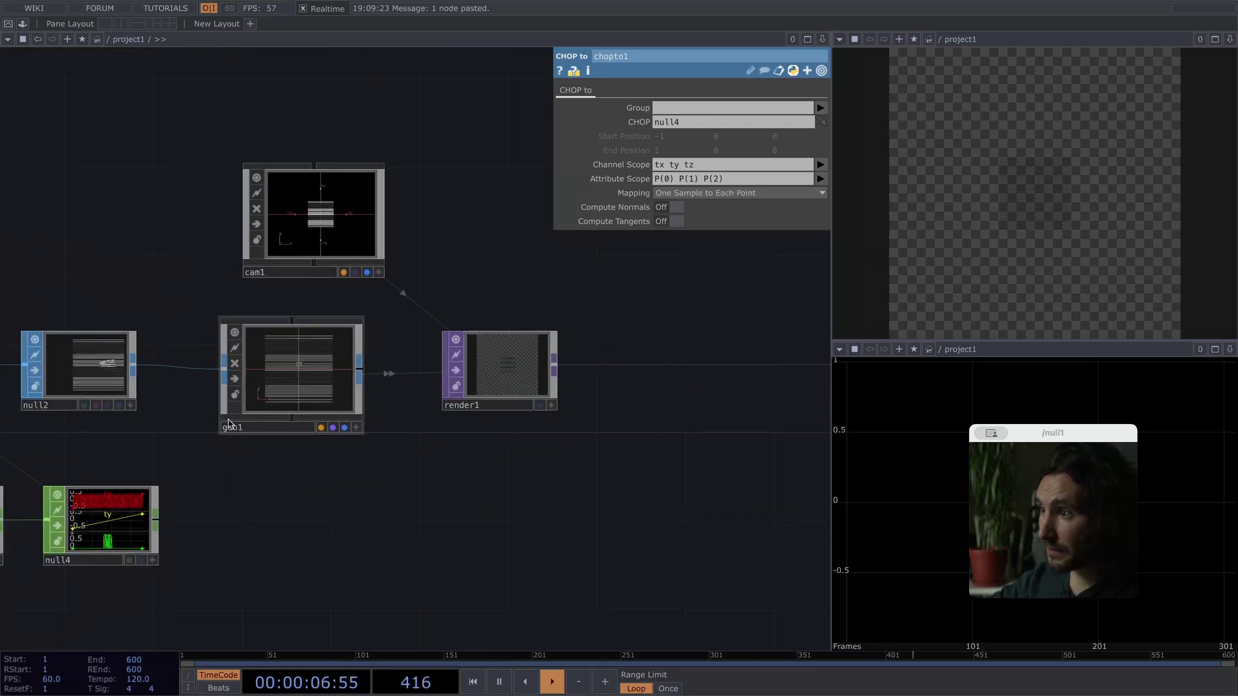
{"action": "scroll", "coordinate": [229, 424], "scroll_direction": "up", "scroll_amount": 6}
{"action": "scroll", "coordinate": [229, 423], "scroll_direction": "down", "scroll_amount": 3}
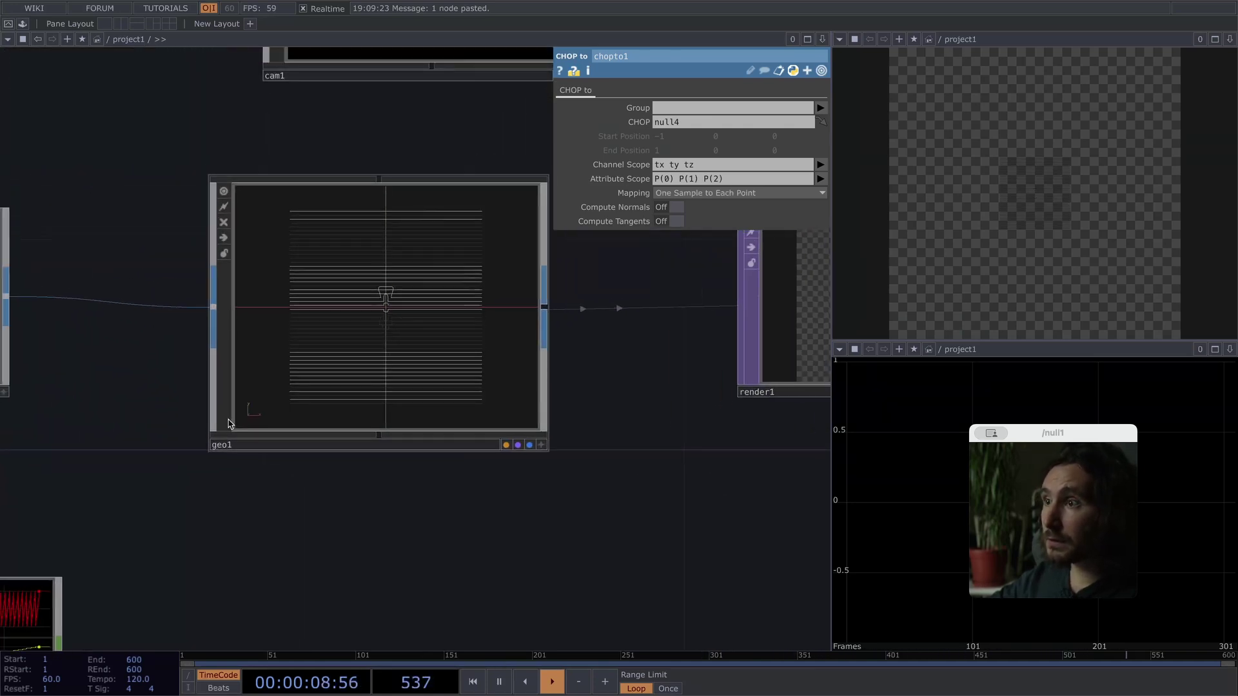
{"action": "scroll", "coordinate": [229, 424], "scroll_direction": "down", "scroll_amount": 3}
{"action": "scroll", "coordinate": [234, 552], "scroll_direction": "down", "scroll_amount": 2}
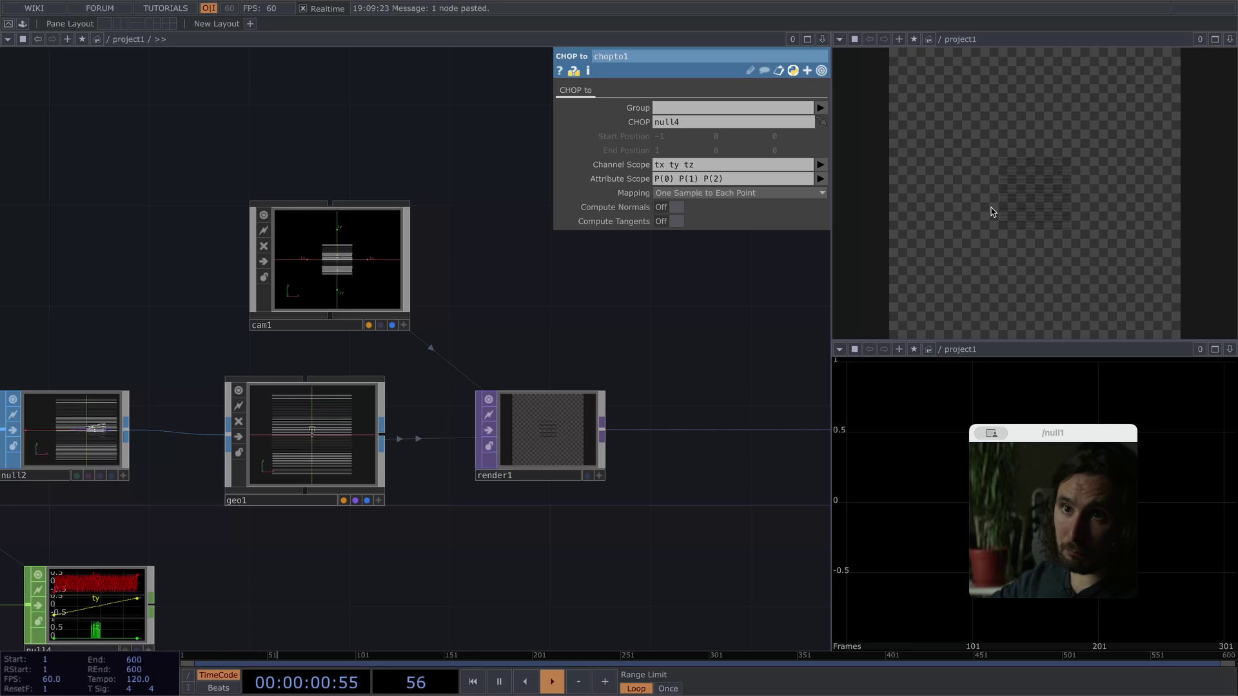
Move cam1 closer to the geometry by setting its Z translation to 2.5.
{"action": "key", "text": "Tab"}
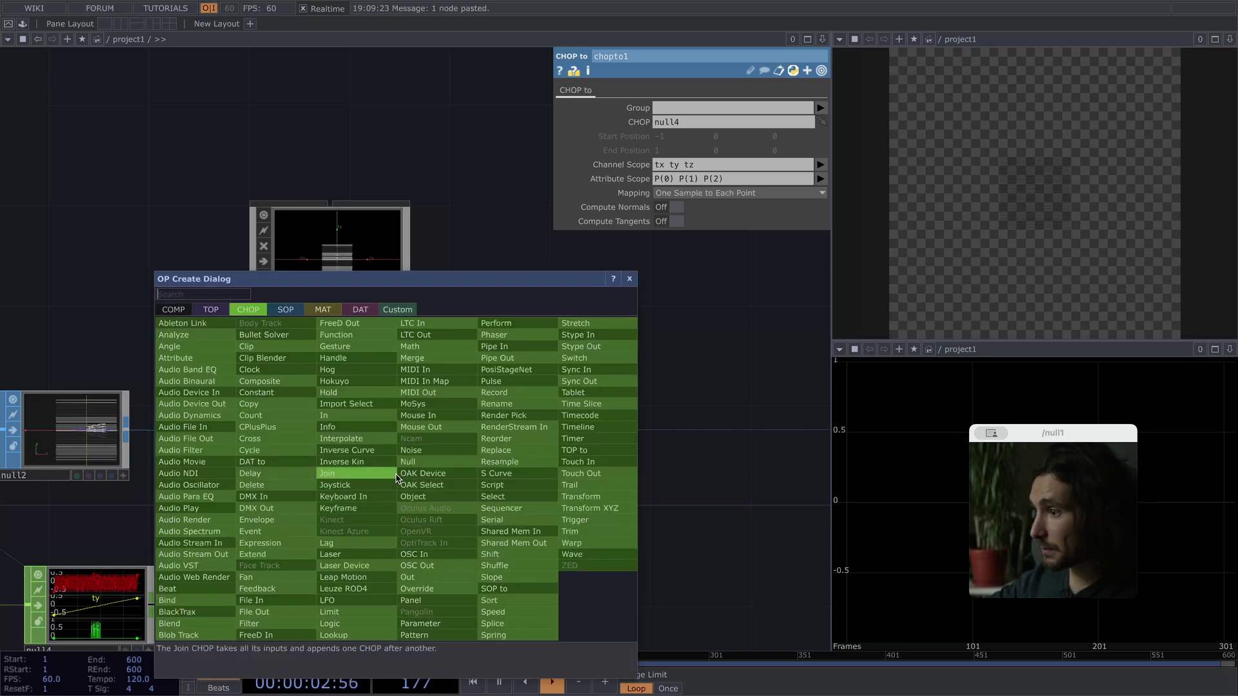
{"action": "key", "text": "Escape"}
{"action": "left_click", "coordinate": [377, 274]}
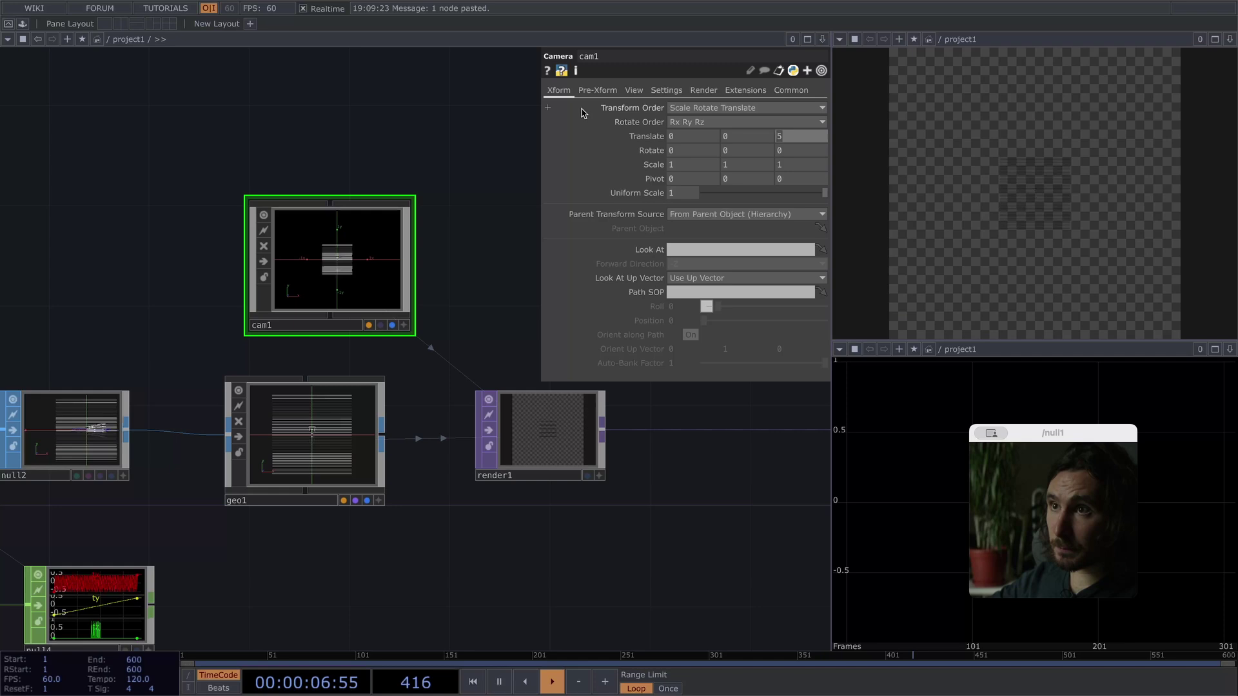
{"action": "left_click", "coordinate": [597, 90]}
{"action": "left_click", "coordinate": [559, 90]}
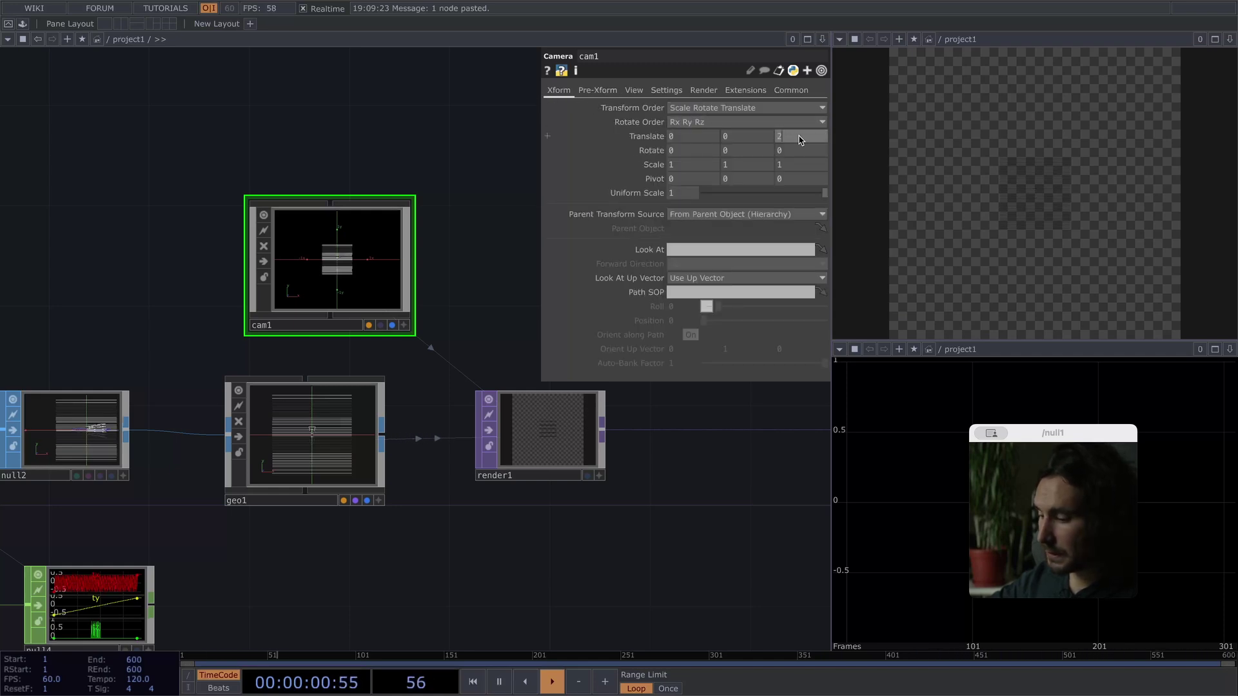
{"action": "type", "text": "5"}
{"action": "key", "text": "Return"}
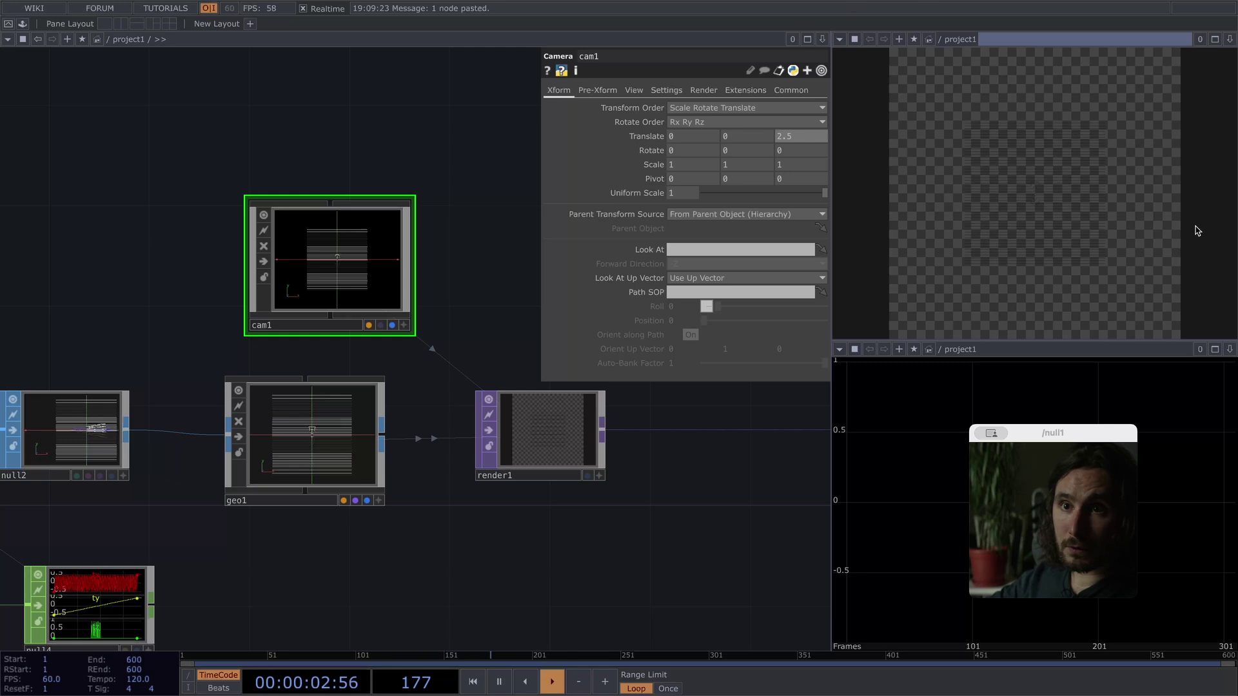
Increase text1's horizontal font size to 150.
{"action": "left_click_drag", "start_coordinate": [235, 612], "coordinate": [675, 232]}
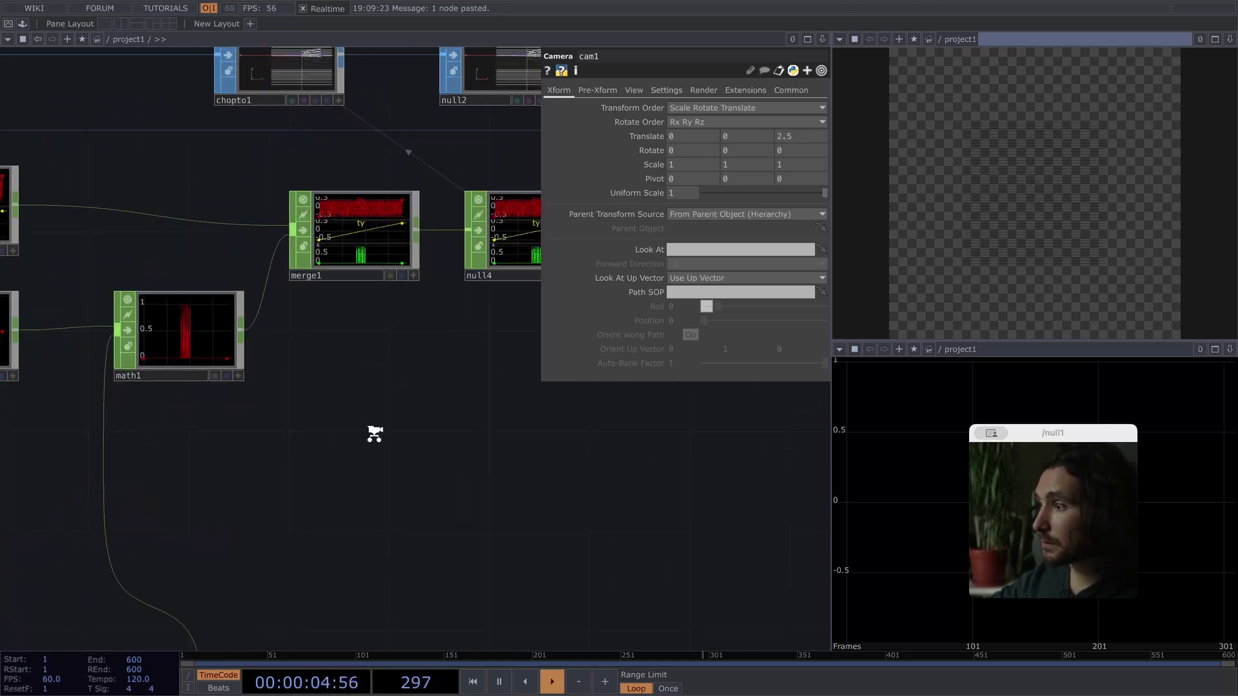
{"action": "scroll", "coordinate": [375, 432], "scroll_direction": "down", "scroll_amount": 5}
{"action": "left_click_drag", "start_coordinate": [229, 523], "coordinate": [468, 346]}
{"action": "left_click", "coordinate": [241, 459]}
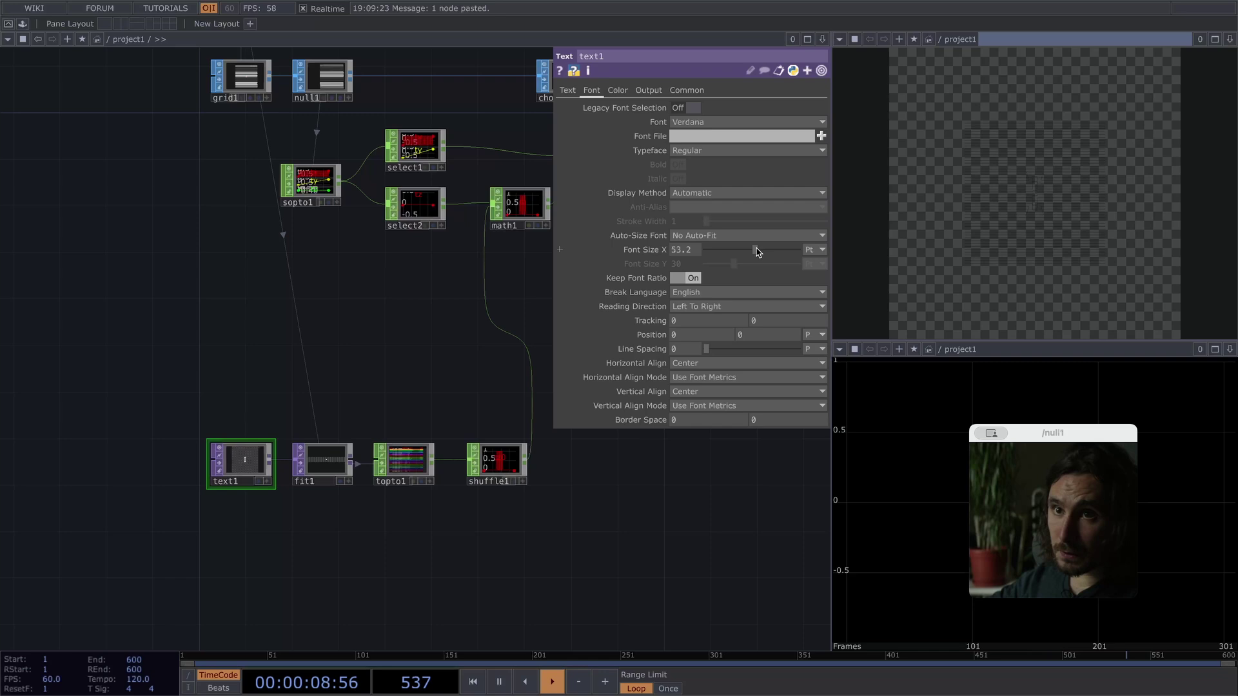
{"action": "left_click", "coordinate": [799, 249]}
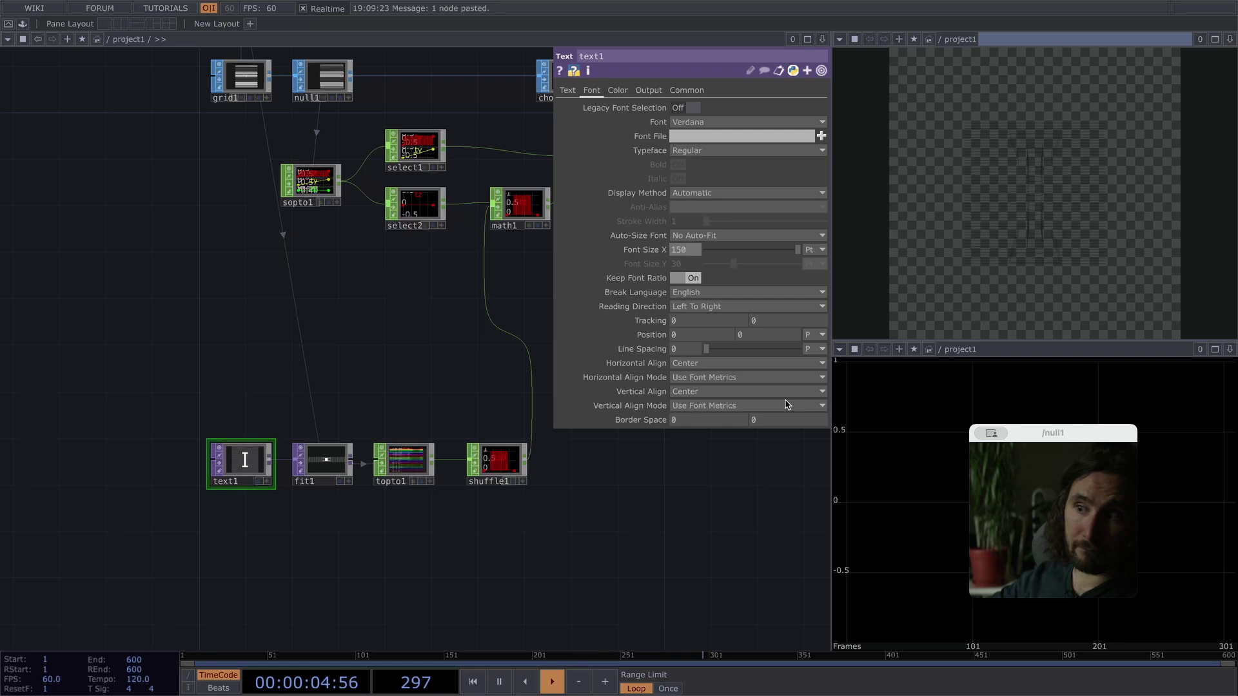
Review text1's common resolution settings and the network section between render1 and null3.
{"action": "scroll", "coordinate": [220, 497], "scroll_direction": "up", "scroll_amount": 3}
{"action": "left_click", "coordinate": [693, 94]}
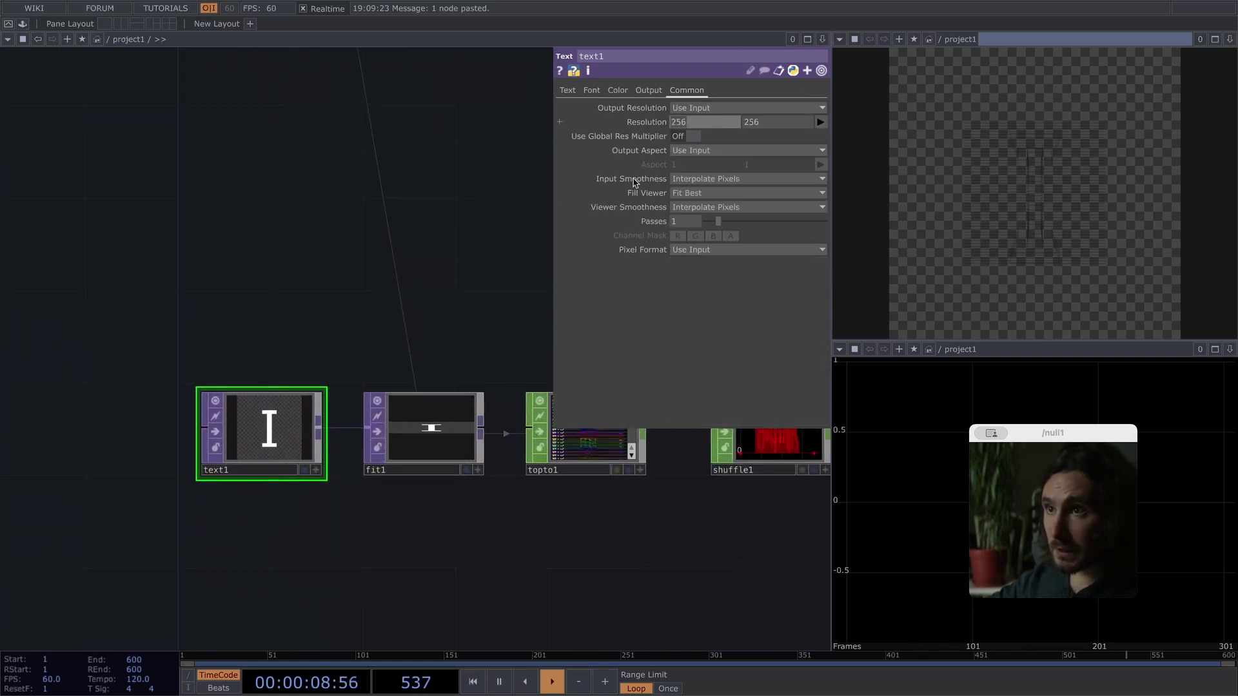
{"action": "left_click_drag", "start_coordinate": [181, 315], "coordinate": [234, 336]}
{"action": "scroll", "coordinate": [414, 284], "scroll_direction": "down", "scroll_amount": 5}
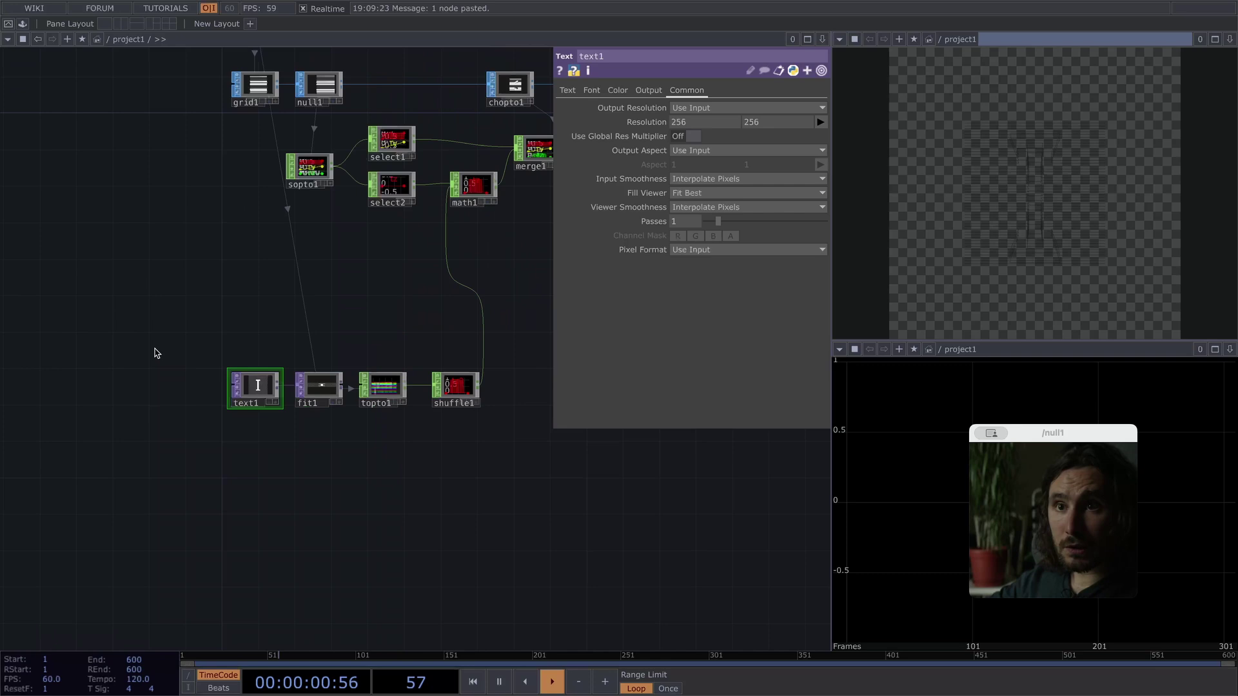
{"action": "left_click_drag", "start_coordinate": [155, 354], "coordinate": [123, 374]}
{"action": "left_click_drag", "start_coordinate": [392, 357], "coordinate": [176, 379]}
{"action": "left_click_drag", "start_coordinate": [397, 311], "coordinate": [154, 496]}
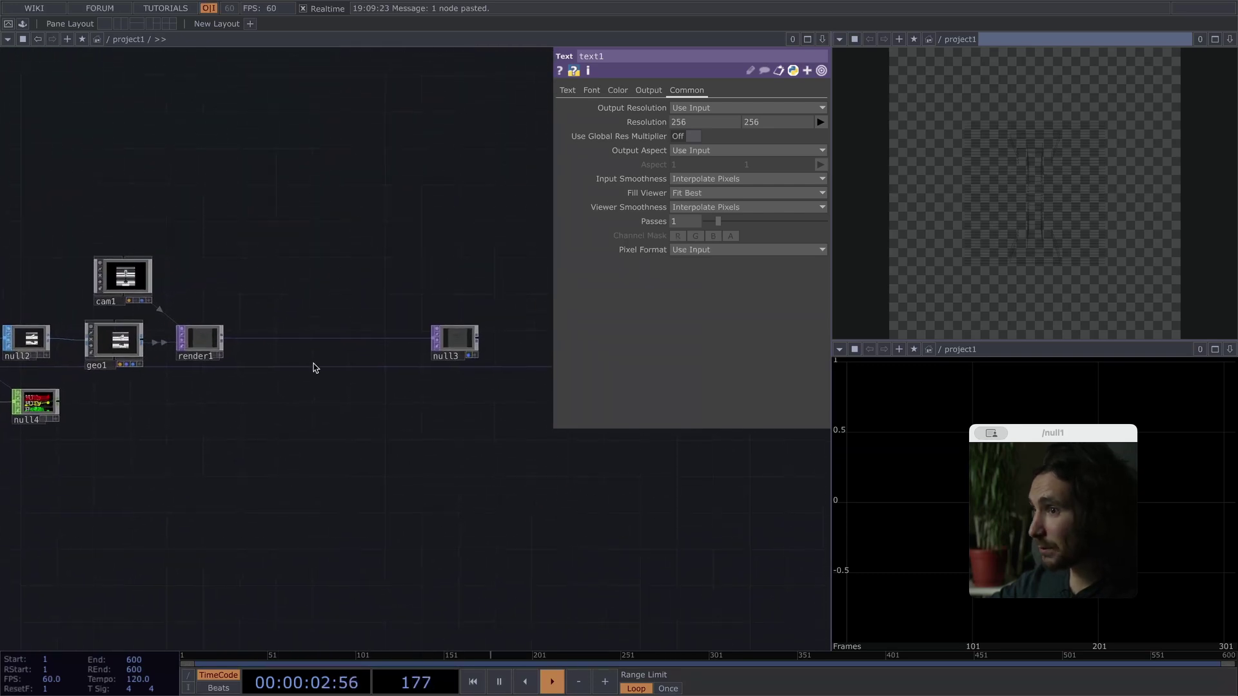
{"action": "right_click", "coordinate": [290, 339]}
{"action": "left_click", "coordinate": [321, 323]}
{"action": "type", "text": "con"}
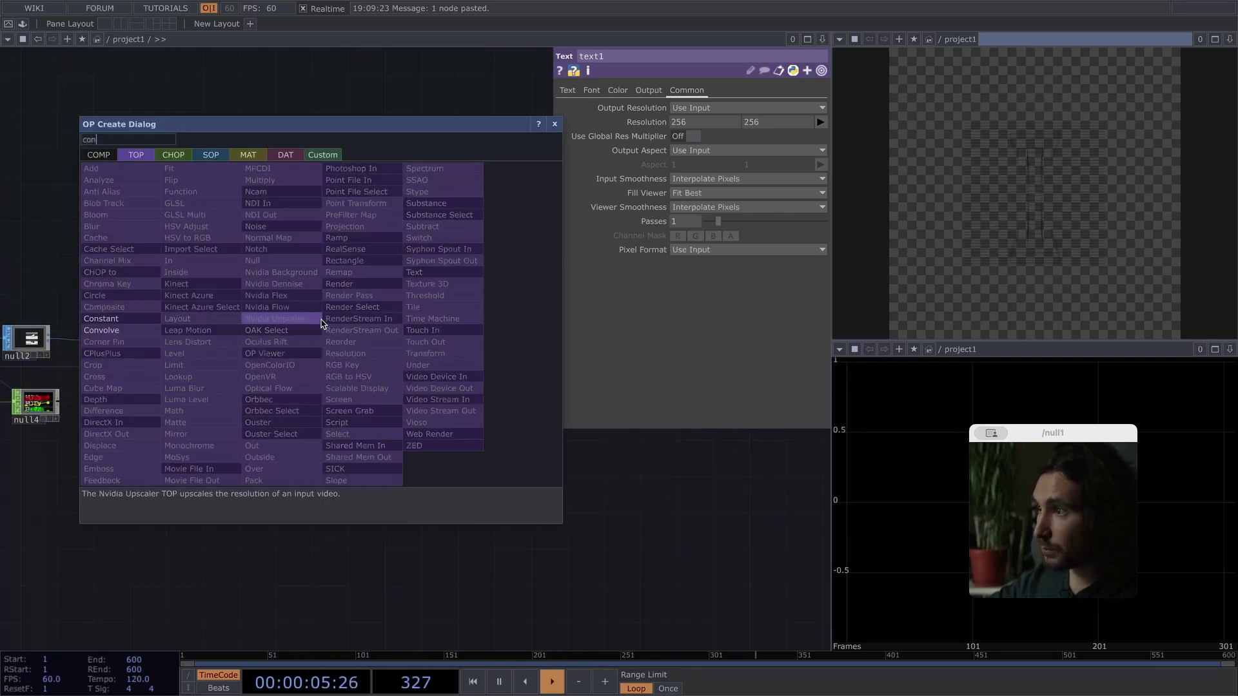
{"action": "left_click", "coordinate": [103, 319]}
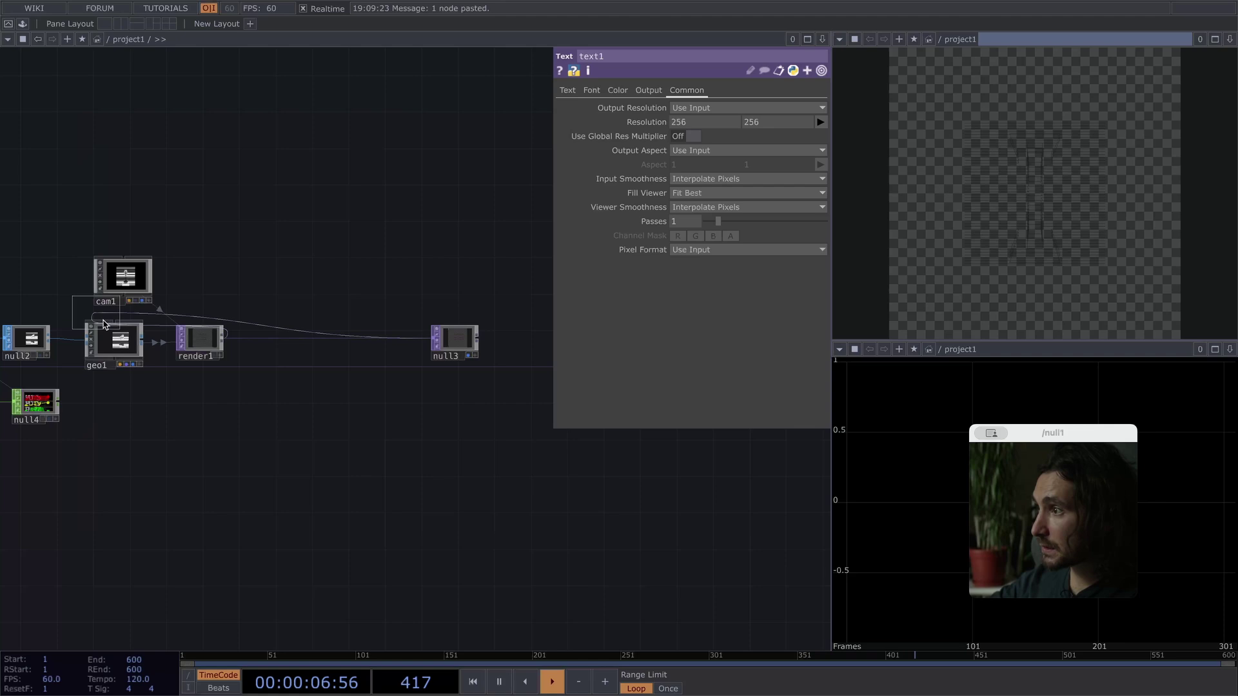
{"action": "left_click", "coordinate": [348, 336]}
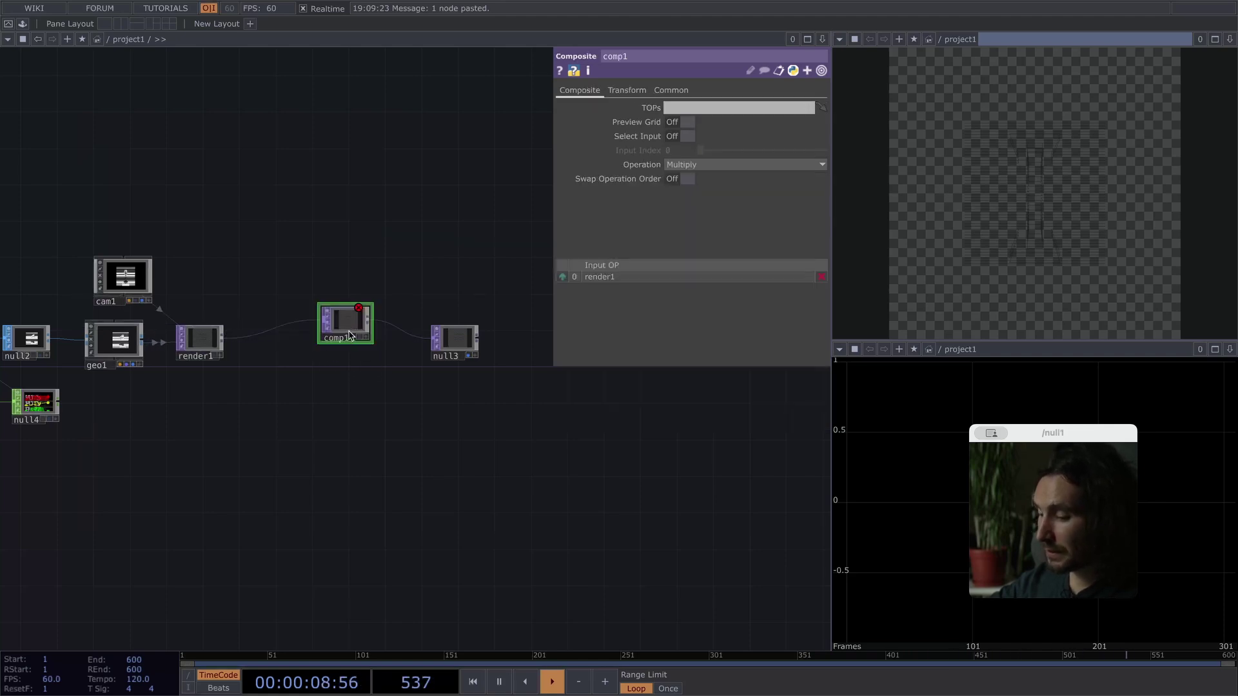
{"action": "key", "text": "ctrl+z"}
Insert a Constant TOP between render1 and null3 and make its color red with a saturation of 1.
{"action": "right_click", "coordinate": [342, 350]}
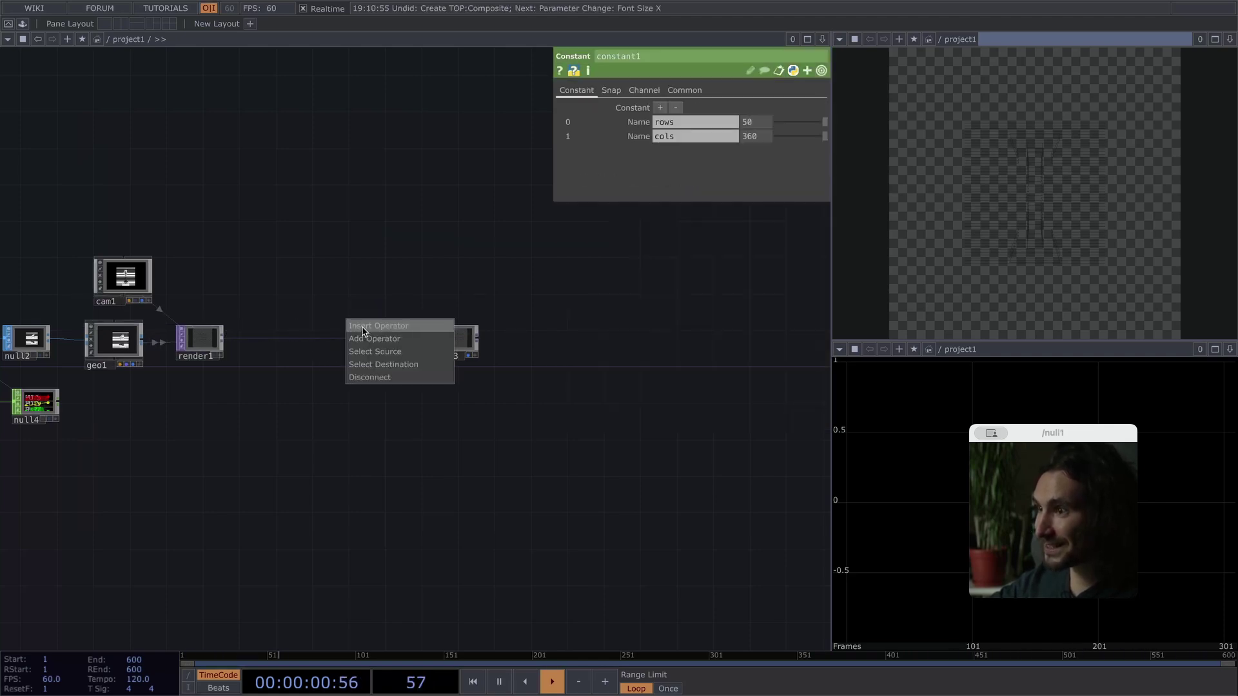
{"action": "left_click", "coordinate": [362, 329]}
{"action": "type", "text": "cons"}
{"action": "left_click", "coordinate": [151, 326]}
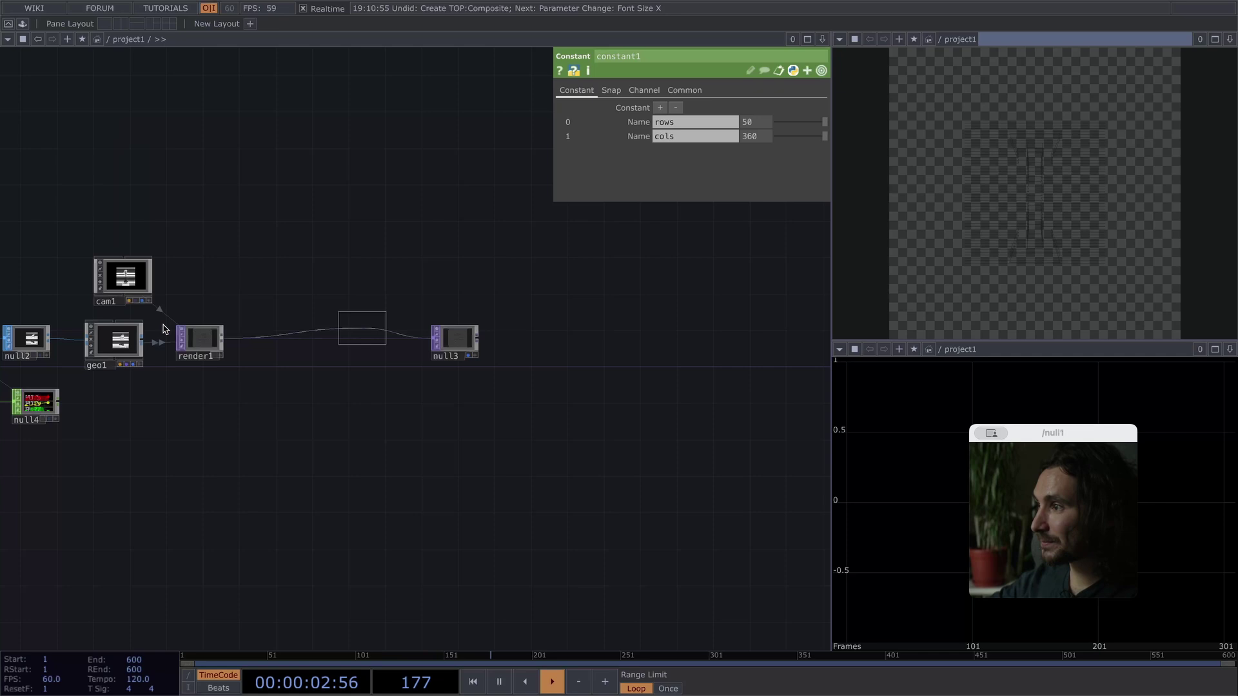
{"action": "left_click", "coordinate": [363, 337]}
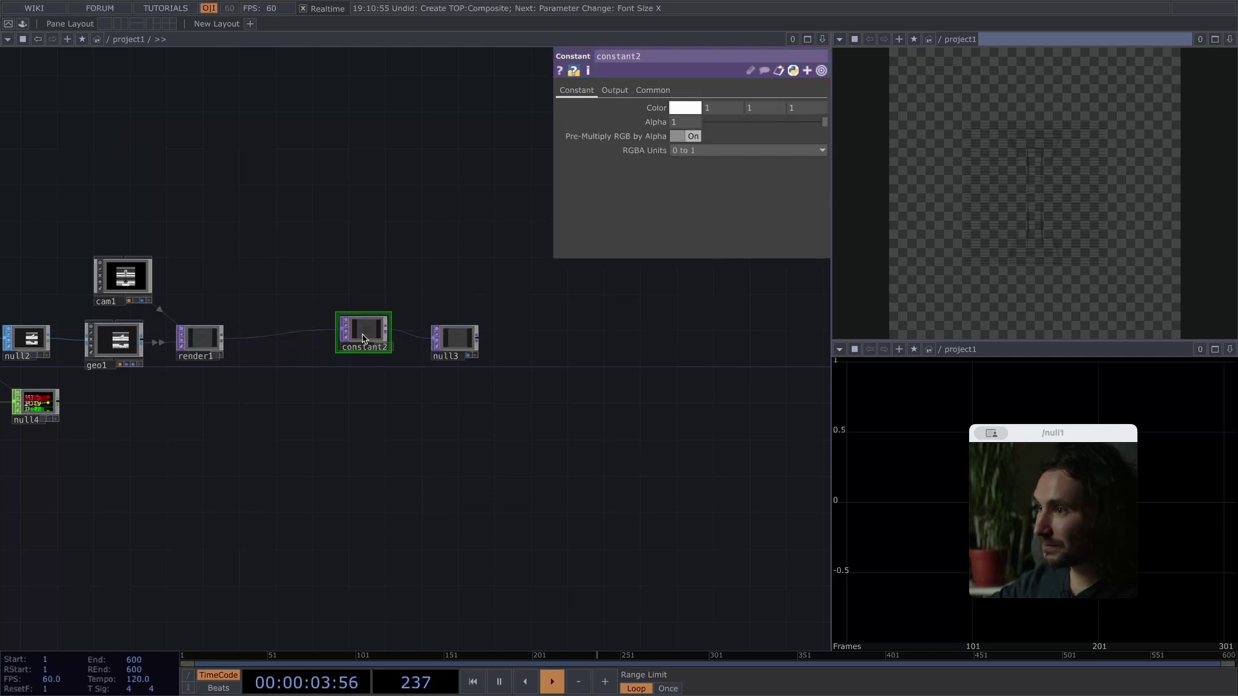
{"action": "left_click", "coordinate": [685, 107]}
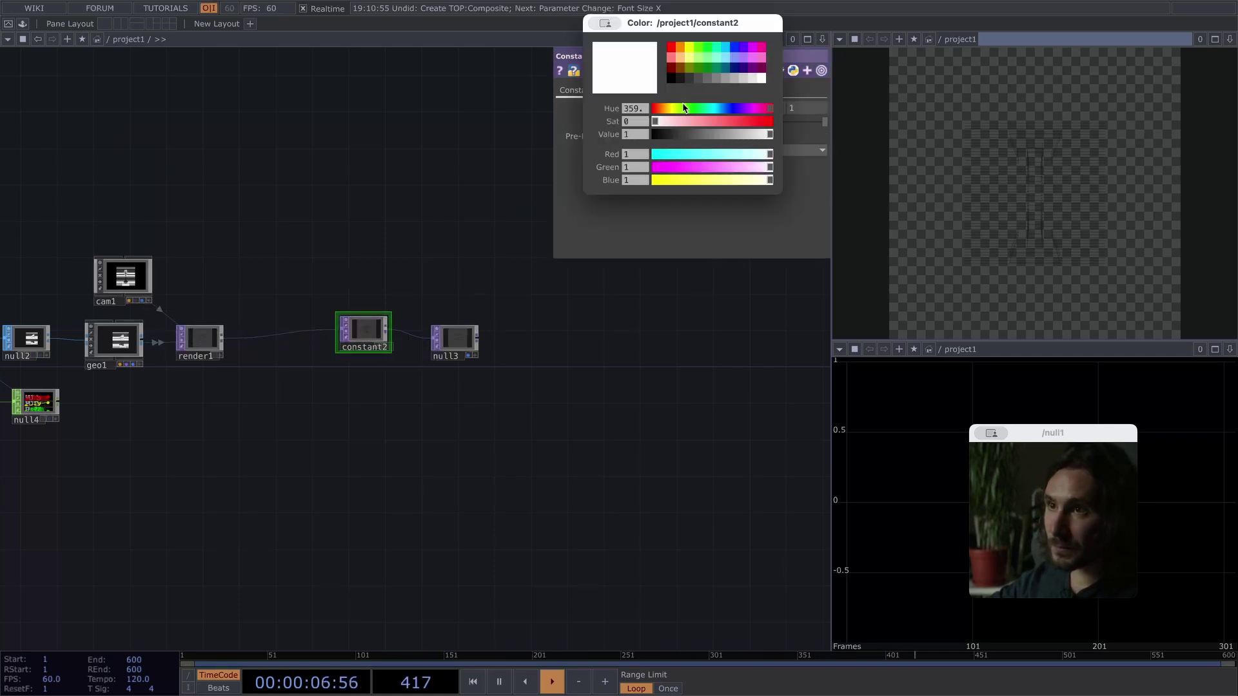
{"action": "left_click_drag", "start_coordinate": [756, 121], "coordinate": [792, 123]}
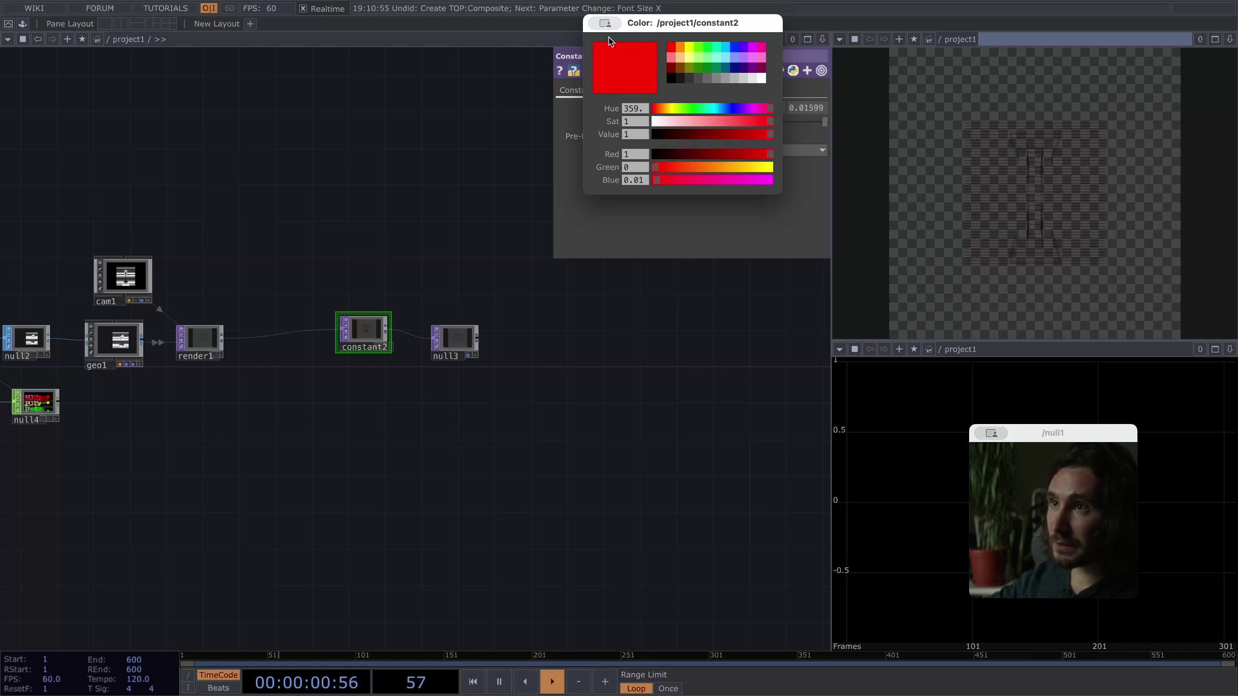
Set constant2 to combine with its input using Composite and Set Resolution and the Under operation.
{"action": "left_click", "coordinate": [614, 90]}
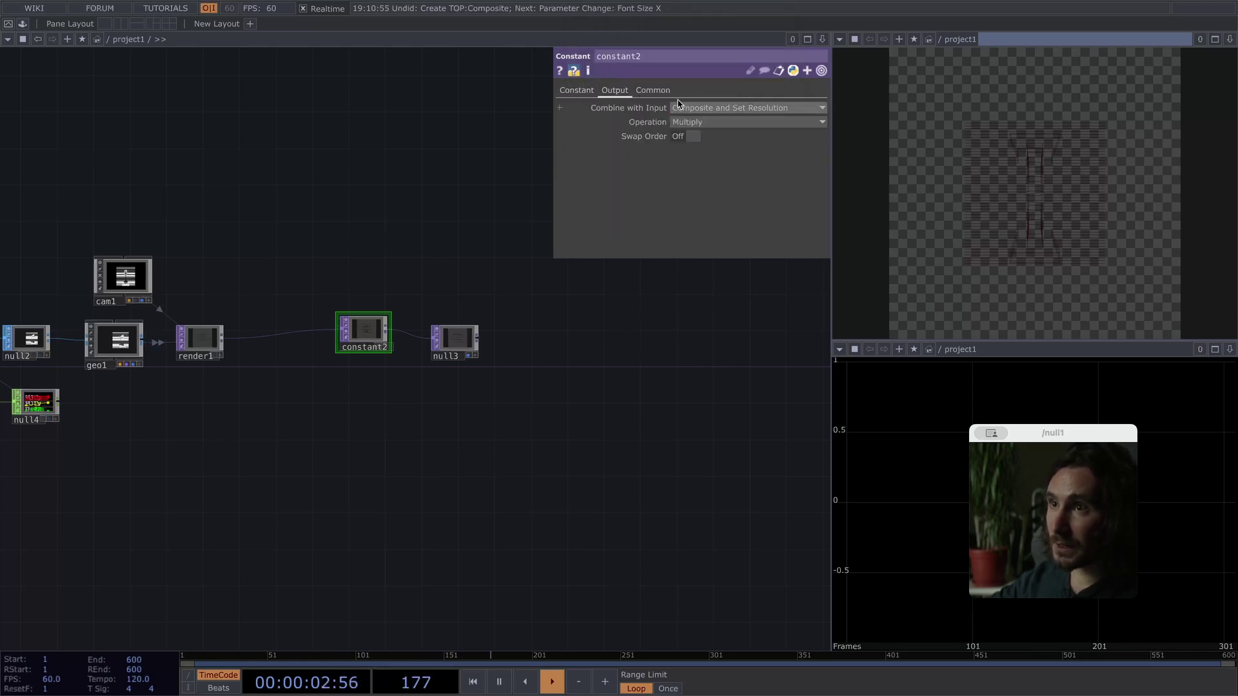
{"action": "left_click", "coordinate": [706, 109]}
{"action": "left_click", "coordinate": [722, 134]}
{"action": "left_click", "coordinate": [741, 122]}
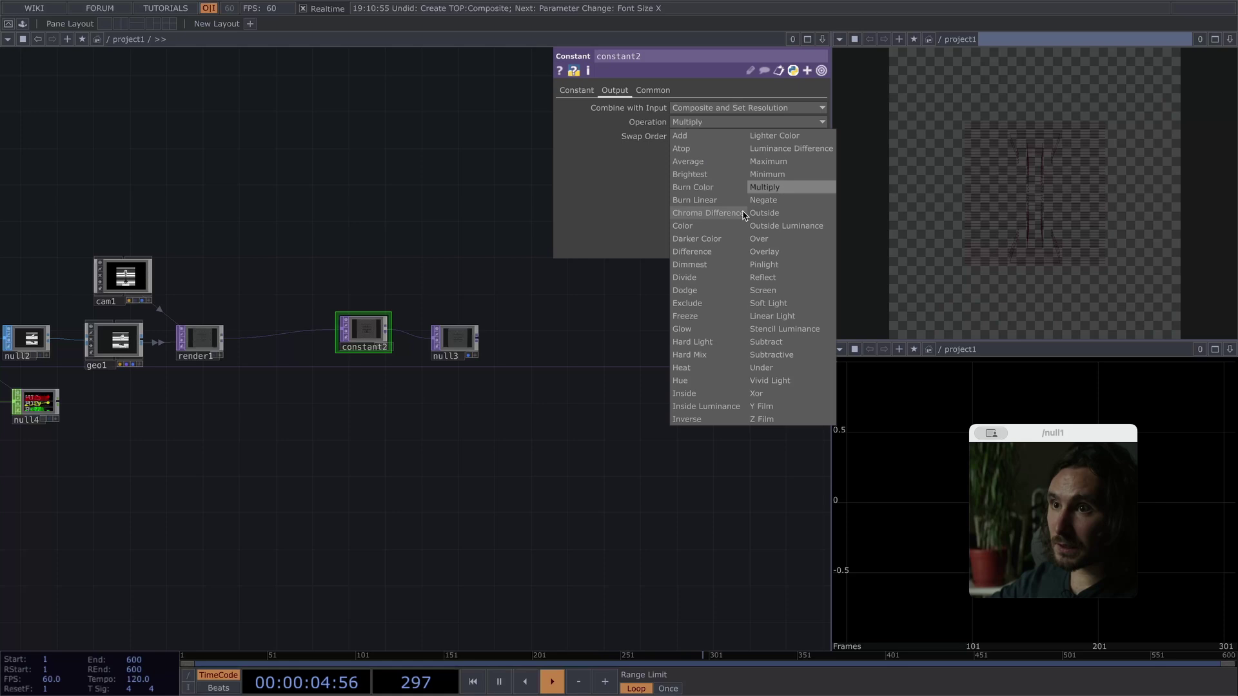
{"action": "left_click", "coordinate": [766, 367]}
Create a Line MAT in the empty network space below geo1.
{"action": "middle_click_drag", "start_coordinate": [453, 453], "coordinate": [564, 414]}
{"action": "scroll", "coordinate": [429, 375], "scroll_direction": "up", "scroll_amount": 3}
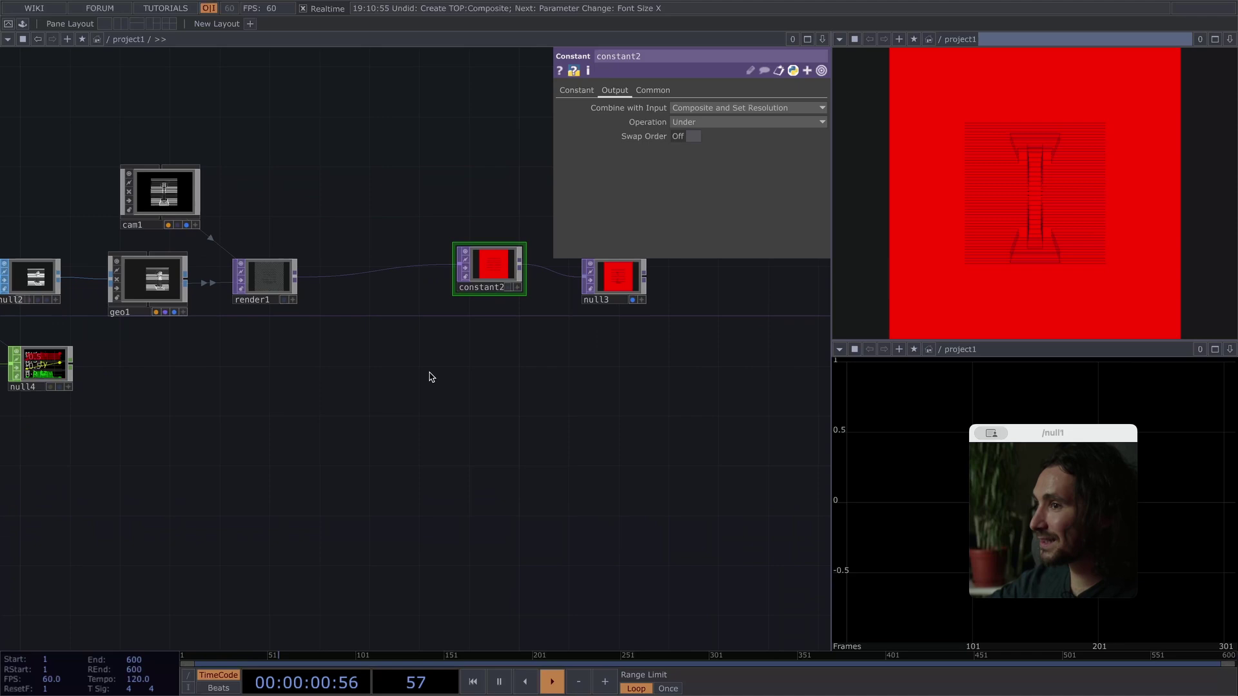
{"action": "left_click", "coordinate": [288, 287]}
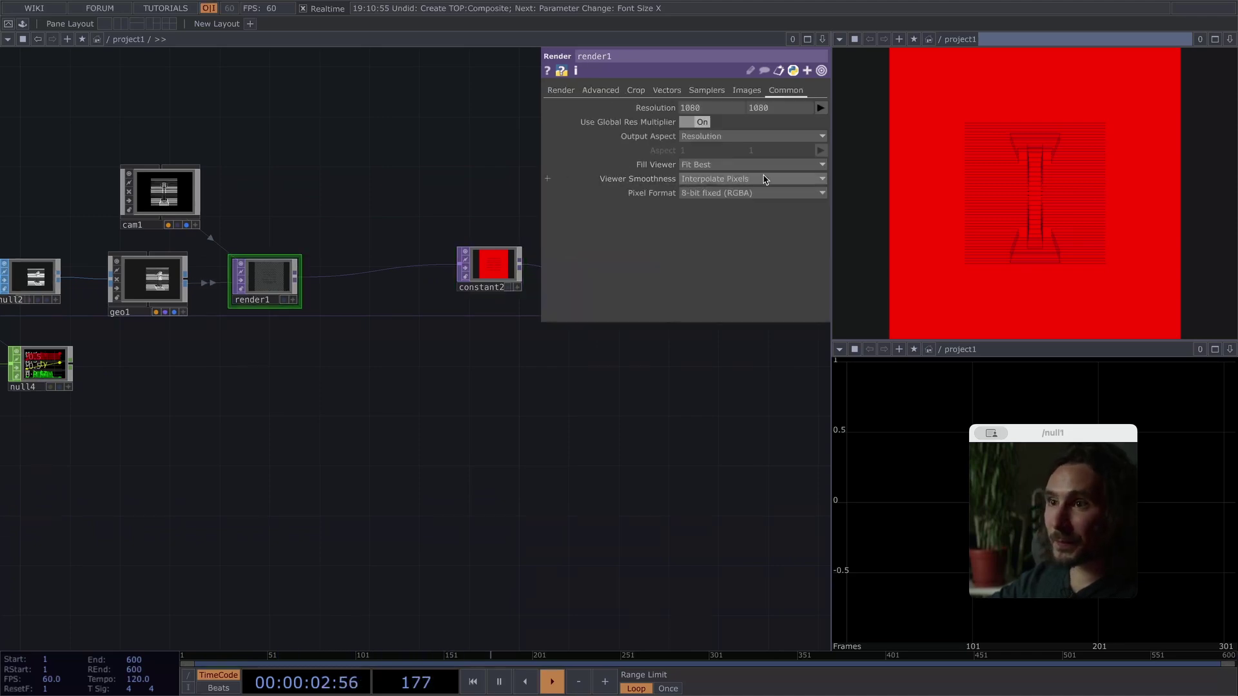
{"action": "middle_click_drag", "start_coordinate": [316, 427], "coordinate": [544, 420]}
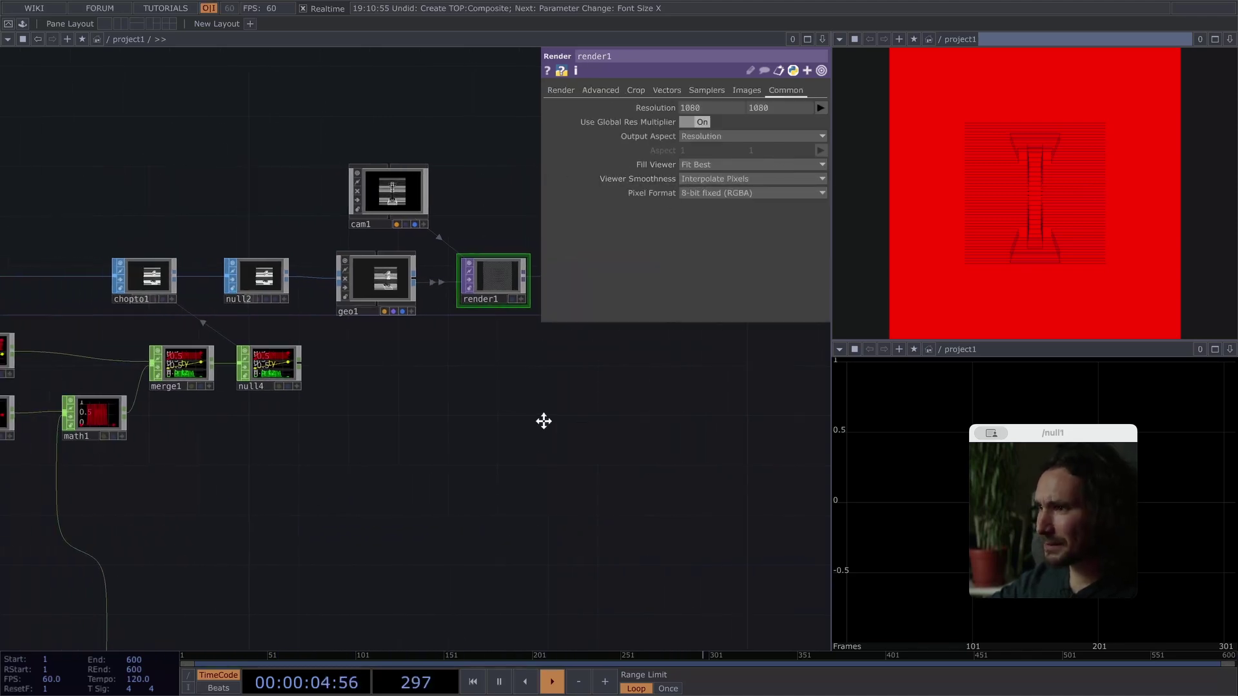
{"action": "key", "text": "Tab"}
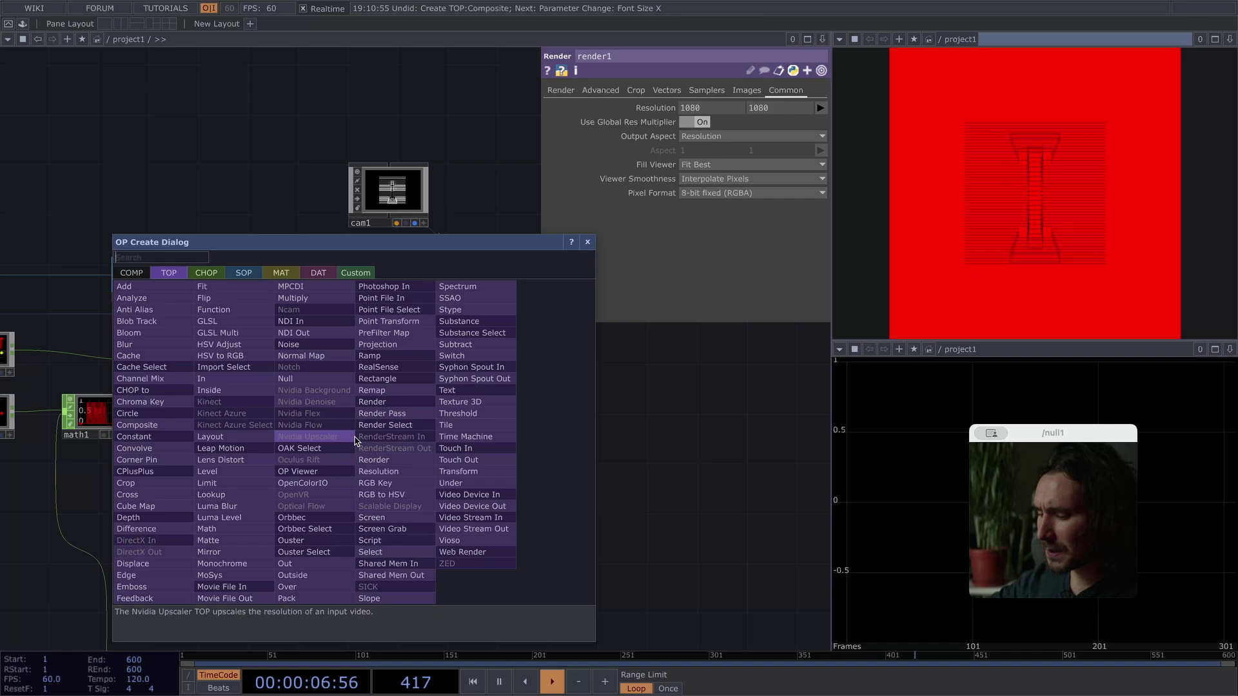
{"action": "type", "text": "c"}
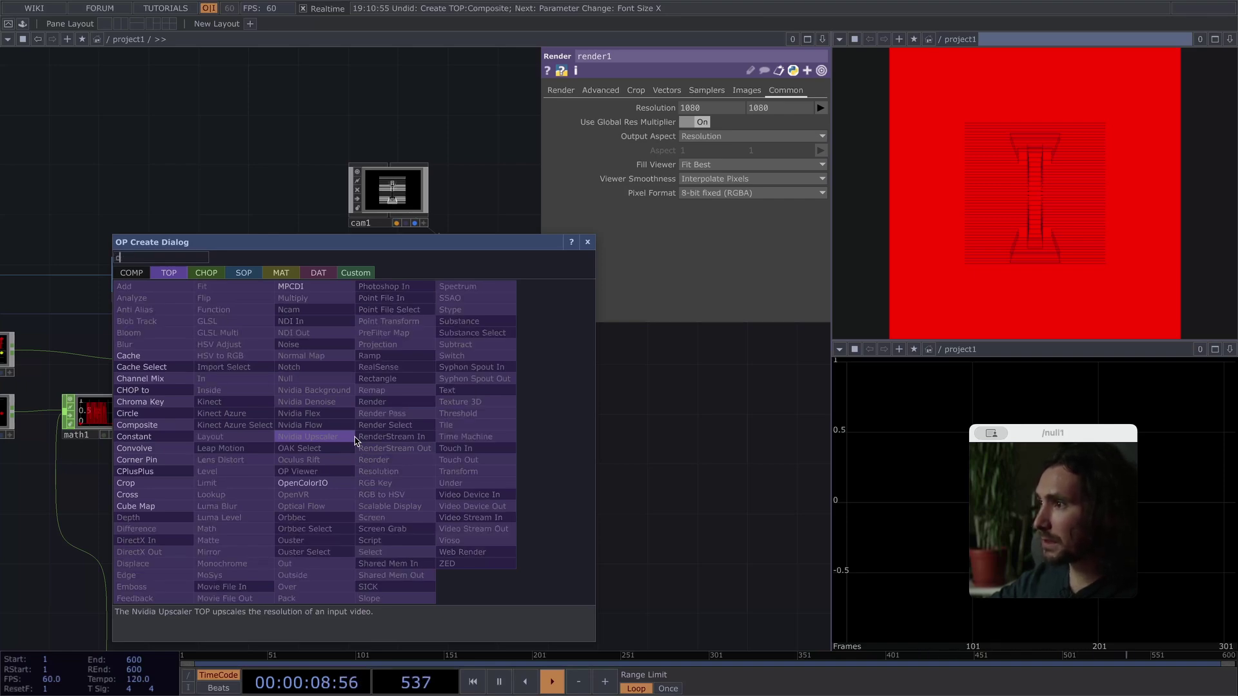
{"action": "key", "text": "BackSpace"}
{"action": "key", "text": "Tab"}
{"action": "key", "text": "Tab"}
{"action": "key", "text": "Tab"}
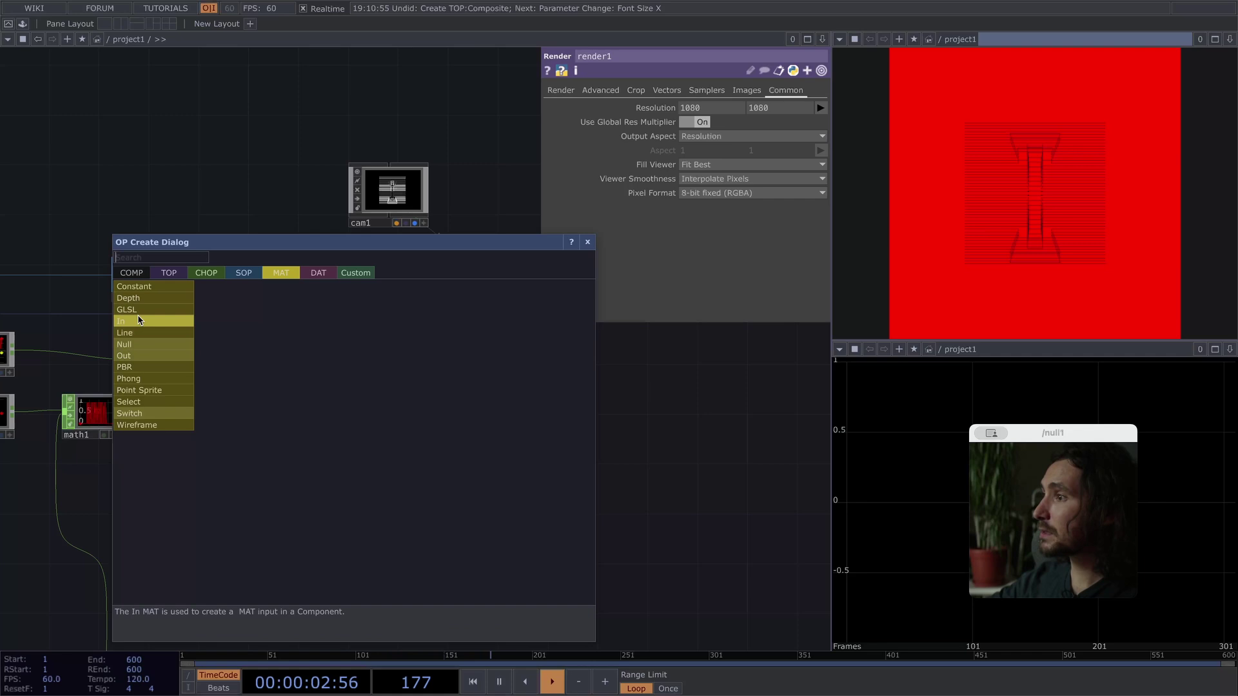
{"action": "left_click", "coordinate": [142, 337]}
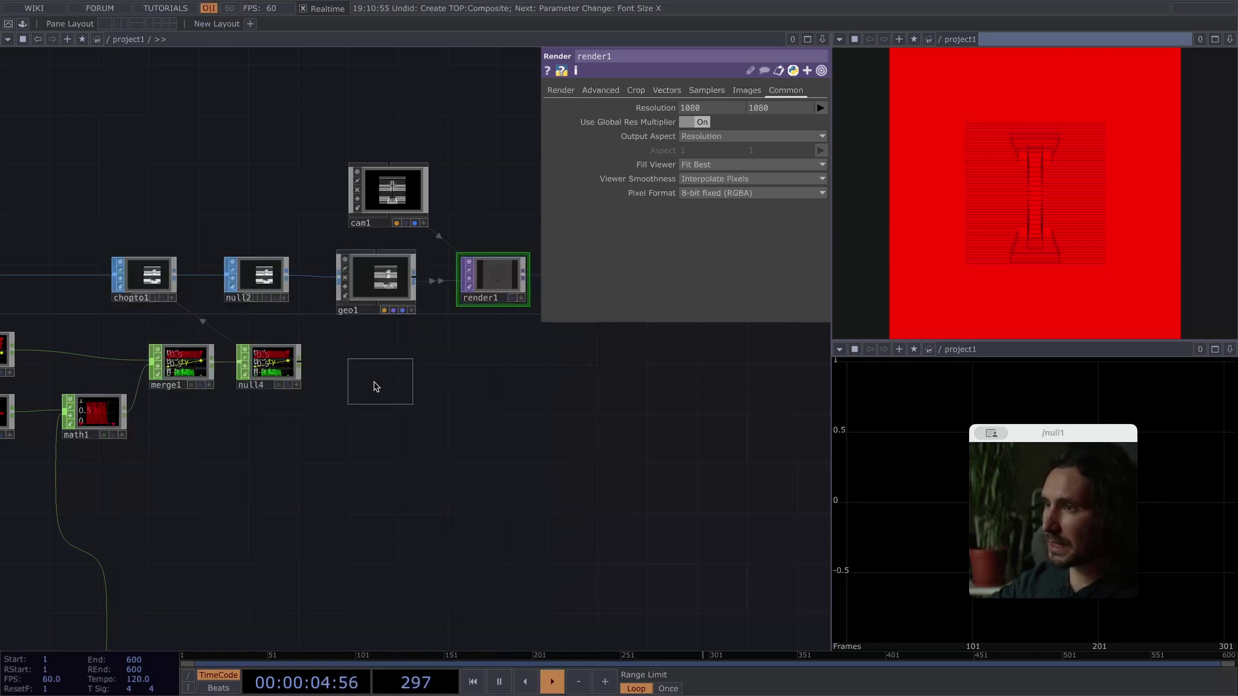
{"action": "left_click", "coordinate": [376, 385]}
Assign line1 as geo1's material and place it directly beneath geo1.
{"action": "left_click_drag", "start_coordinate": [396, 383], "coordinate": [395, 278]}
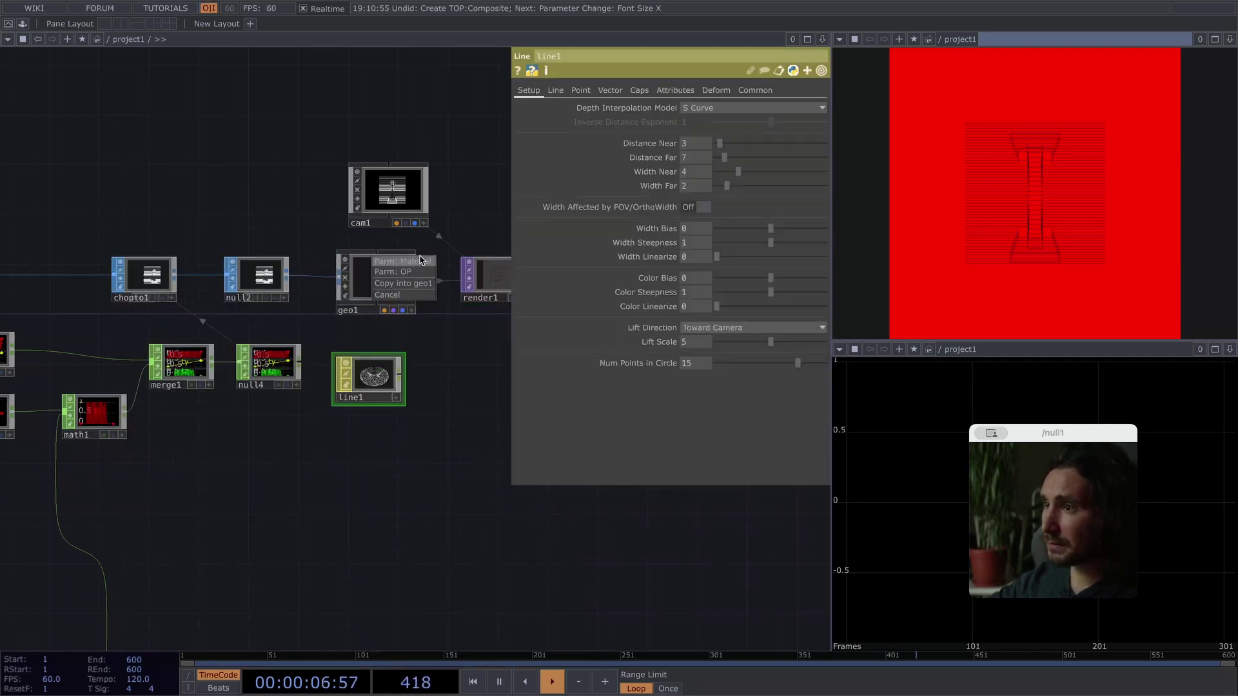
{"action": "left_click_drag", "start_coordinate": [364, 382], "coordinate": [377, 357]}
{"action": "left_click_drag", "start_coordinate": [442, 406], "coordinate": [385, 422]}
{"action": "left_click_drag", "start_coordinate": [322, 369], "coordinate": [333, 302]}
{"action": "left_click", "coordinate": [333, 305]}
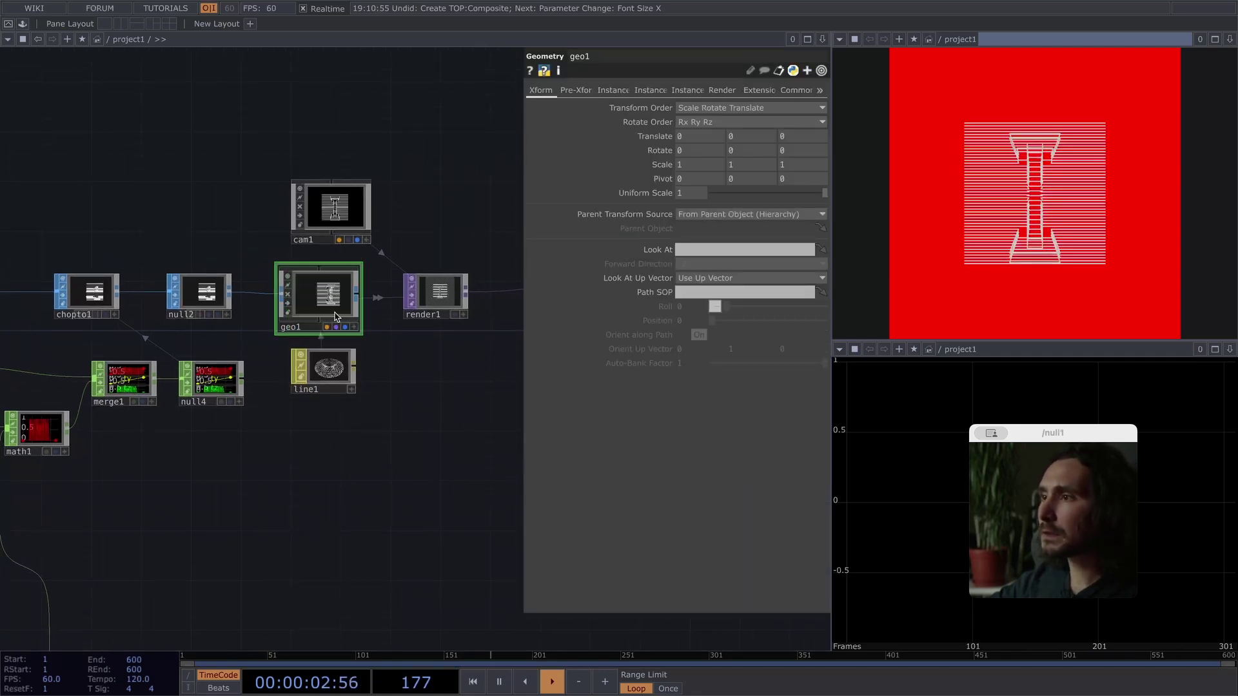
Switch cam1's projection to Orthographic and set its ortho width to 1.
{"action": "scroll", "coordinate": [339, 312], "scroll_direction": "up", "scroll_amount": 5}
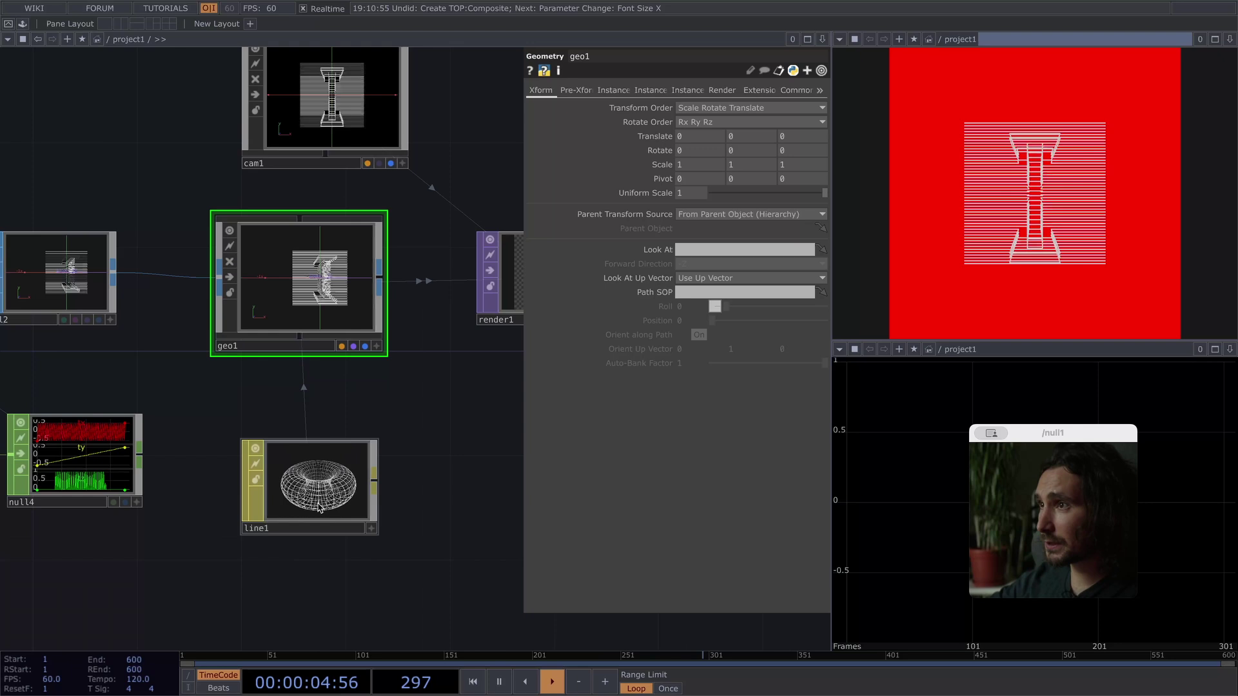
{"action": "left_click_drag", "start_coordinate": [423, 438], "coordinate": [324, 512]}
{"action": "left_click", "coordinate": [253, 240]}
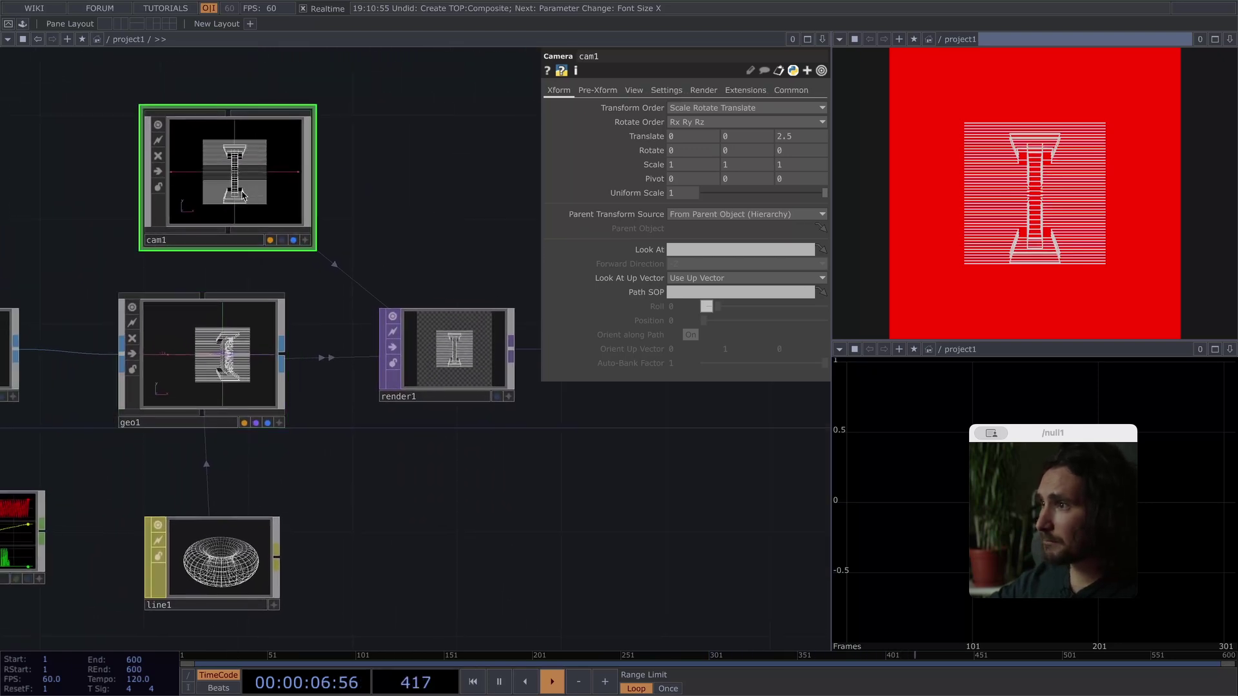
{"action": "left_click", "coordinate": [630, 91]}
{"action": "left_click", "coordinate": [709, 107]}
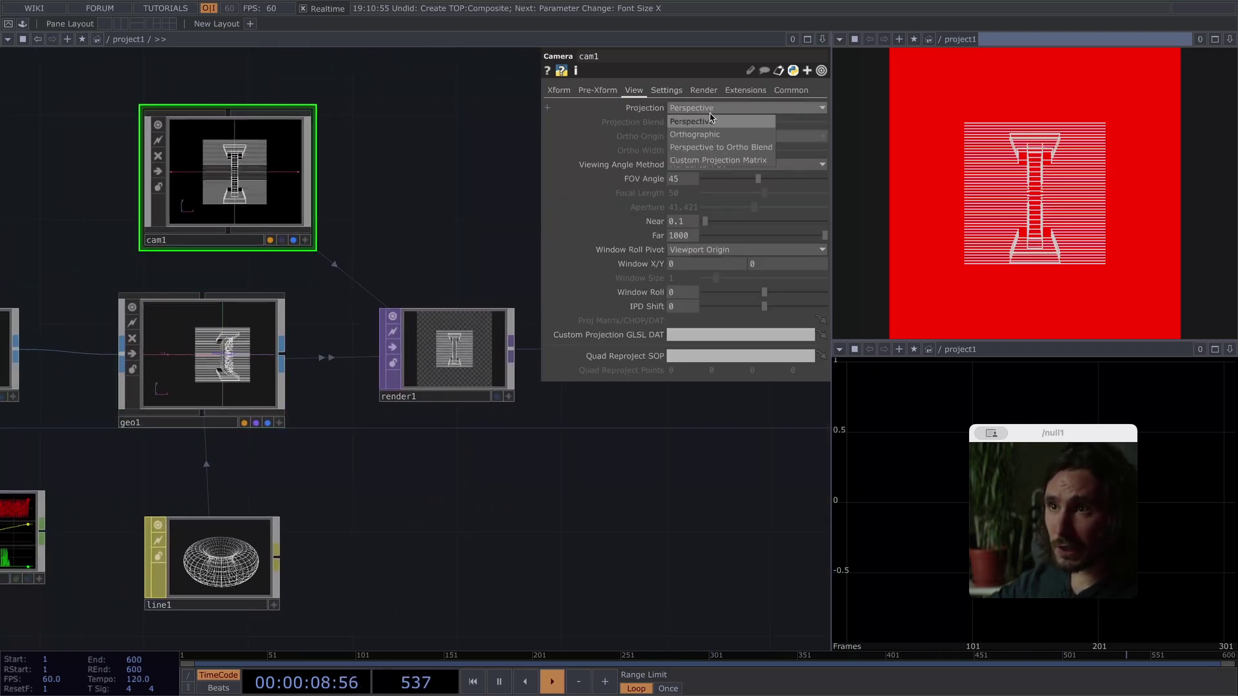
{"action": "left_click", "coordinate": [701, 126]}
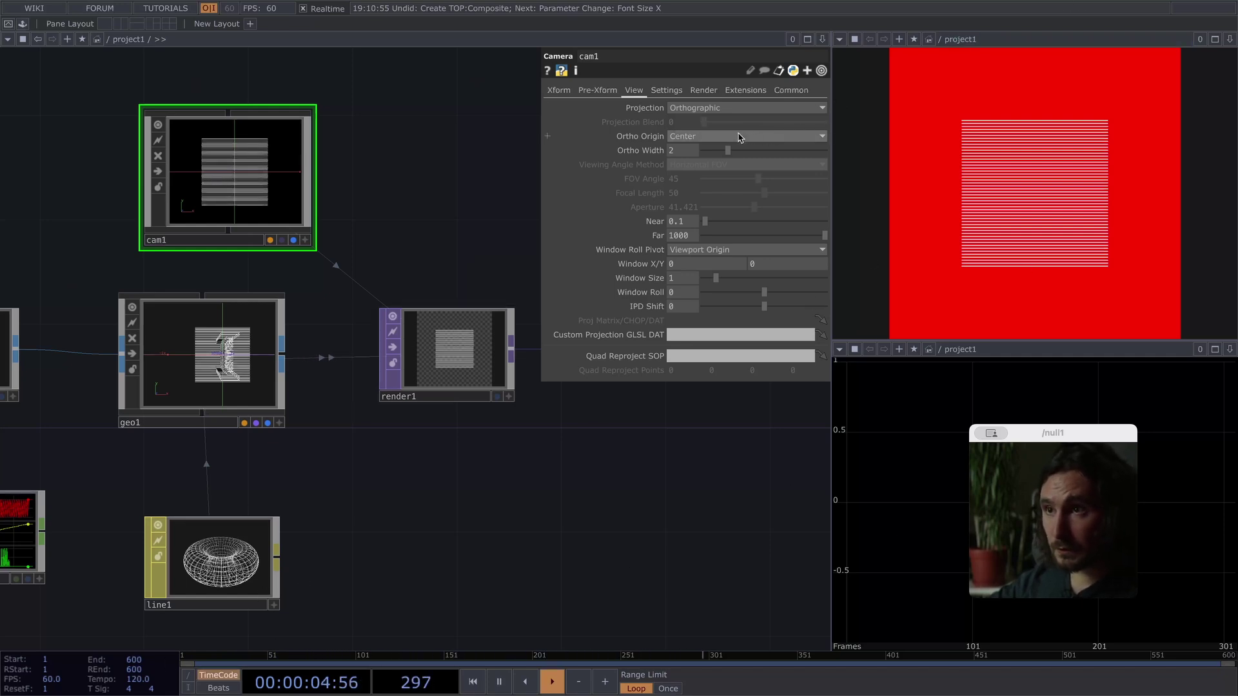
{"action": "key", "text": "Return"}
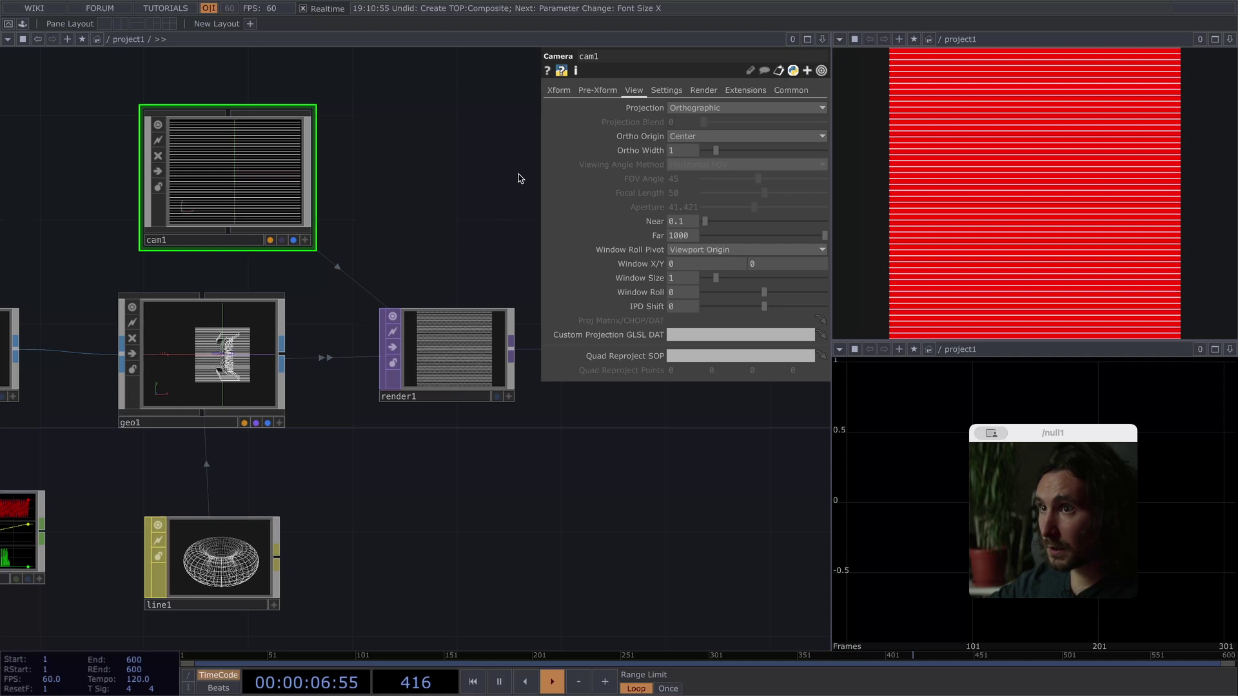
Rotate cam1 by 55 degrees around the X axis.
{"action": "left_click", "coordinate": [558, 90]}
{"action": "left_click", "coordinate": [597, 90]}
{"action": "left_click", "coordinate": [565, 92]}
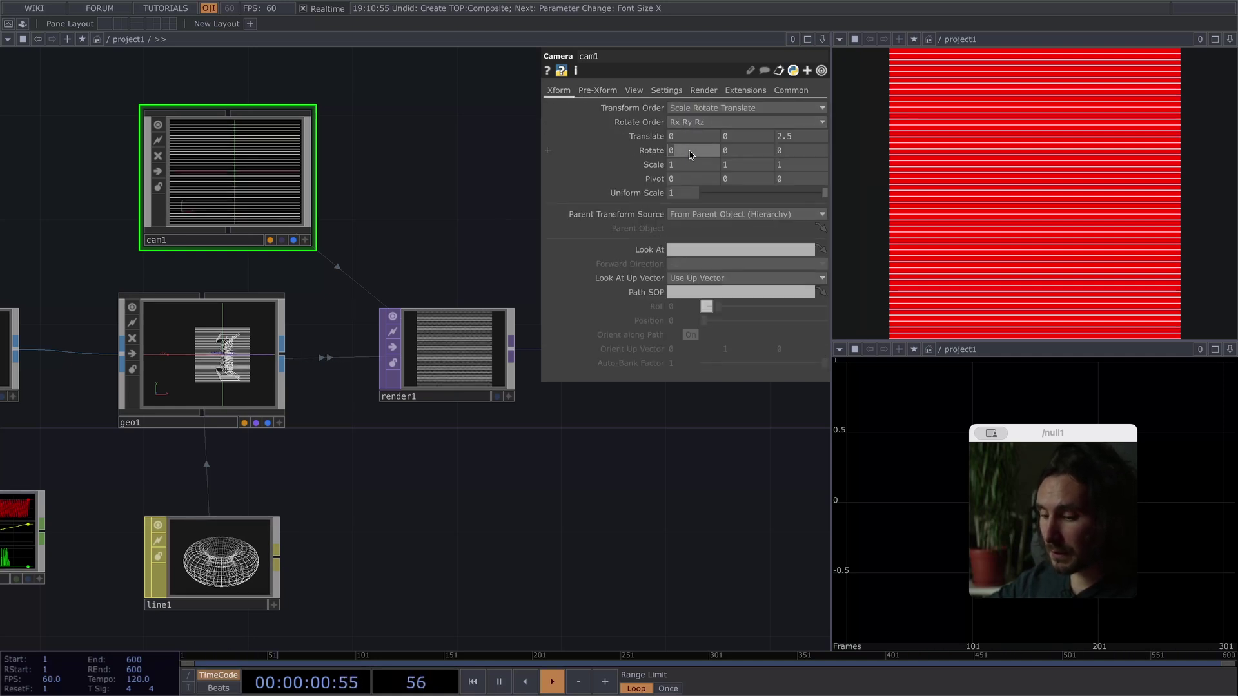
{"action": "left_click", "coordinate": [484, 187]}
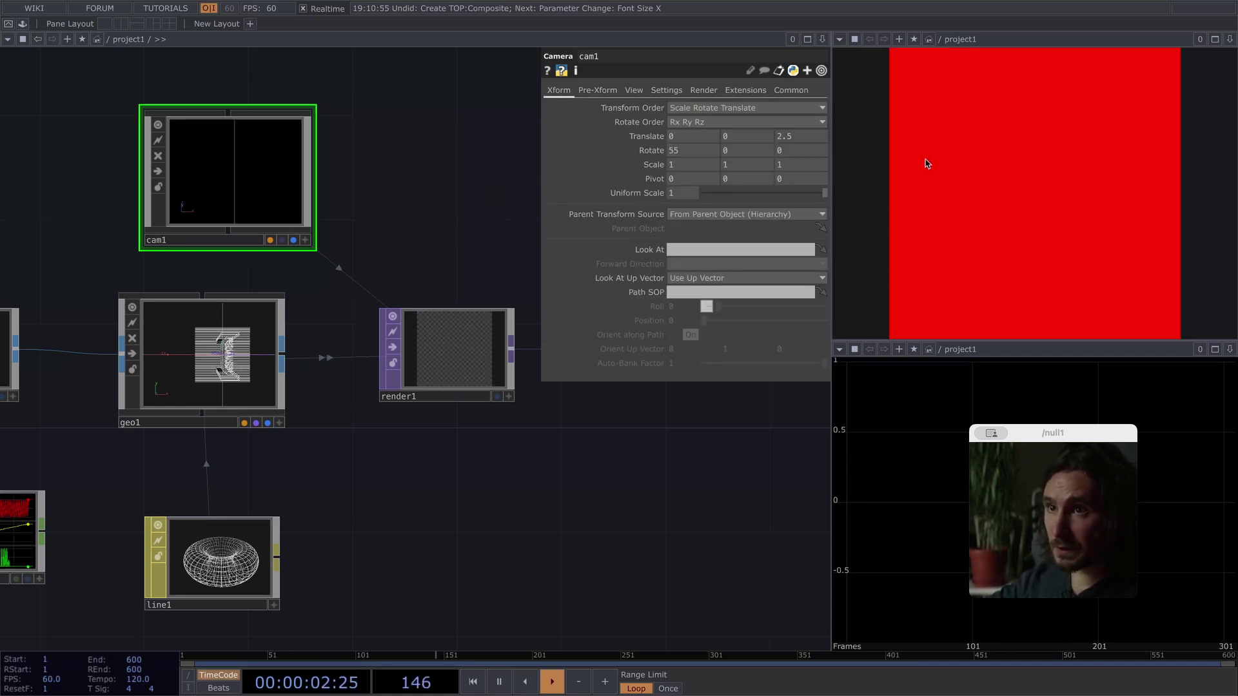
Set cam1's translation to Y 4 and Z 2.88, and its pivot to Y -4 and Z -7.8.
{"action": "left_click", "coordinate": [810, 136]}
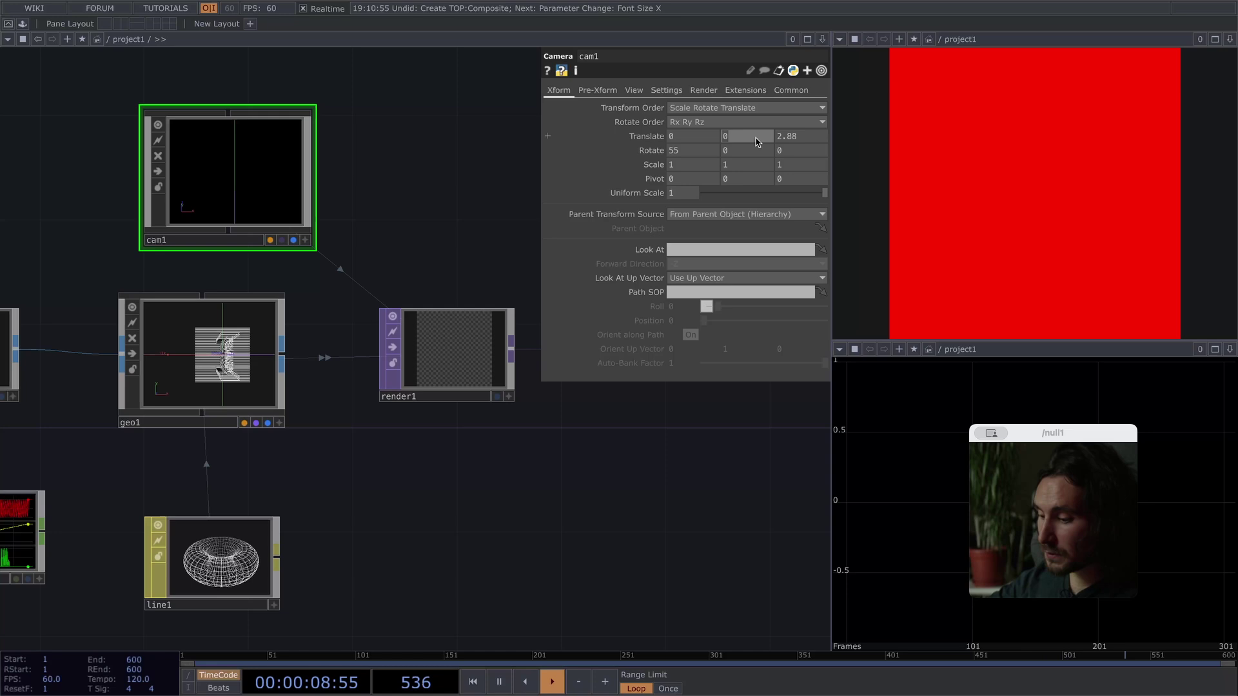
{"action": "scroll", "coordinate": [538, 294], "scroll_direction": "up", "scroll_amount": 1}
{"action": "type", "text": "4"}
{"action": "key", "text": "Return"}
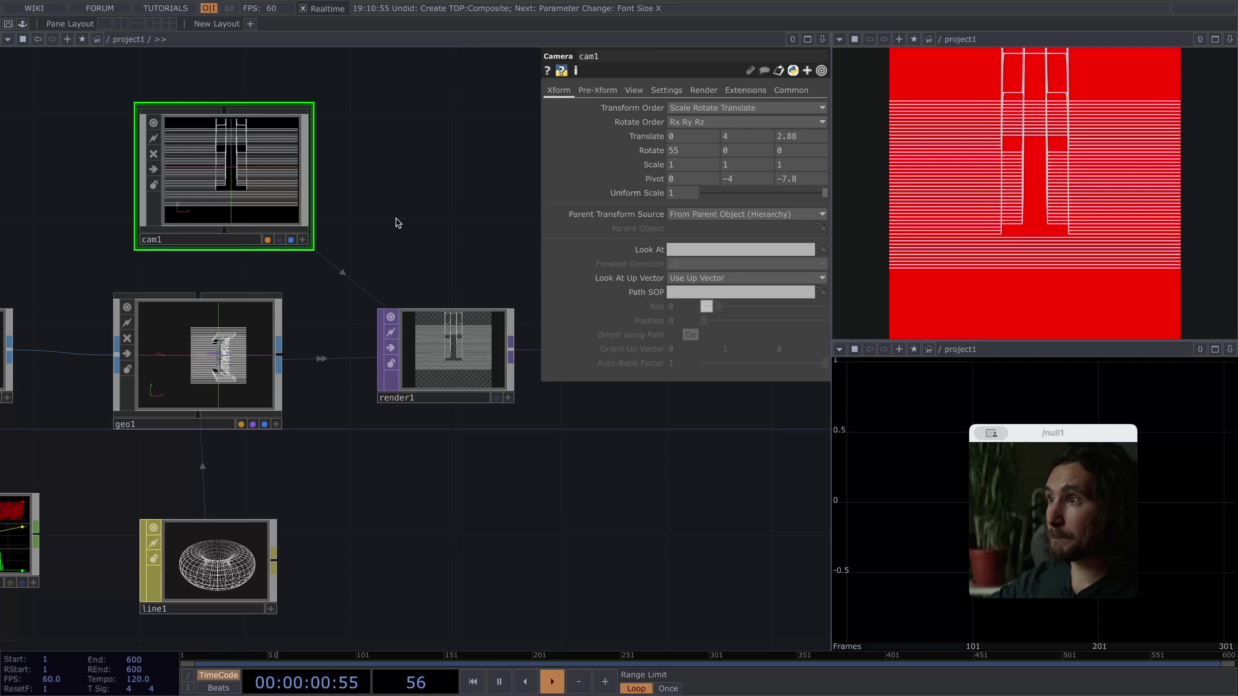
Set grid1's vertical size to 1.5.
{"action": "left_click_drag", "start_coordinate": [371, 236], "coordinate": [534, 266]}
{"action": "scroll", "coordinate": [254, 291], "scroll_direction": "down", "scroll_amount": 10}
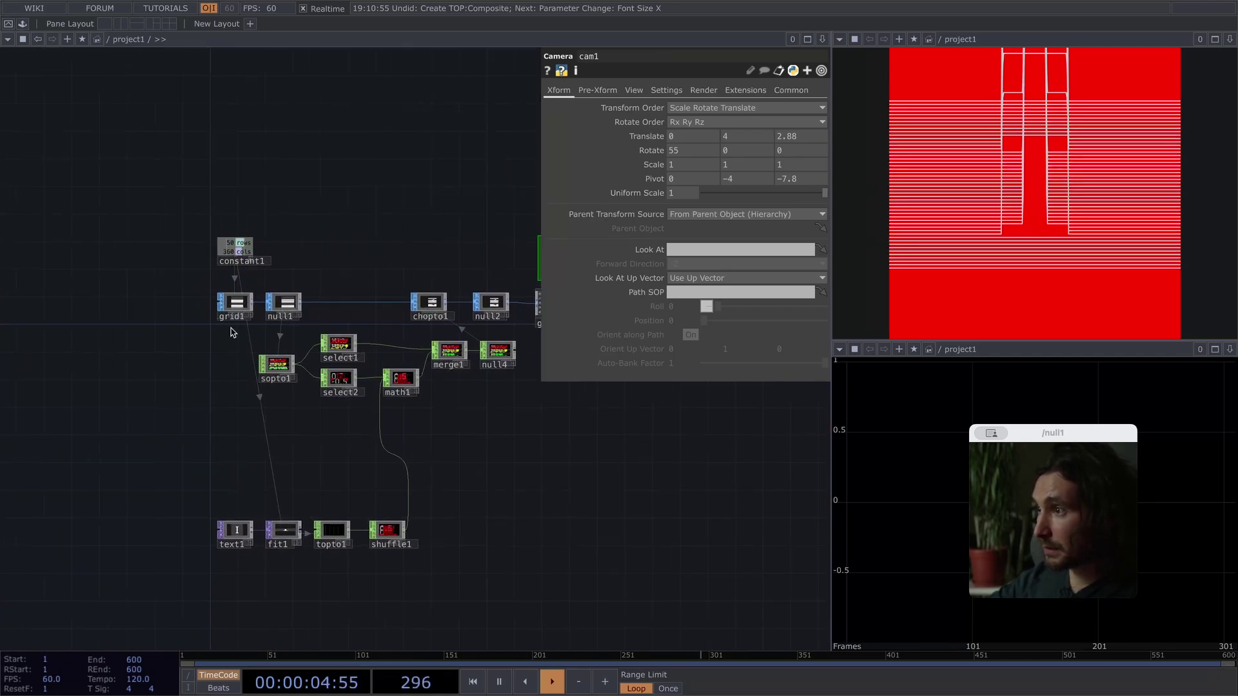
{"action": "left_click", "coordinate": [234, 304]}
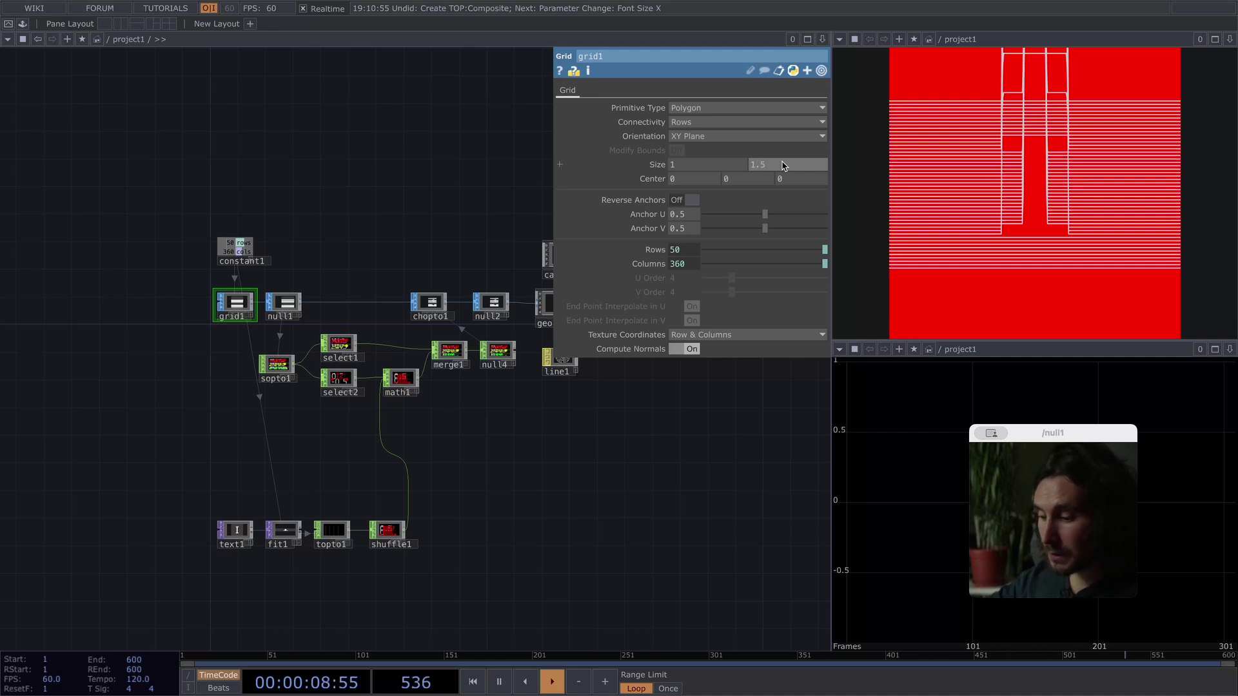
Move text1 farther away from fit1 to leave free space between the two nodes.
{"action": "left_click_drag", "start_coordinate": [668, 480], "coordinate": [752, 494]}
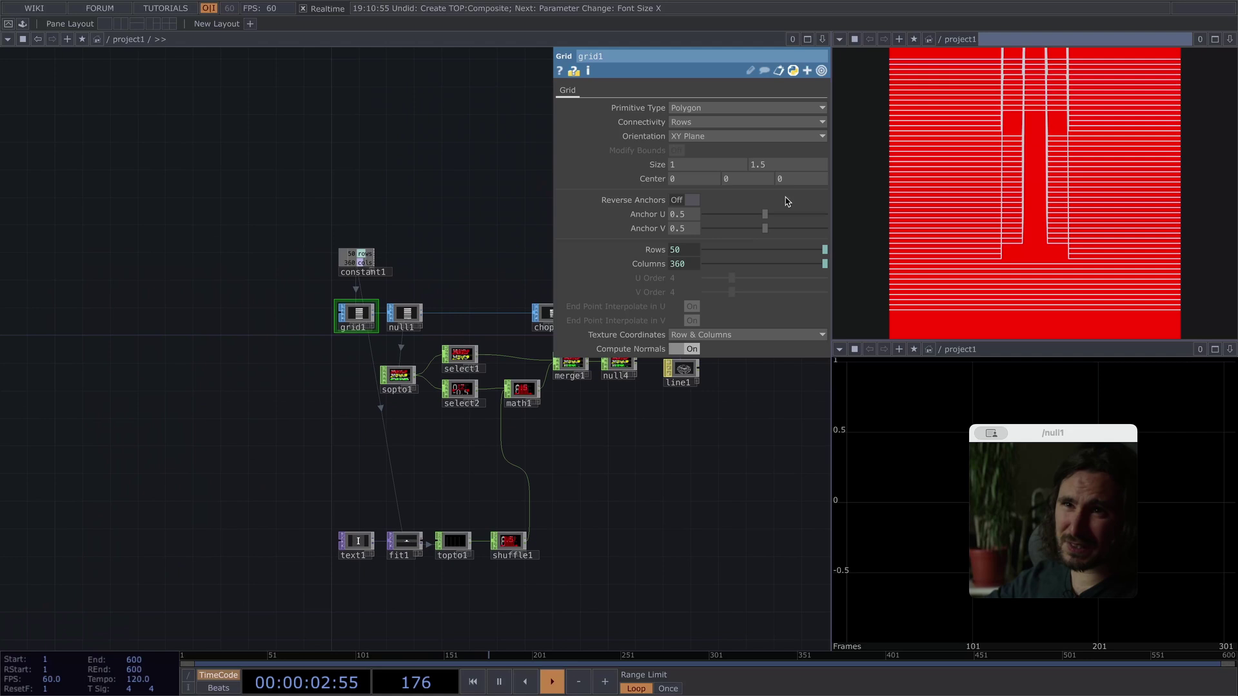
{"action": "left_click_drag", "start_coordinate": [358, 541], "coordinate": [240, 542]}
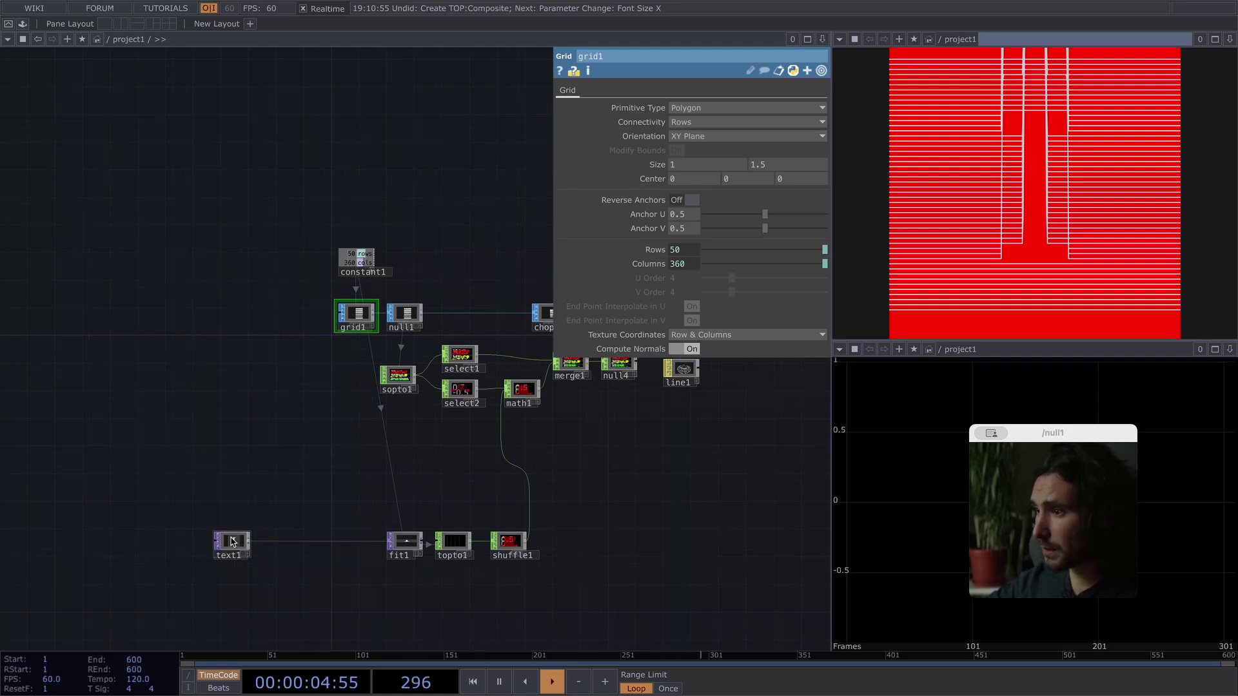
Insert a Transform TOP between text1 and fit1, and drive its rotation with an expression of elapsed seconds times 10.
{"action": "scroll", "coordinate": [310, 538], "scroll_direction": "up", "scroll_amount": 6}
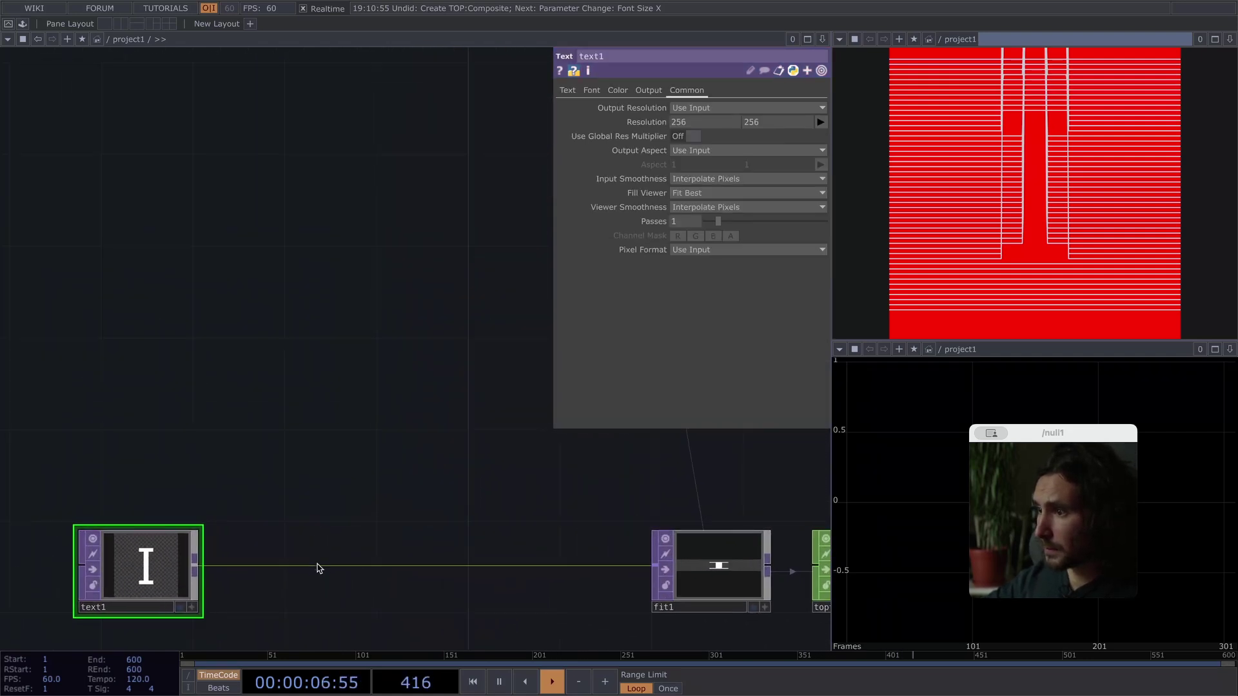
{"action": "right_click", "coordinate": [319, 562]}
{"action": "left_click", "coordinate": [328, 548]}
{"action": "type", "text": "trans"}
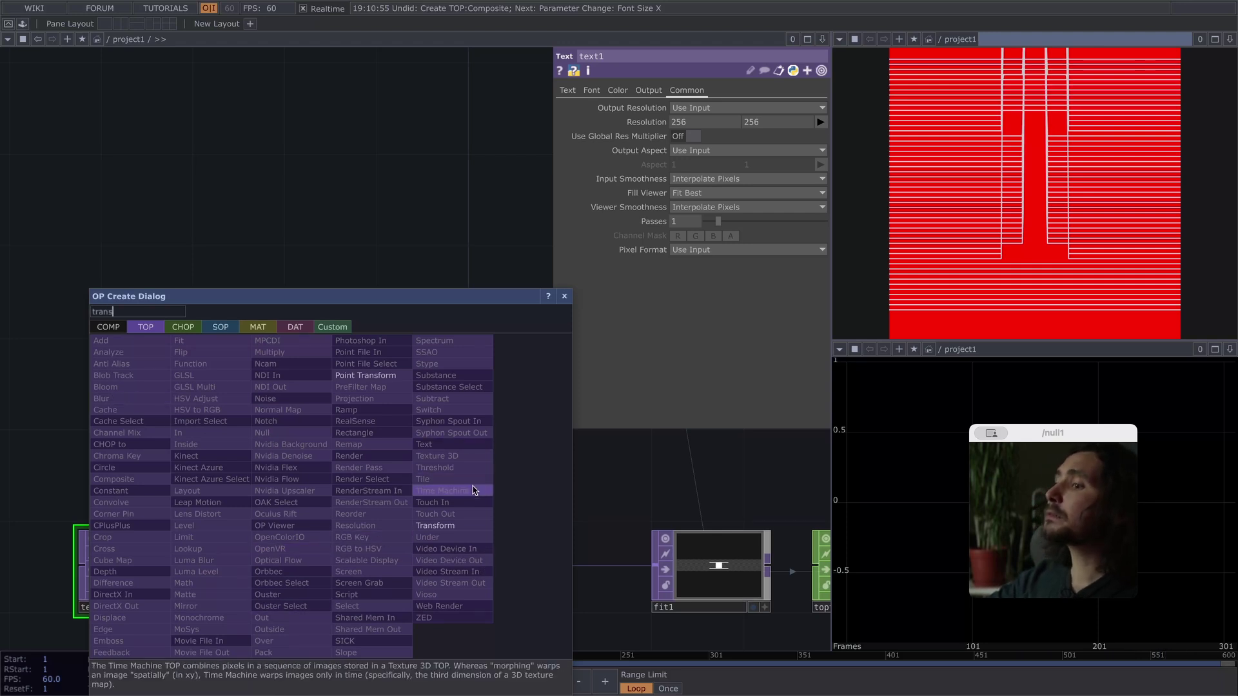
{"action": "left_click", "coordinate": [453, 527]}
{"action": "left_click", "coordinate": [312, 570]}
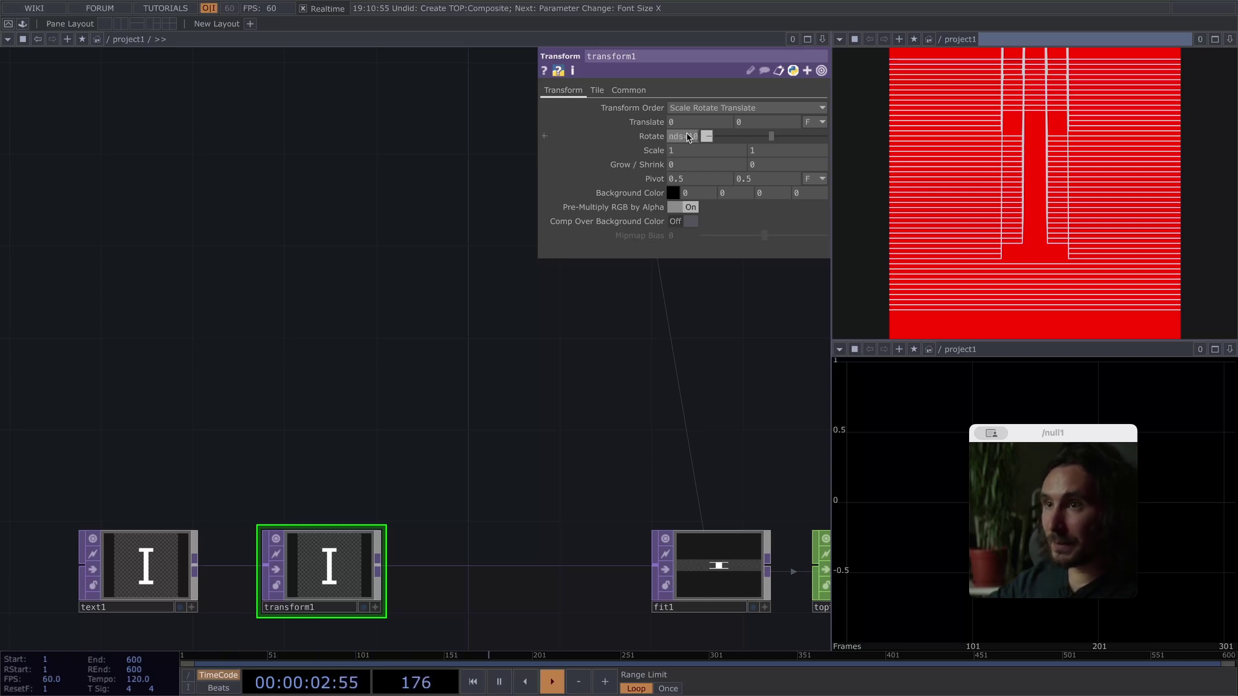
{"action": "key", "text": "Return"}
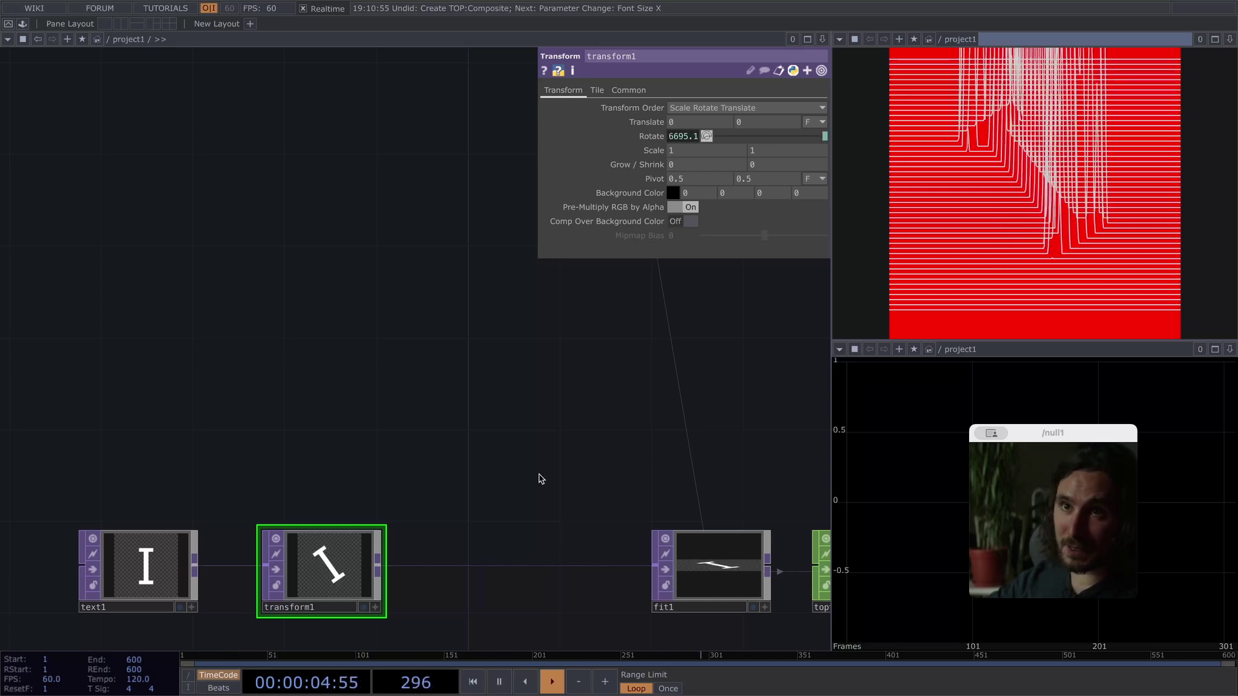
Insert a Math CHOP between shuffle1 and math1, and set its Multiply to 0.25.
{"action": "left_click_drag", "start_coordinate": [542, 470], "coordinate": [220, 471]}
{"action": "left_click_drag", "start_coordinate": [514, 415], "coordinate": [233, 516]}
{"action": "left_click_drag", "start_coordinate": [453, 498], "coordinate": [577, 455]}
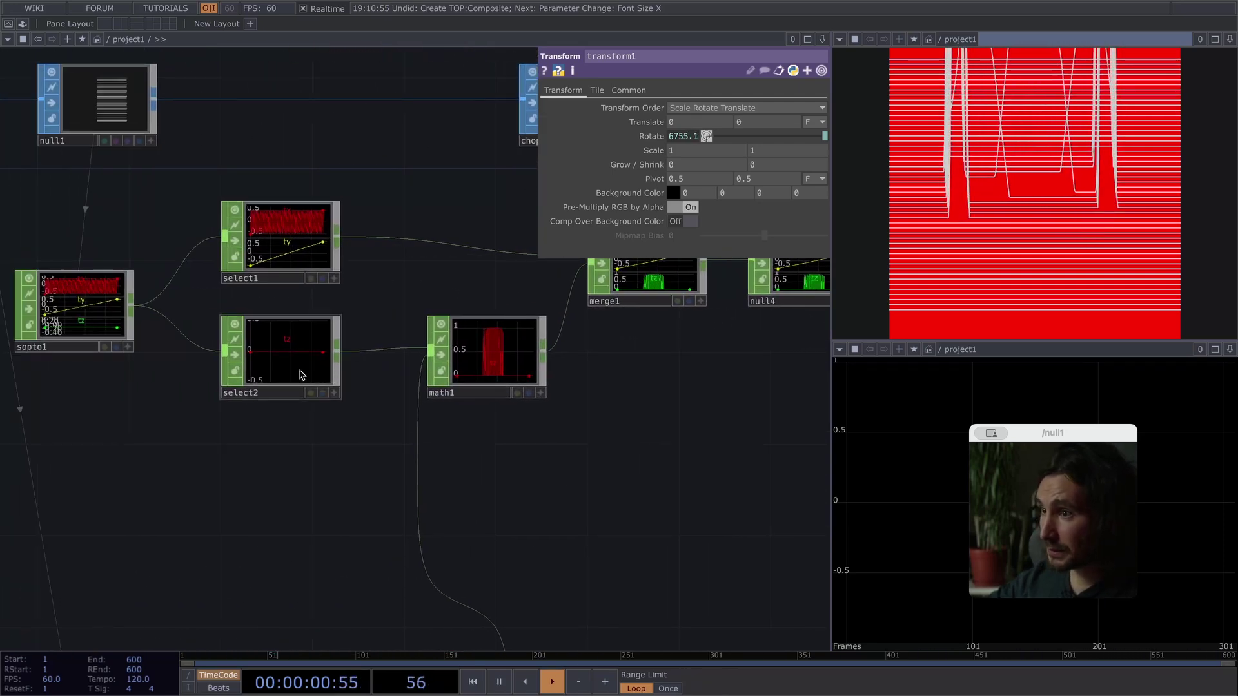
{"action": "right_click", "coordinate": [417, 440]}
{"action": "left_click", "coordinate": [452, 449]}
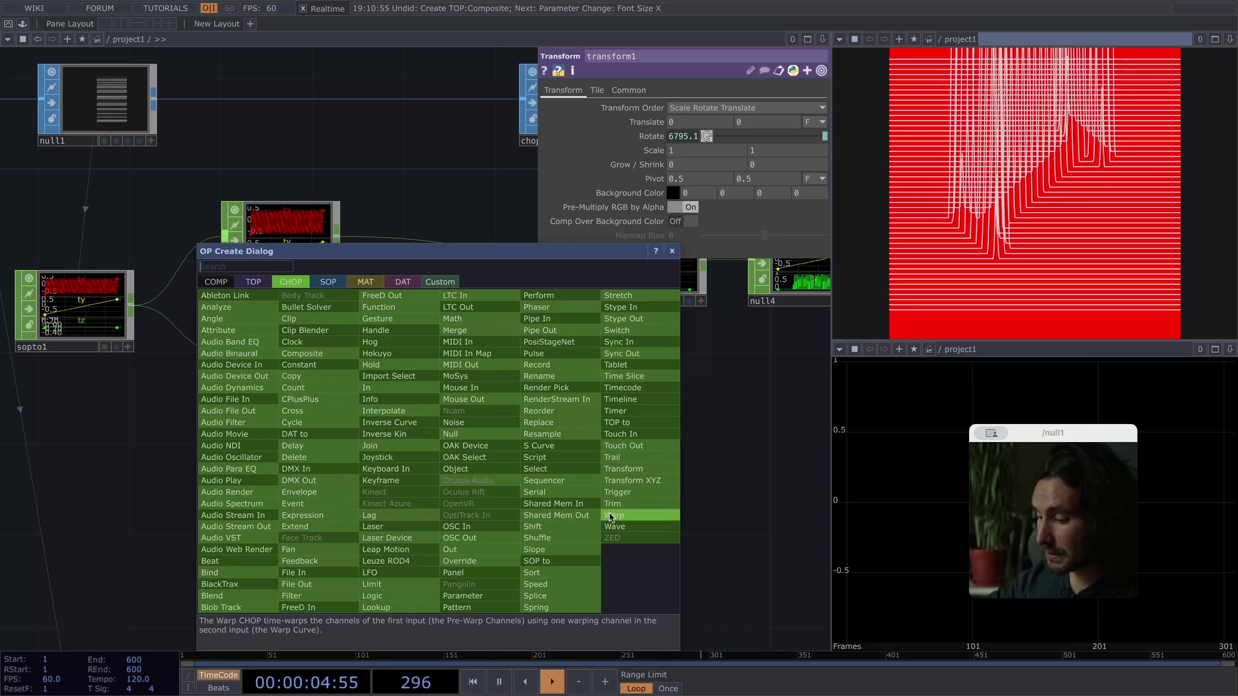
{"action": "type", "text": "math"}
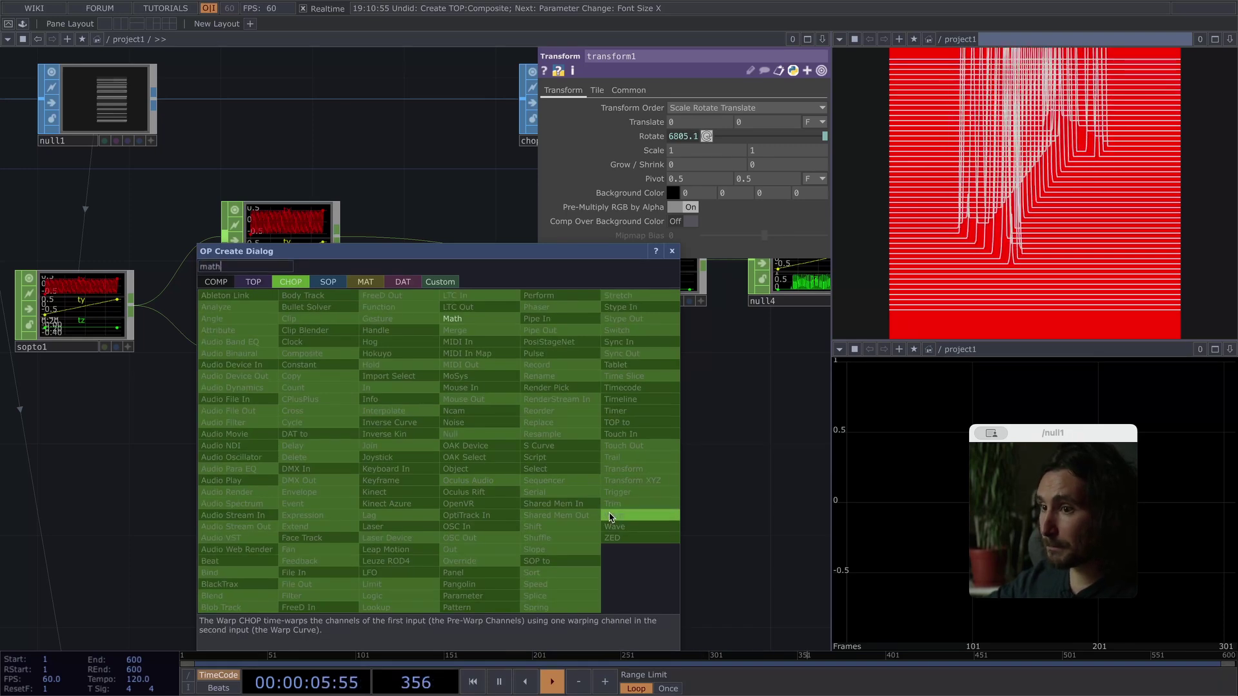
{"action": "left_click", "coordinate": [492, 320]}
{"action": "left_click", "coordinate": [460, 569]}
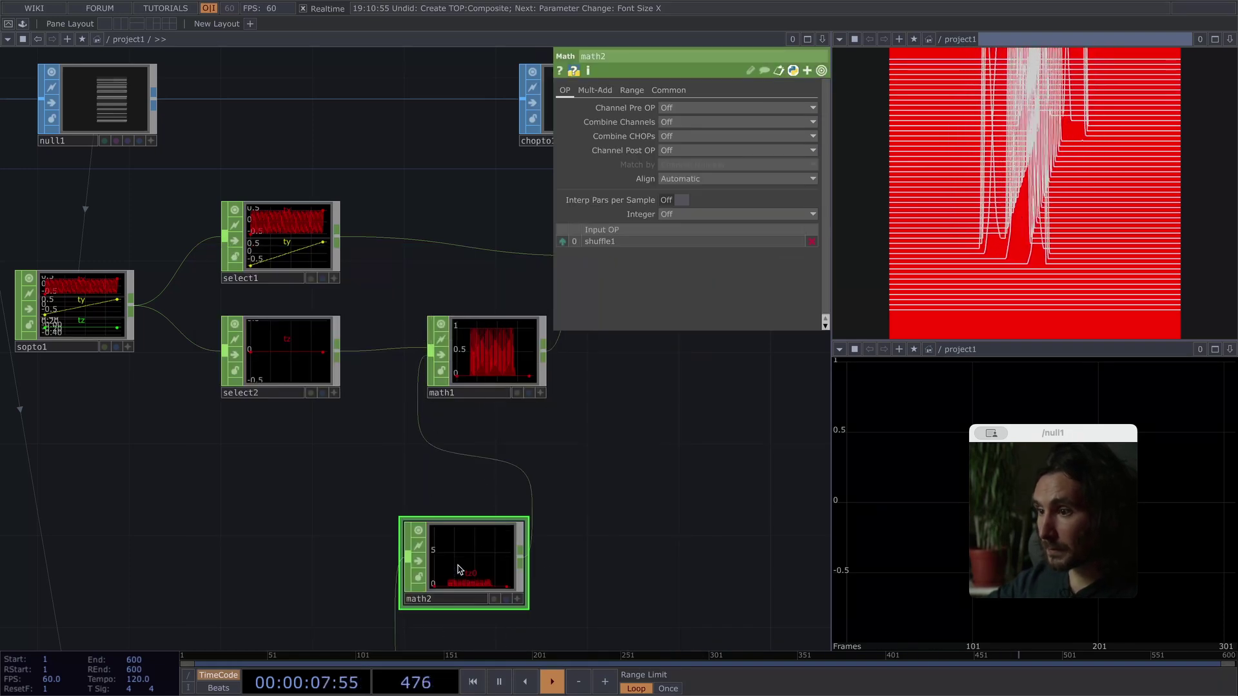
{"action": "left_click", "coordinate": [595, 91]}
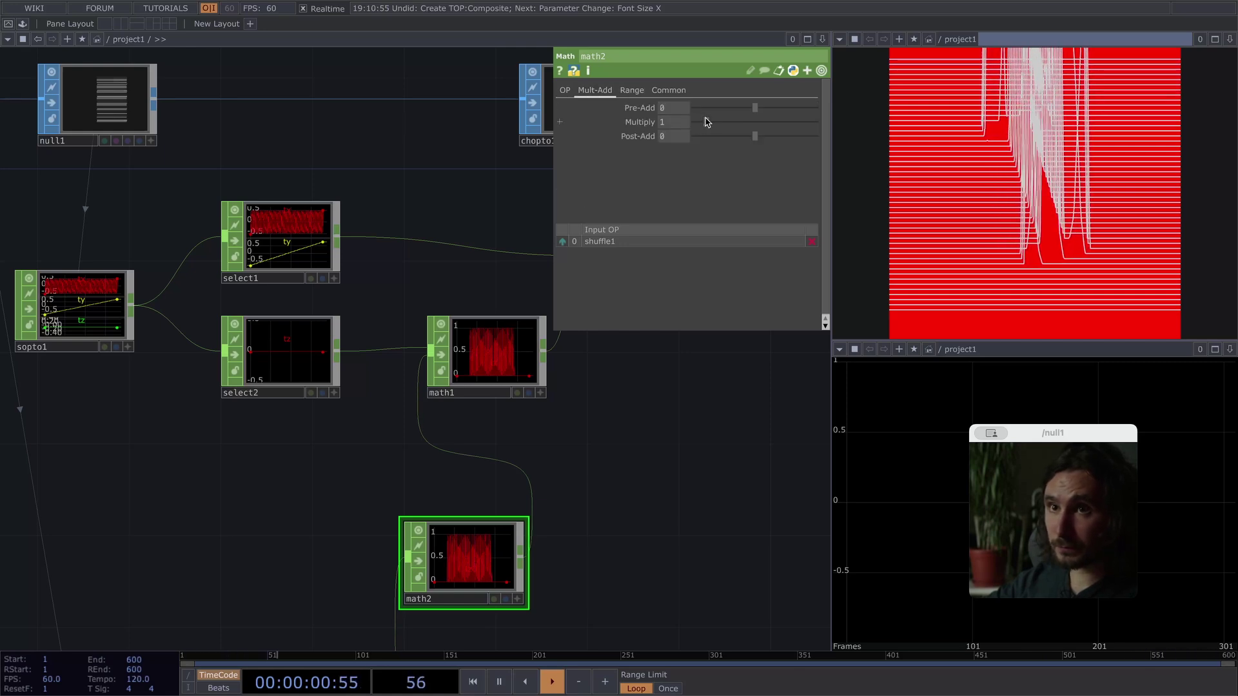
{"action": "left_click_drag", "start_coordinate": [706, 119], "coordinate": [697, 119]}
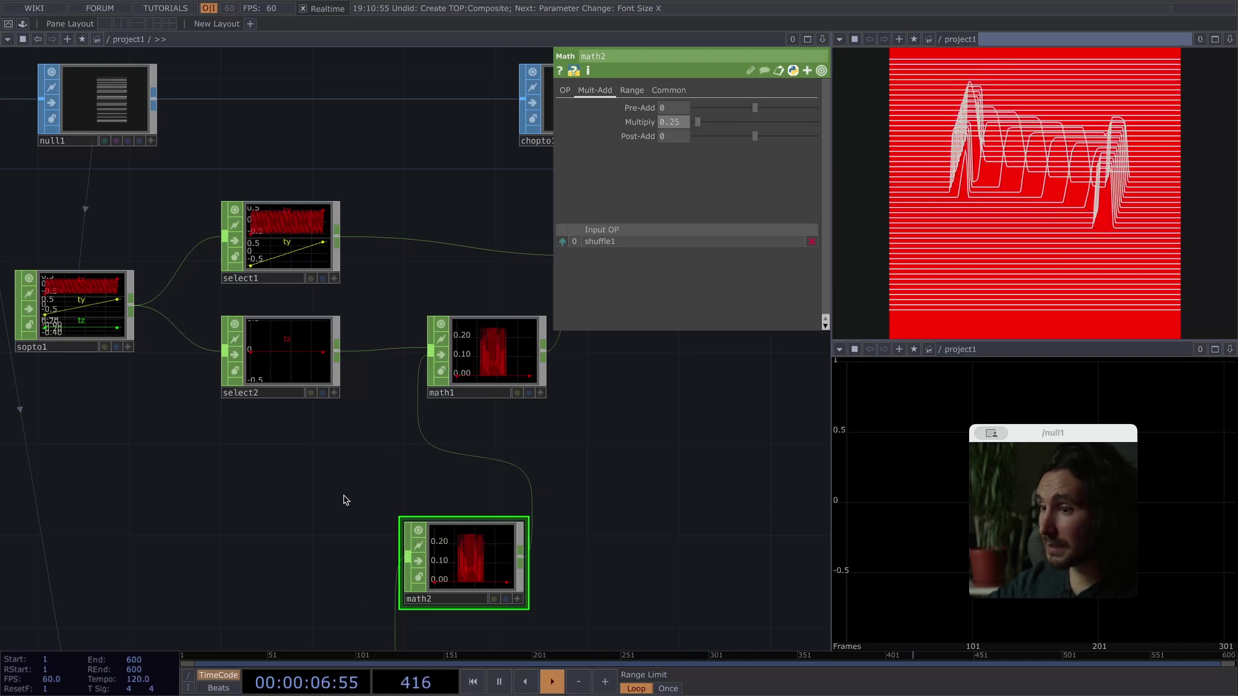
Insert a Blur TOP between transform1 and fit1, and place it in the gap between those two nodes.
{"action": "left_click_drag", "start_coordinate": [345, 500], "coordinate": [798, 84]}
{"action": "left_click_drag", "start_coordinate": [287, 347], "coordinate": [379, 295]}
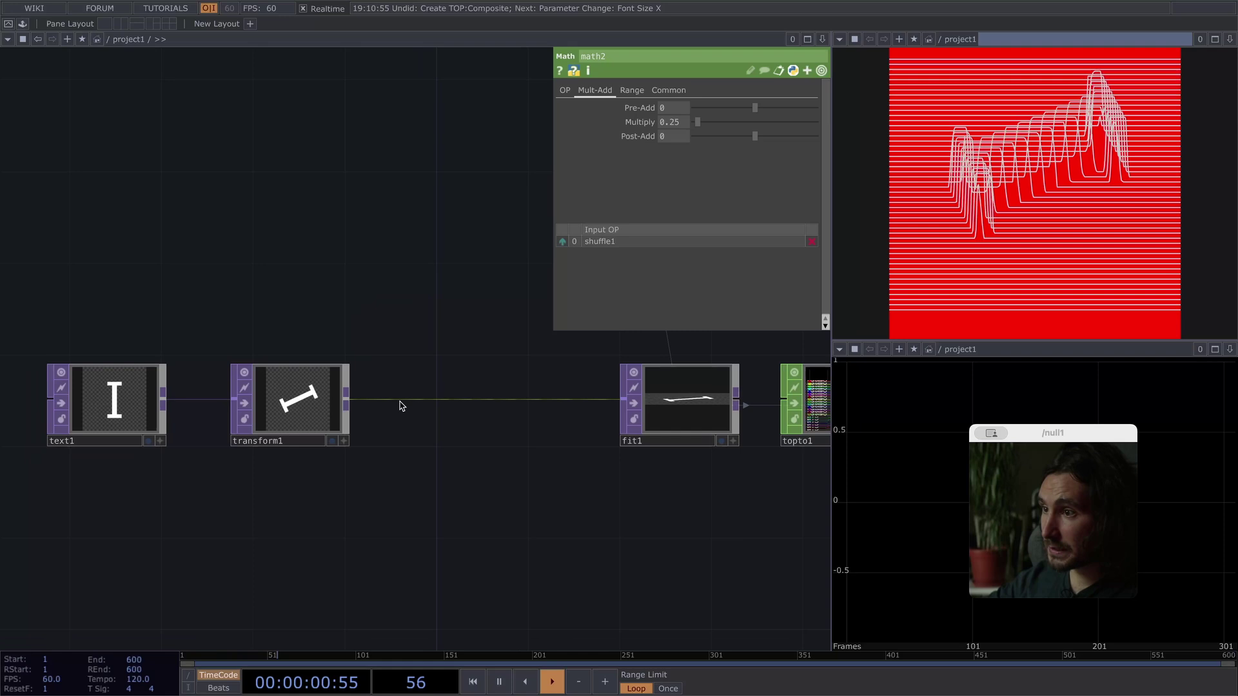
{"action": "right_click", "coordinate": [400, 406]}
{"action": "left_click", "coordinate": [438, 387]}
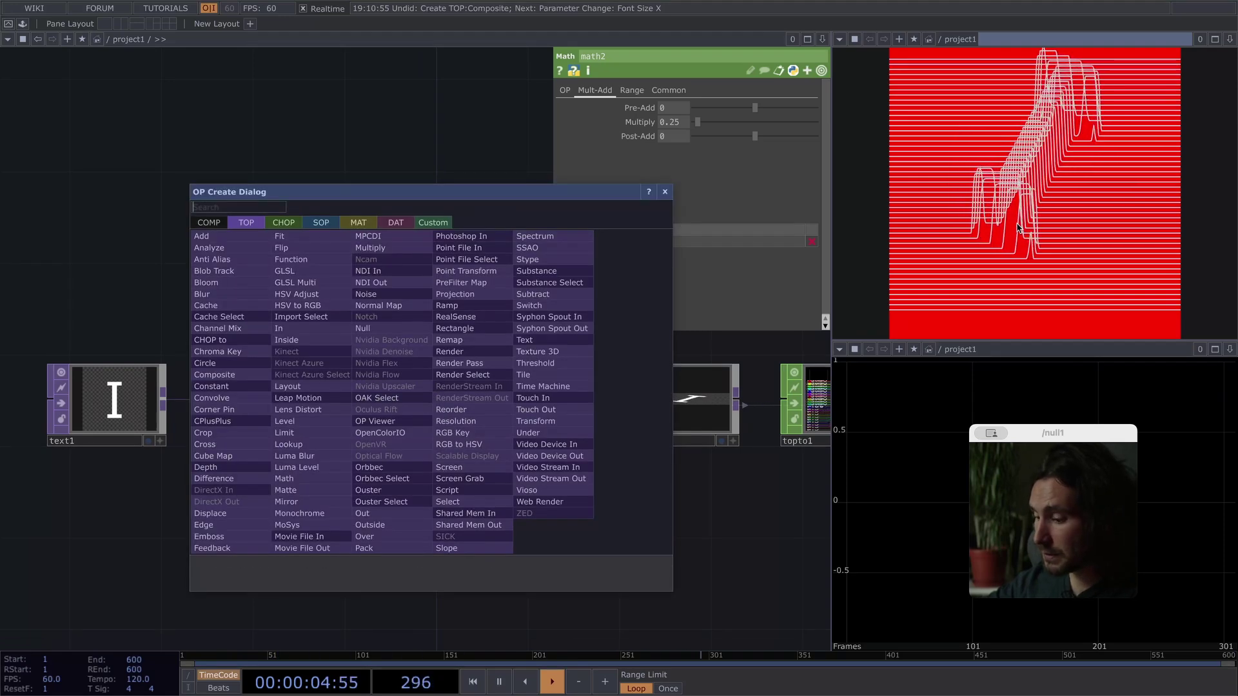
{"action": "type", "text": "blur"}
{"action": "key", "text": "Return"}
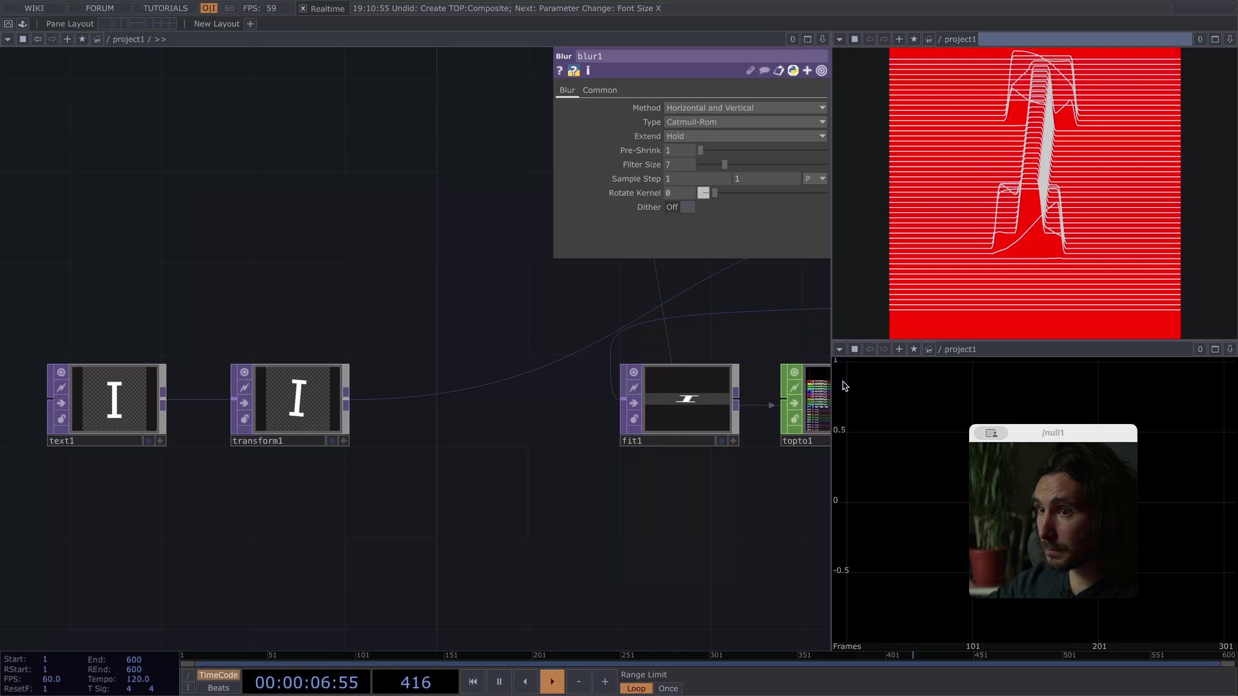
{"action": "scroll", "coordinate": [658, 507], "scroll_direction": "down", "scroll_amount": 6}
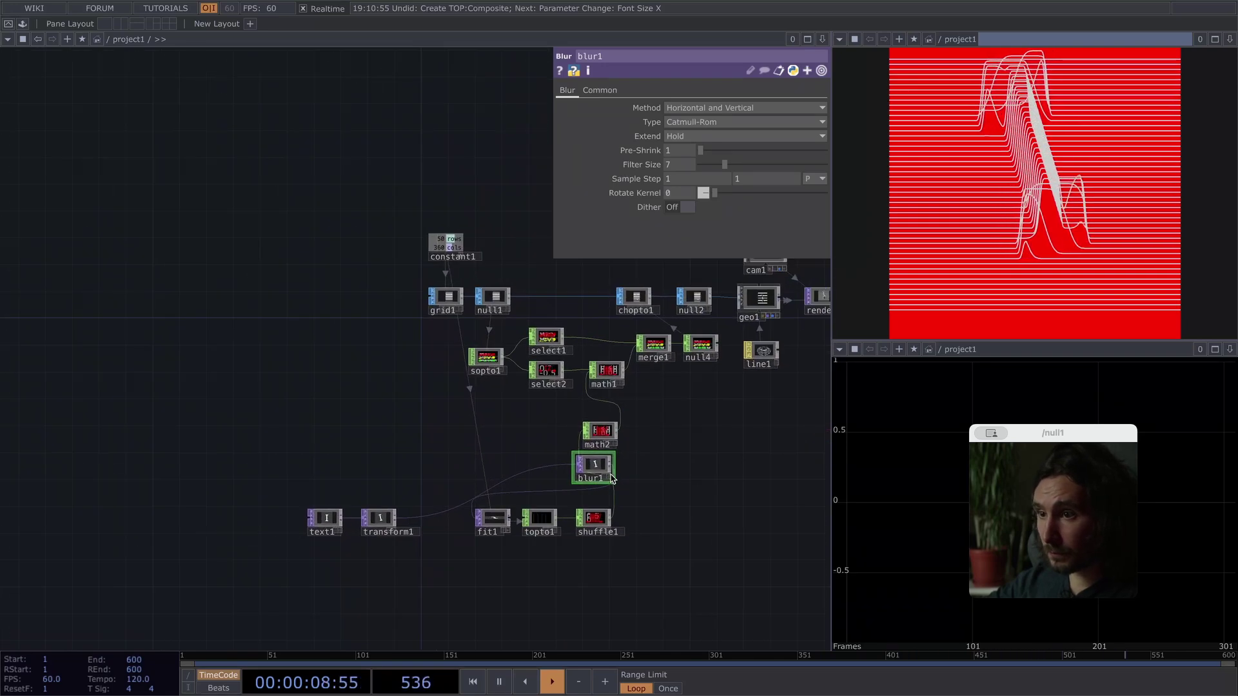
{"action": "left_click_drag", "start_coordinate": [611, 478], "coordinate": [453, 529]}
Set blur1's Filter Size to 23 and Pre-Shrink to 2, after trying a Filter Size of 32.
{"action": "scroll", "coordinate": [445, 522], "scroll_direction": "up", "scroll_amount": 5}
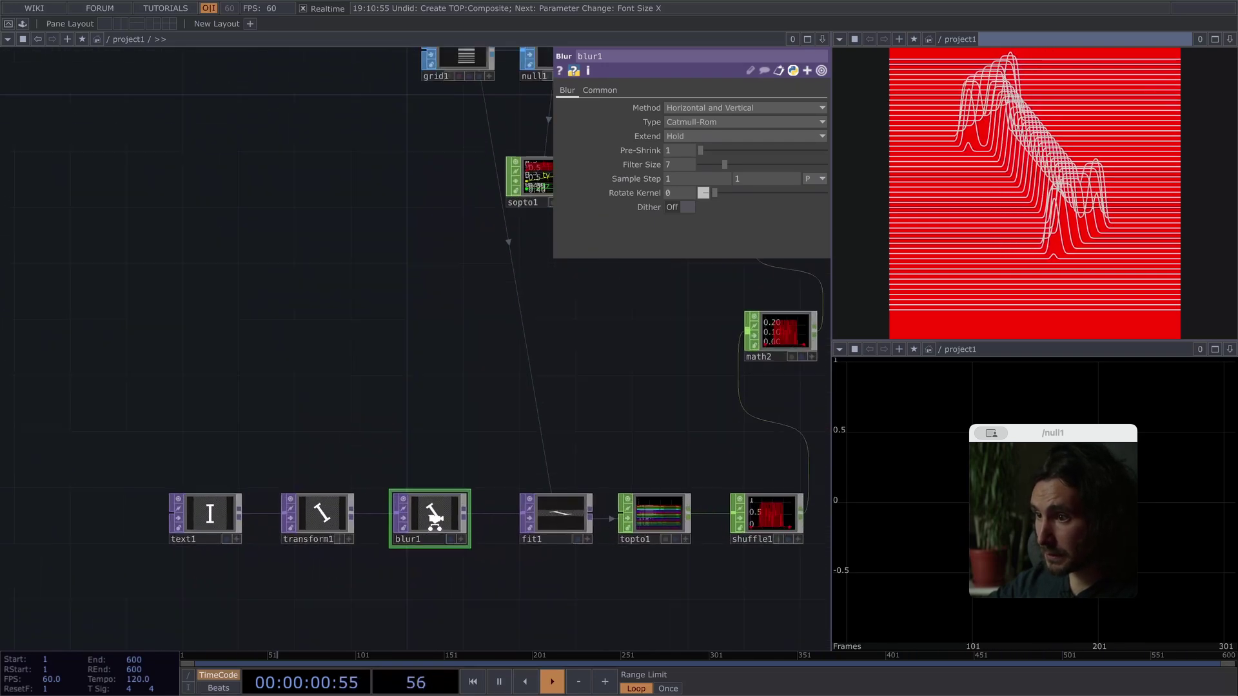
{"action": "scroll", "coordinate": [432, 508], "scroll_direction": "up", "scroll_amount": 4}
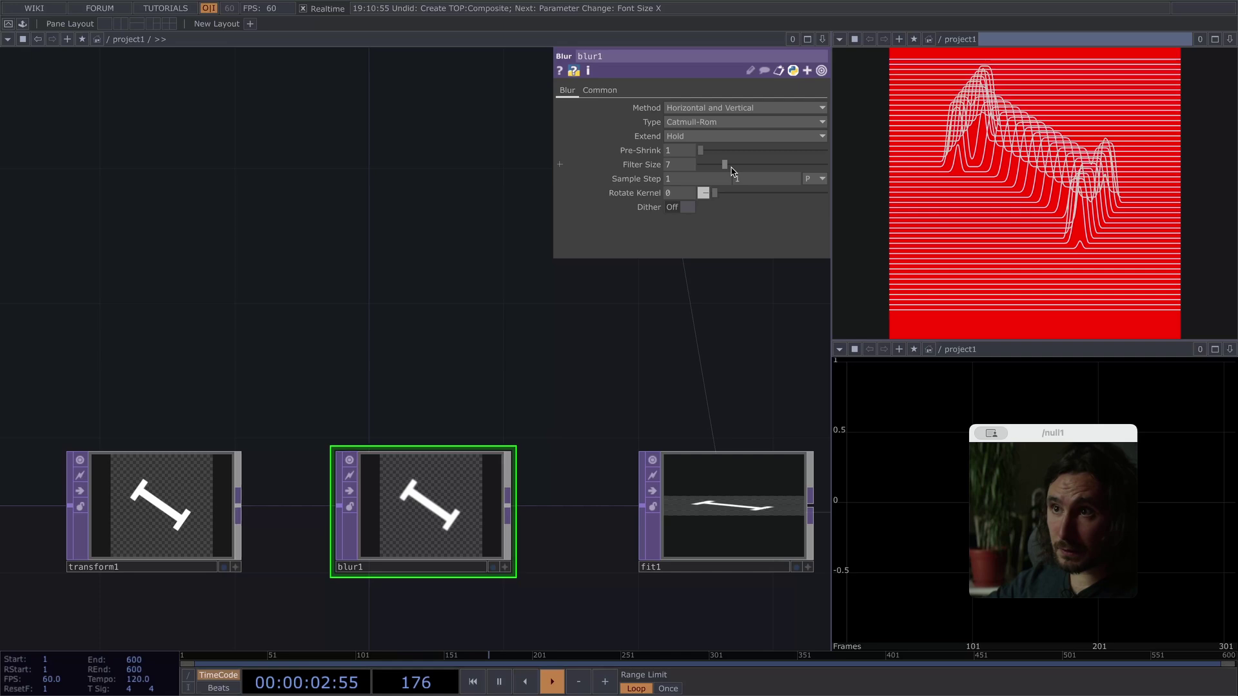
{"action": "left_click_drag", "start_coordinate": [733, 171], "coordinate": [828, 165]}
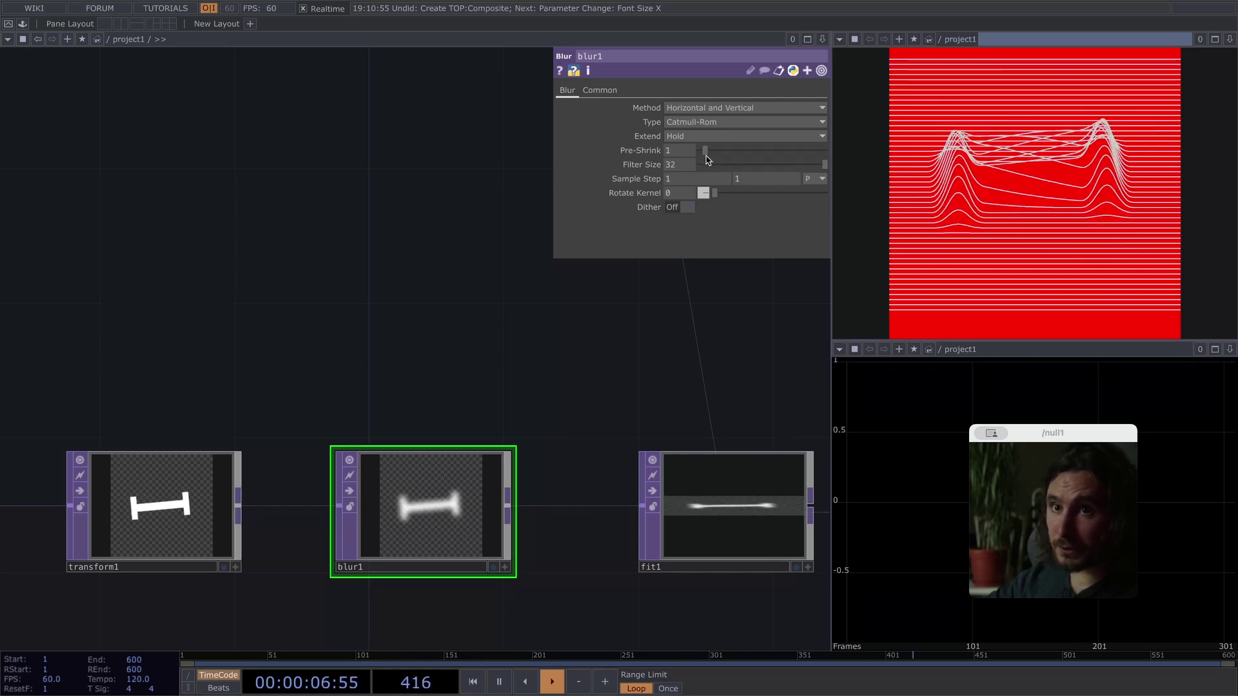
{"action": "left_click_drag", "start_coordinate": [547, 381], "coordinate": [99, 402]}
{"action": "left_click_drag", "start_coordinate": [423, 385], "coordinate": [332, 432]}
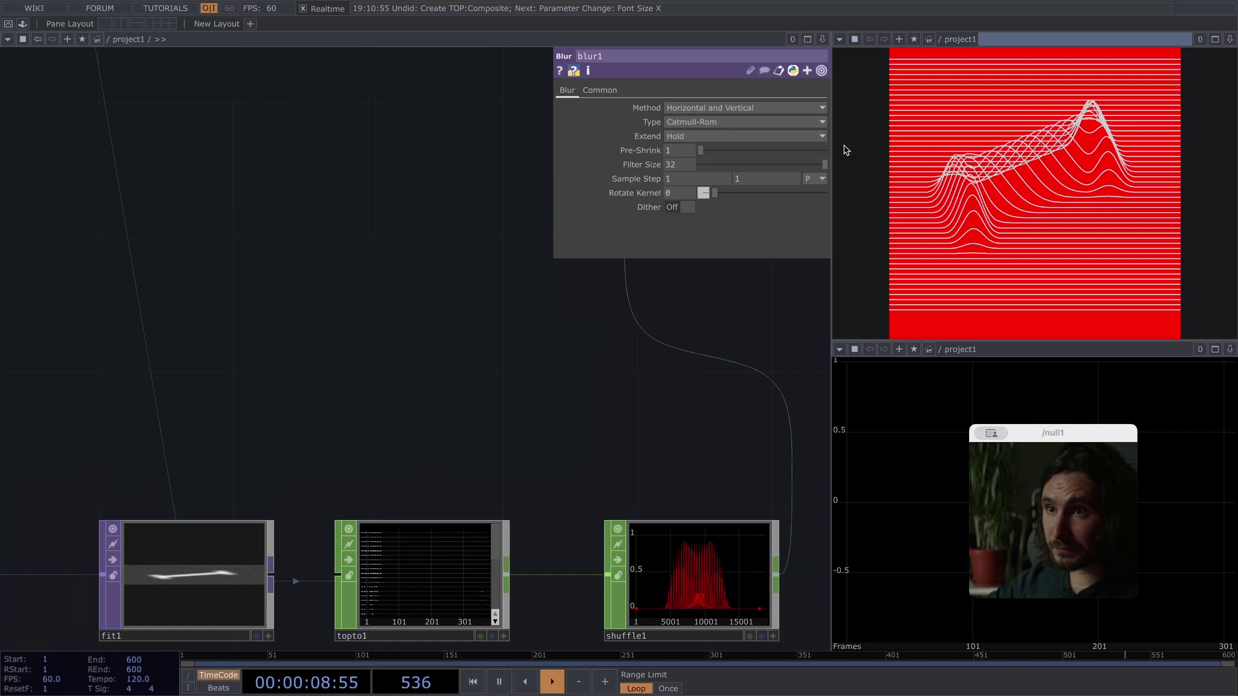
{"action": "left_click_drag", "start_coordinate": [824, 166], "coordinate": [789, 168]}
{"action": "left_click", "coordinate": [715, 152]}
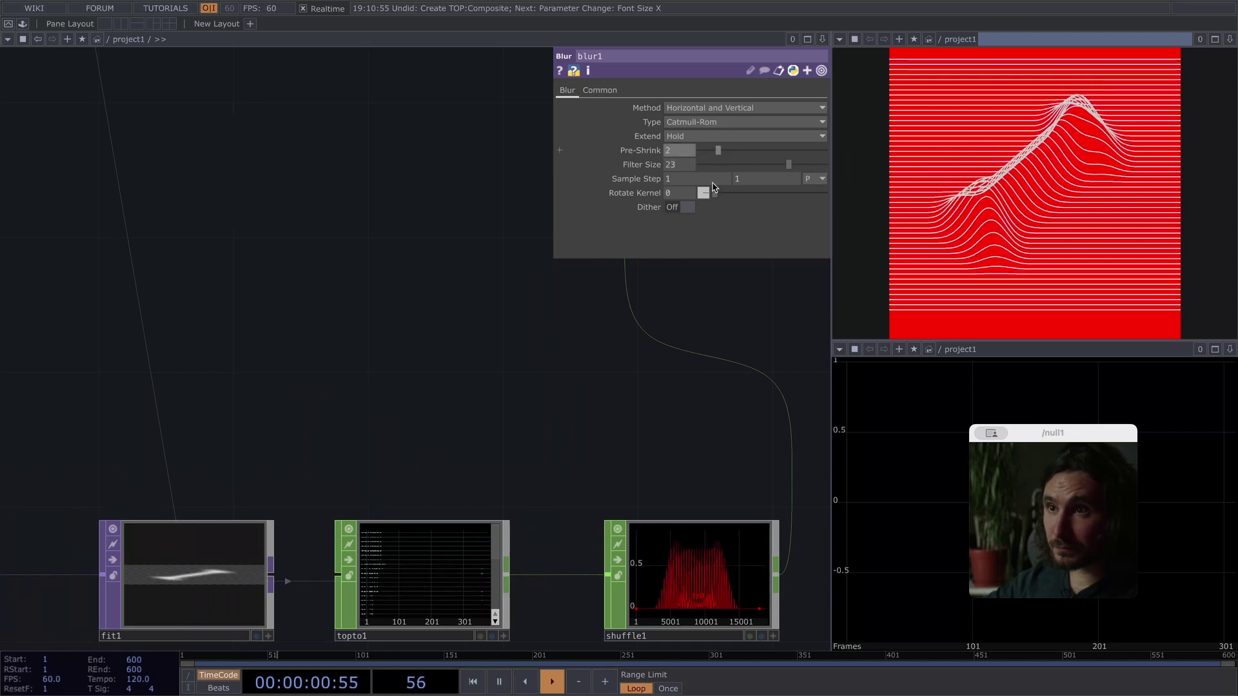
Try math2's Multiply at 1.6 and 1.12, and undo the change.
{"action": "scroll", "coordinate": [409, 492], "scroll_direction": "down", "scroll_amount": 10}
{"action": "left_click", "coordinate": [401, 275]}
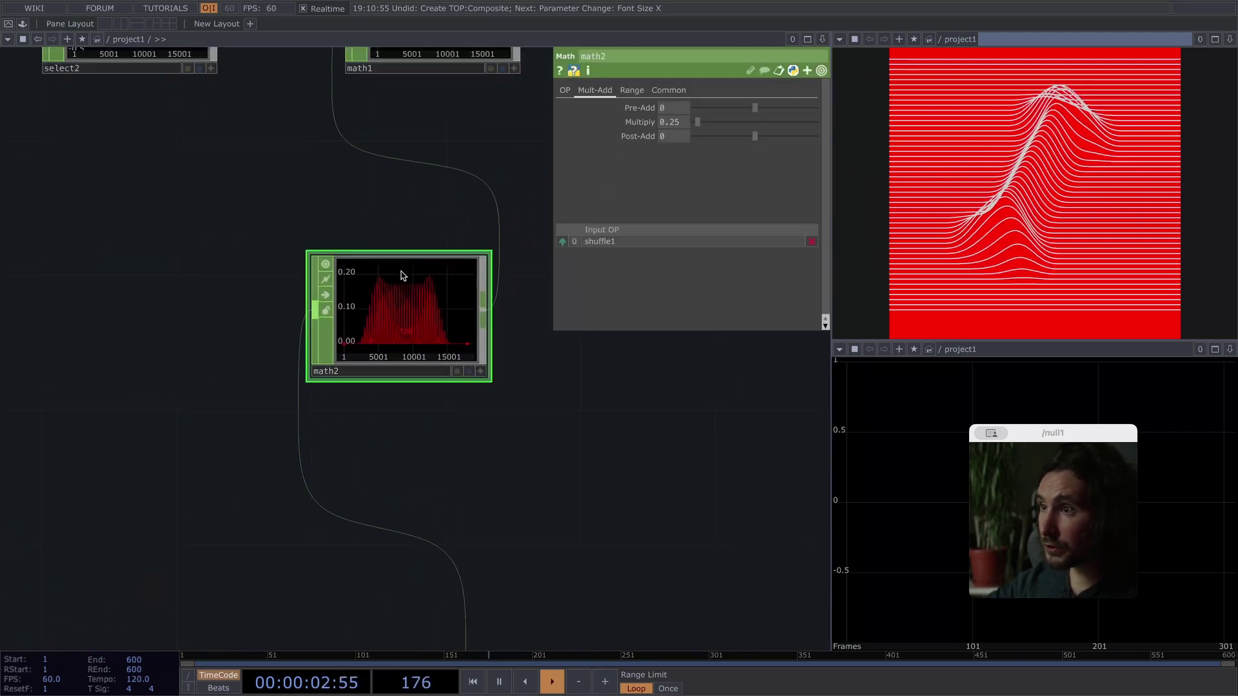
{"action": "left_click_drag", "start_coordinate": [709, 122], "coordinate": [713, 126]}
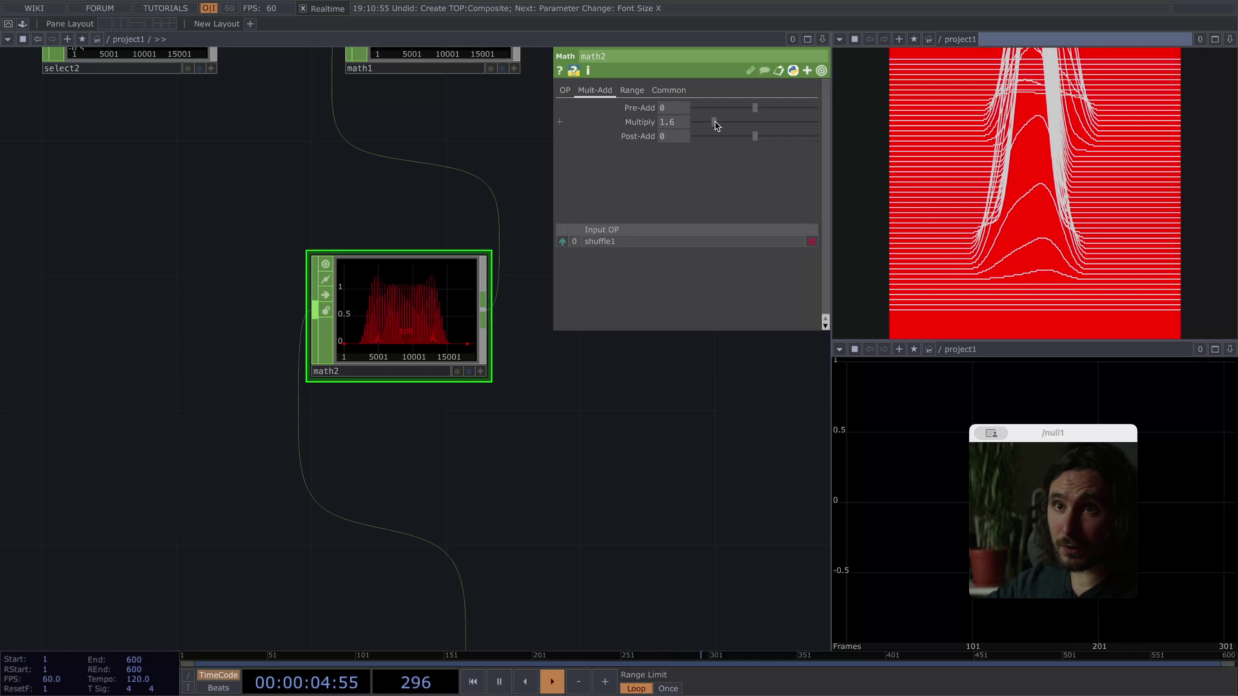
{"action": "left_click_drag", "start_coordinate": [715, 125], "coordinate": [710, 124]}
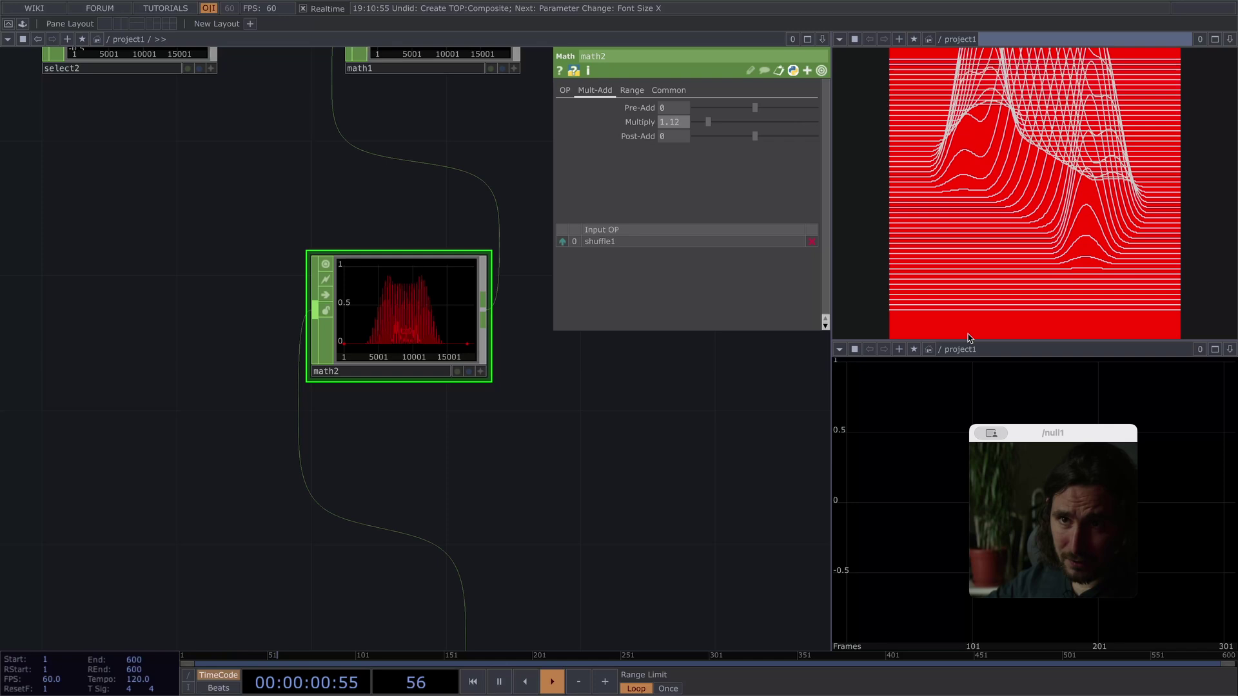
{"action": "key", "text": "ctrl+z"}
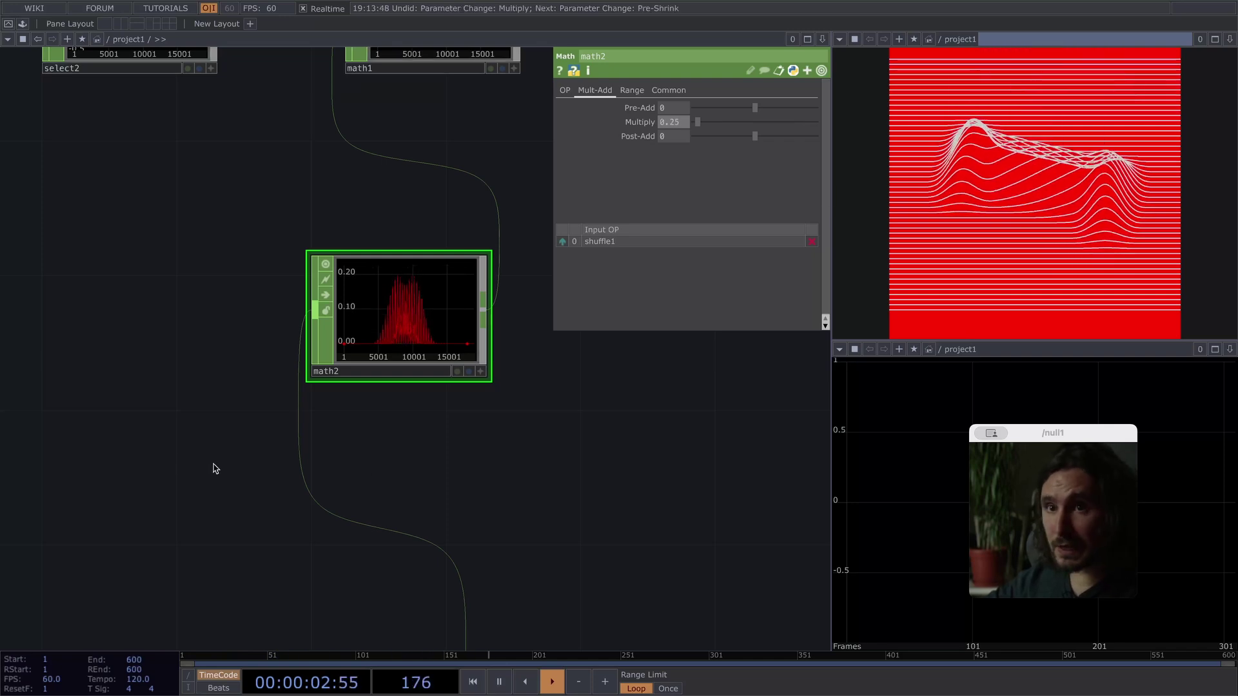
Set text1's pixel format to 32-bit float (RGBA).
{"action": "mouse_move", "coordinate": [607, 429]}
{"action": "left_mouse_down"}
{"action": "mouse_move", "coordinate": [688, 420]}
{"action": "mouse_move", "coordinate": [682, 58]}
{"action": "left_mouse_up"}
{"action": "left_click_drag", "start_coordinate": [308, 537], "coordinate": [521, 297]}
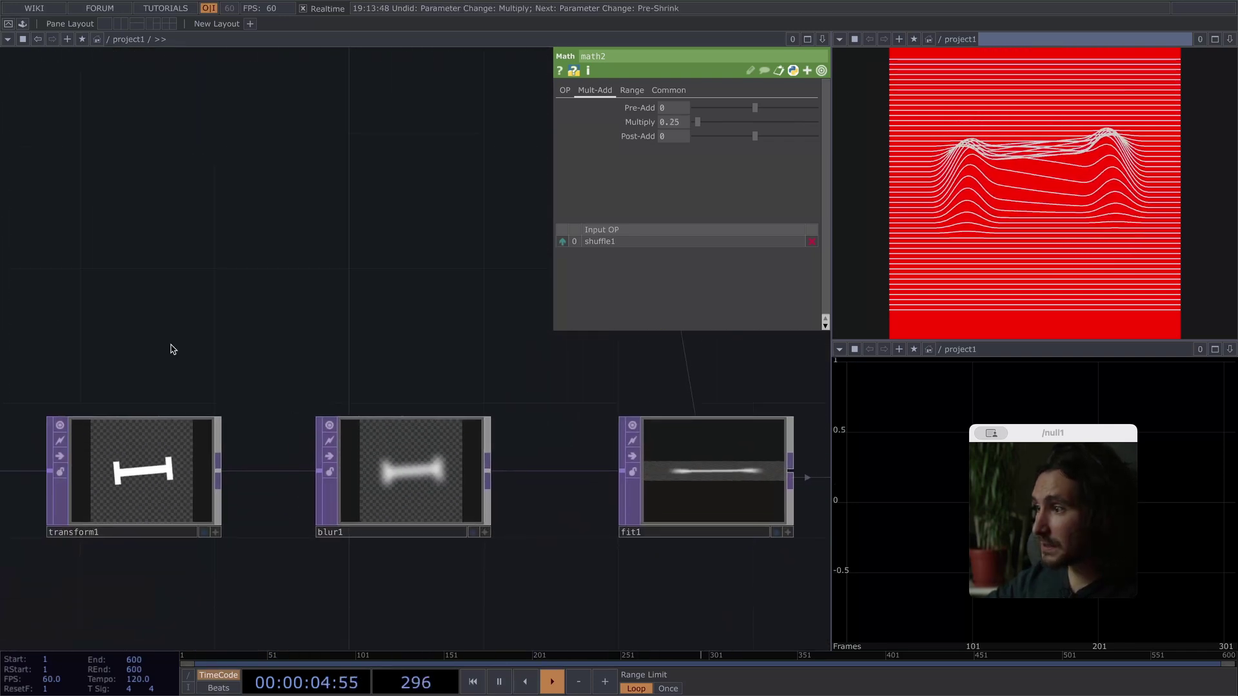
{"action": "left_click_drag", "start_coordinate": [164, 352], "coordinate": [643, 216]}
{"action": "left_click", "coordinate": [372, 324]}
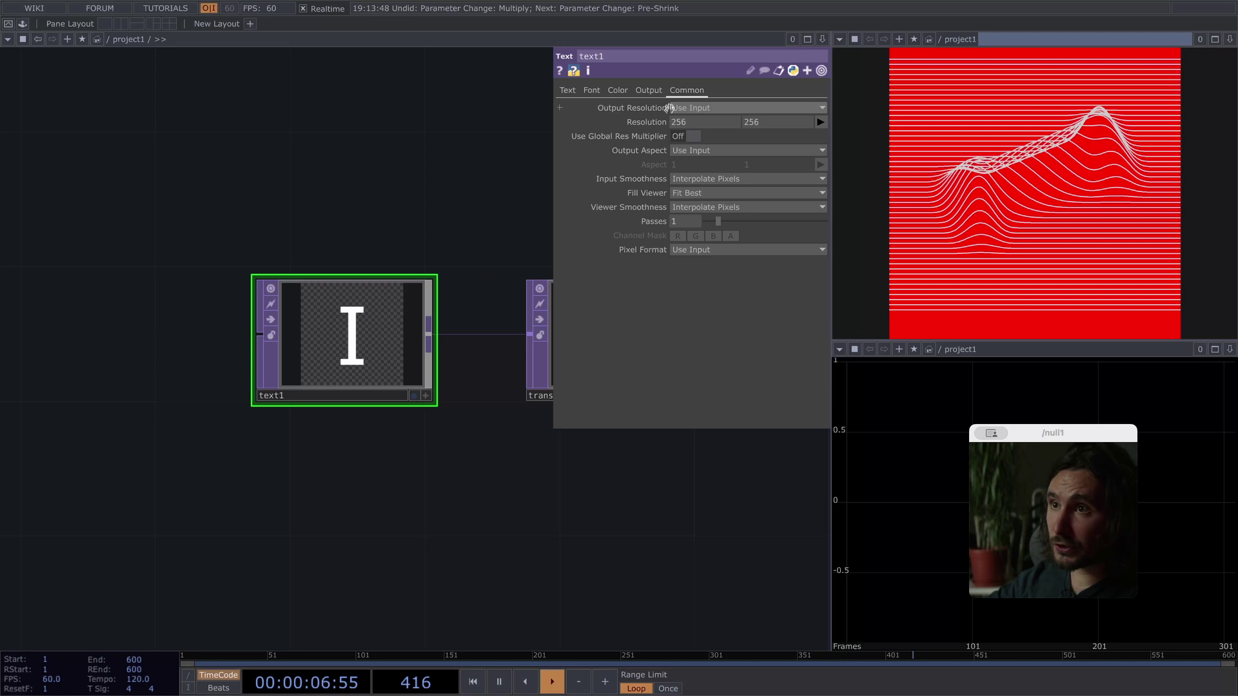
{"action": "left_click", "coordinate": [717, 250]}
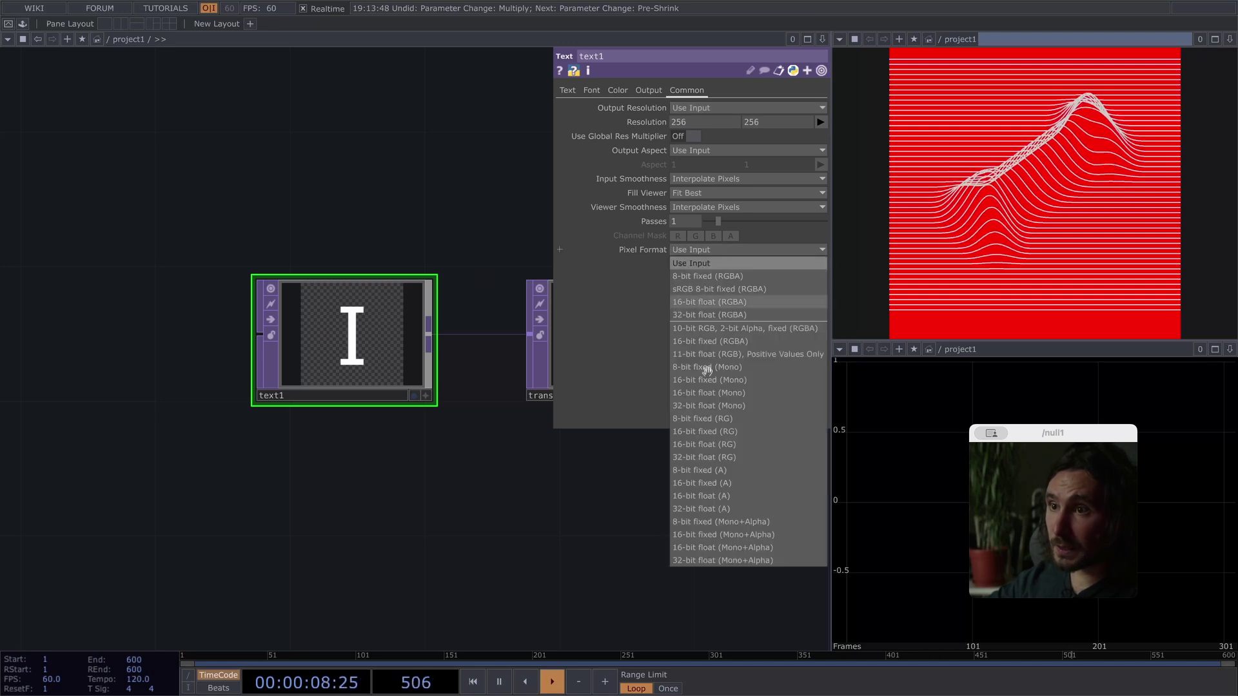
{"action": "left_click", "coordinate": [712, 315]}
Set text1's resolution to 1080 by 1080.
{"action": "left_click_drag", "start_coordinate": [469, 550], "coordinate": [368, 588]}
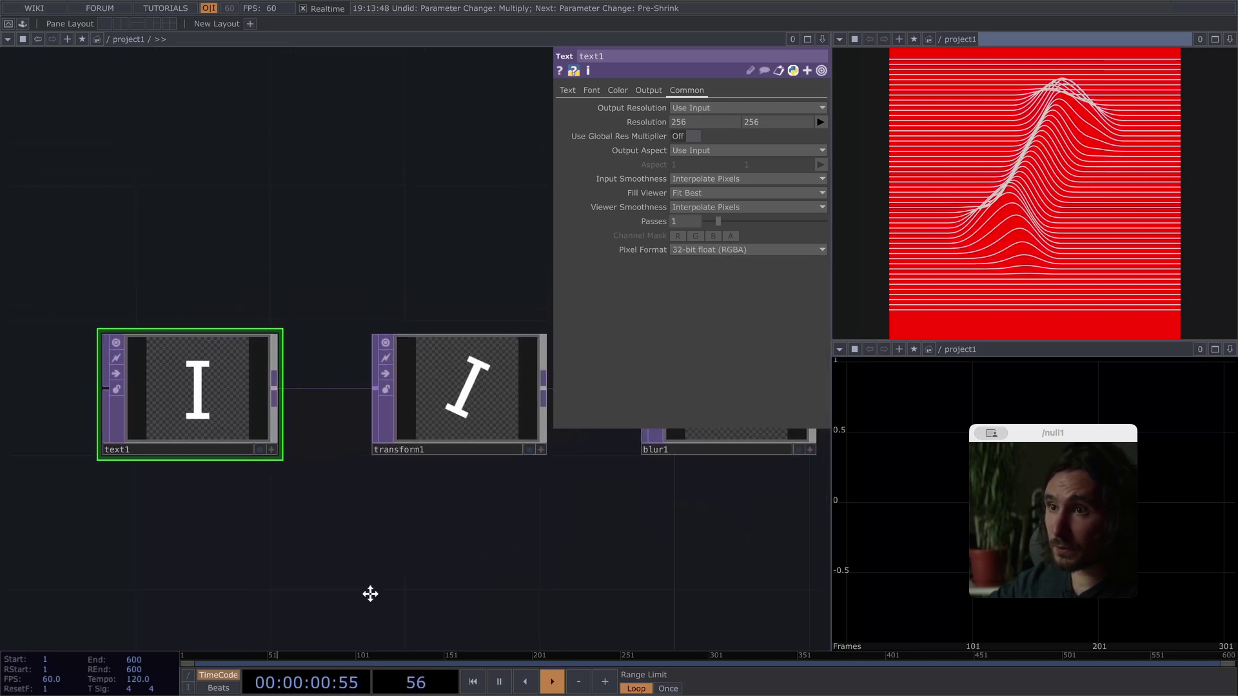
{"action": "double_click", "coordinate": [709, 125]}
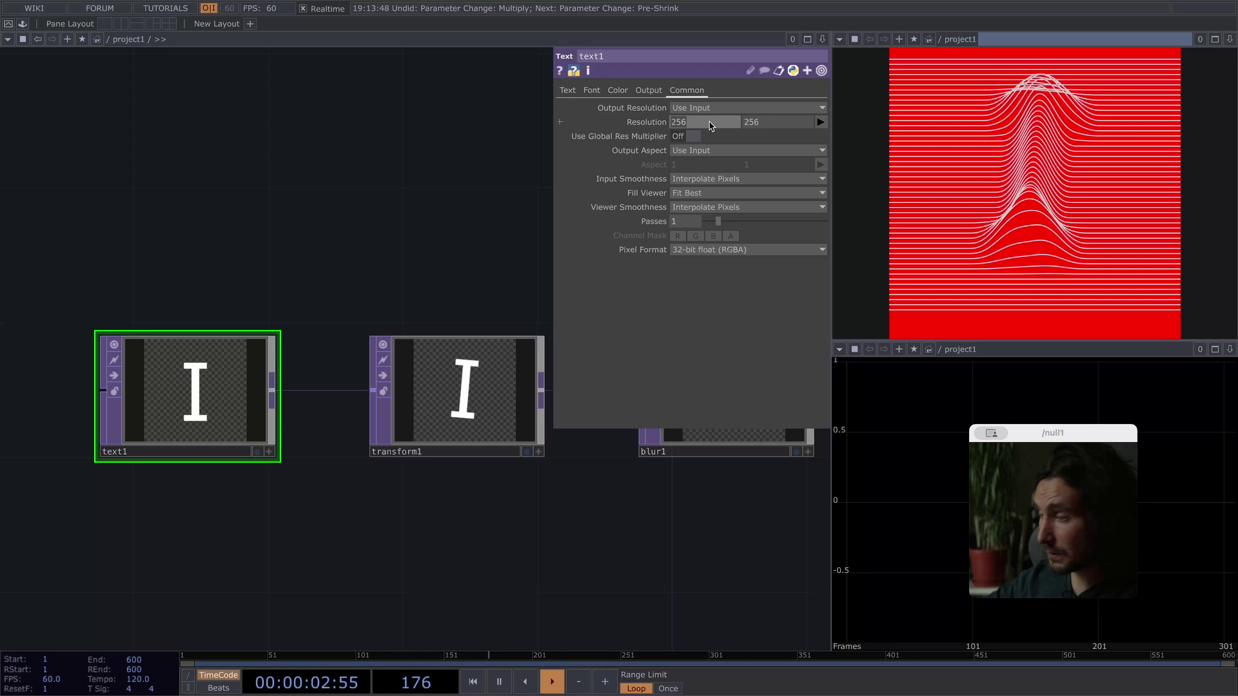
{"action": "type", "text": "1080"}
{"action": "left_click_drag", "start_coordinate": [776, 134], "coordinate": [775, 126]}
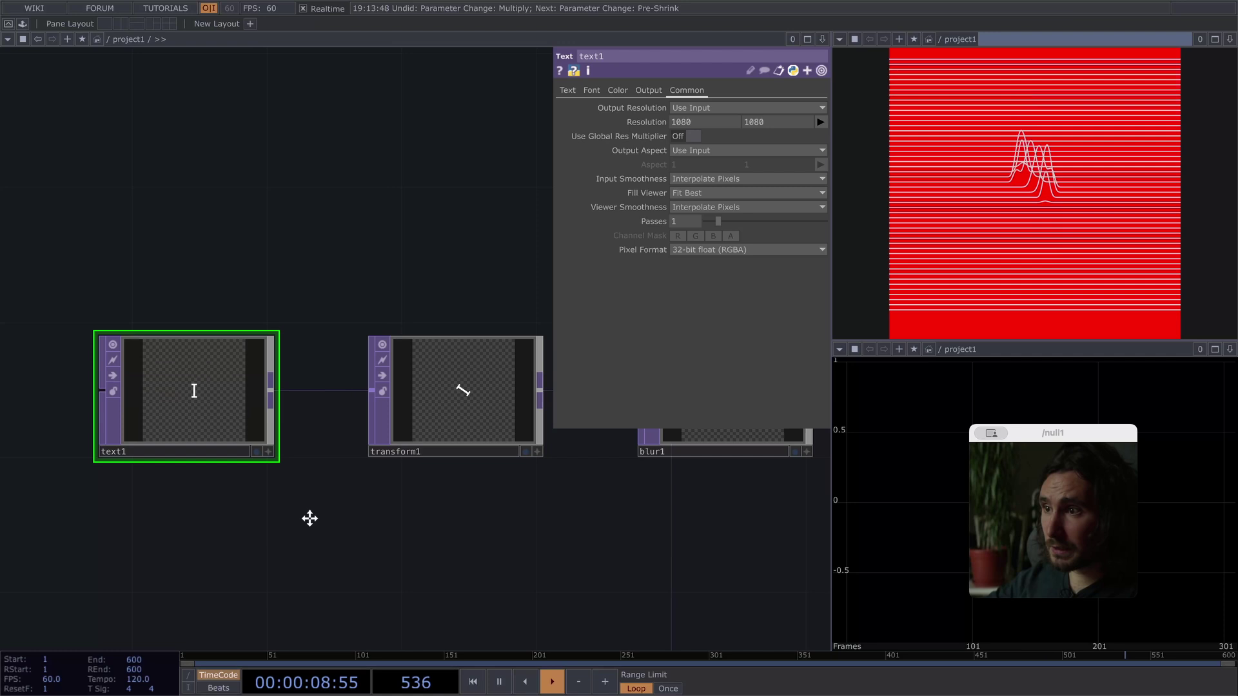
Set text1's Font Size X to 500.
{"action": "left_click_drag", "start_coordinate": [310, 516], "coordinate": [167, 551]}
{"action": "left_click", "coordinate": [568, 90]}
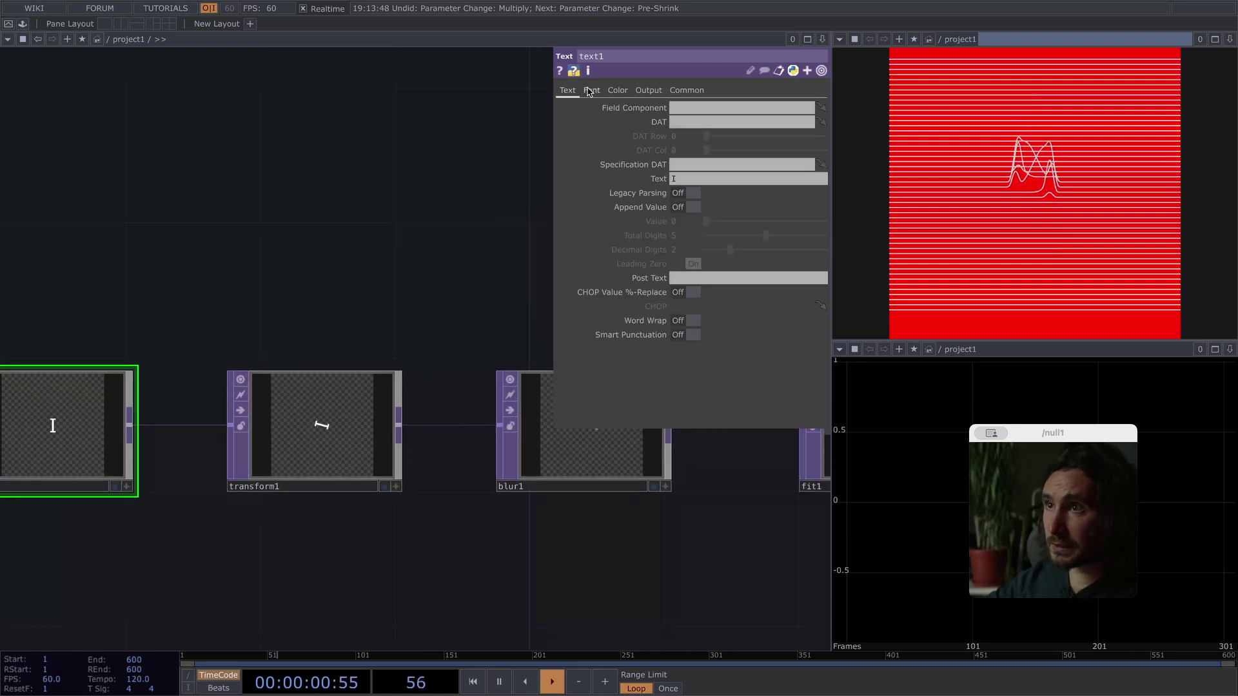
{"action": "left_click", "coordinate": [591, 90]}
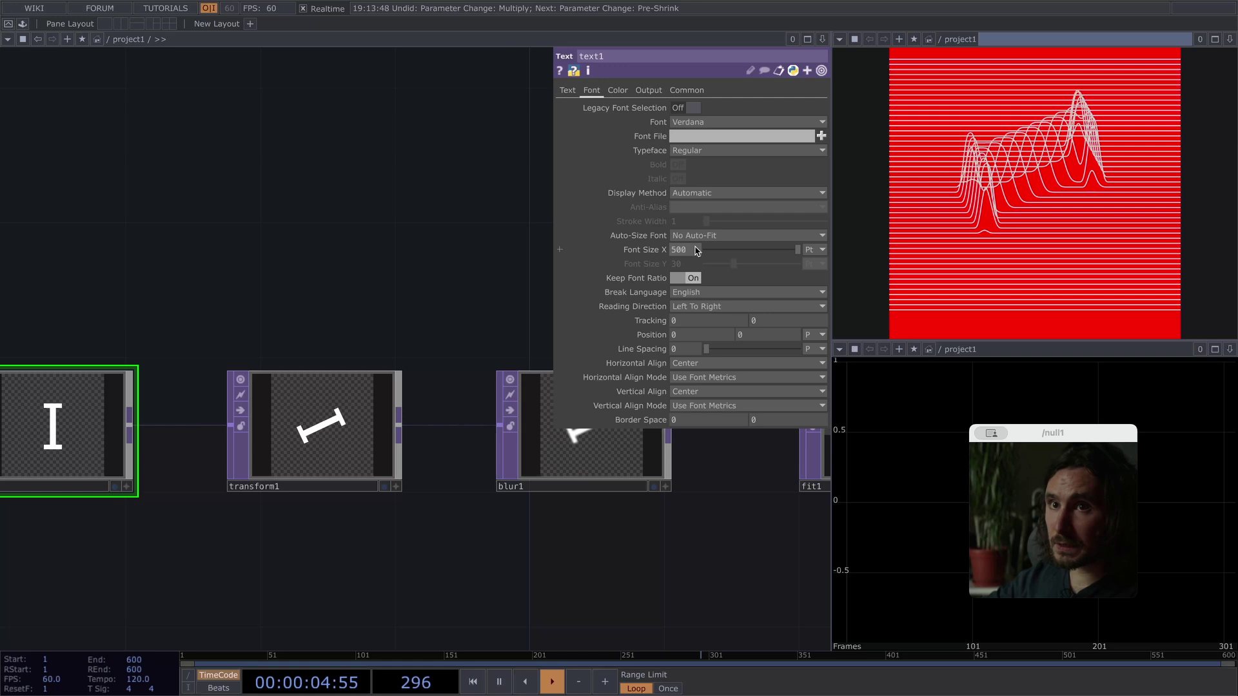
Try text1's Font Size X at 750, and set it back to 500.
{"action": "left_click_drag", "start_coordinate": [437, 608], "coordinate": [572, 506]}
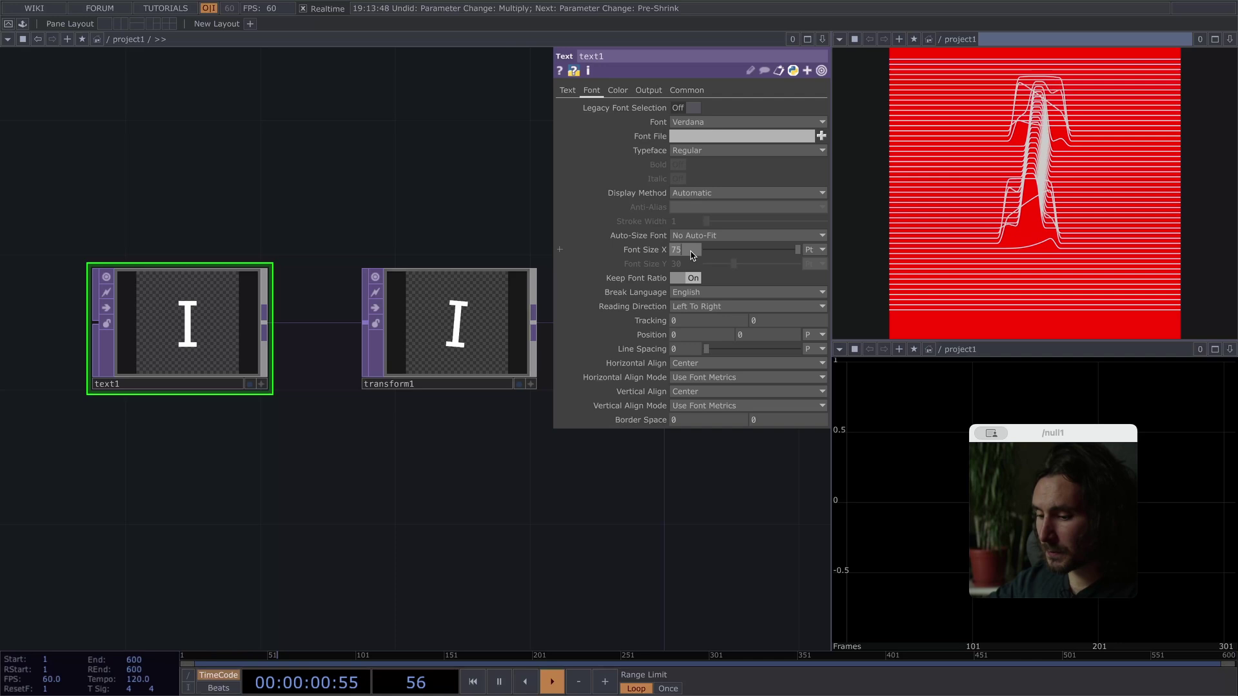
{"action": "type", "text": "0"}
{"action": "key", "text": "Return"}
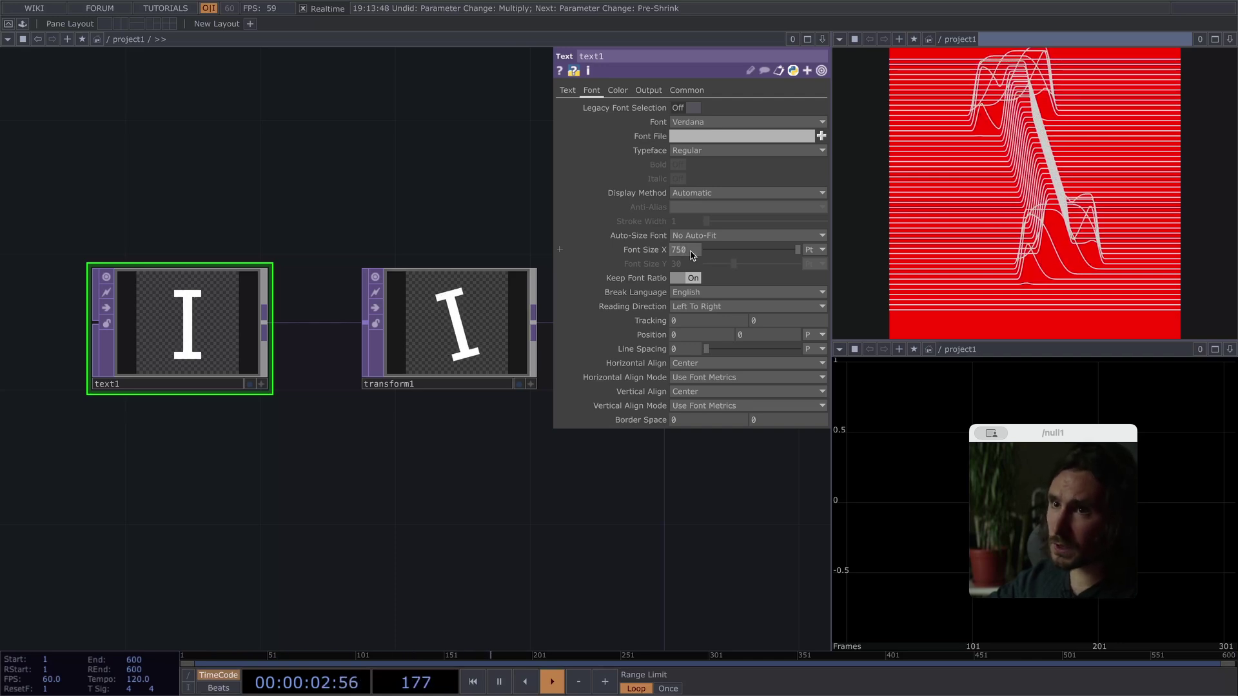
{"action": "left_click", "coordinate": [691, 254]}
{"action": "key", "text": "BackSpace"}
{"action": "type", "text": "500"}
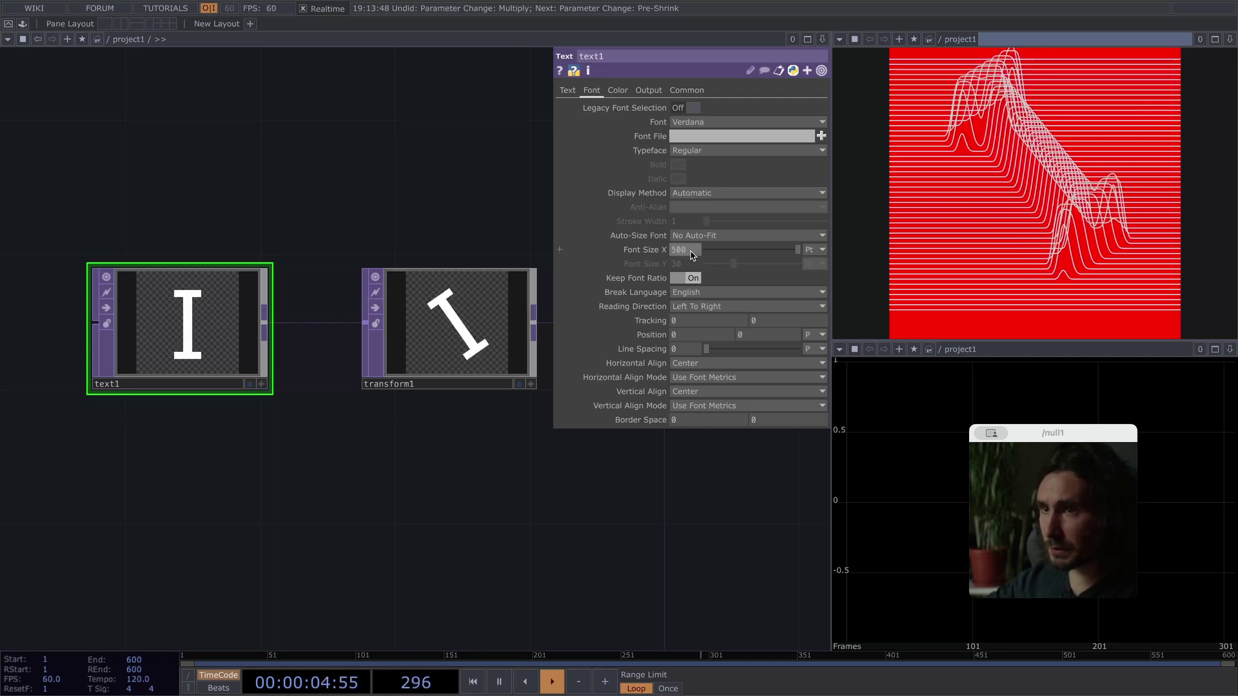
{"action": "key", "text": "Return"}
Set transform1's vertical Translate to -0.15.
{"action": "left_click", "coordinate": [463, 310]}
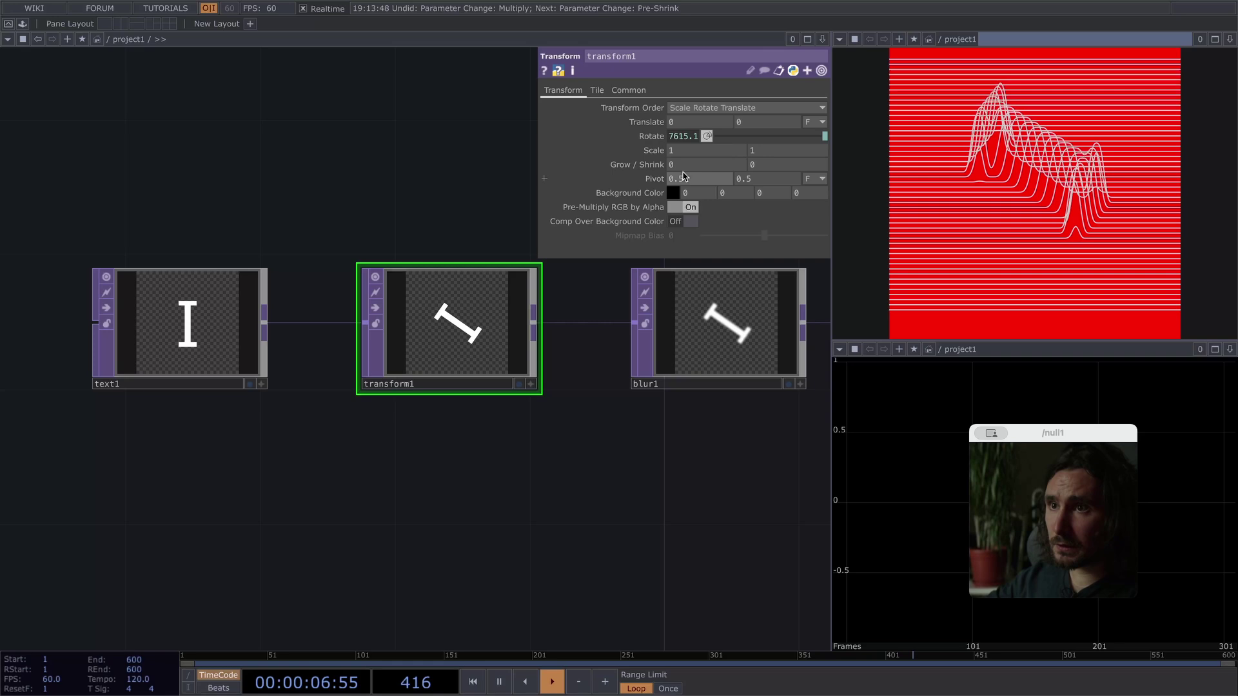
{"action": "left_click", "coordinate": [600, 91]}
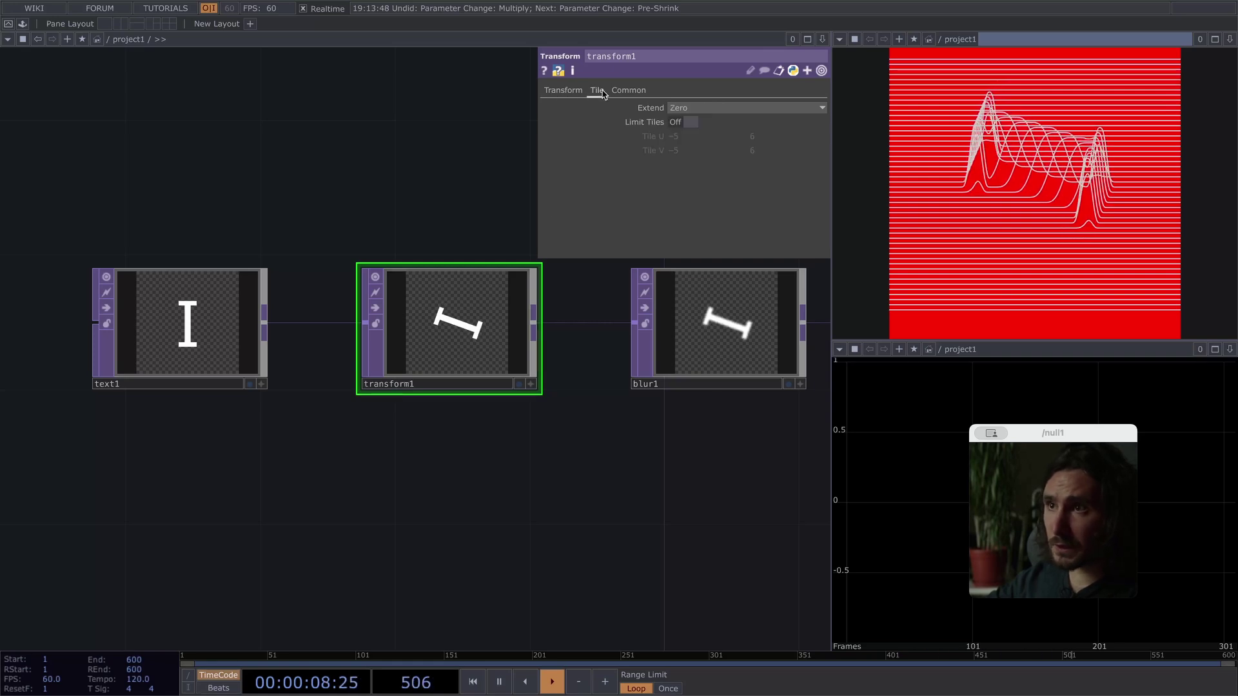
{"action": "left_click", "coordinate": [565, 92]}
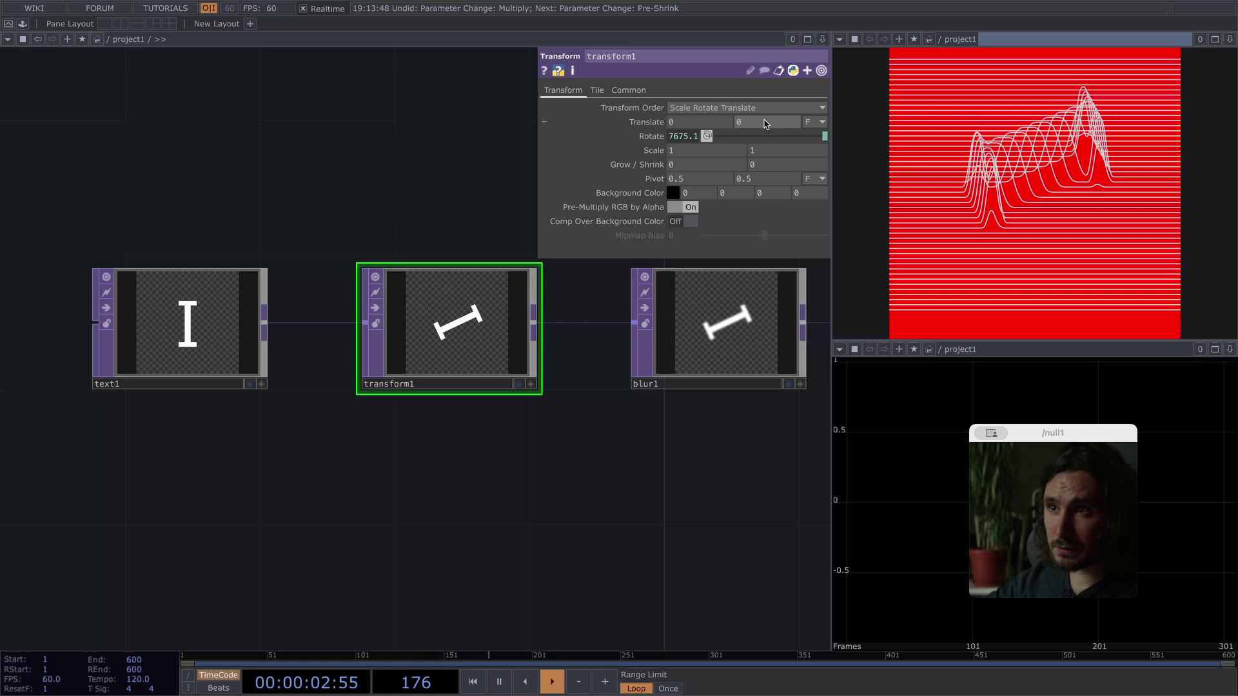
{"action": "middle_click_drag", "start_coordinate": [765, 123], "coordinate": [763, 97]}
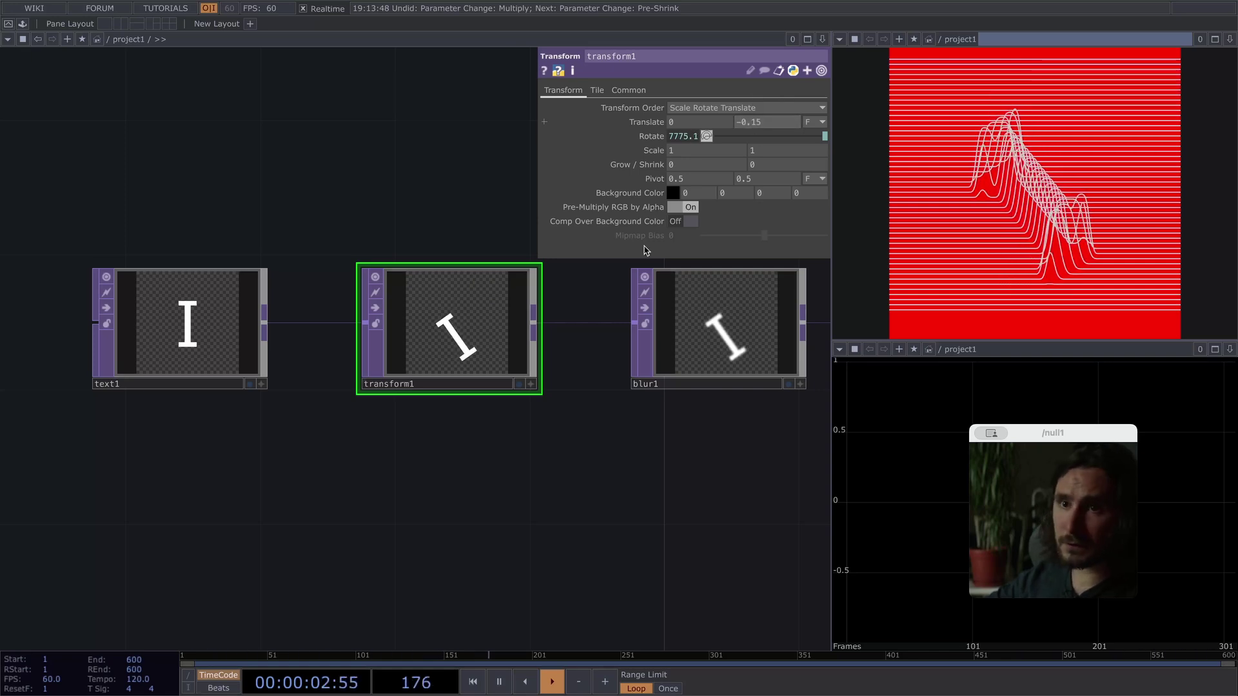
Increase the Width Near of the line1 material to 9.4.
{"action": "left_click_drag", "start_coordinate": [605, 574], "coordinate": [116, 572]}
{"action": "left_click_drag", "start_coordinate": [524, 497], "coordinate": [103, 551]}
{"action": "scroll", "coordinate": [102, 551], "scroll_direction": "down", "scroll_amount": 5}
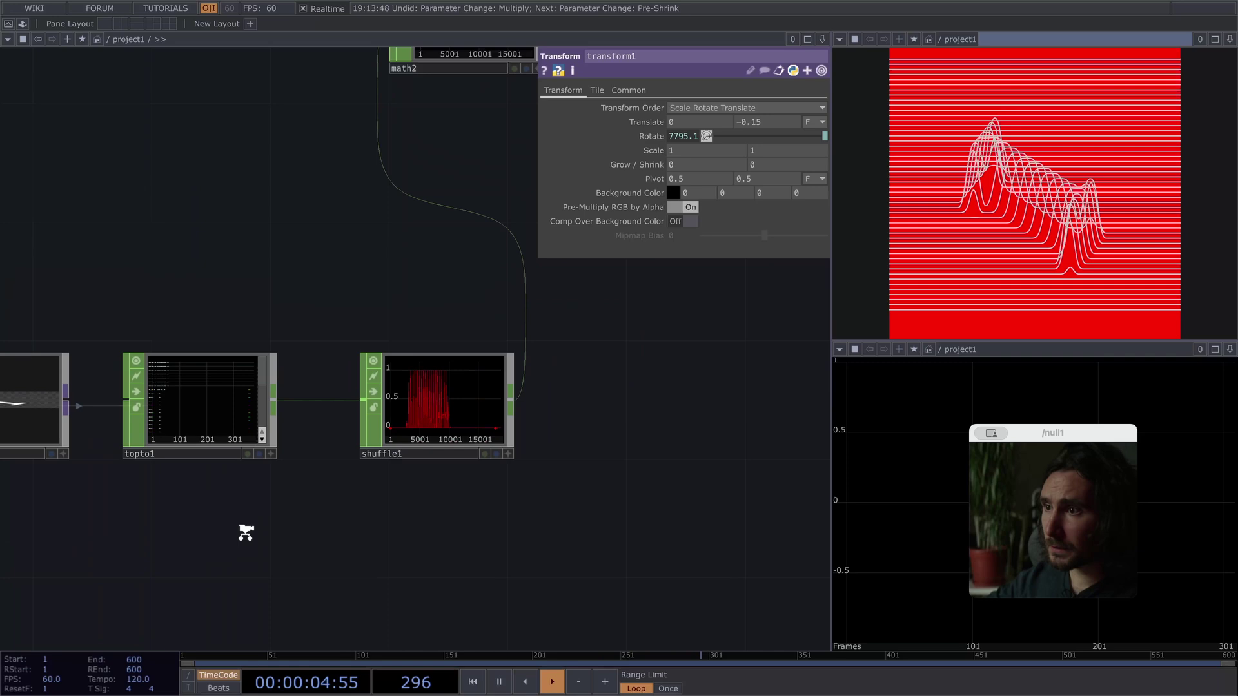
{"action": "left_click_drag", "start_coordinate": [535, 328], "coordinate": [192, 559]}
{"action": "left_click_drag", "start_coordinate": [328, 425], "coordinate": [238, 471]}
{"action": "left_click", "coordinate": [273, 395]}
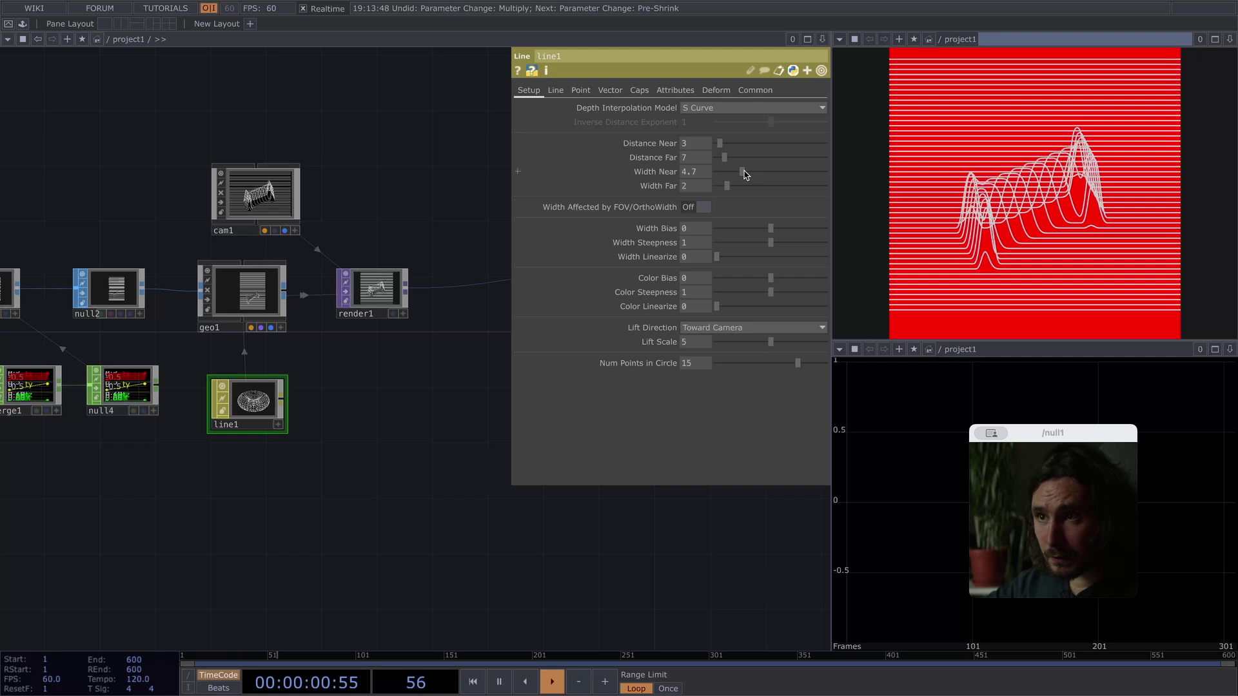
{"action": "left_click_drag", "start_coordinate": [740, 172], "coordinate": [768, 174]}
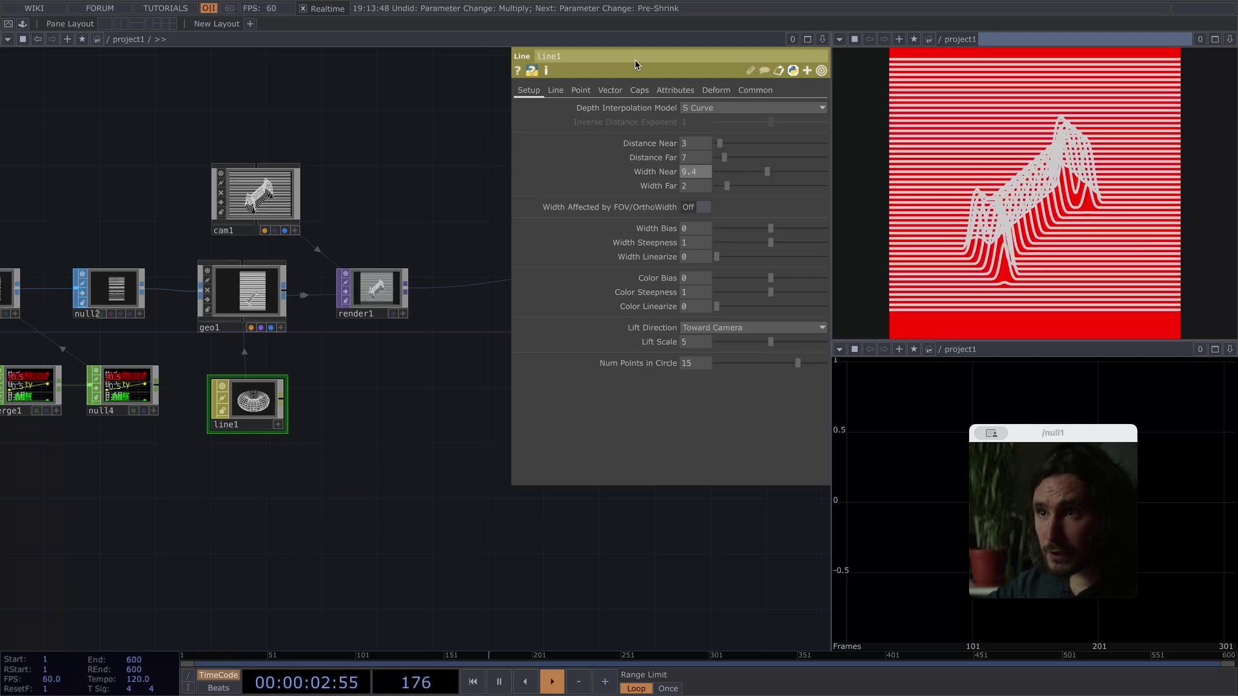
Brighten line1's Line Near Color to a near-white with a Value of 0.95.
{"action": "left_click", "coordinate": [555, 90]}
{"action": "left_click", "coordinate": [703, 202]}
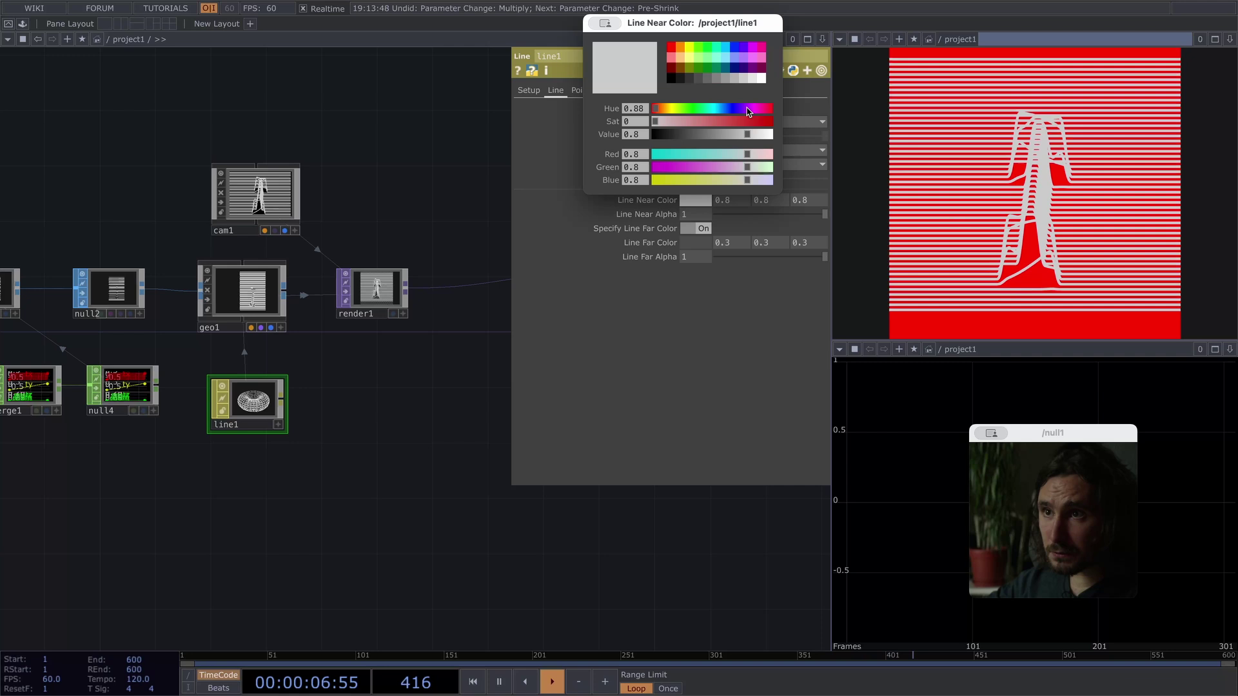
{"action": "left_click", "coordinate": [640, 138]}
{"action": "type", "text": "0.95"}
{"action": "key", "text": "Return"}
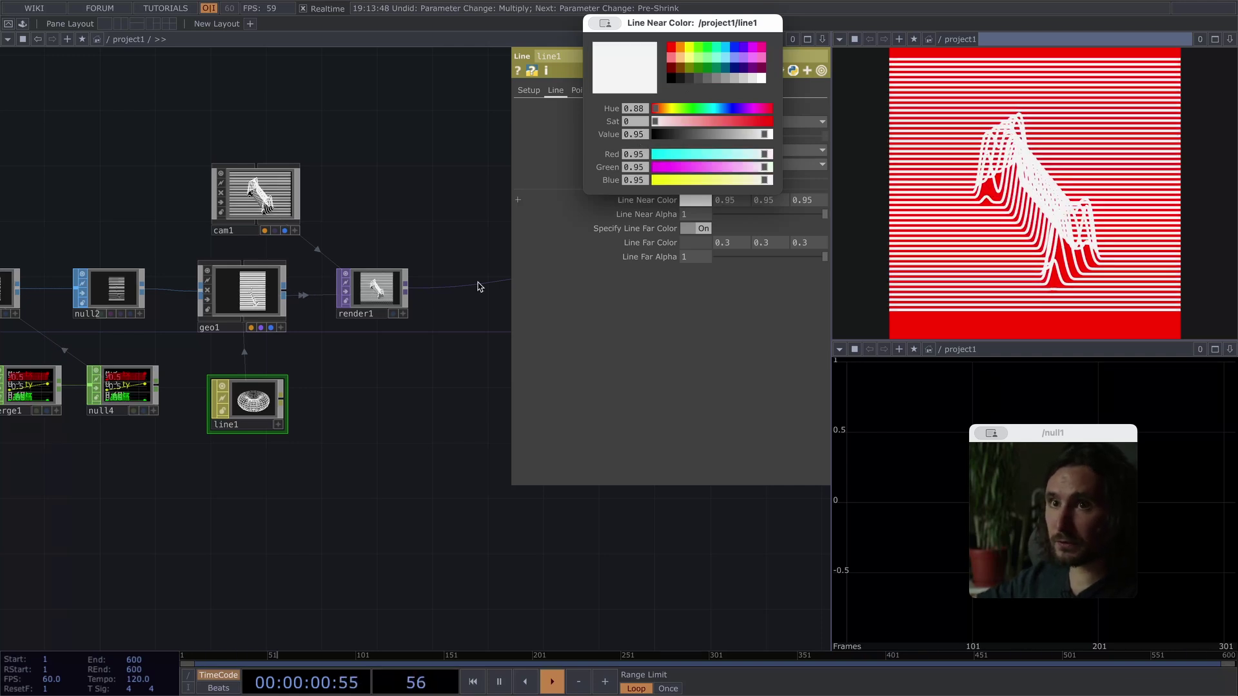
Place line1 just beneath geo1 and paste copies of both nodes below them.
{"action": "left_click_drag", "start_coordinate": [247, 382], "coordinate": [247, 355]}
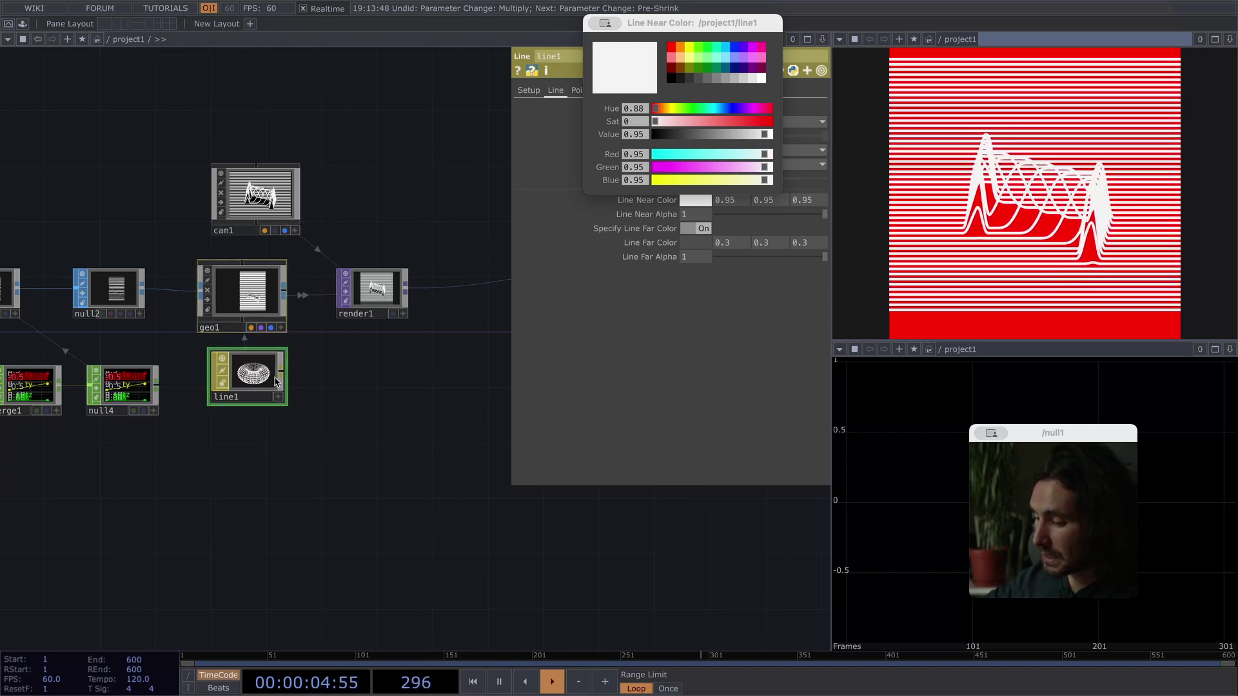
{"action": "key", "text": "ctrl+c"}
{"action": "key", "text": "ctrl+v"}
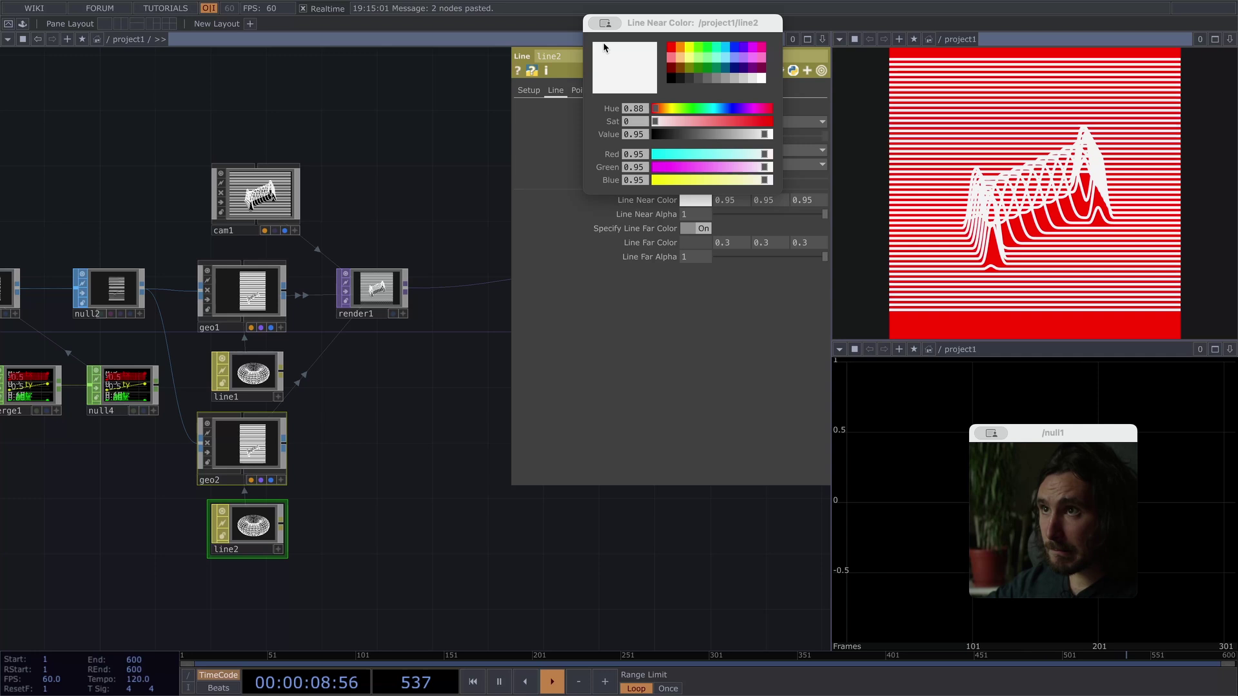
Set the Line Near Color of the line2 material to pure red (1, 0, 0).
{"action": "left_click", "coordinate": [374, 372]}
{"action": "left_click", "coordinate": [256, 539]}
{"action": "left_click", "coordinate": [451, 372]}
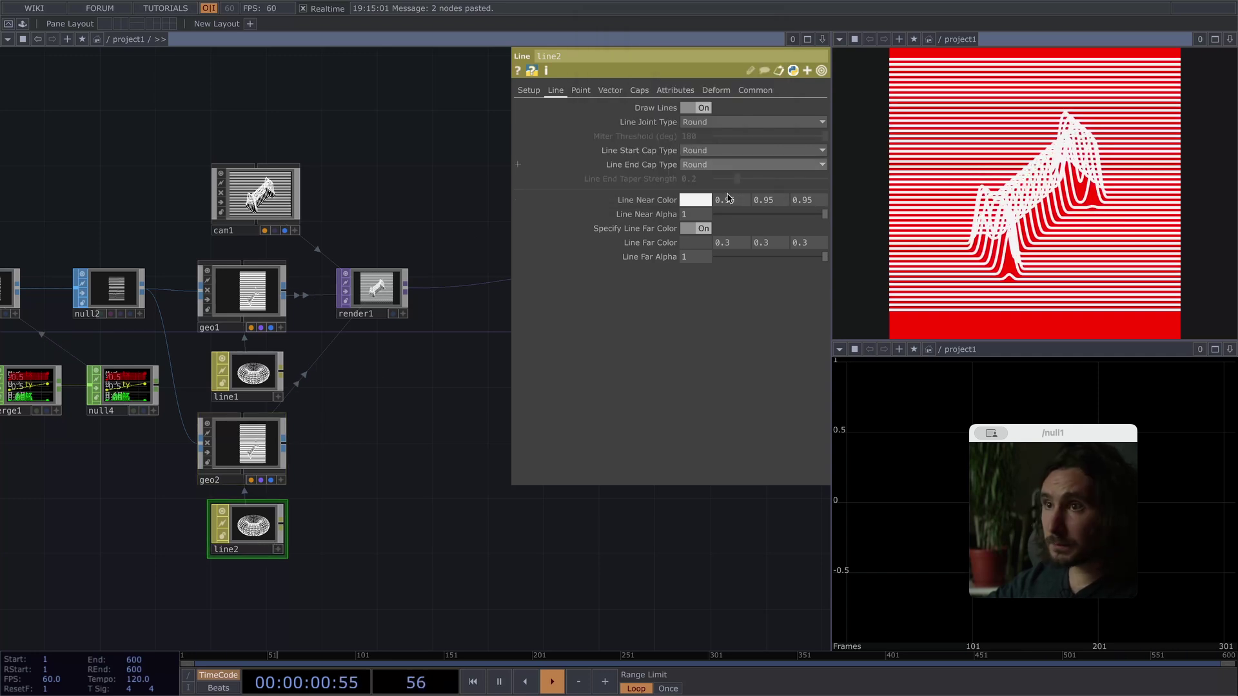
{"action": "left_click", "coordinate": [696, 202]}
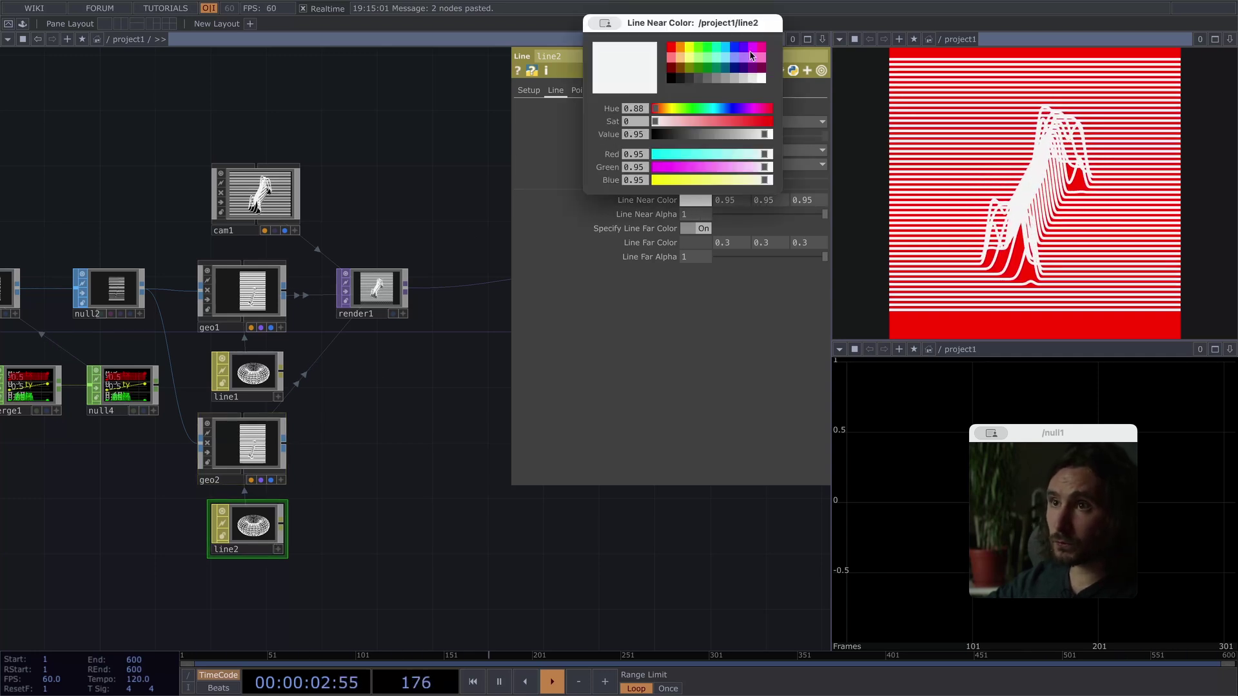
{"action": "left_click", "coordinate": [673, 52]}
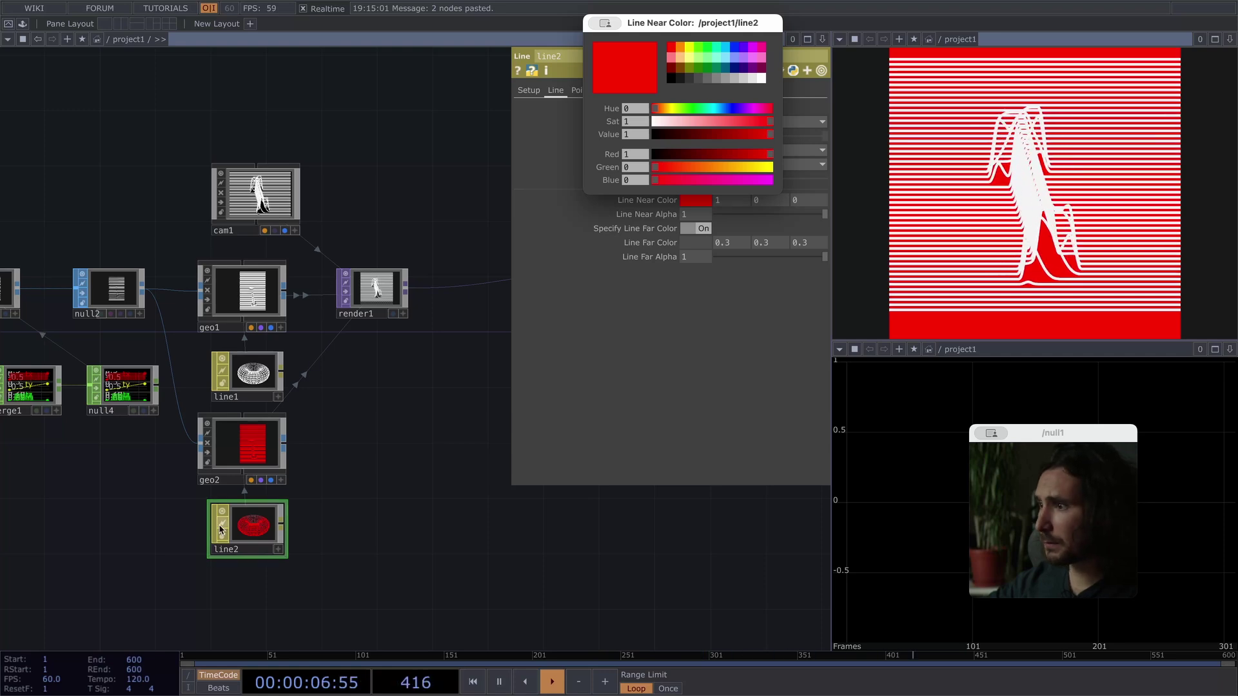
Try line2's Lift Scale at 5.24 and undo the change.
{"action": "scroll", "coordinate": [219, 526], "scroll_direction": "up", "scroll_amount": 3}
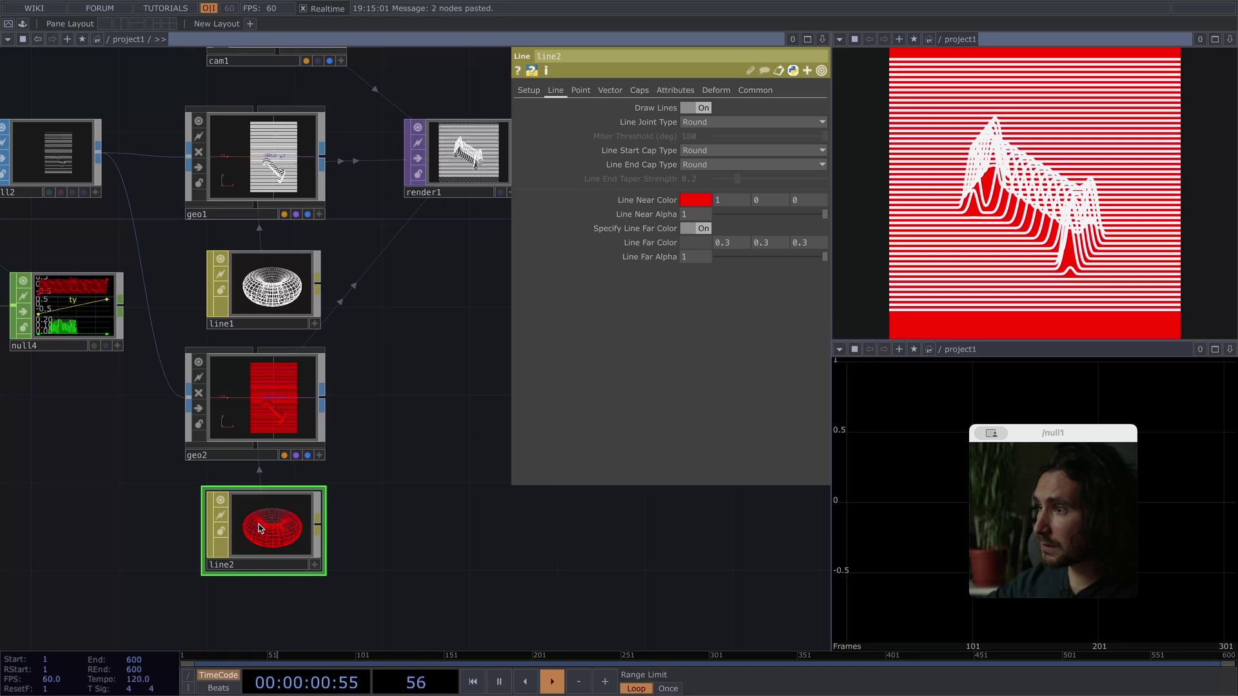
{"action": "left_click_drag", "start_coordinate": [439, 315], "coordinate": [427, 349]}
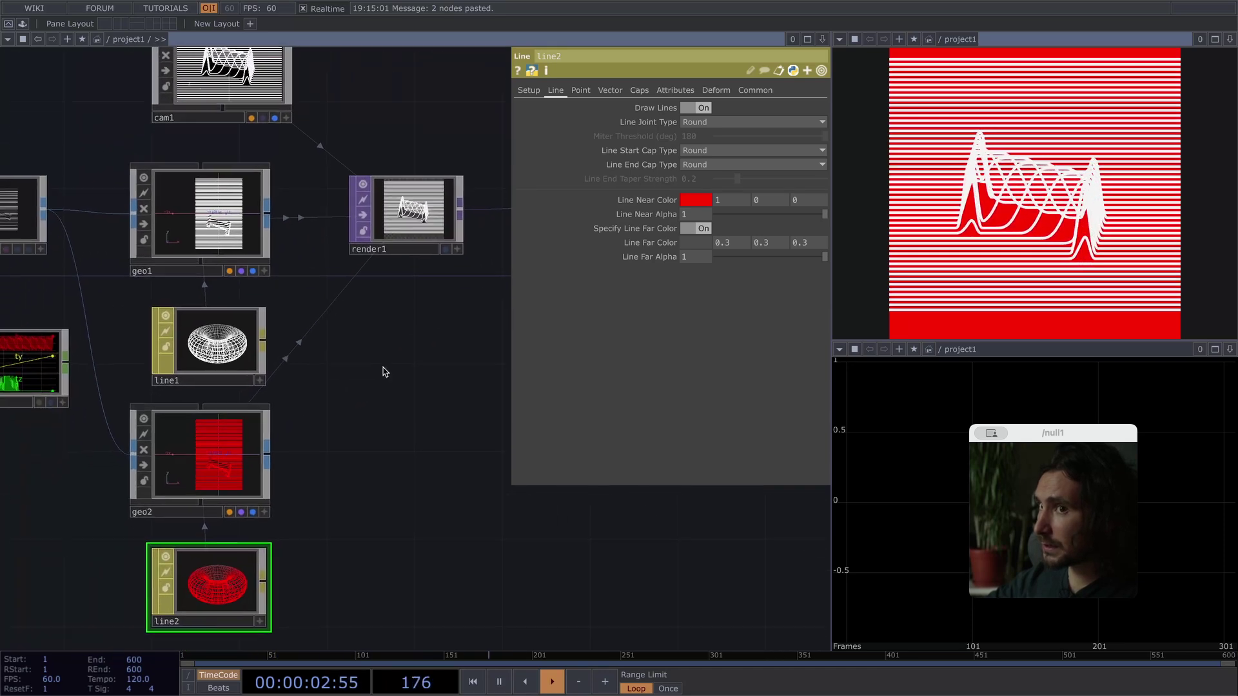
{"action": "left_click", "coordinate": [529, 91]}
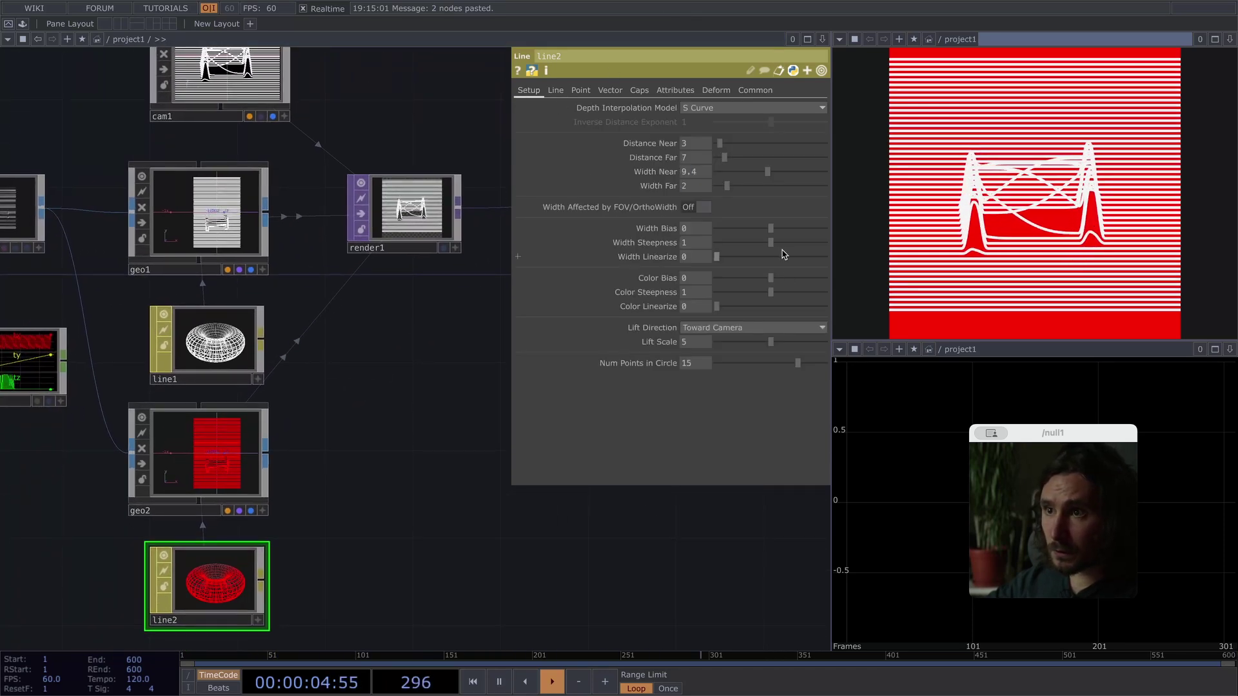
{"action": "left_click_drag", "start_coordinate": [771, 341], "coordinate": [786, 348]}
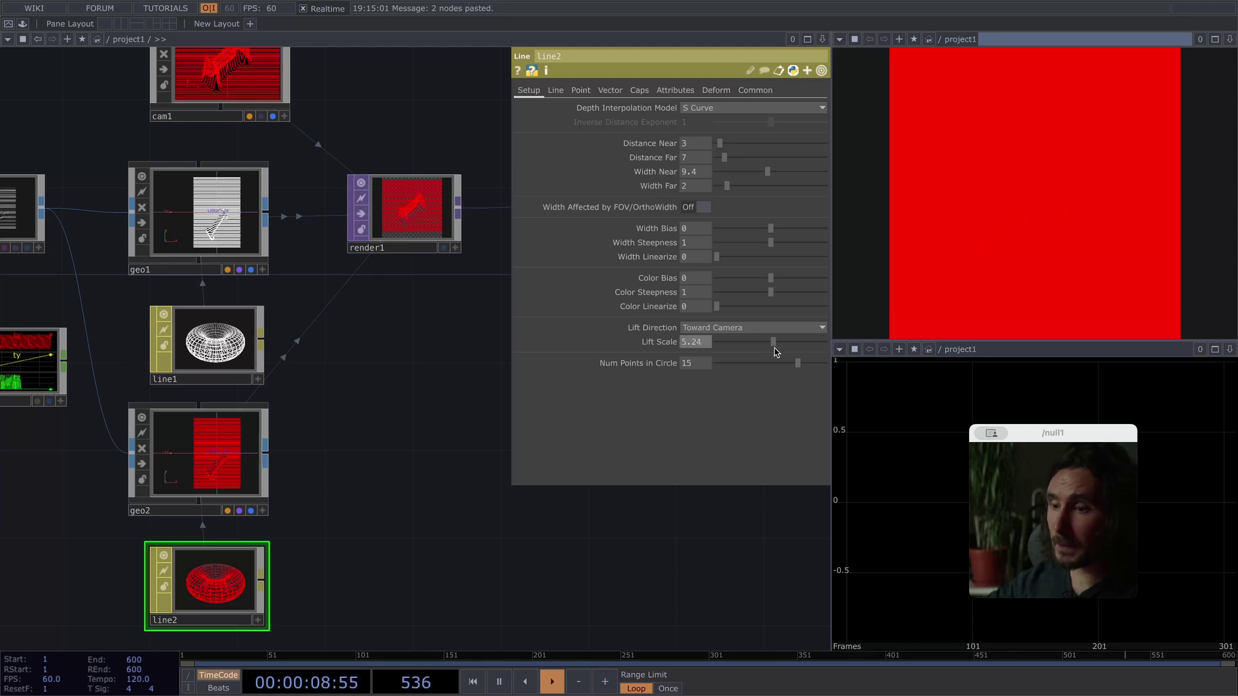
{"action": "key", "text": "ctrl+z"}
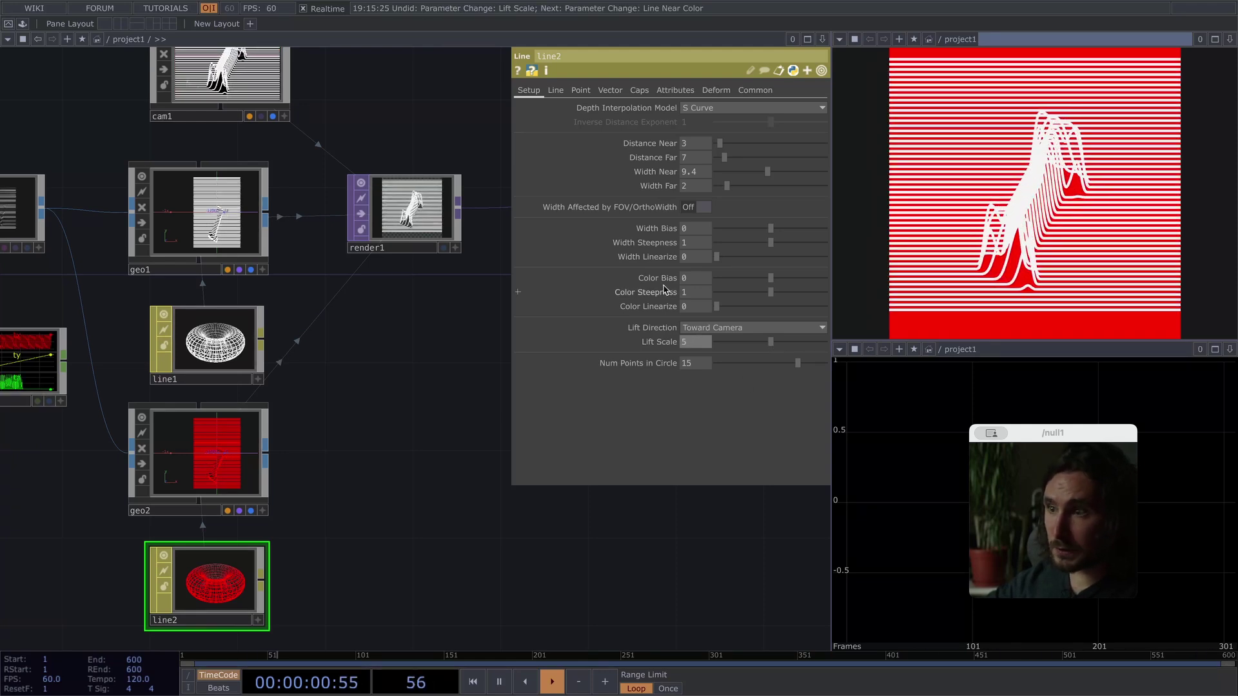
Set line2's Width Near to 3.4 and its Lift Scale to 5.5.
{"action": "left_click", "coordinate": [555, 90]}
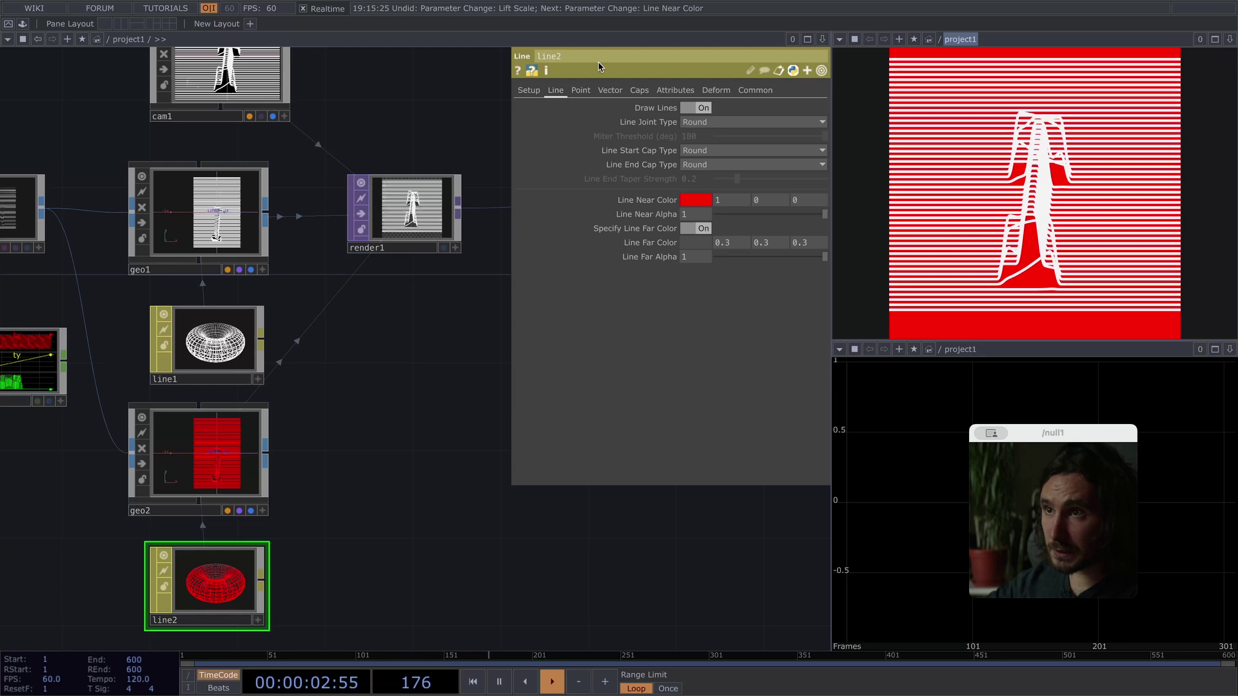
{"action": "left_click", "coordinate": [528, 90]}
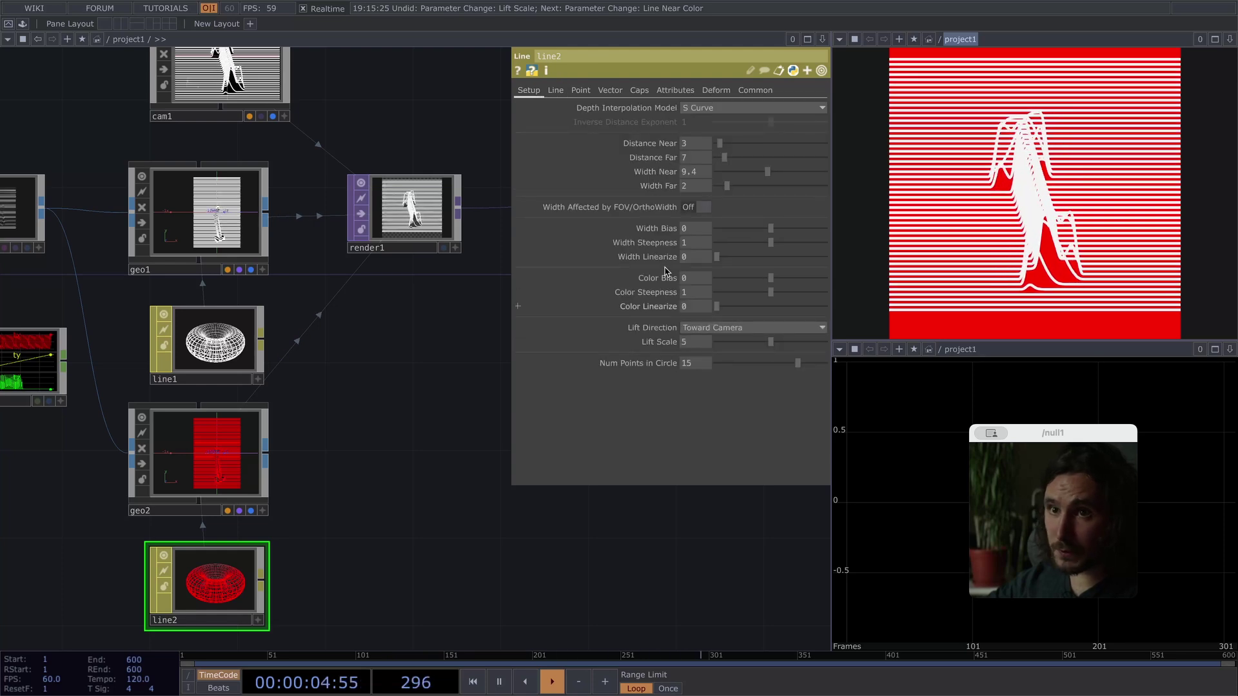
{"action": "left_click", "coordinate": [556, 90]}
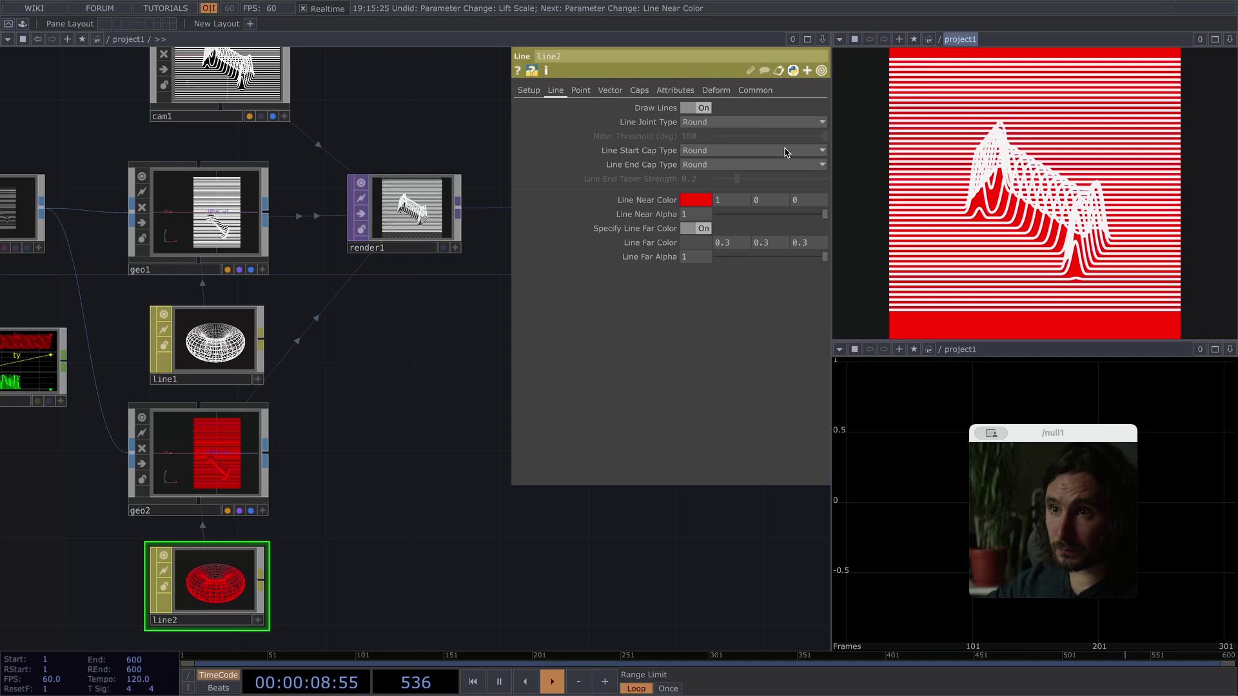
{"action": "left_click", "coordinate": [526, 91]}
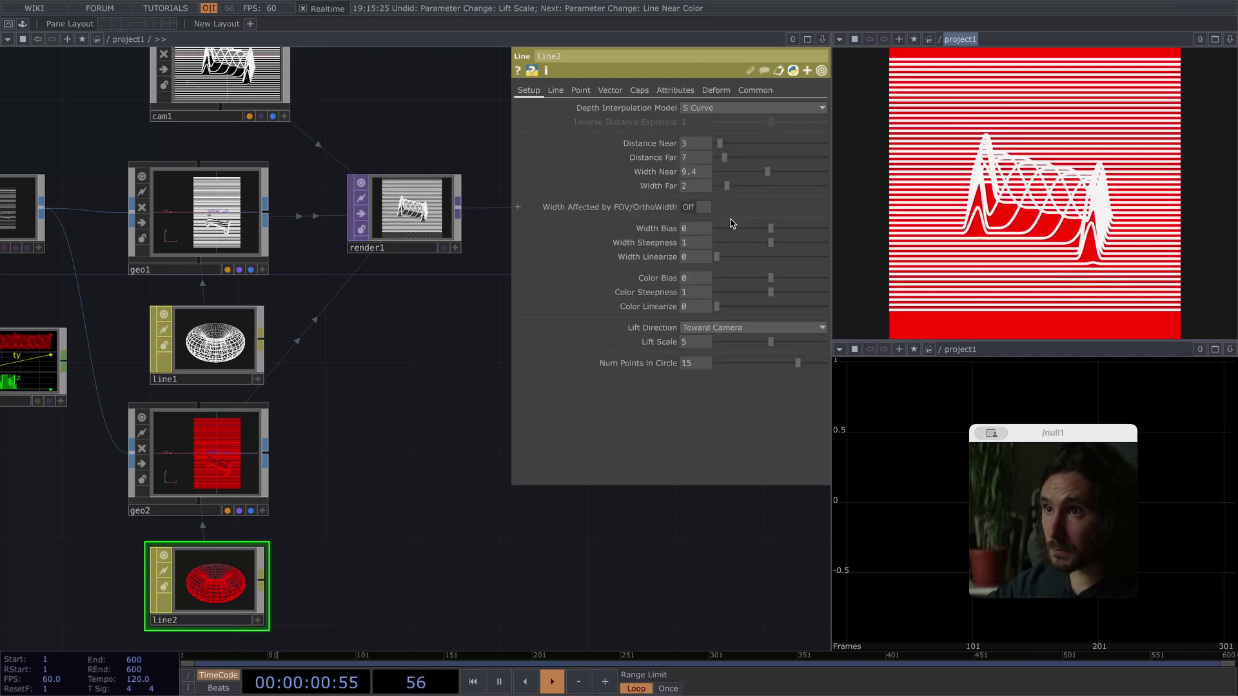
{"action": "left_click_drag", "start_coordinate": [771, 173], "coordinate": [740, 176]}
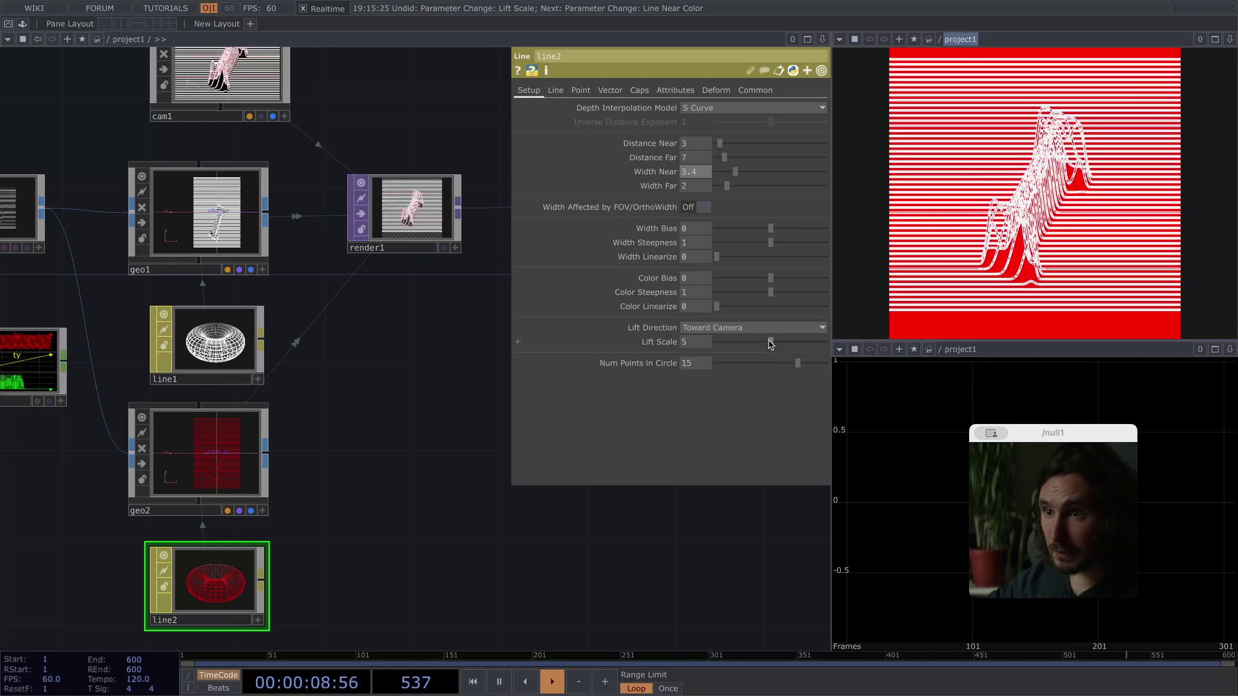
{"action": "left_click_drag", "start_coordinate": [771, 345], "coordinate": [777, 349]}
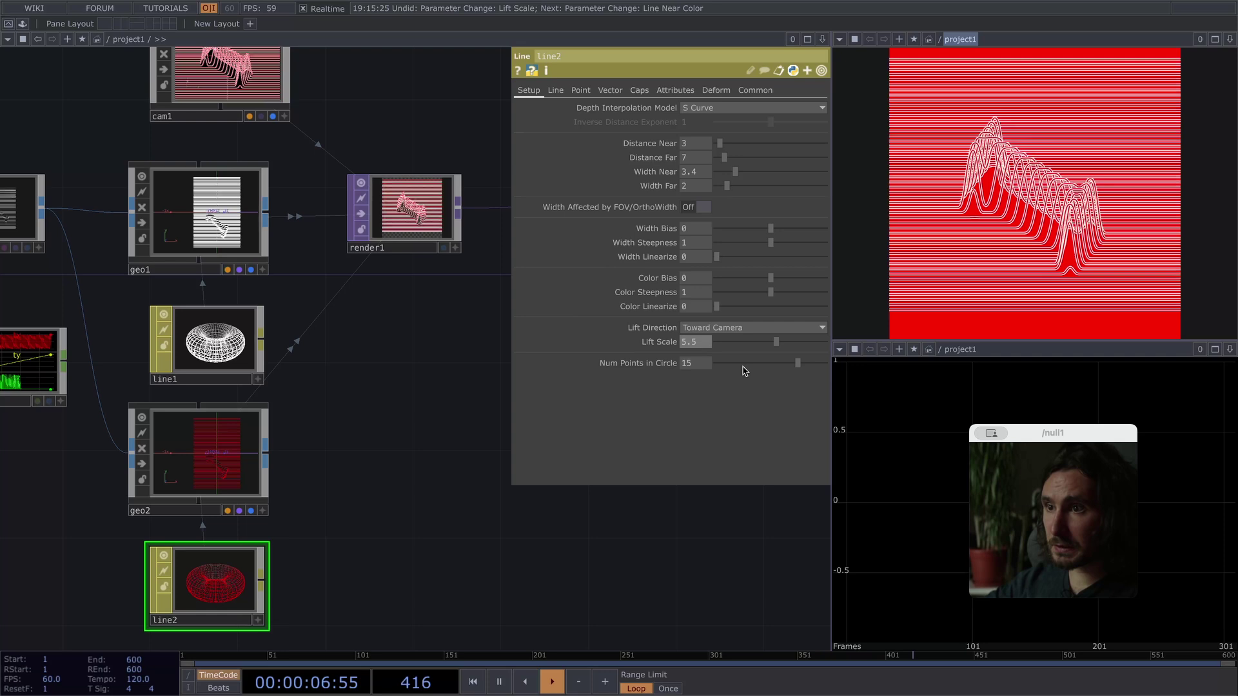
Make cam1's viewer active and zoom the camera in on the displaced letter.
{"action": "left_click_drag", "start_coordinate": [206, 531], "coordinate": [688, 409]}
{"action": "scroll", "coordinate": [389, 498], "scroll_direction": "left", "scroll_amount": 10}
{"action": "scroll", "coordinate": [387, 471], "scroll_direction": "down", "scroll_amount": 5}
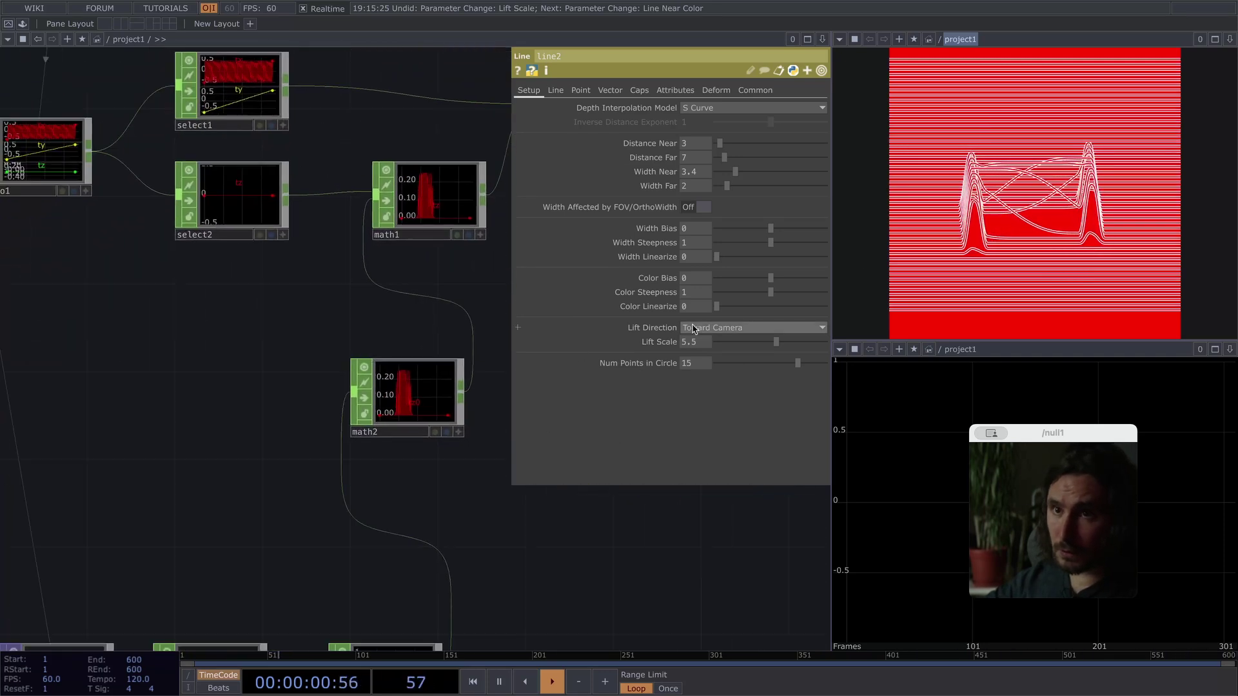
{"action": "left_click_drag", "start_coordinate": [356, 485], "coordinate": [247, 534]}
{"action": "left_click_drag", "start_coordinate": [507, 548], "coordinate": [0, 658]}
{"action": "scroll", "coordinate": [304, 476], "scroll_direction": "up", "scroll_amount": 10}
{"action": "scroll", "coordinate": [304, 476], "scroll_direction": "right", "scroll_amount": 4}
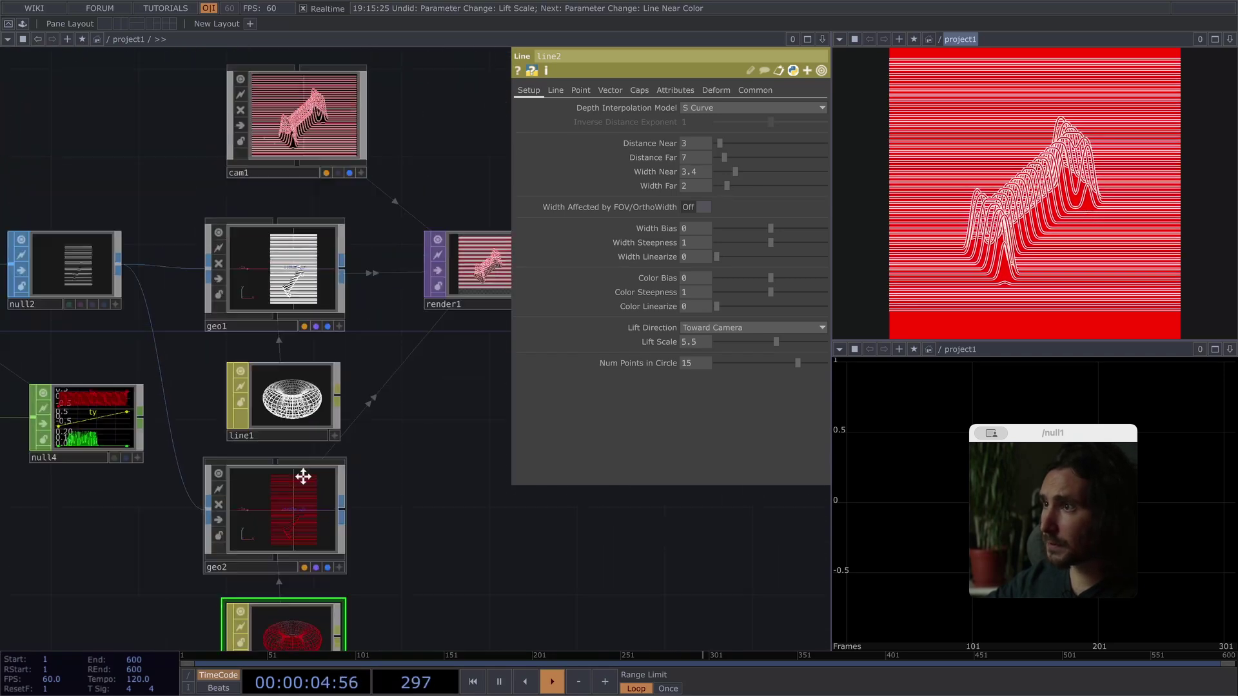
{"action": "left_click", "coordinate": [333, 366]}
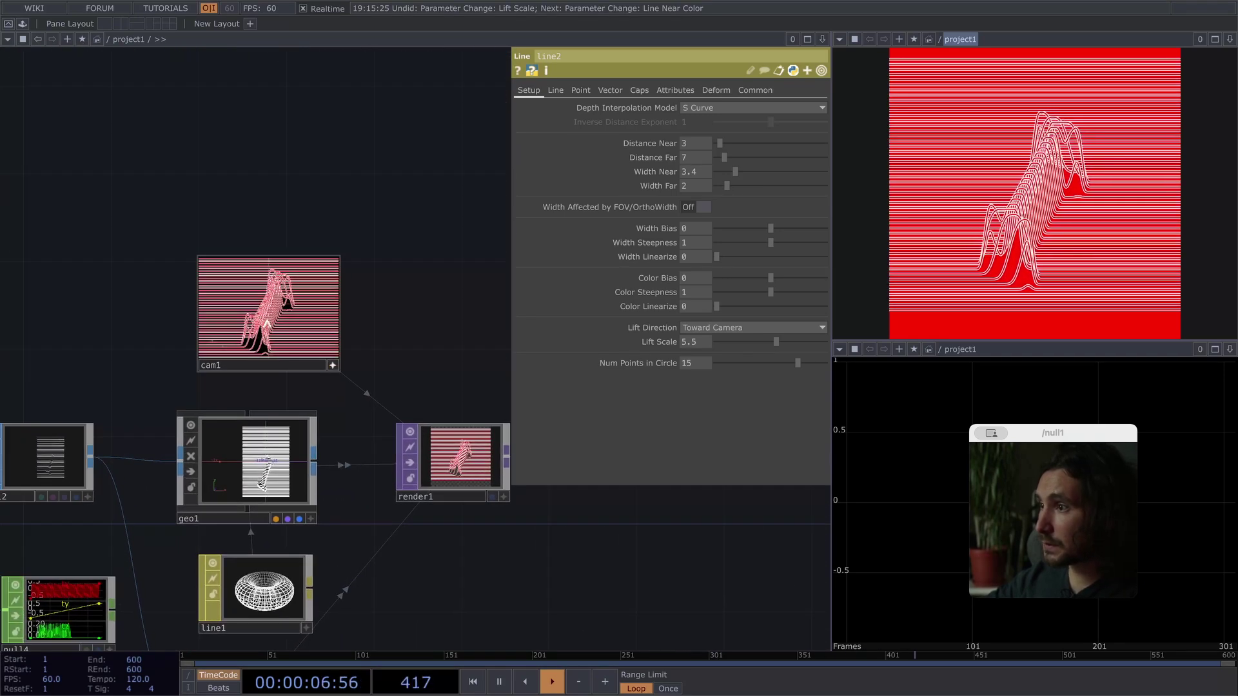
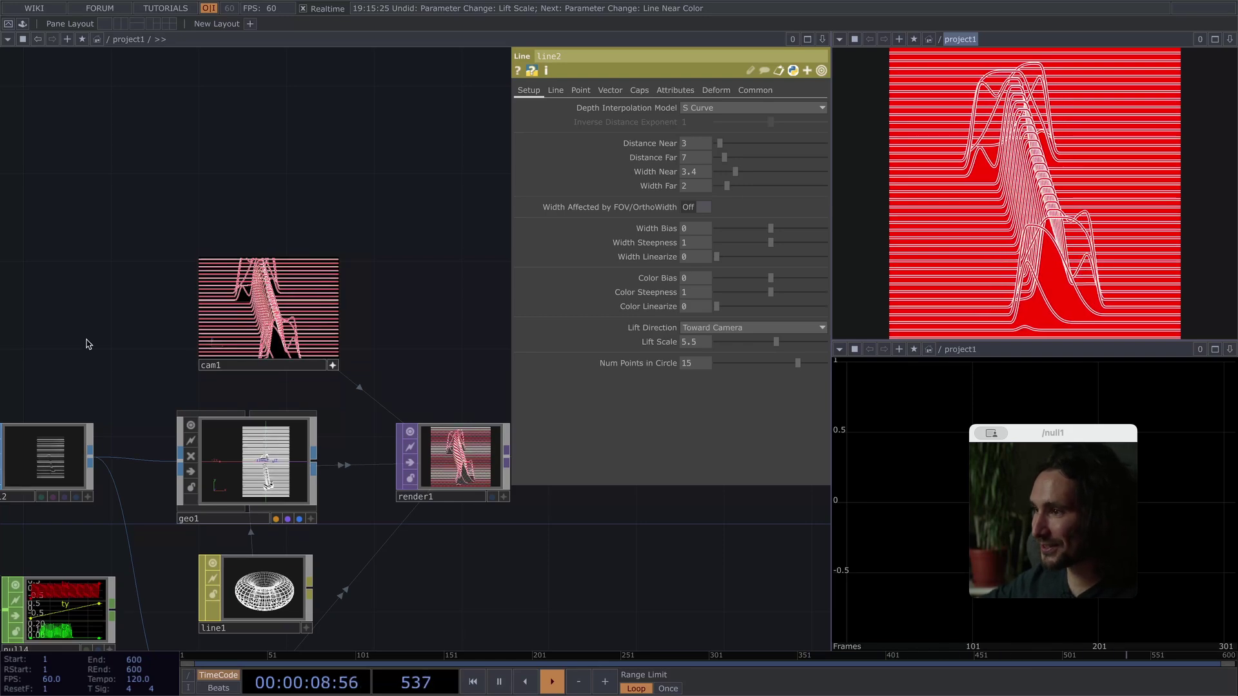
Lower math2's Multiply value to soften the displacement of the lines.
{"action": "left_click_drag", "start_coordinate": [88, 343], "coordinate": [691, 101]}
{"action": "left_click_drag", "start_coordinate": [210, 555], "coordinate": [277, 349]}
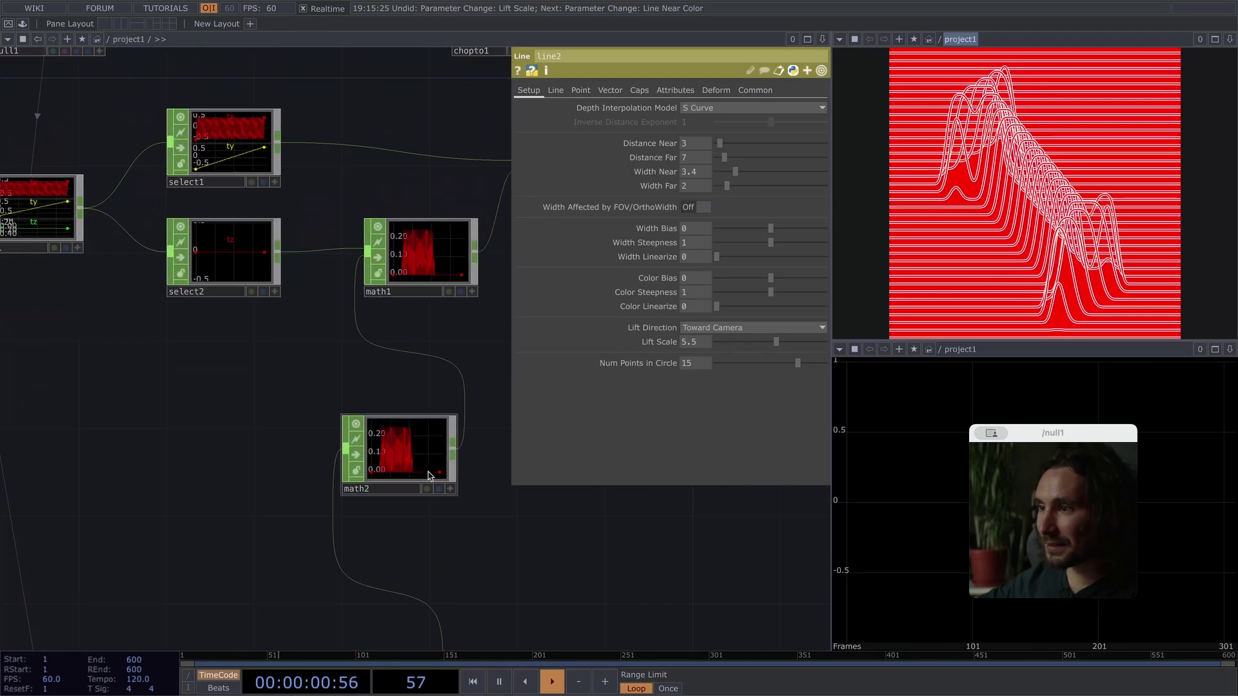
{"action": "left_click", "coordinate": [427, 471]}
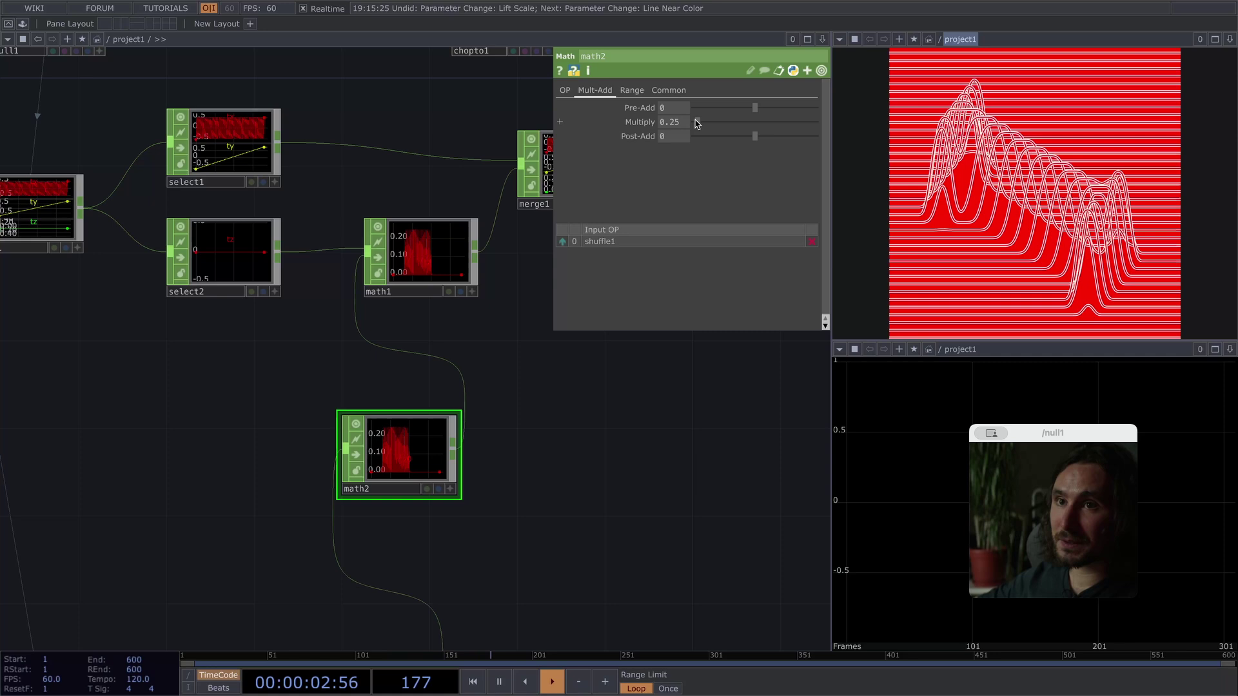
{"action": "left_click_drag", "start_coordinate": [695, 123], "coordinate": [697, 126]}
Raise blur1's Filter Size to 30.
{"action": "left_click_drag", "start_coordinate": [199, 504], "coordinate": [510, 334]}
{"action": "left_click_drag", "start_coordinate": [306, 433], "coordinate": [514, 370]}
{"action": "left_click", "coordinate": [402, 506]}
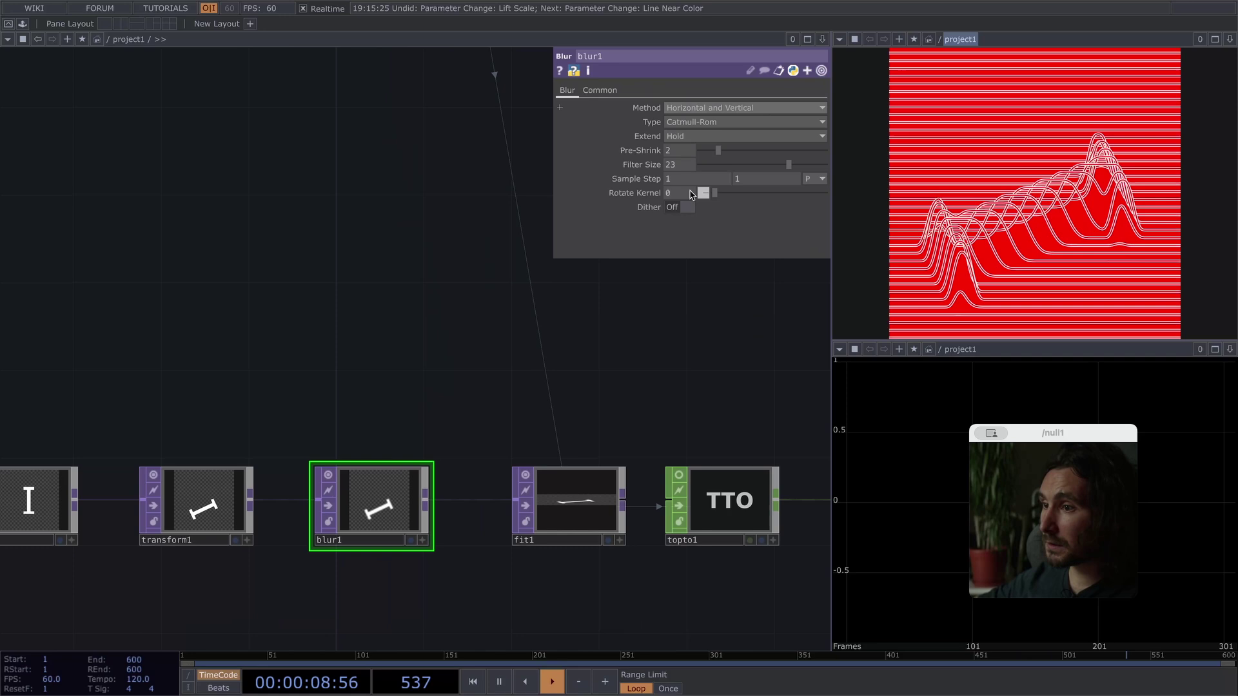
{"action": "left_click_drag", "start_coordinate": [791, 165], "coordinate": [817, 165]}
Set the rows channel of constant1 to 100 to try a denser line grid.
{"action": "left_click_drag", "start_coordinate": [583, 409], "coordinate": [149, 551]}
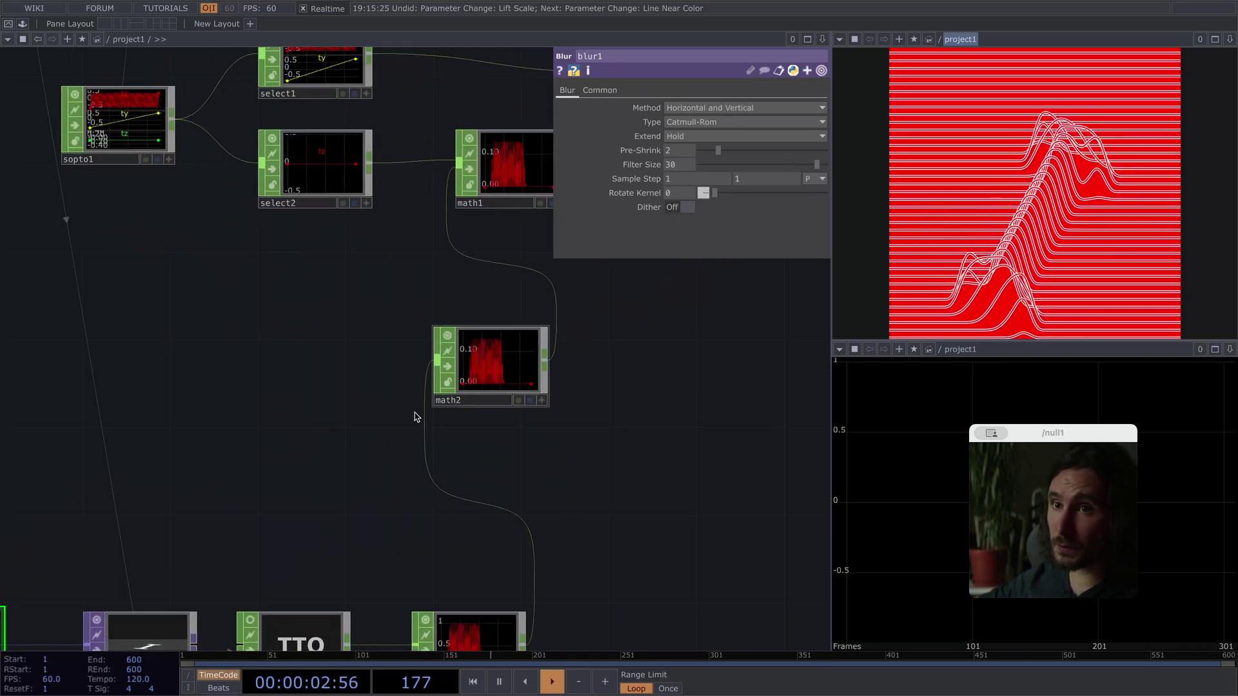
{"action": "left_click_drag", "start_coordinate": [337, 155], "coordinate": [337, 473]}
{"action": "left_click_drag", "start_coordinate": [383, 188], "coordinate": [628, 436]}
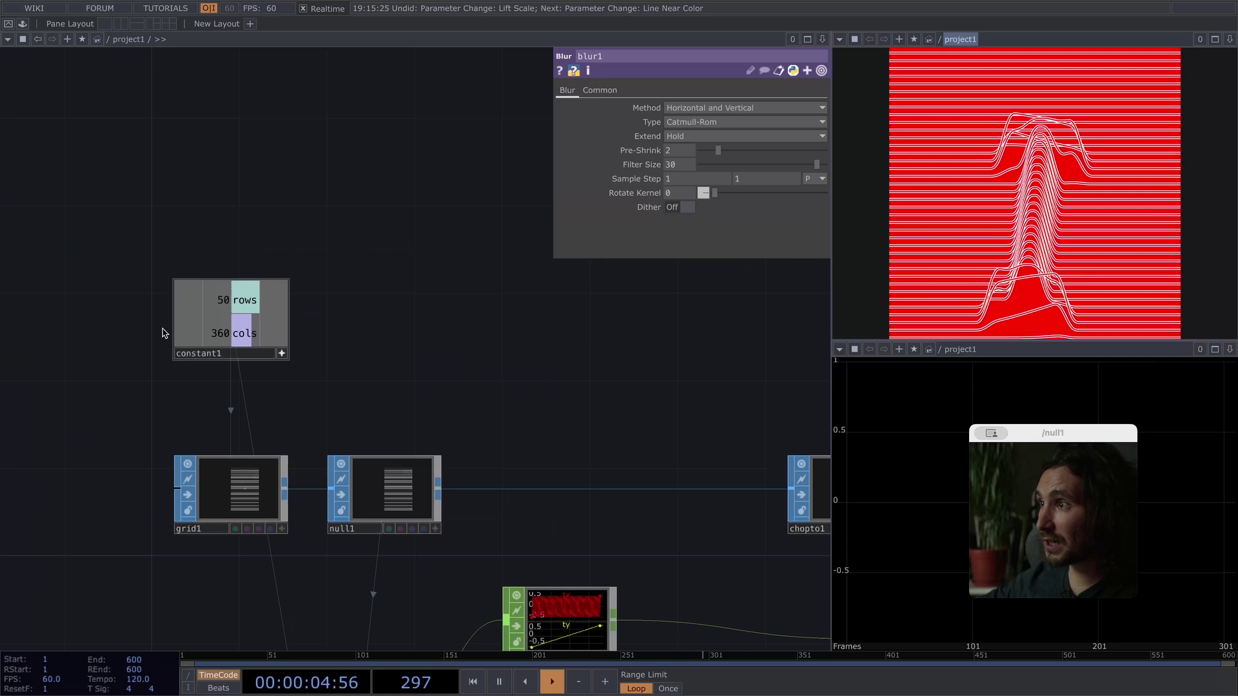
{"action": "left_click", "coordinate": [198, 311]}
{"action": "left_click", "coordinate": [282, 353]}
{"action": "left_click", "coordinate": [261, 330]}
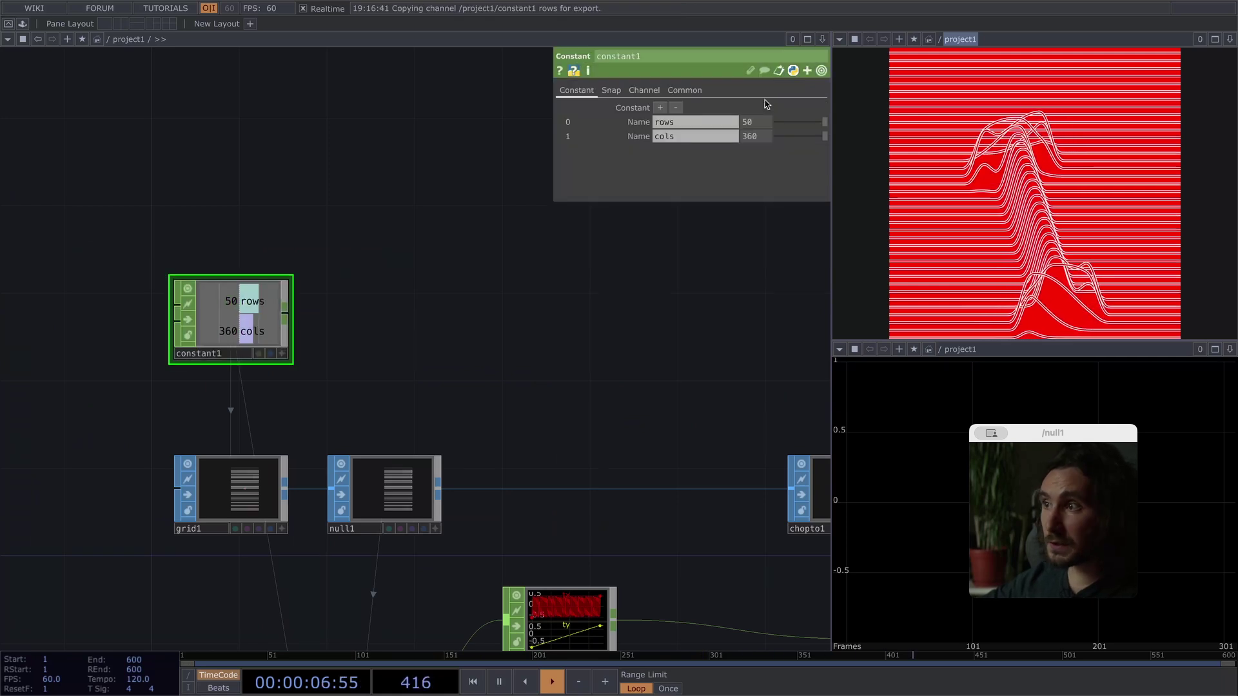
{"action": "left_click", "coordinate": [754, 123]}
{"action": "type", "text": "10"}
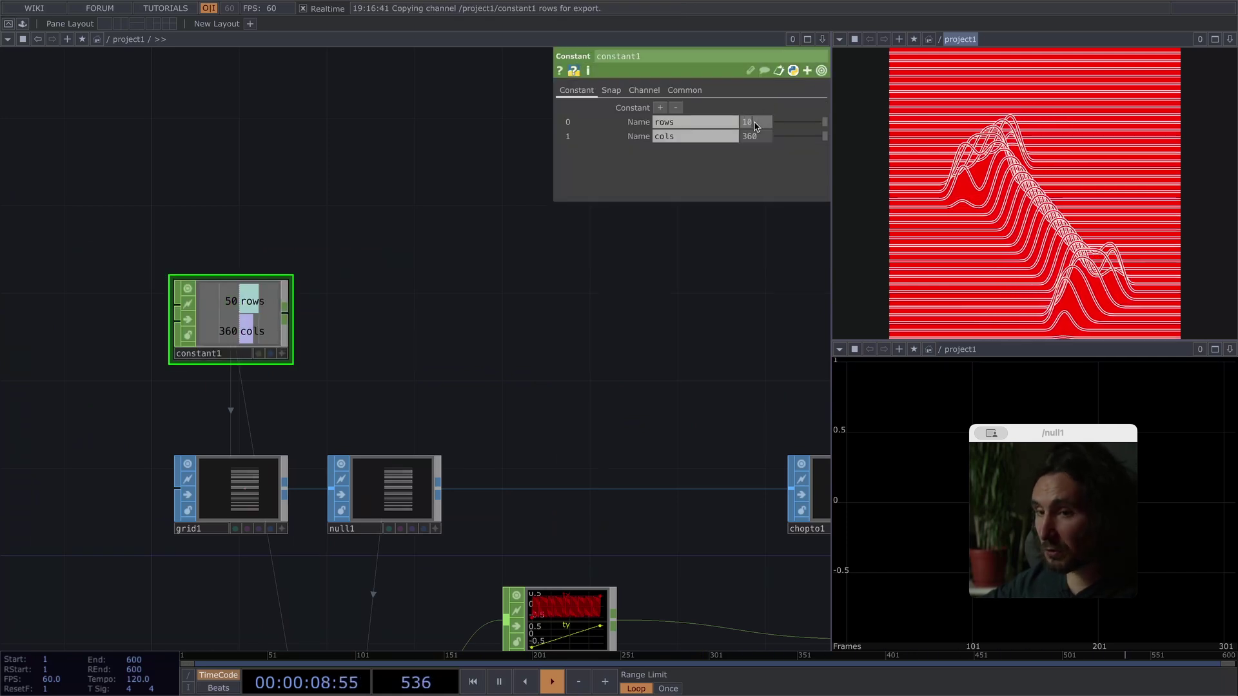
{"action": "type", "text": "00"}
{"action": "key", "text": "Return"}
{"action": "left_click_drag", "start_coordinate": [597, 211], "coordinate": [737, 86]}
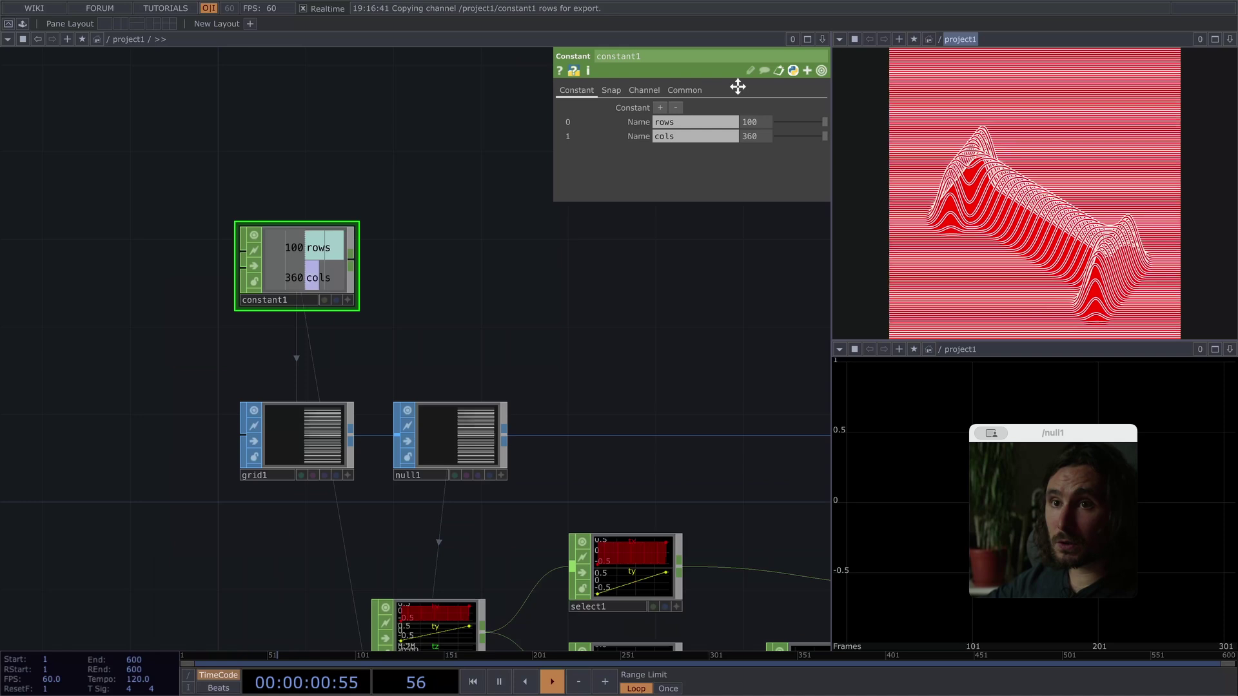
{"action": "scroll", "coordinate": [503, 387], "scroll_direction": "down", "scroll_amount": 5}
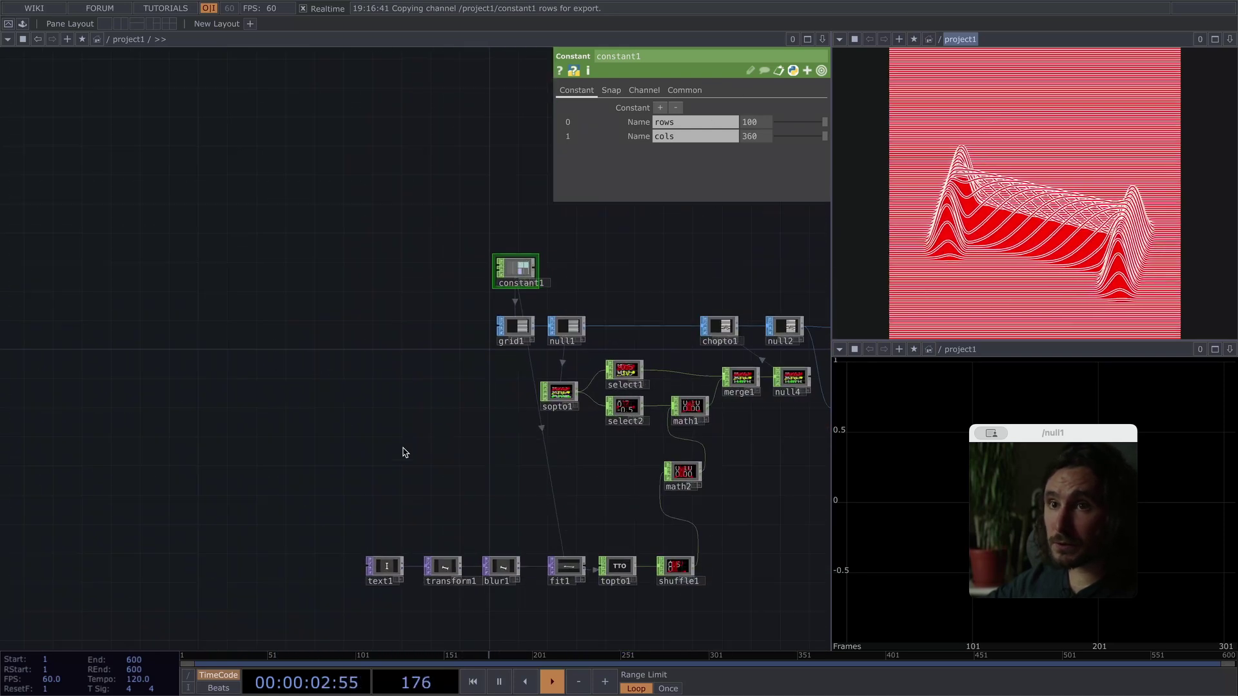
{"action": "left_click_drag", "start_coordinate": [403, 449], "coordinate": [375, 425]}
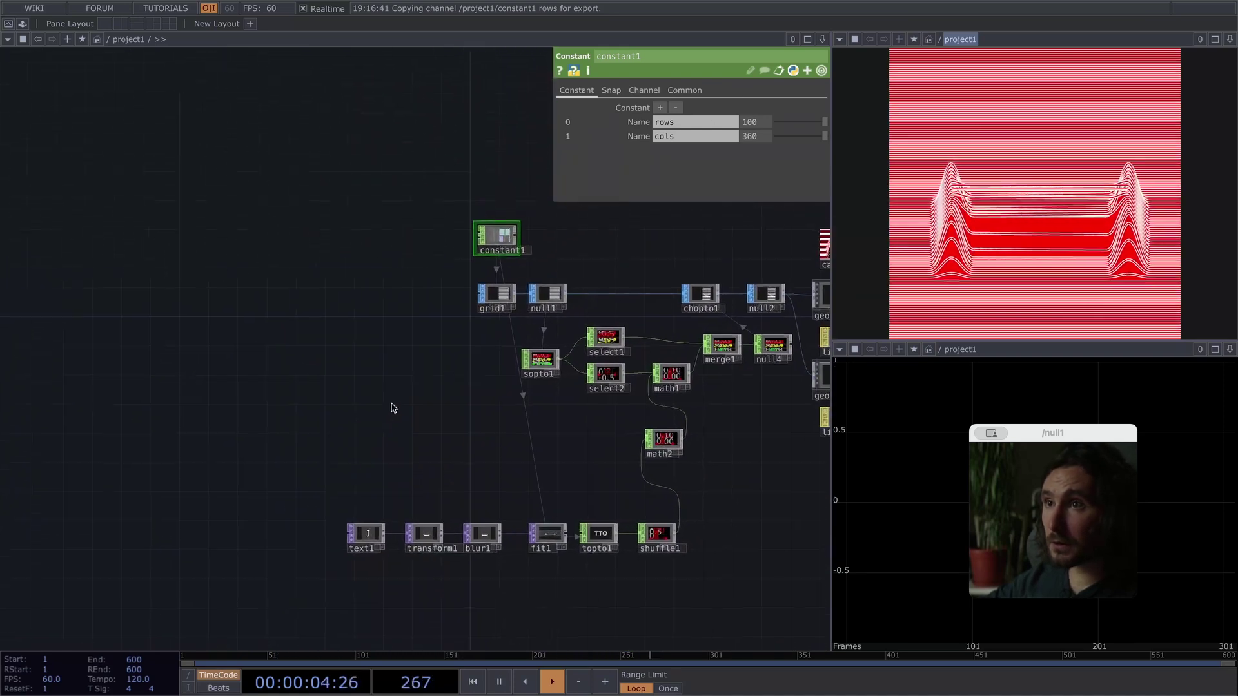
Return the rows channel of constant1 to 50.
{"action": "left_click", "coordinate": [750, 123]}
{"action": "type", "text": "50"}
{"action": "key", "text": "Return"}
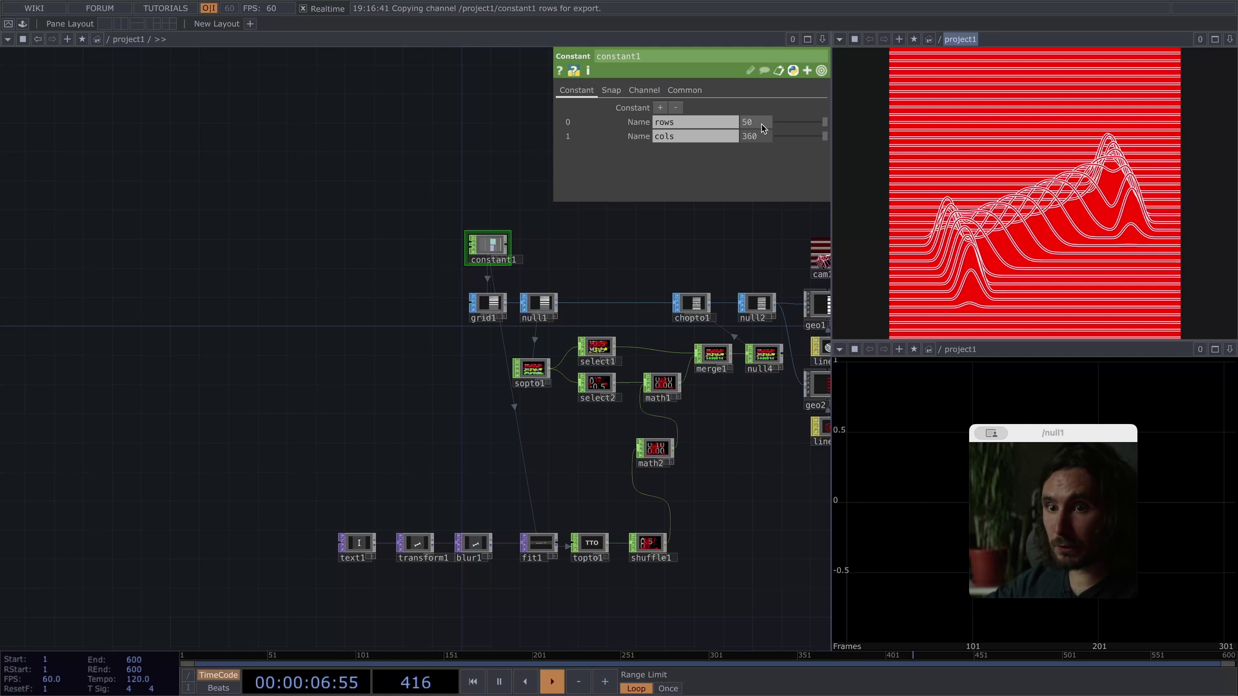
Make three copies of text1 beneath it and shift all four Text nodes away from transform1 to free space.
{"action": "left_click_drag", "start_coordinate": [237, 462], "coordinate": [240, 393]}
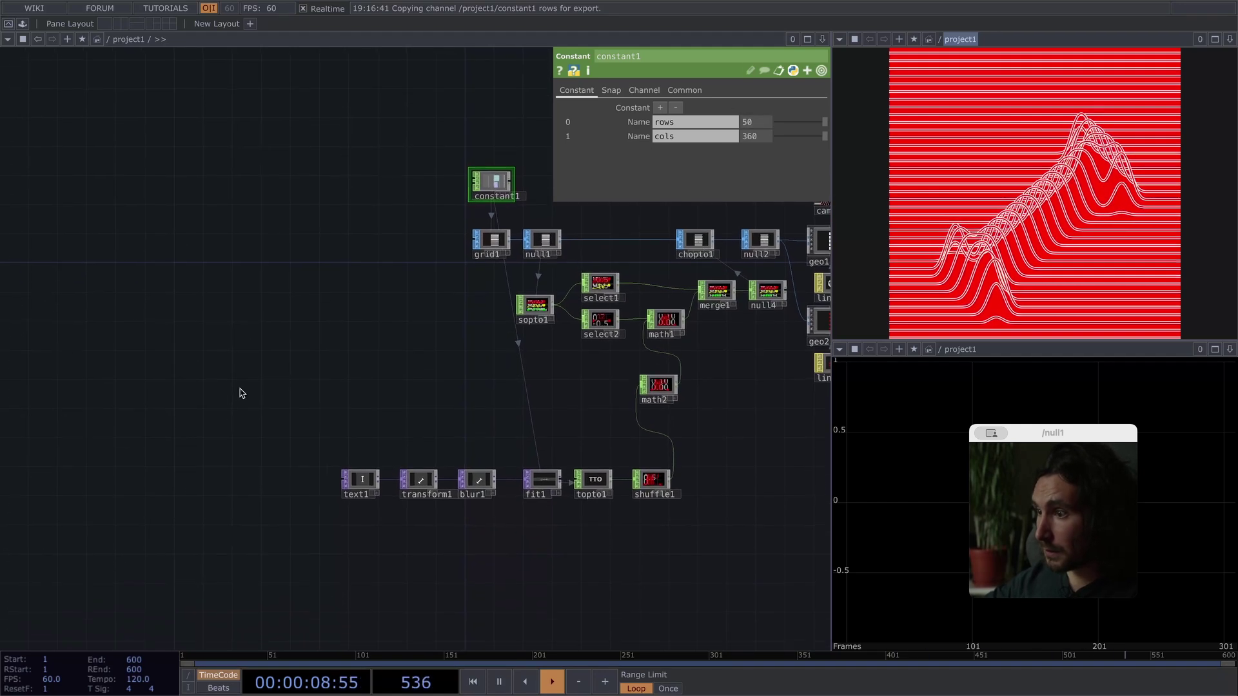
{"action": "left_click", "coordinate": [363, 484]}
{"action": "key", "text": "ctrl+c"}
{"action": "key", "text": "ctrl+v"}
{"action": "key", "text": "ctrl+v"}
{"action": "key", "text": "ctrl+v"}
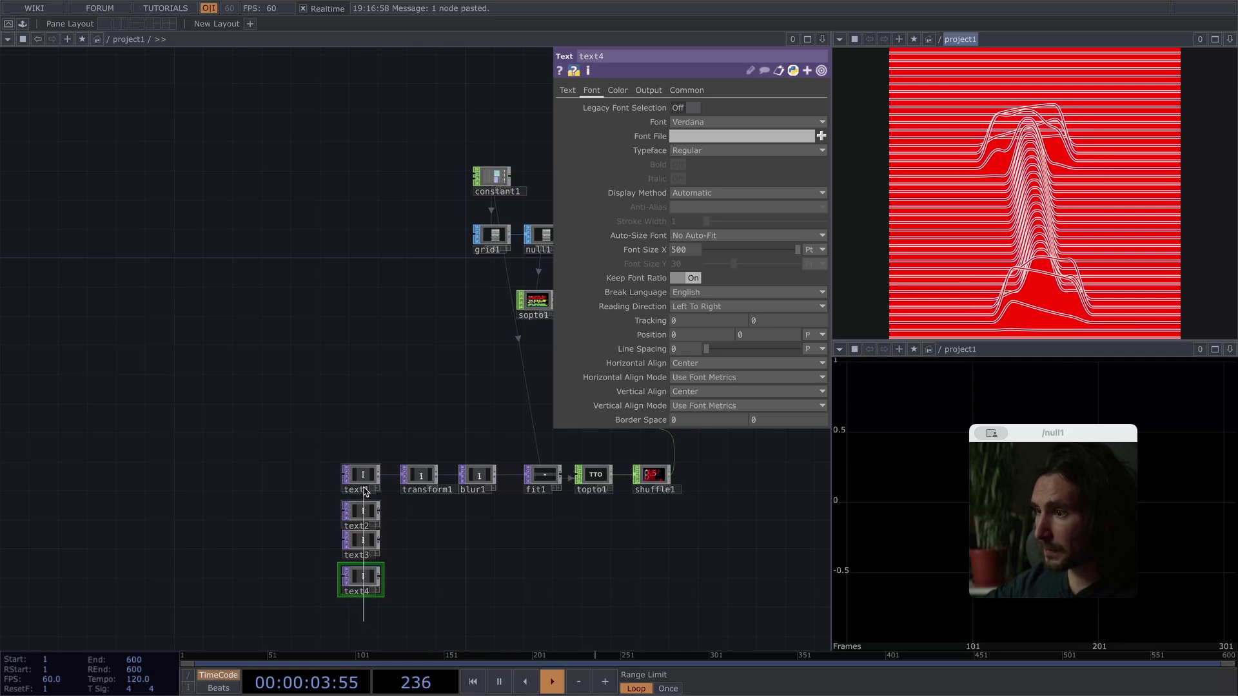
{"action": "left_click_drag", "start_coordinate": [275, 477], "coordinate": [270, 477]}
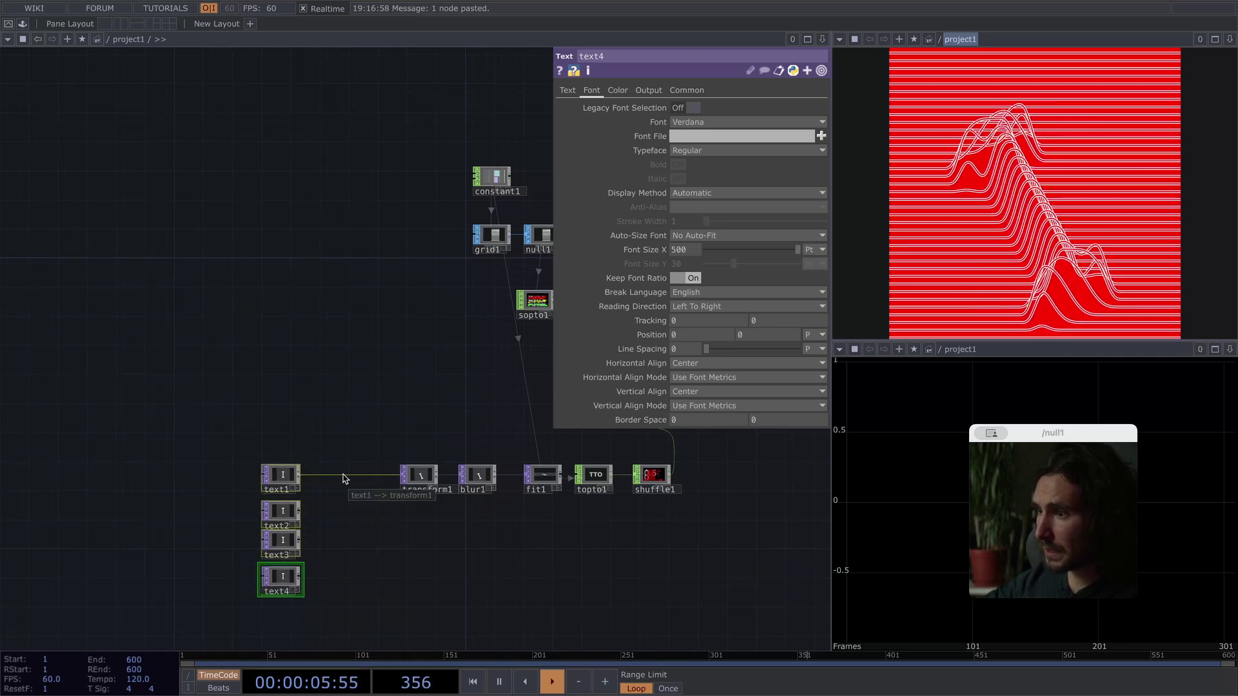
Insert a Switch TOP on the wire between text1 and transform1.
{"action": "right_click", "coordinate": [348, 476]}
{"action": "left_click", "coordinate": [363, 457]}
{"action": "type", "text": "switch"}
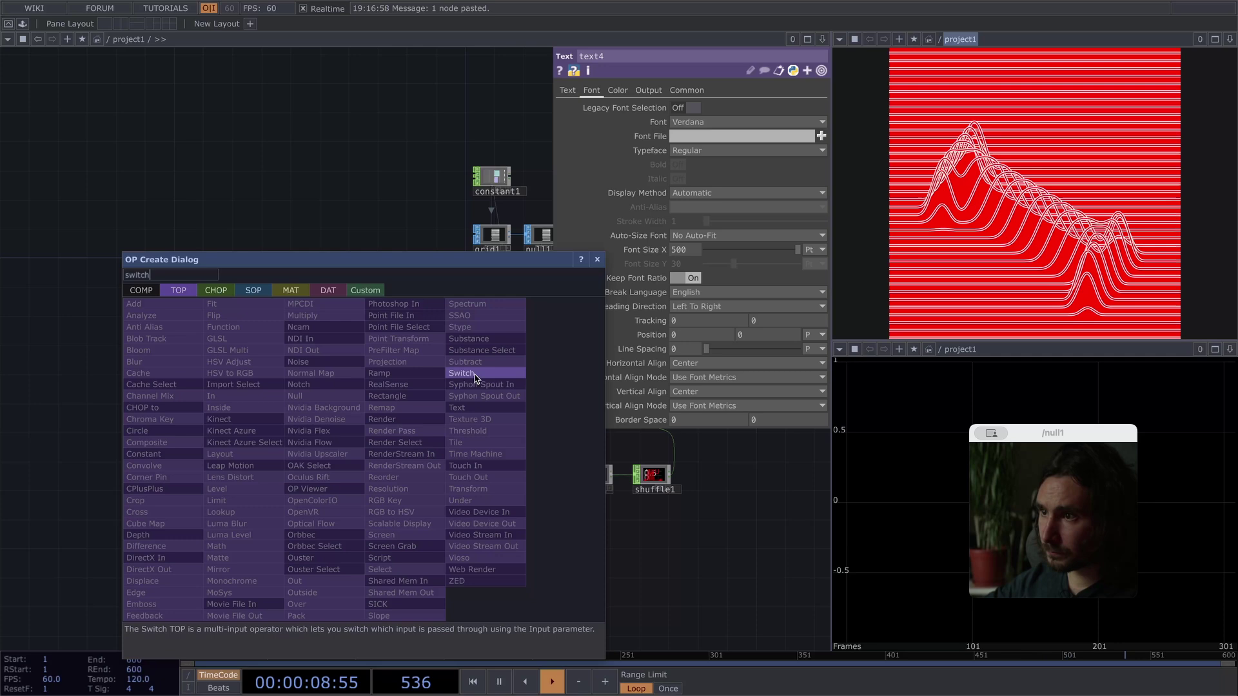
{"action": "left_click", "coordinate": [464, 373]}
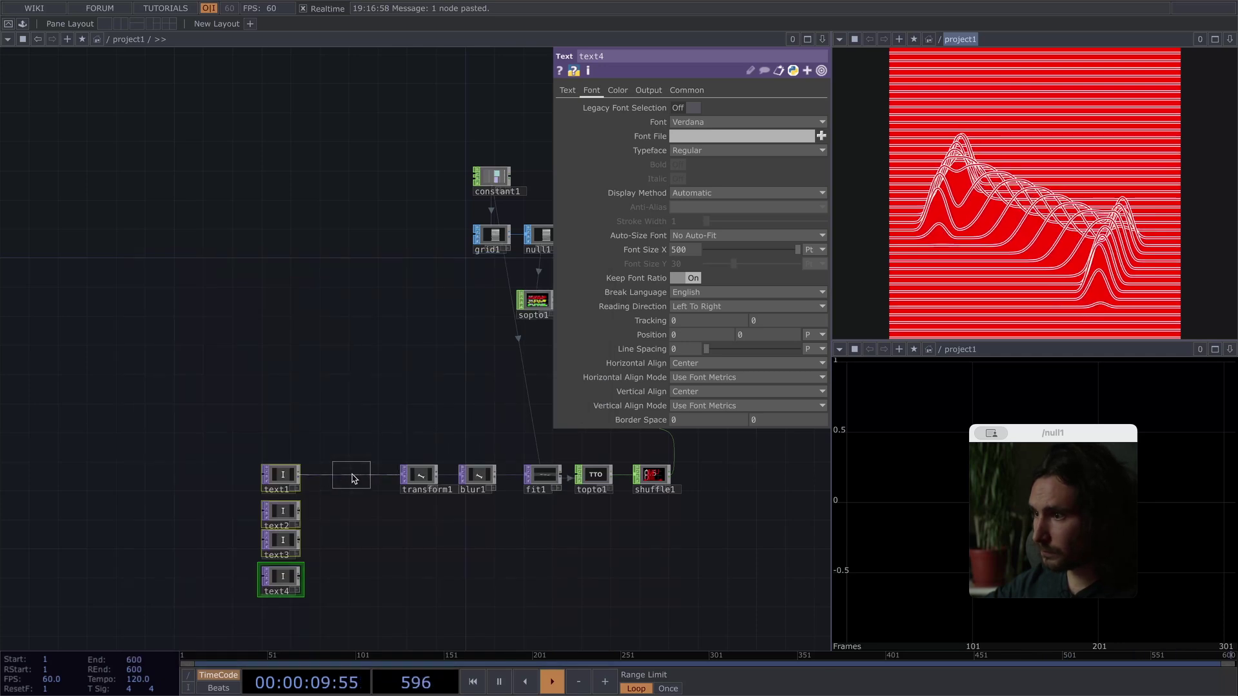
{"action": "left_click", "coordinate": [351, 478]}
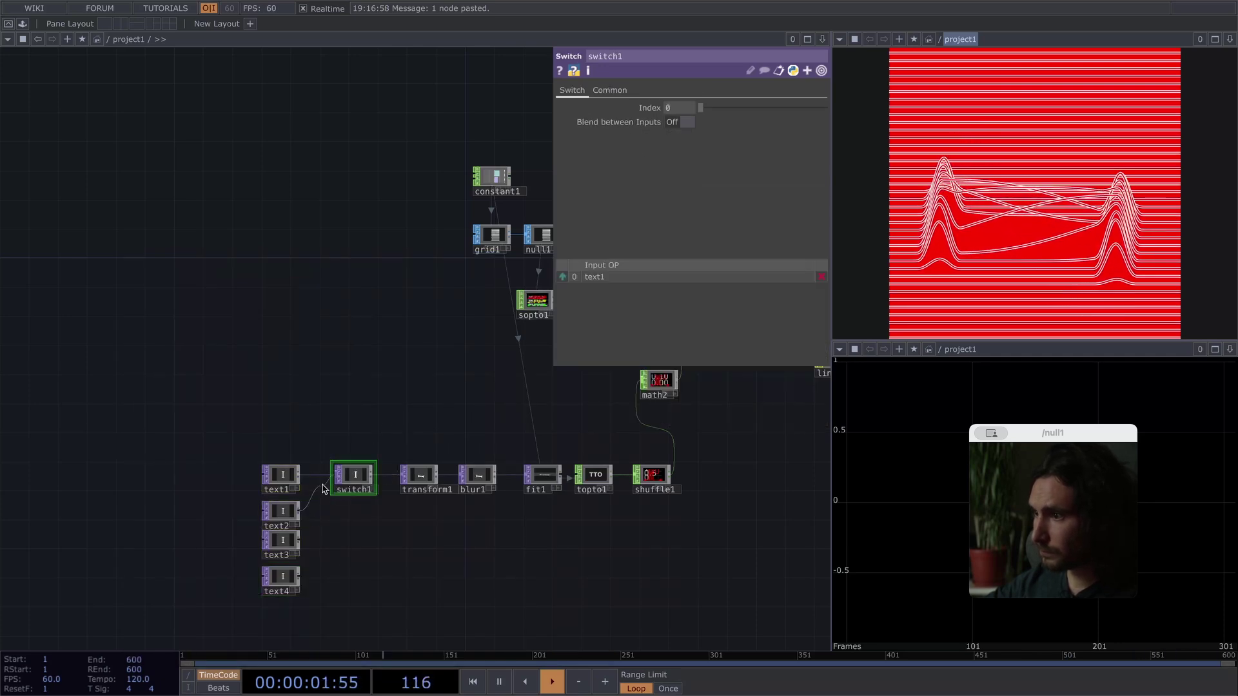
Connect text2, text3 and text4 as additional inputs of switch1.
{"action": "left_click", "coordinate": [325, 485]}
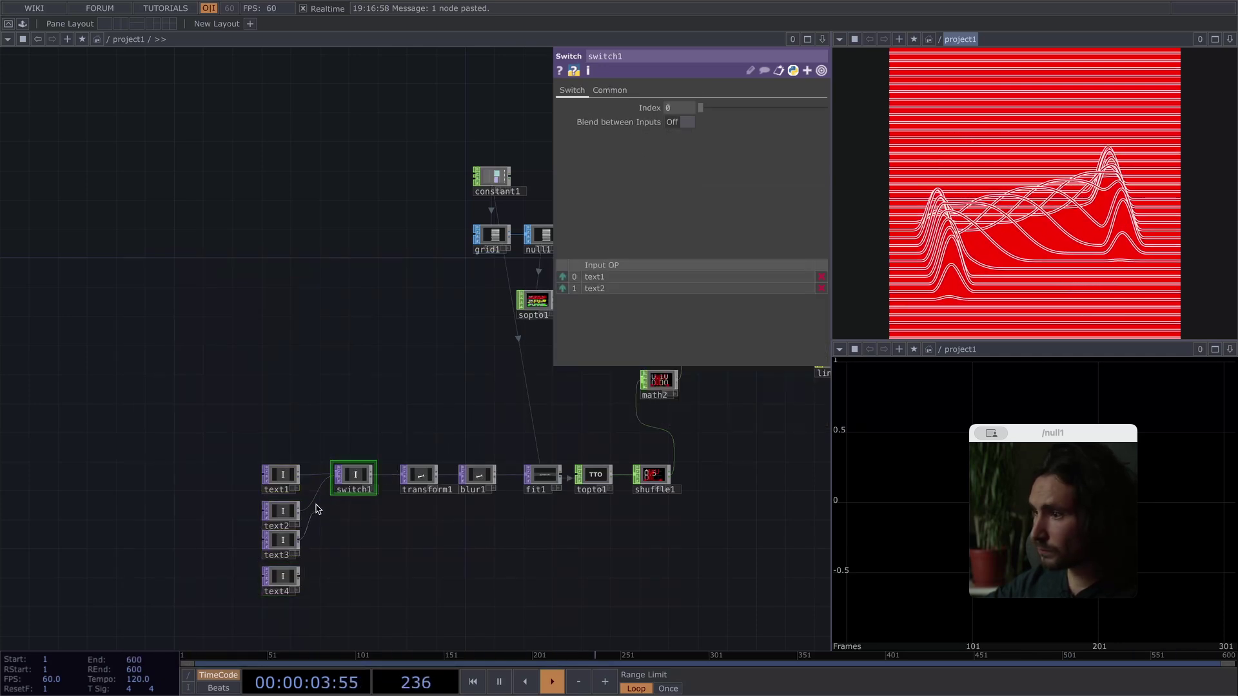
{"action": "left_click", "coordinate": [298, 541]}
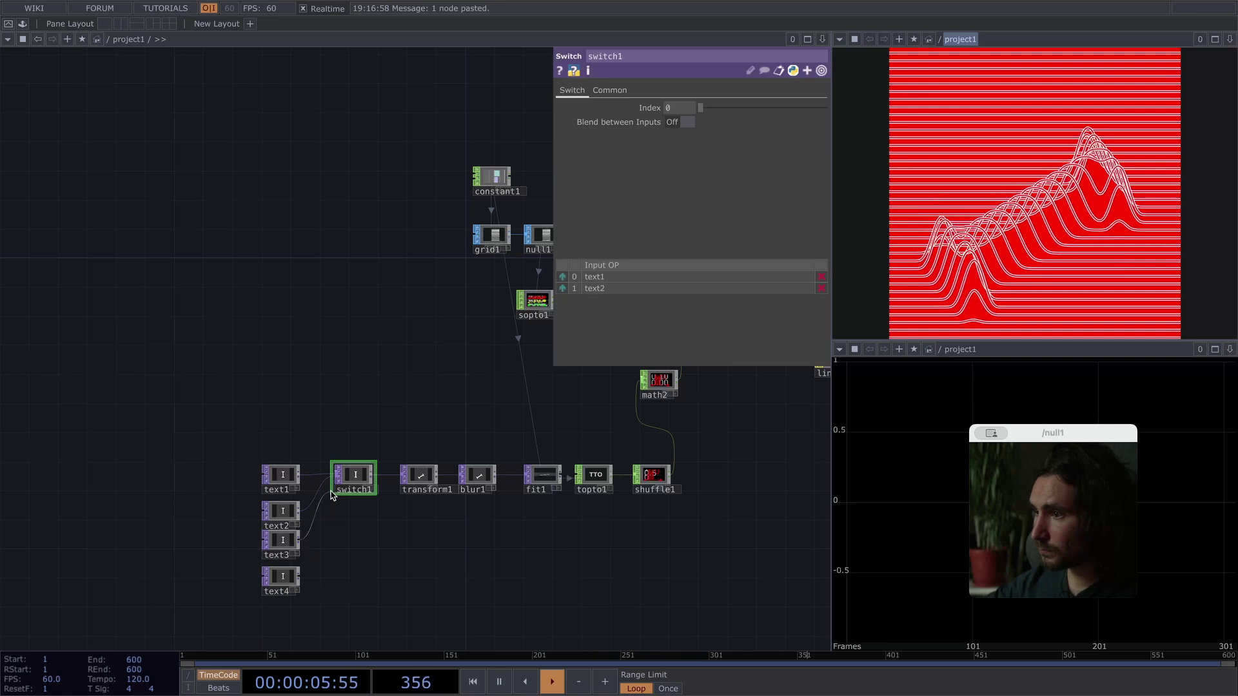
{"action": "left_click", "coordinate": [348, 478]}
{"action": "left_click", "coordinate": [298, 577]}
{"action": "left_click", "coordinate": [348, 478]}
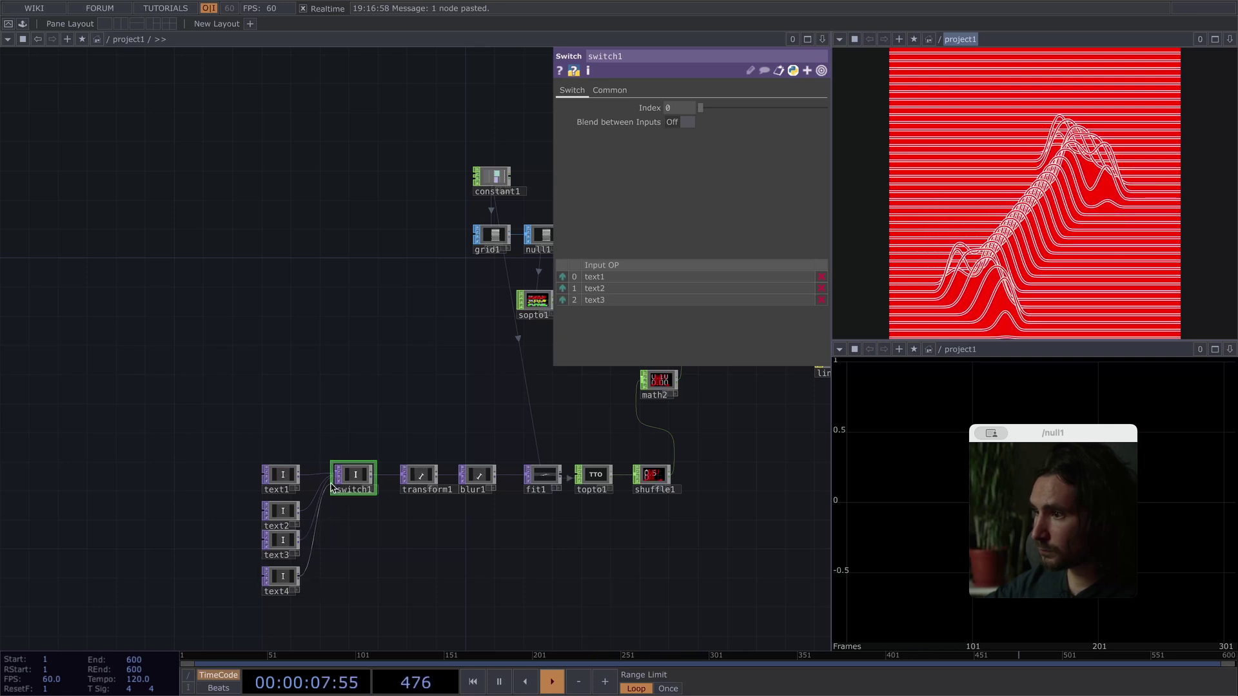
Change the letter displayed by text2 to P.
{"action": "left_click", "coordinate": [284, 512]}
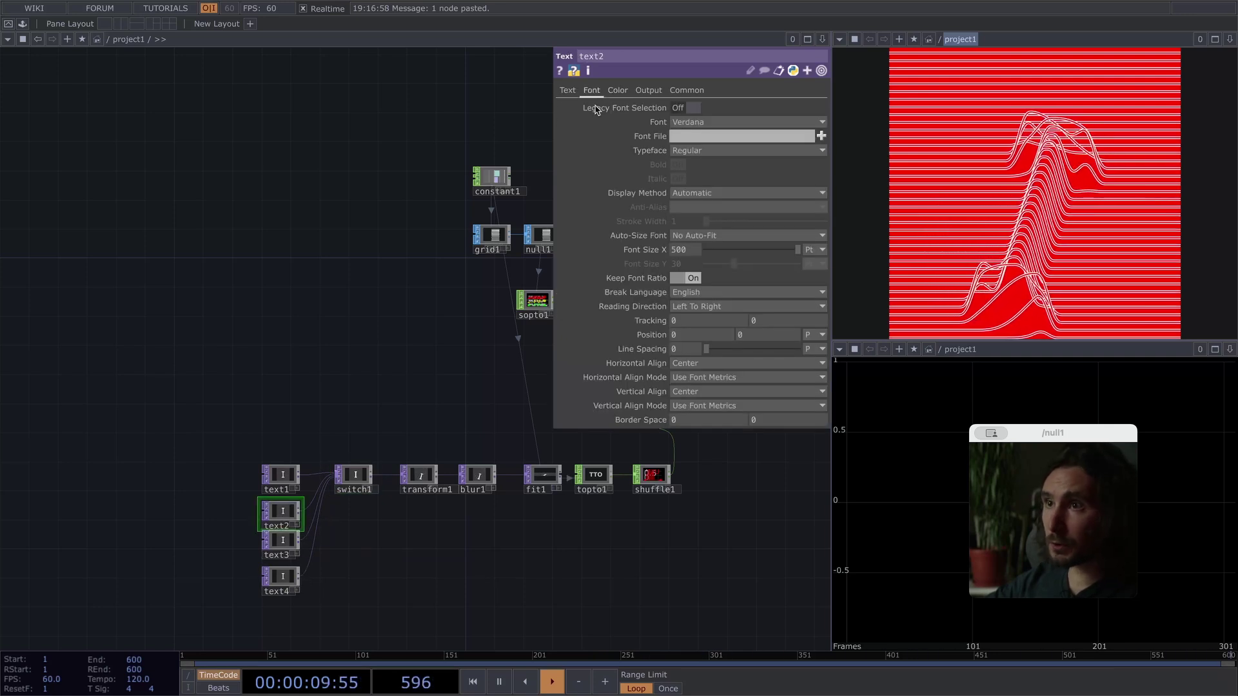
{"action": "left_click_drag", "start_coordinate": [381, 515], "coordinate": [385, 321]}
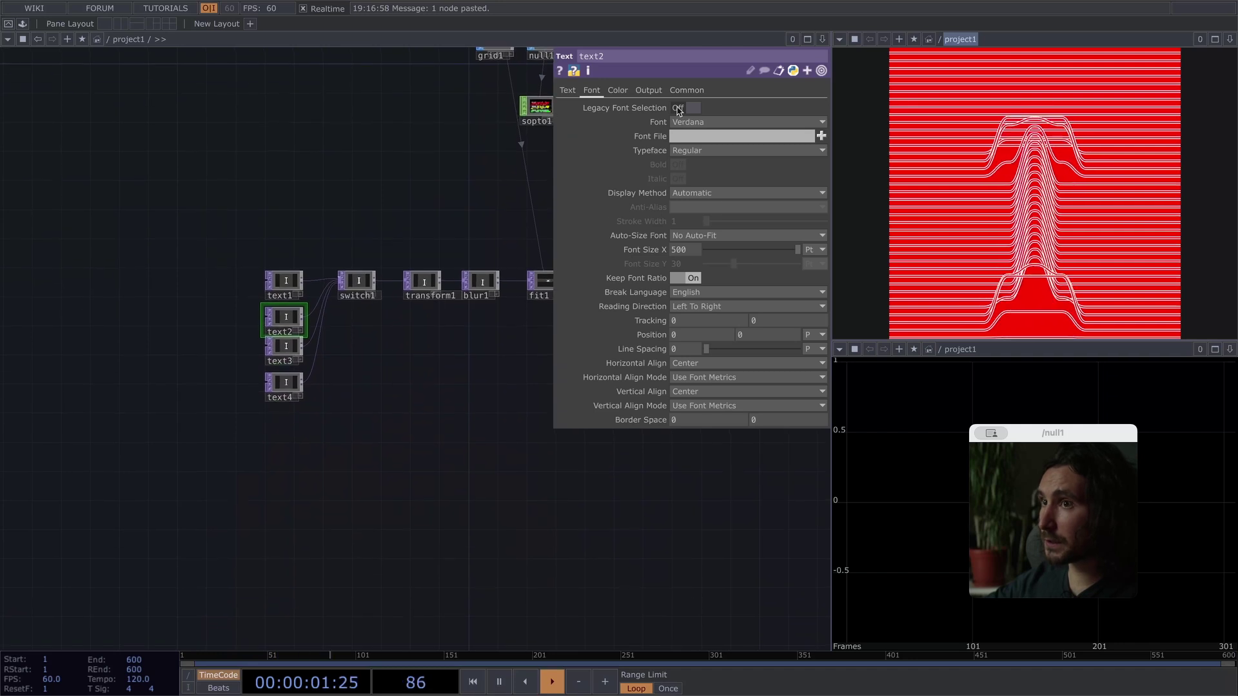
{"action": "left_click", "coordinate": [567, 90]}
{"action": "left_click", "coordinate": [702, 178]}
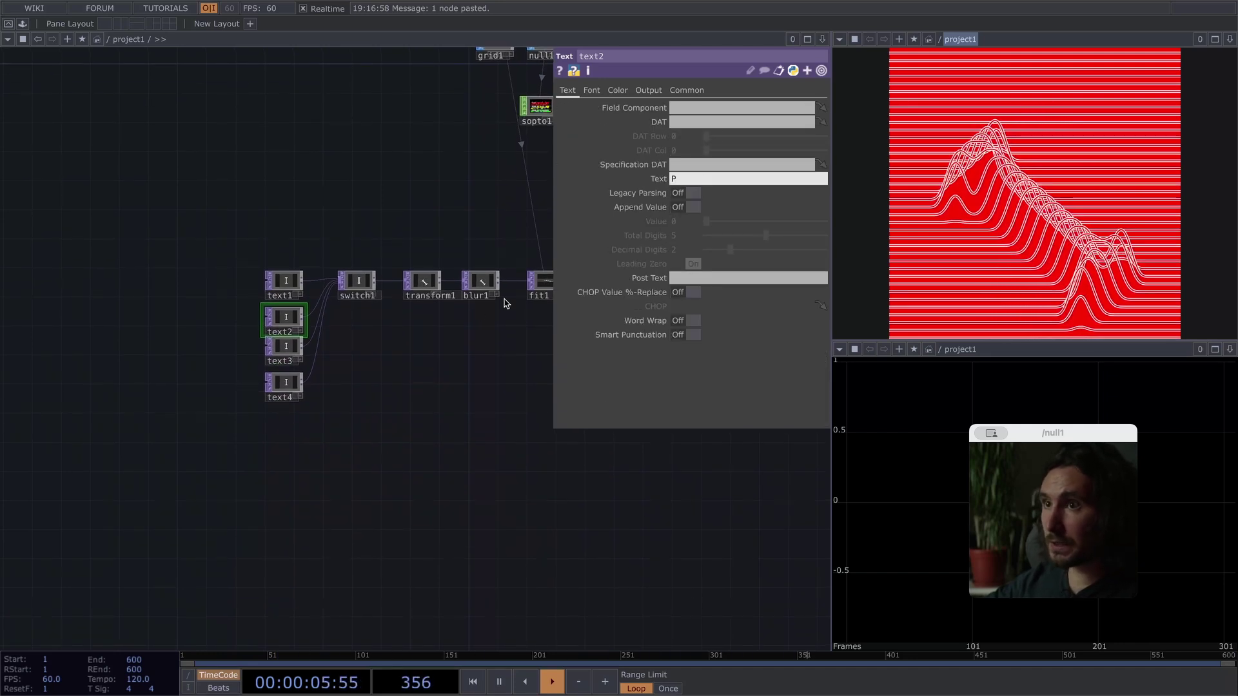
Change the letter displayed by text3 to N.
{"action": "left_click", "coordinate": [292, 354]}
{"action": "left_click", "coordinate": [567, 90]}
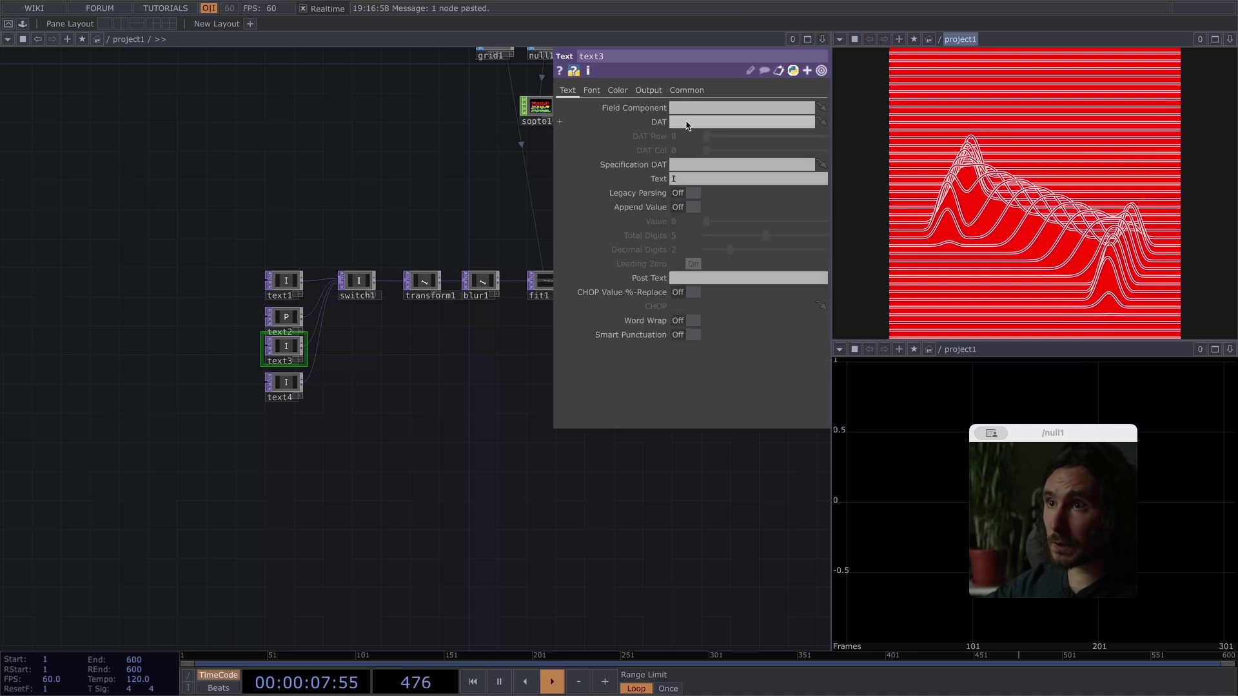
{"action": "left_click", "coordinate": [677, 178]}
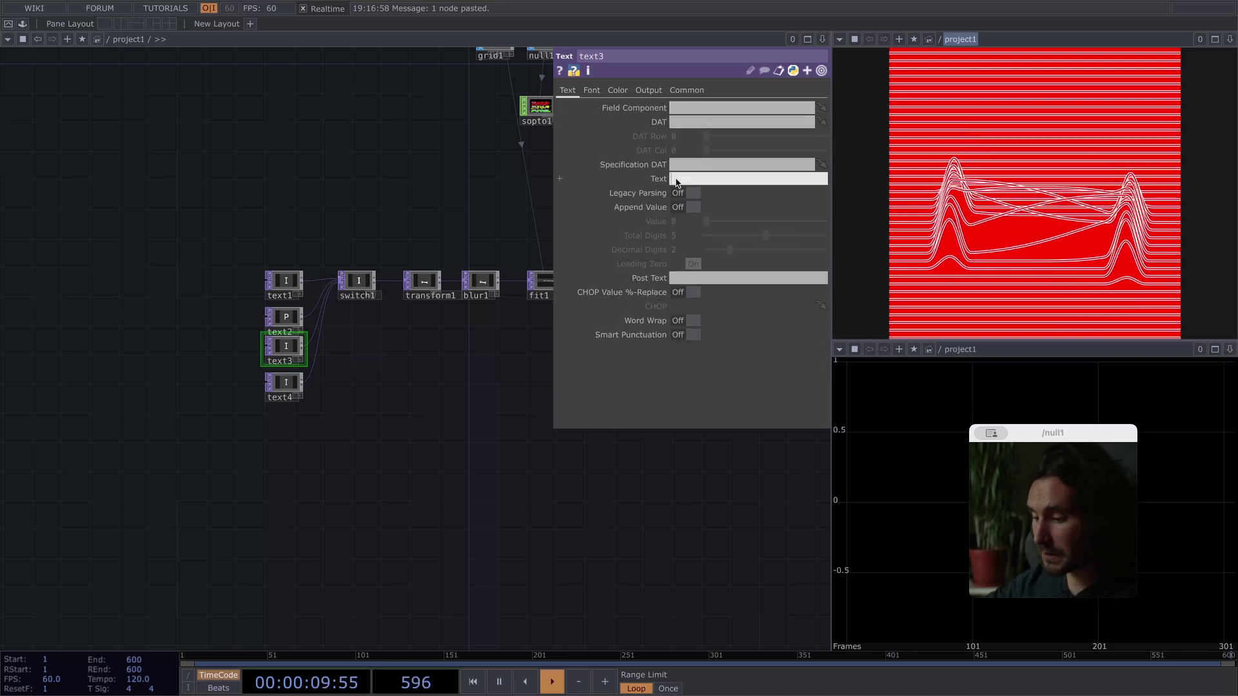
{"action": "key", "text": "Return"}
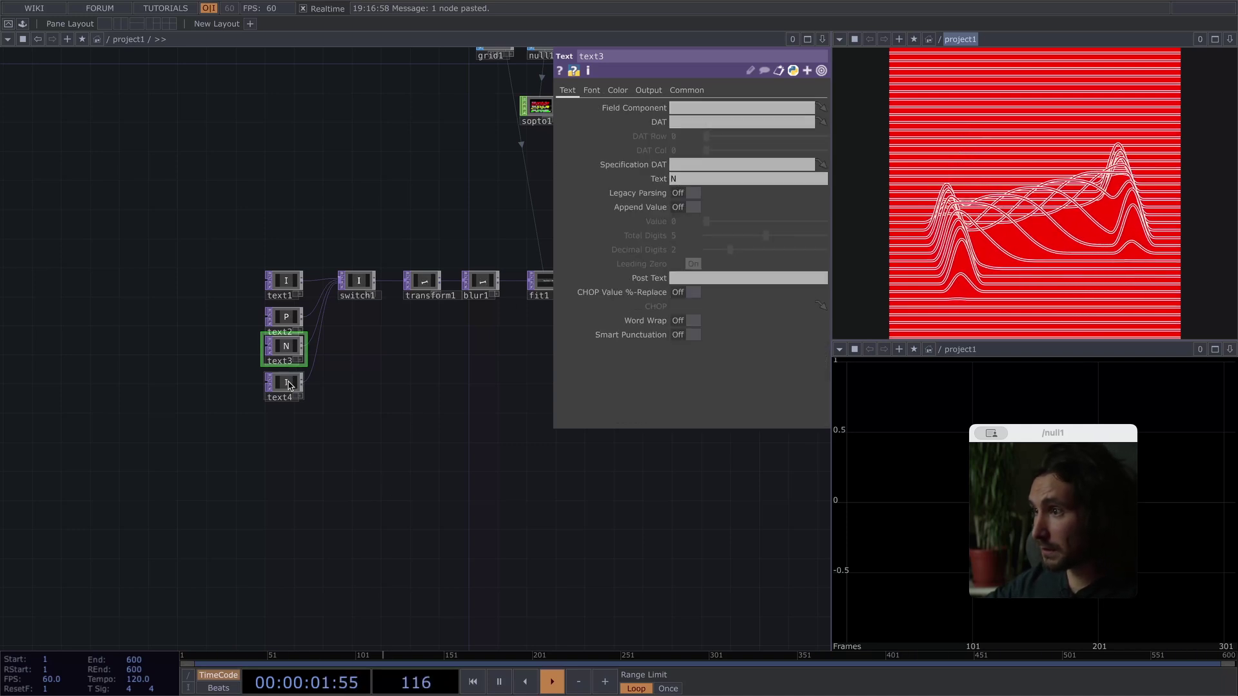
Change the letter displayed by text4 to A.
{"action": "left_click", "coordinate": [289, 385]}
{"action": "left_click", "coordinate": [617, 90]}
{"action": "left_click", "coordinate": [567, 90]}
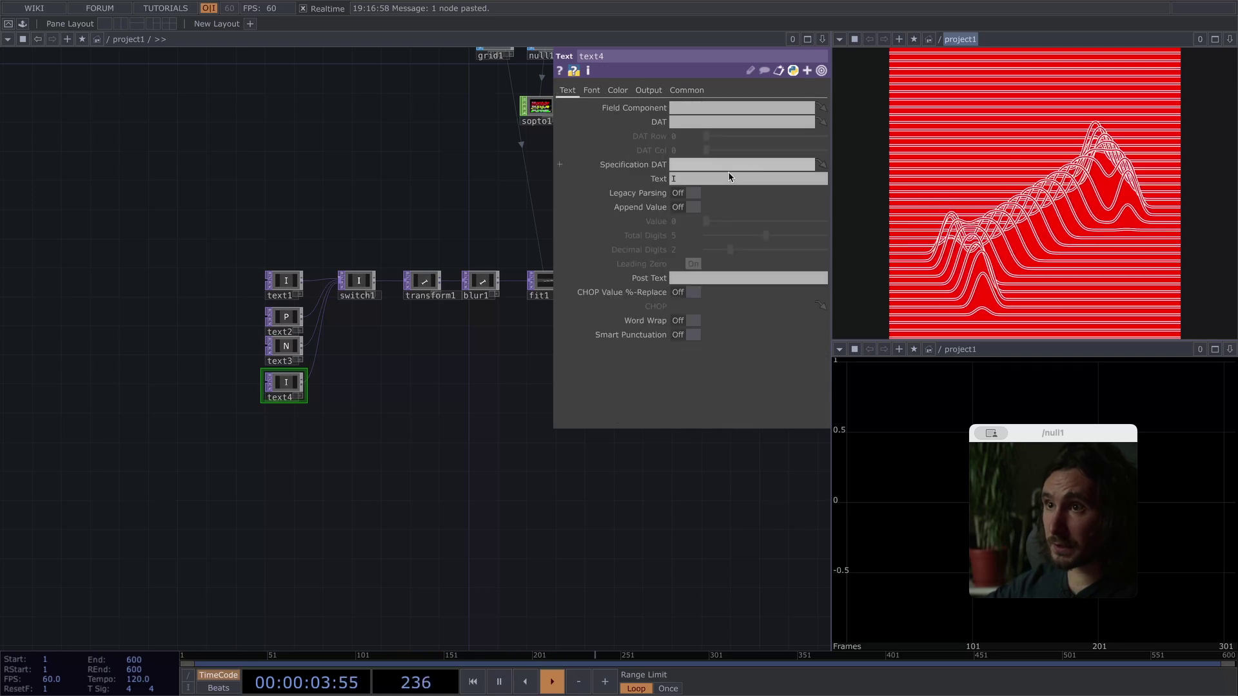
{"action": "left_click", "coordinate": [719, 180]}
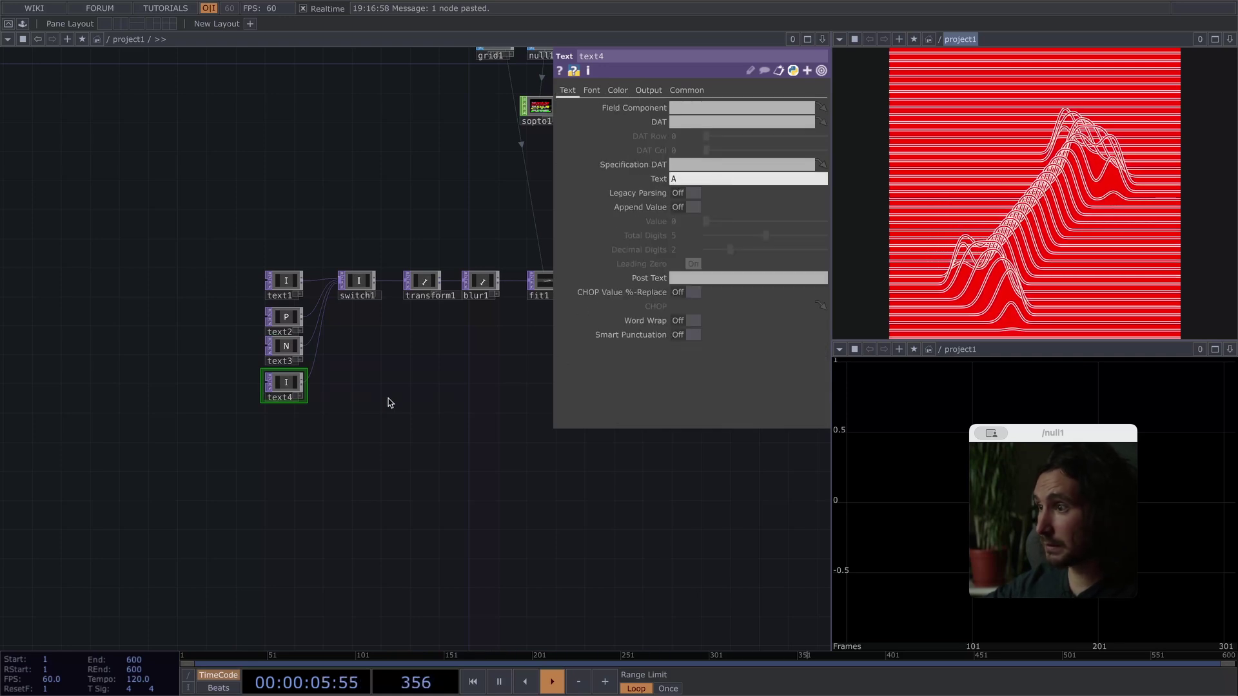
{"action": "key", "text": "Return"}
Add a Keyboard In CHOP in the empty area below text4.
{"action": "scroll", "coordinate": [328, 406], "scroll_direction": "up", "scroll_amount": 3}
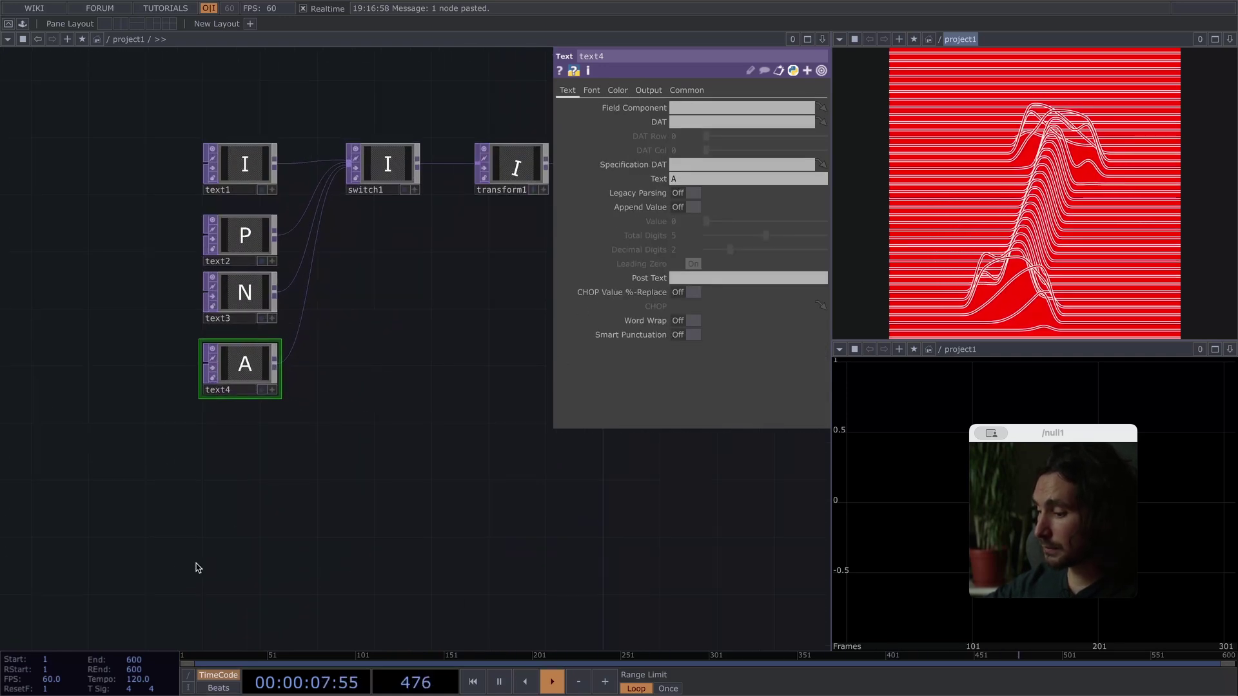
{"action": "key", "text": "Tab"}
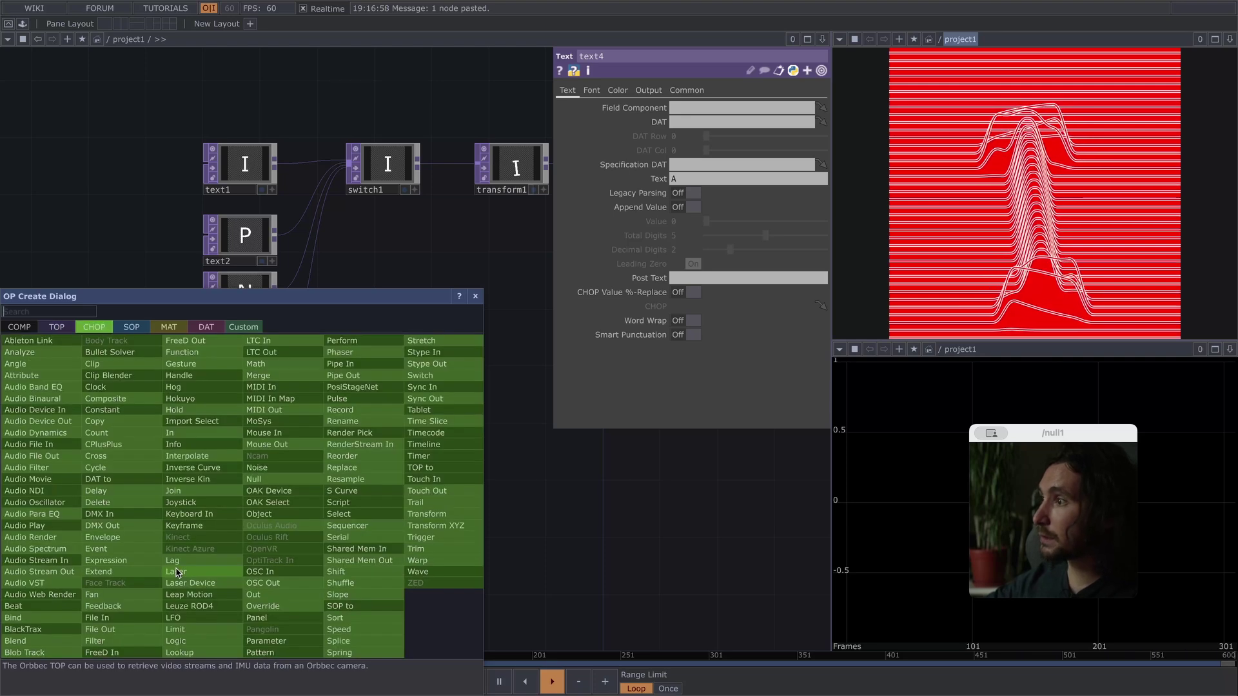
{"action": "type", "text": "ke"}
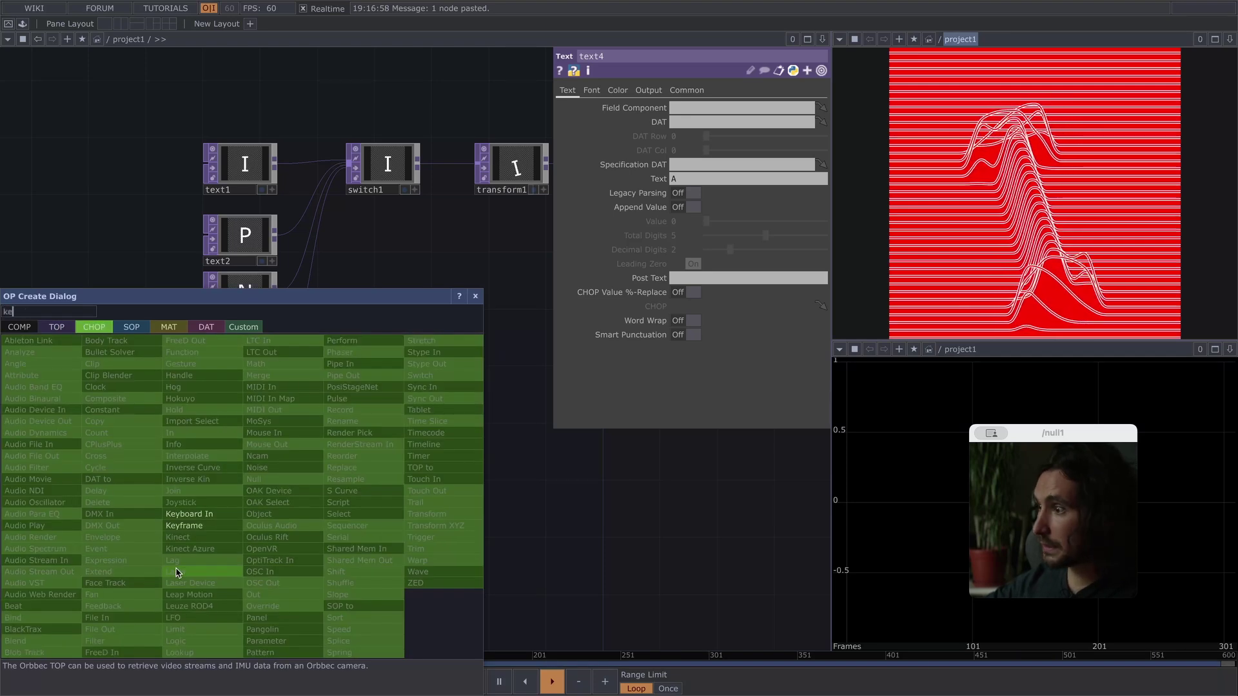
{"action": "left_click", "coordinate": [183, 514]}
{"action": "left_click", "coordinate": [197, 511]}
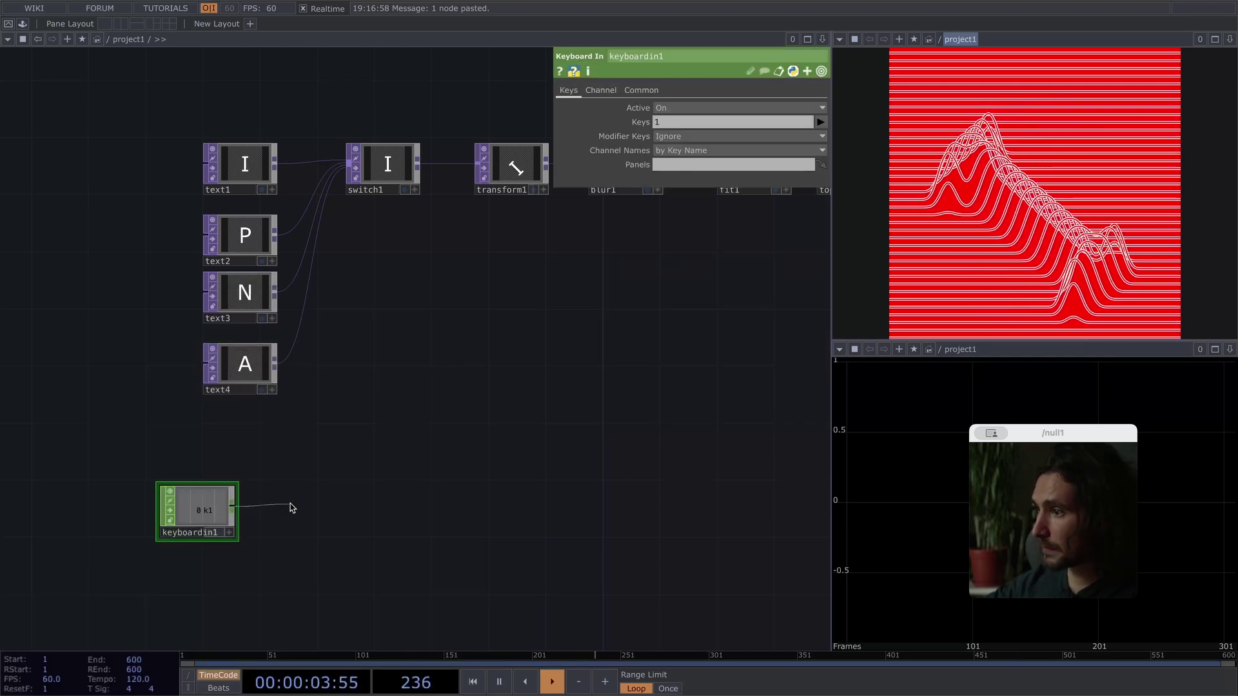
Add a Count CHOP fed by keyboardin1's output.
{"action": "key", "text": "Tab"}
{"action": "type", "text": "count"}
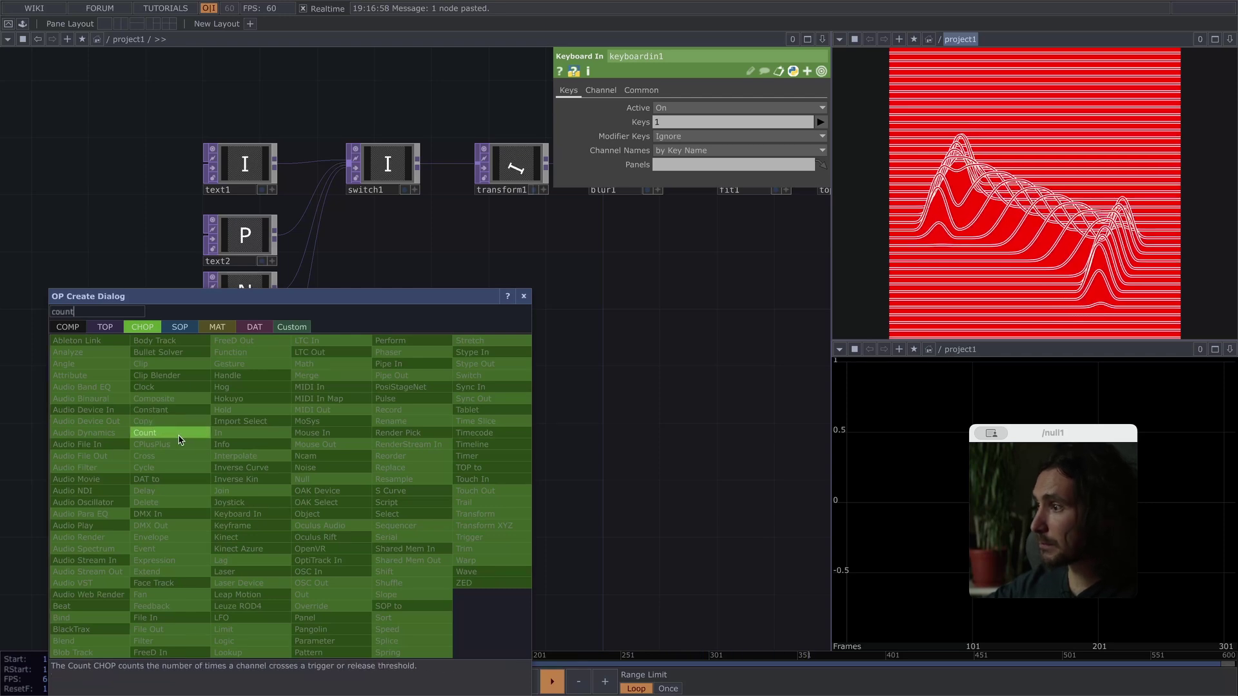
{"action": "left_click", "coordinate": [145, 433]}
{"action": "left_click", "coordinate": [322, 499]}
Set count1's Limit to Loop Min/Max with a Limit Maximum of 3.
{"action": "left_click_drag", "start_coordinate": [290, 554], "coordinate": [169, 465]}
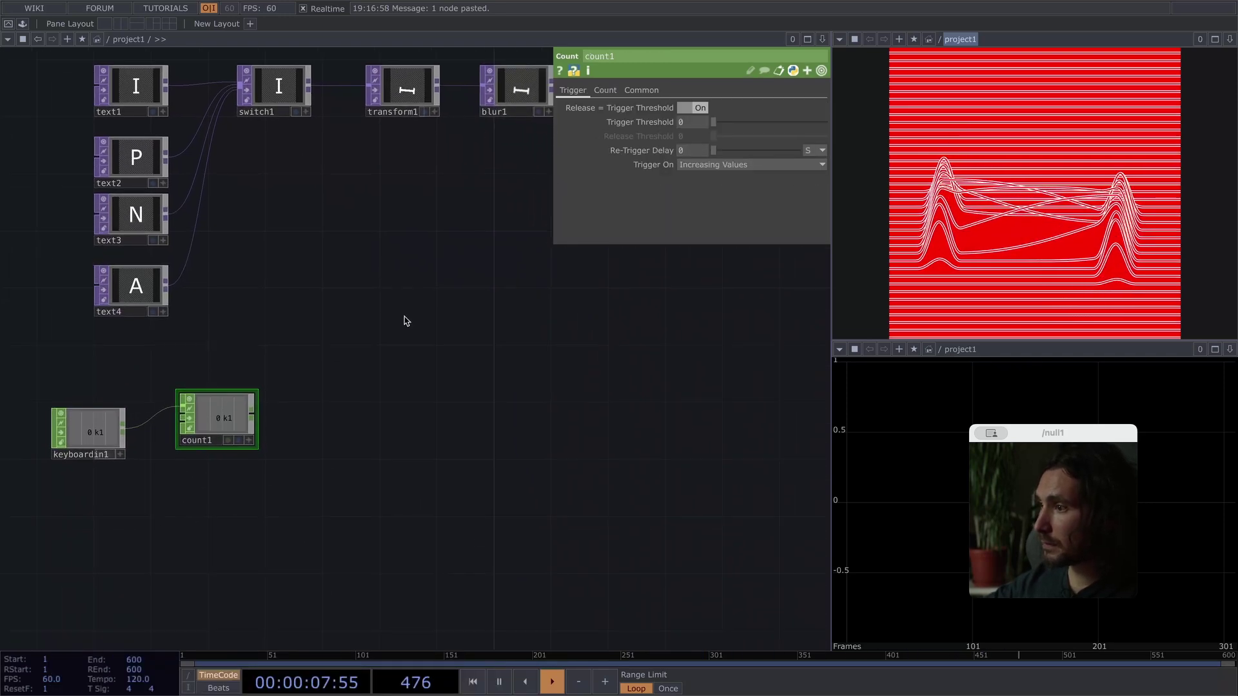
{"action": "left_click", "coordinate": [605, 91]}
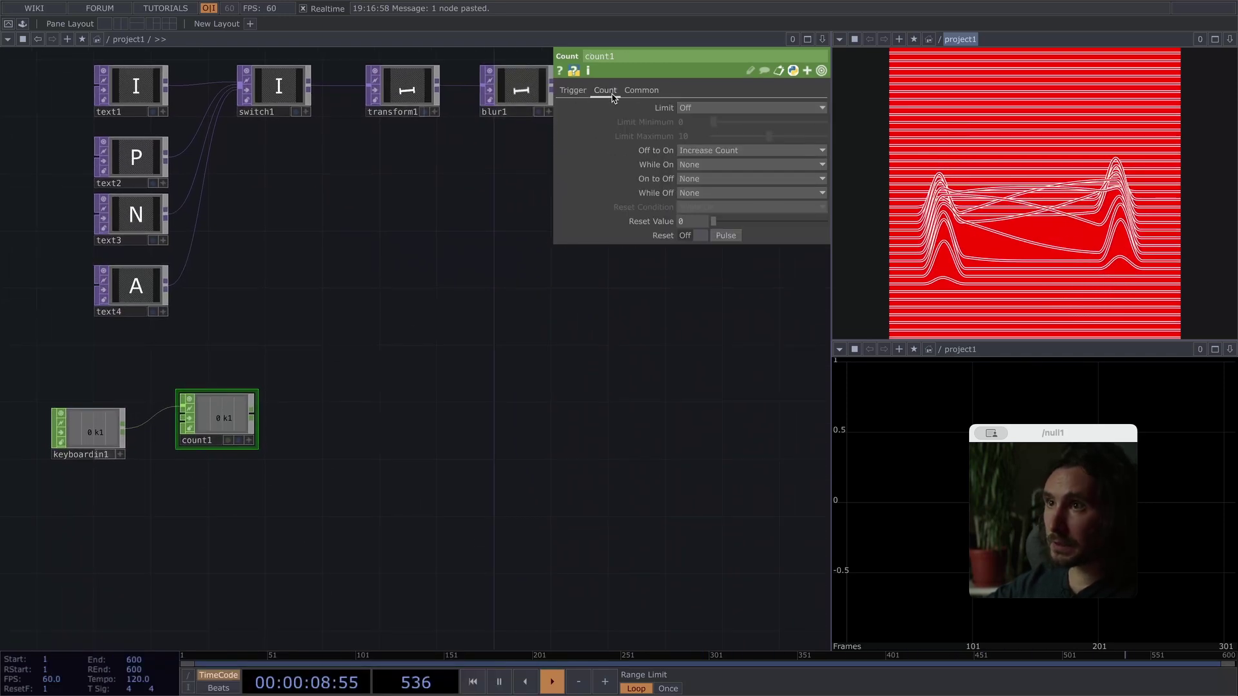
{"action": "left_click", "coordinate": [729, 164]}
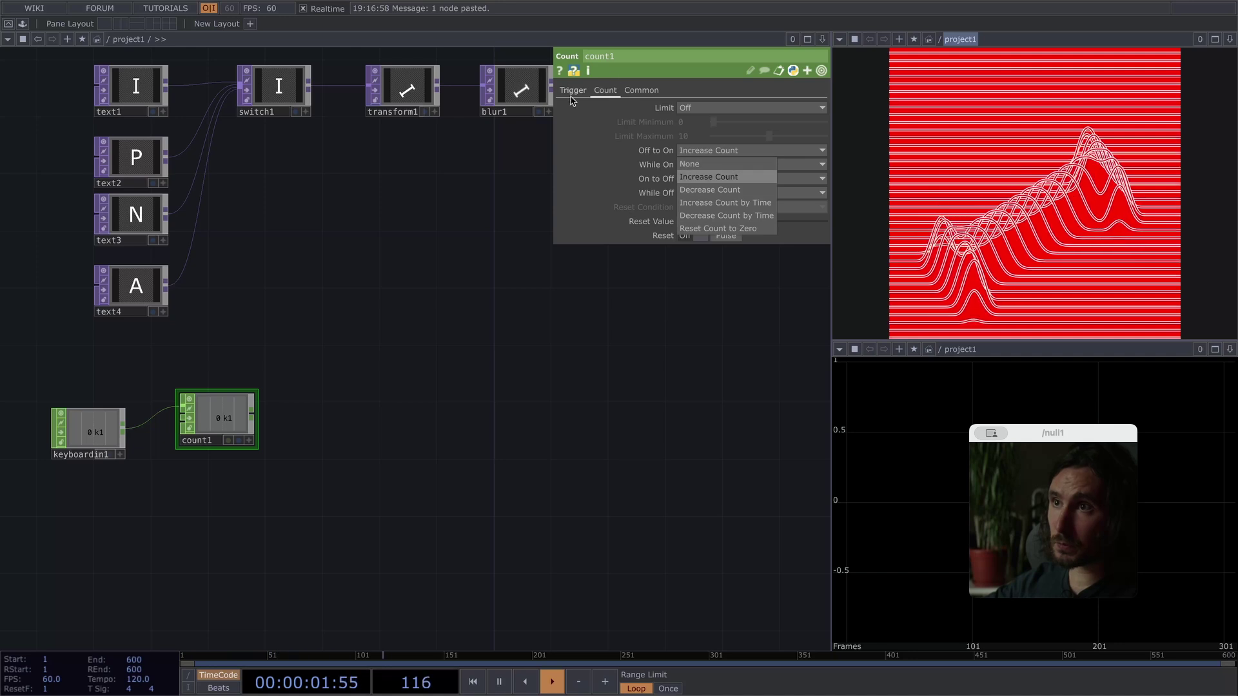
{"action": "left_click", "coordinate": [748, 108]}
{"action": "left_click", "coordinate": [707, 135]}
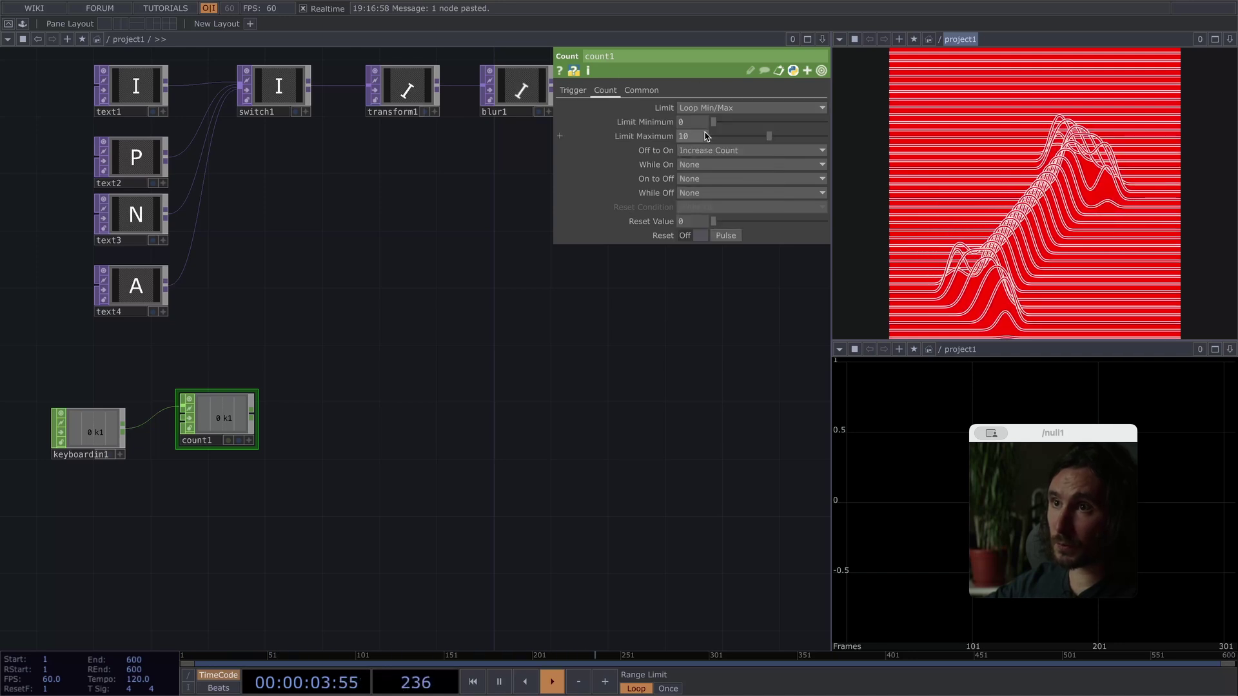
{"action": "type", "text": "3"}
{"action": "key", "text": "Return"}
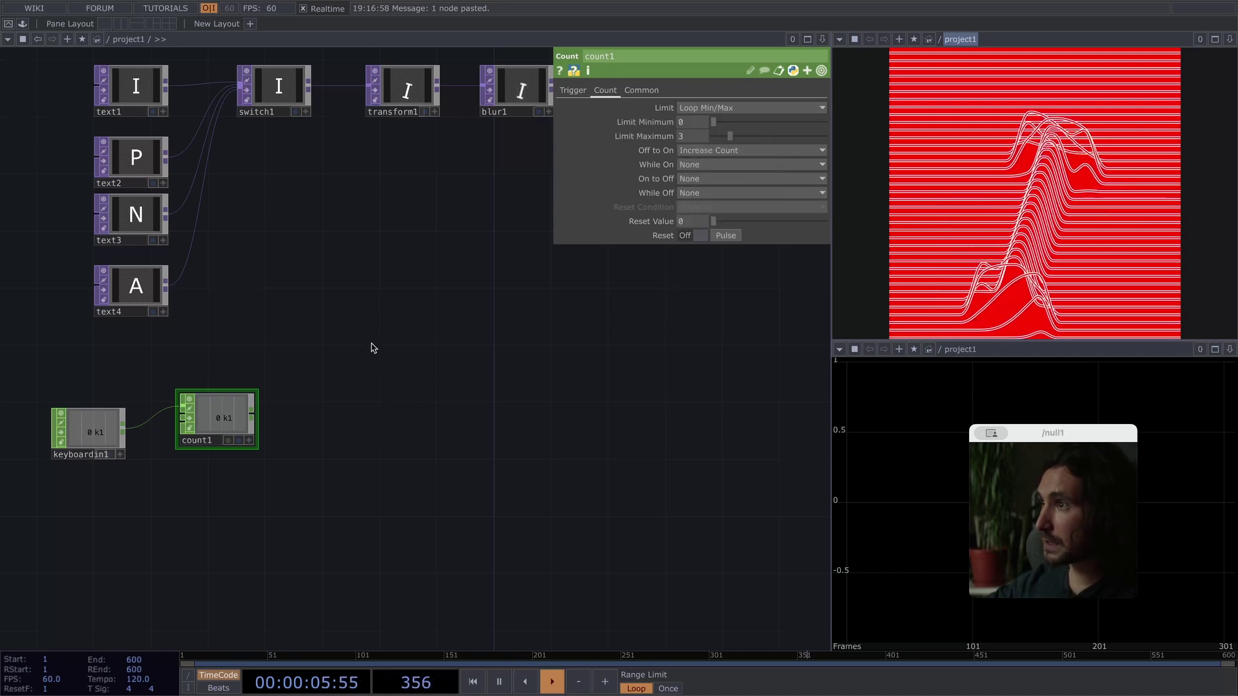
Add a Filter CHOP fed by count1's output, followed by a Null CHOP connected to the filter.
{"action": "left_click_drag", "start_coordinate": [220, 424], "coordinate": [220, 439]}
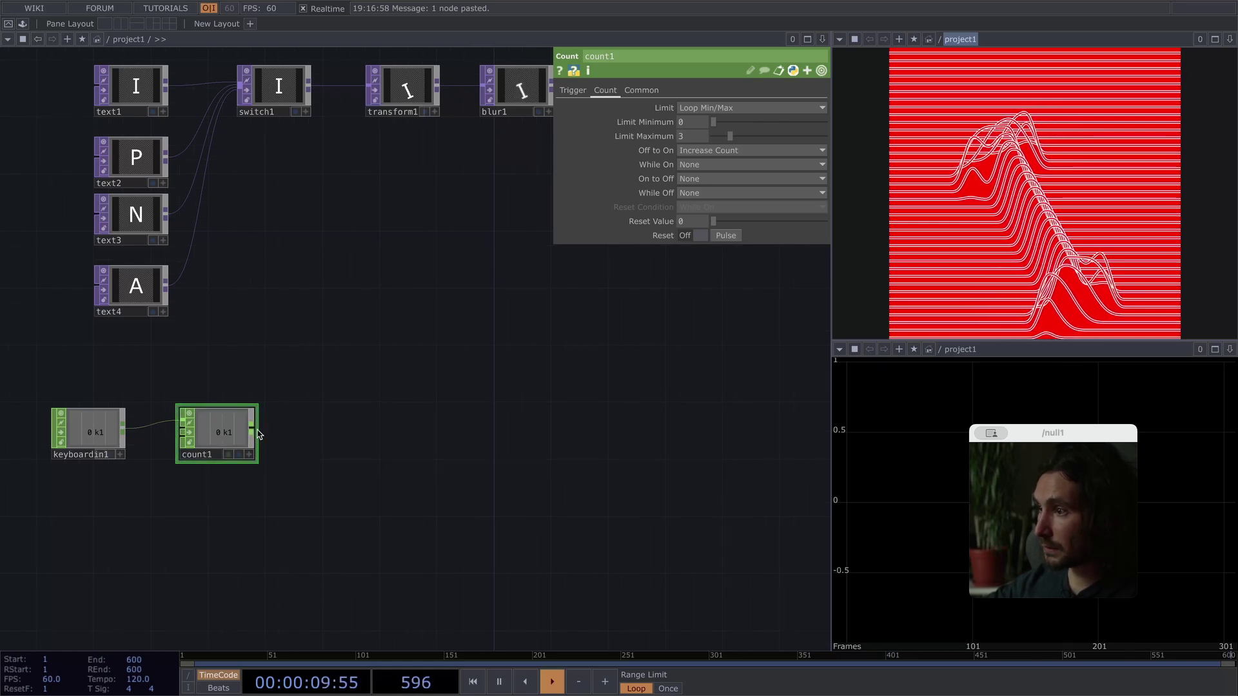
{"action": "left_click_drag", "start_coordinate": [259, 434], "coordinate": [320, 433]}
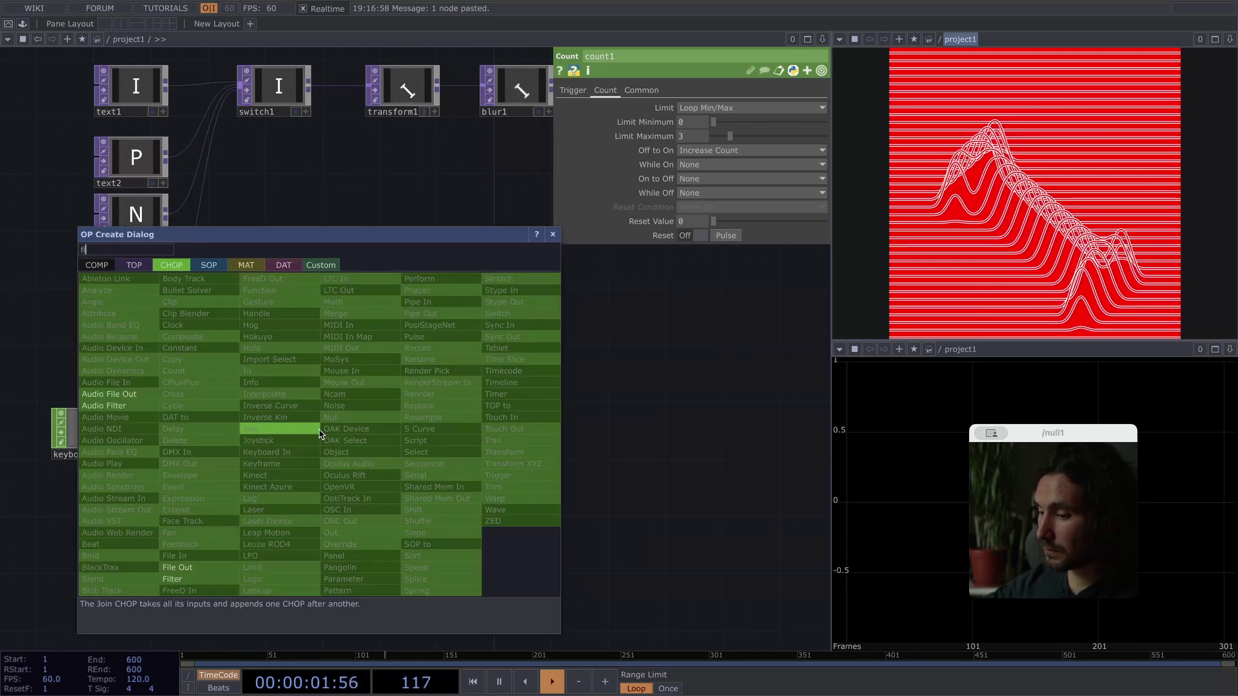
{"action": "left_click", "coordinate": [184, 579]}
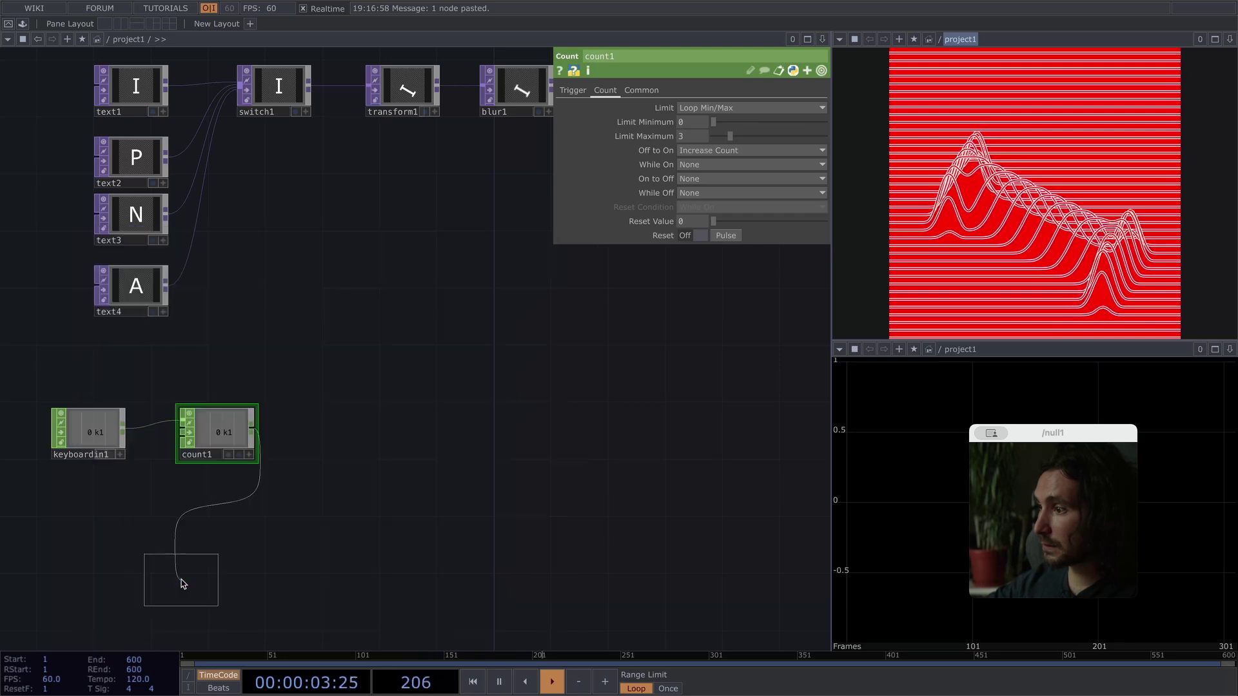
{"action": "left_click", "coordinate": [327, 422]}
{"action": "key", "text": "ctrl+alt+n"}
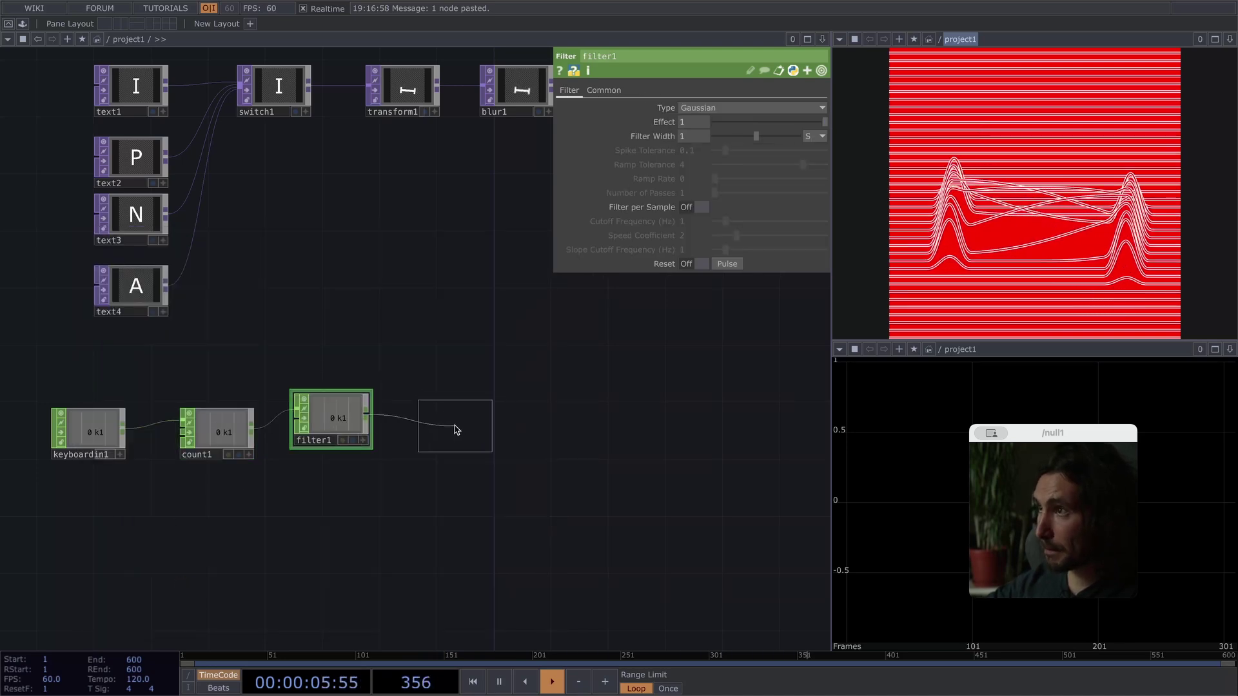
{"action": "left_click", "coordinate": [459, 425]}
Drive switch1's Index with a CHOP Reference to the k1 channel of null5.
{"action": "left_click", "coordinate": [285, 91]}
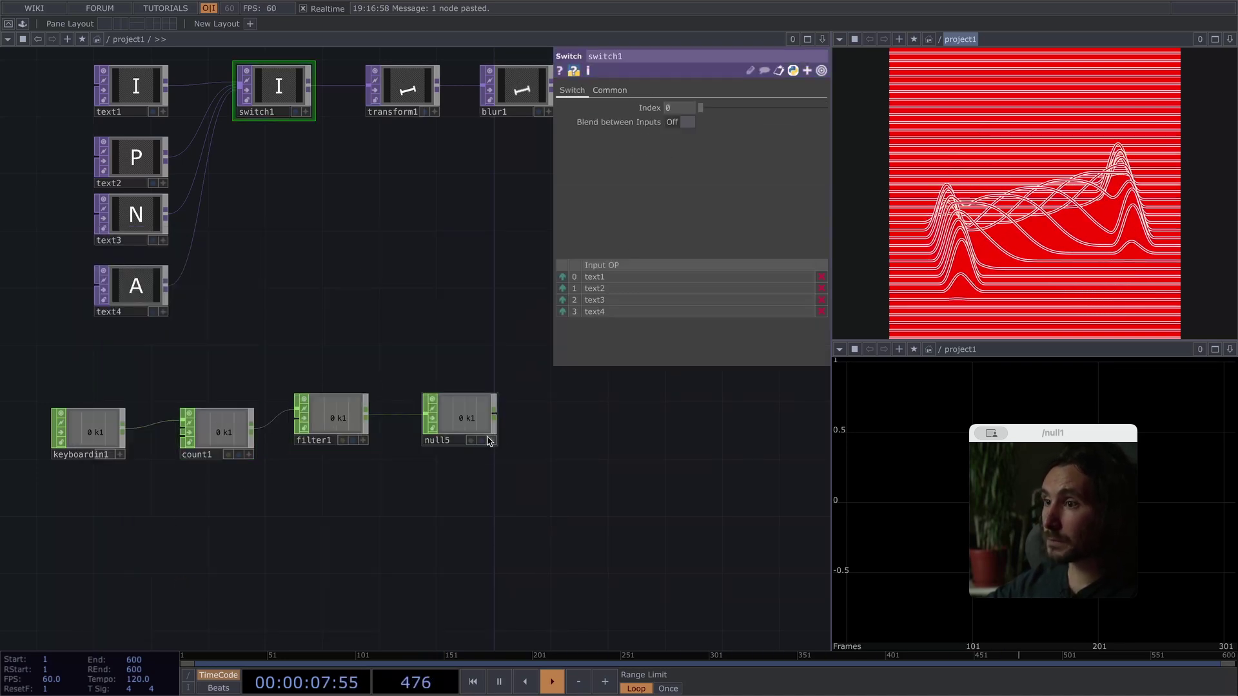
{"action": "left_click", "coordinate": [491, 441]}
{"action": "left_click", "coordinate": [280, 86]}
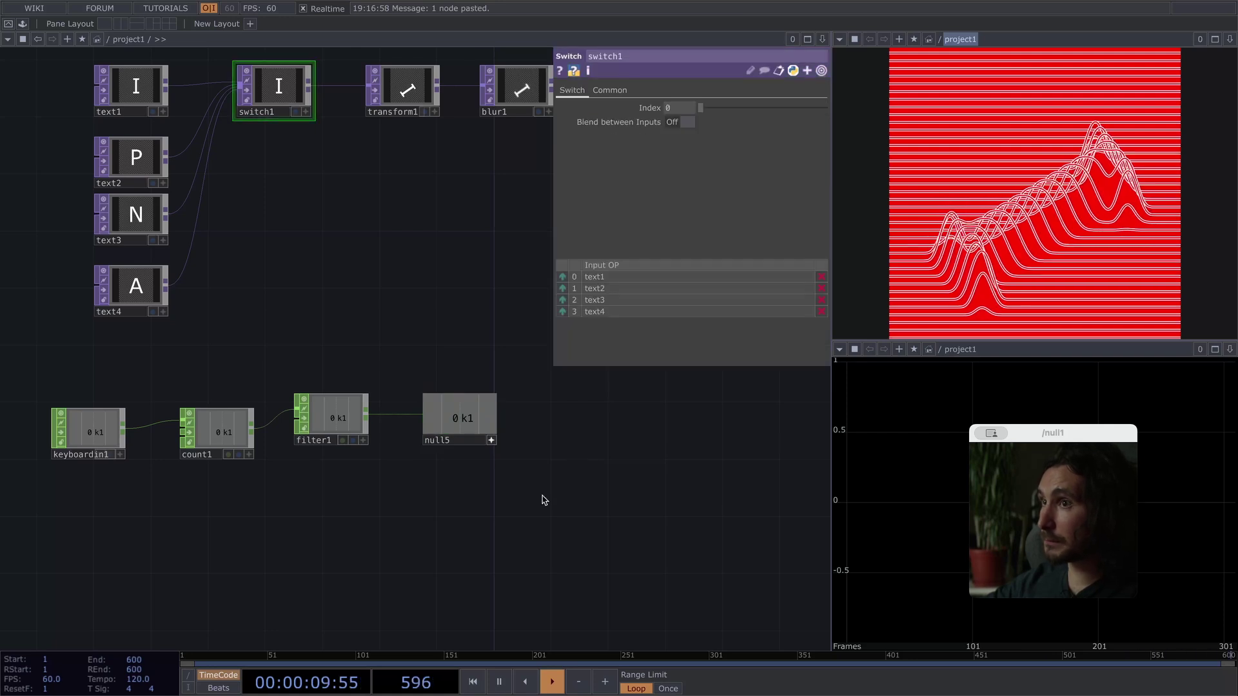
{"action": "left_click_drag", "start_coordinate": [446, 415], "coordinate": [544, 223]}
{"action": "left_click_drag", "start_coordinate": [668, 115], "coordinate": [666, 111]}
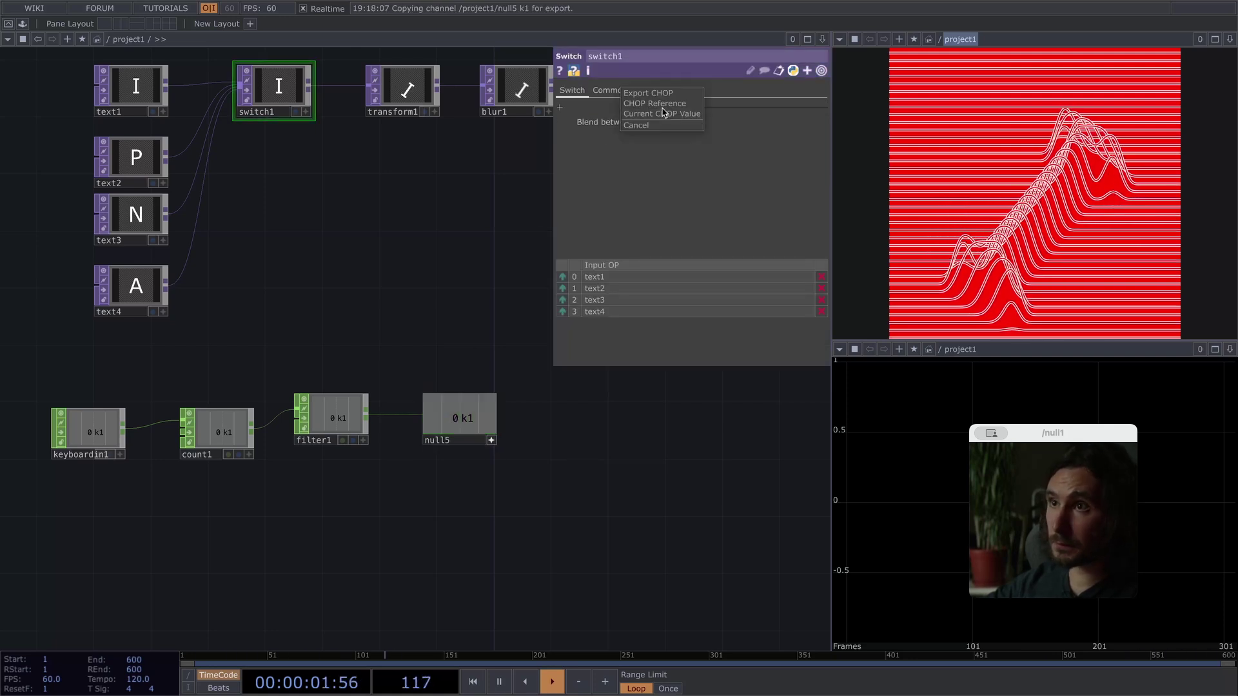
{"action": "left_click", "coordinate": [664, 105]}
Turn on Blend between Inputs in switch1 and test the letter switching with keyboardin1's trigger key.
{"action": "left_click_drag", "start_coordinate": [285, 223], "coordinate": [340, 234]}
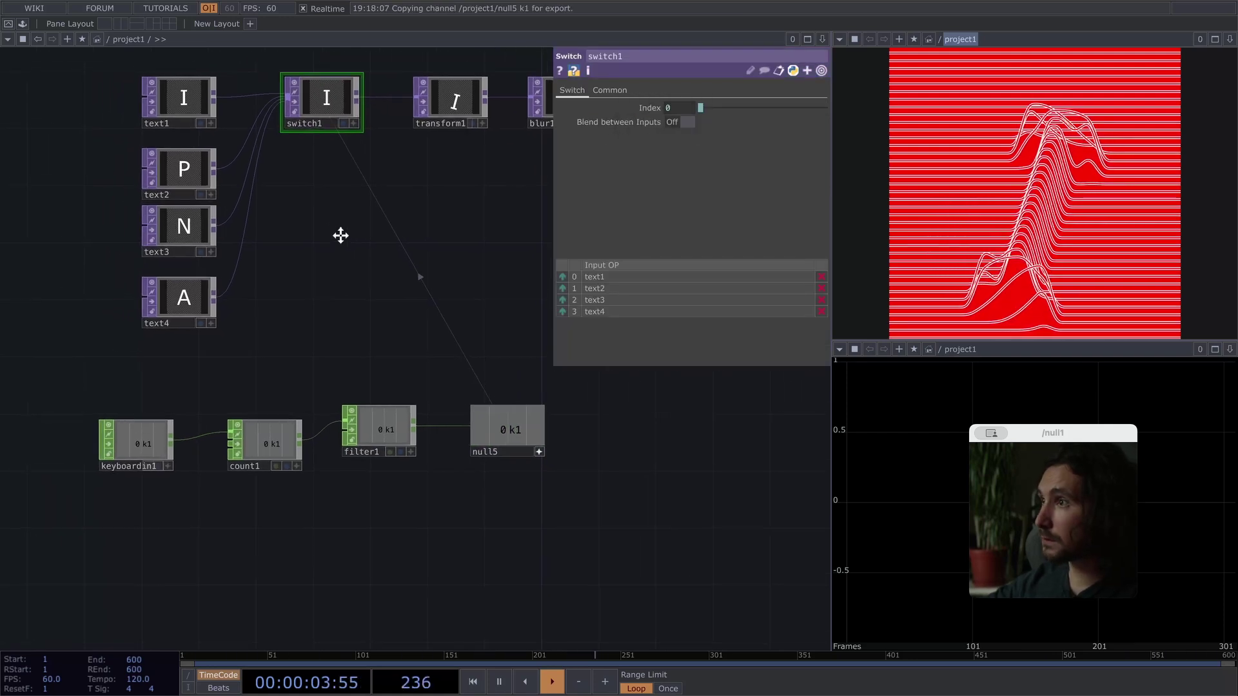
{"action": "left_click_drag", "start_coordinate": [307, 285], "coordinate": [315, 350]}
{"action": "left_click", "coordinate": [153, 510]}
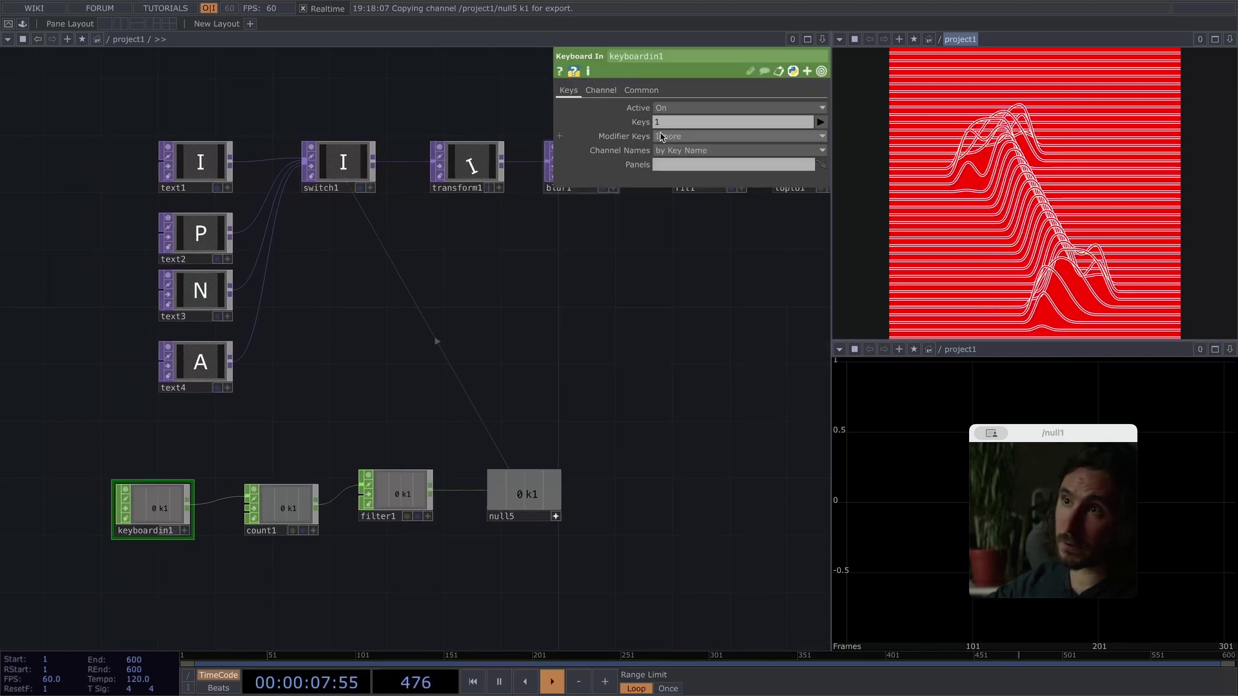
{"action": "key", "text": "1"}
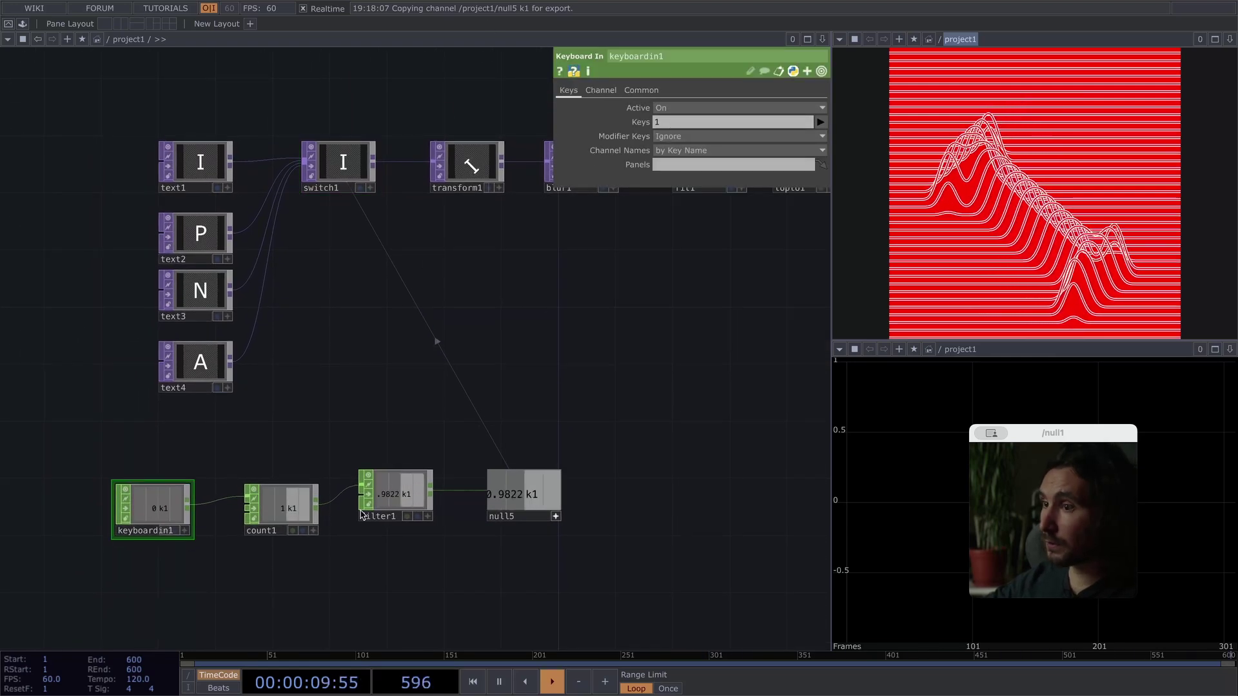
{"action": "left_click", "coordinate": [371, 155]}
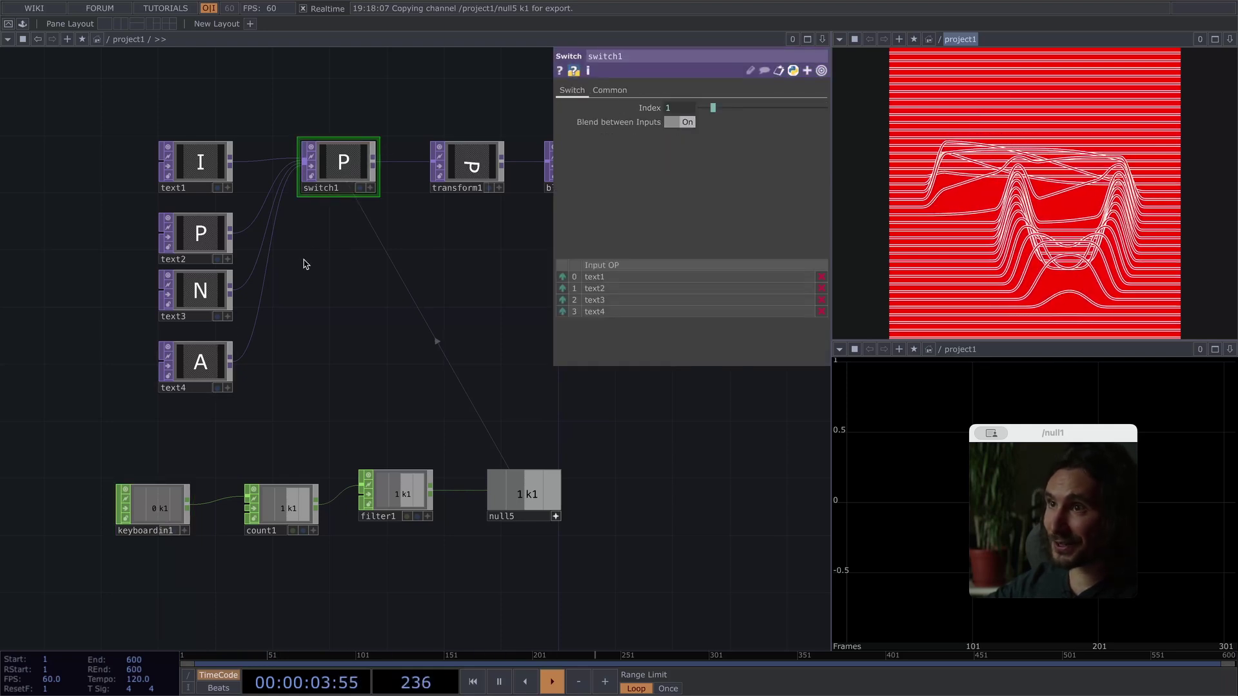
{"action": "key", "text": "1"}
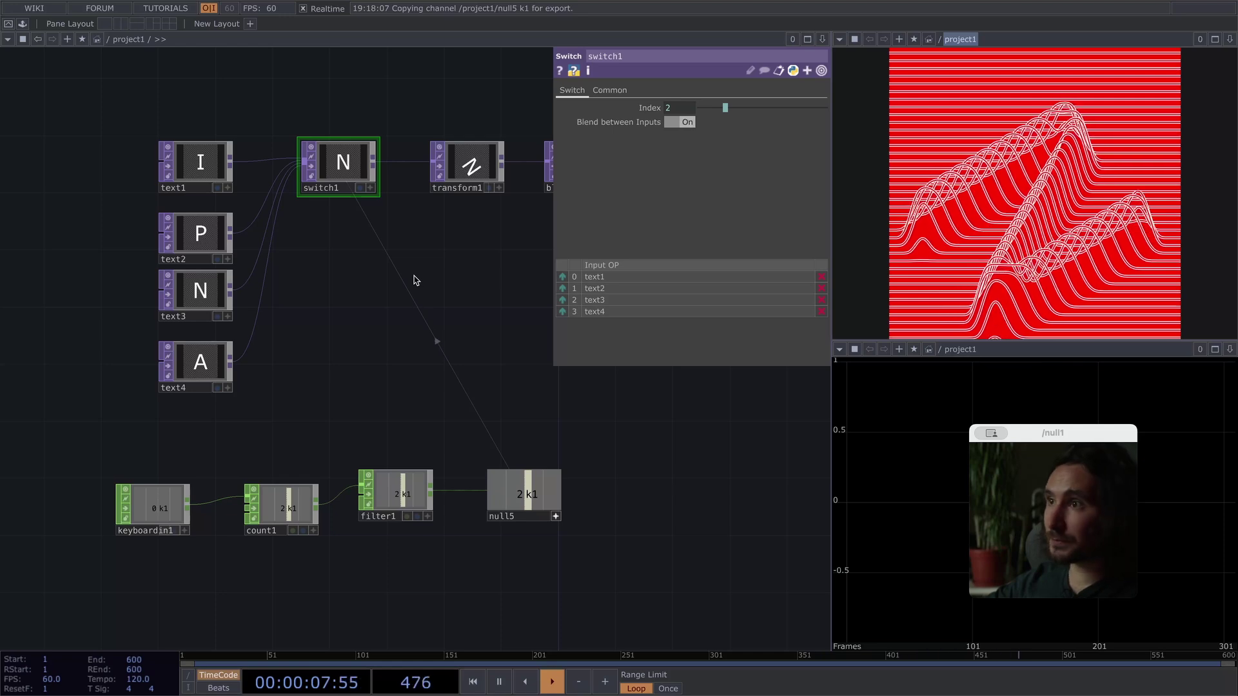
Set transform1's vertical Translate to -0.1 and cycle through the letters with the trigger key.
{"action": "left_click_drag", "start_coordinate": [415, 332], "coordinate": [297, 446]}
{"action": "left_click", "coordinate": [352, 284]}
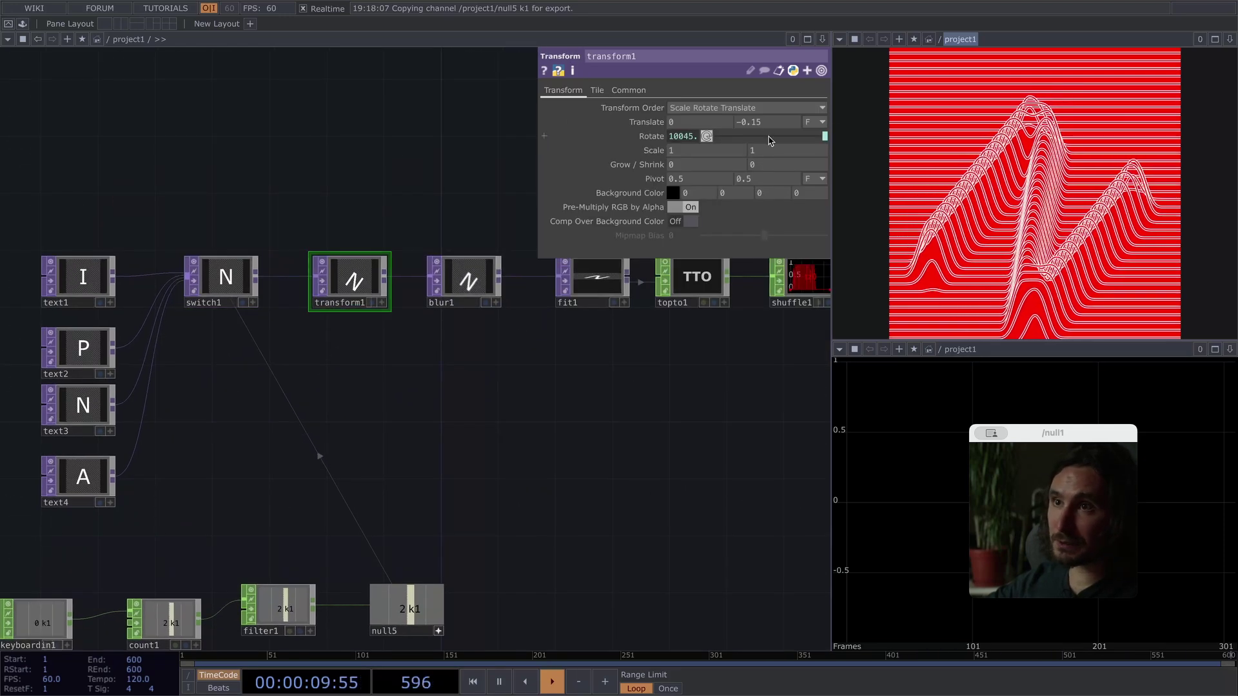
{"action": "key", "text": "1"}
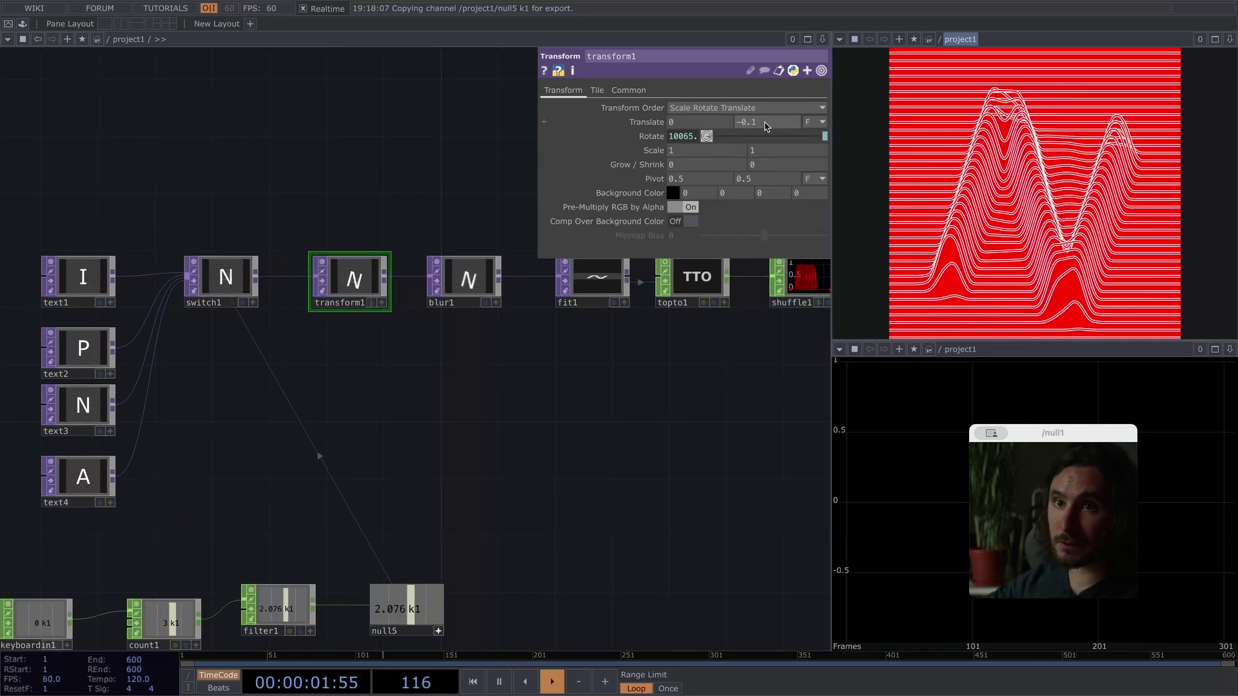
{"action": "key", "text": "1"}
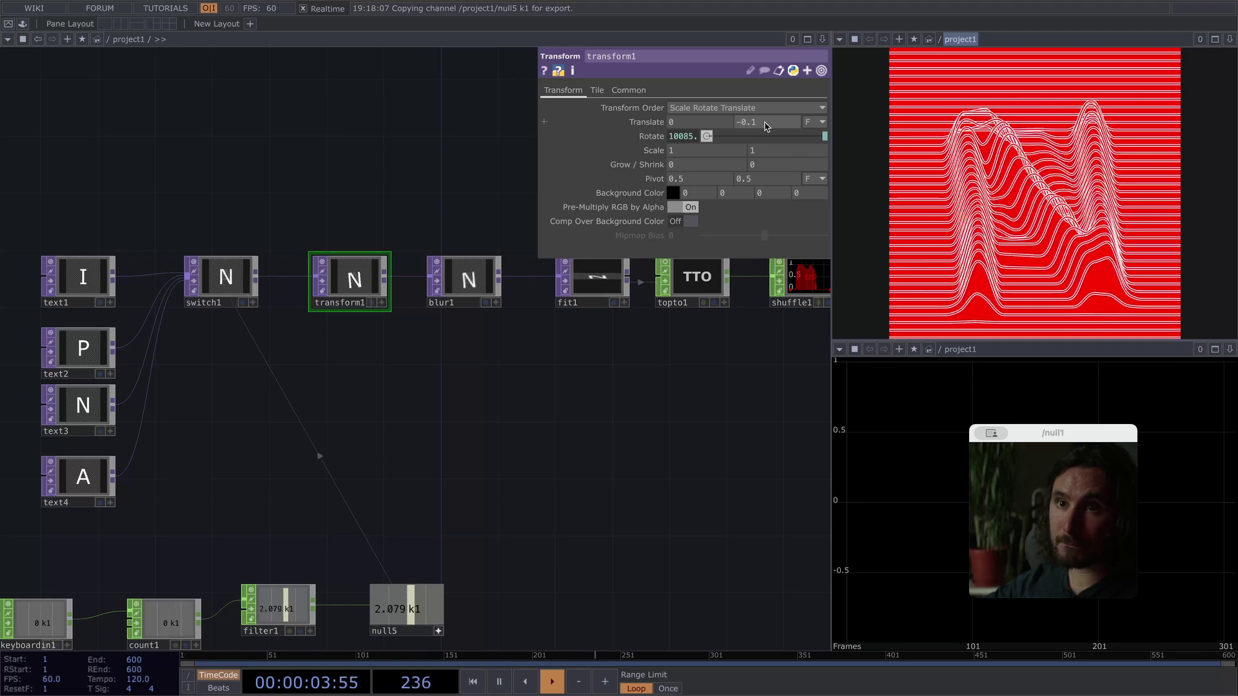
{"action": "key", "text": "1"}
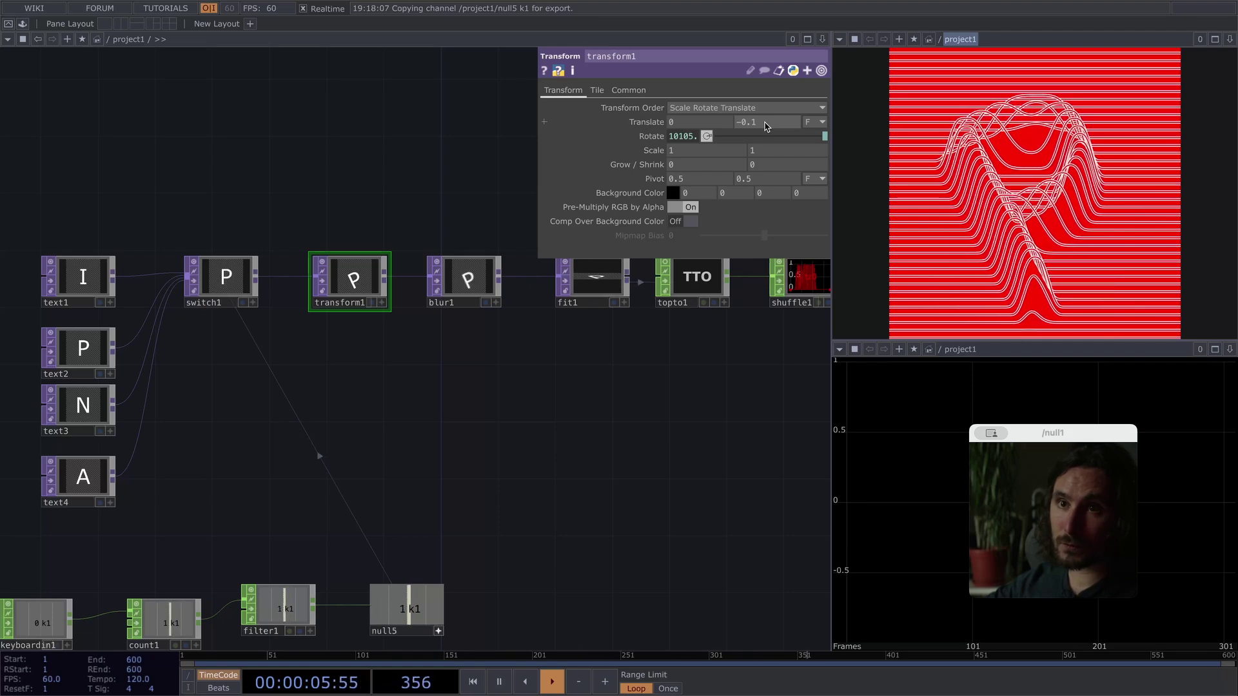
{"action": "key", "text": "1"}
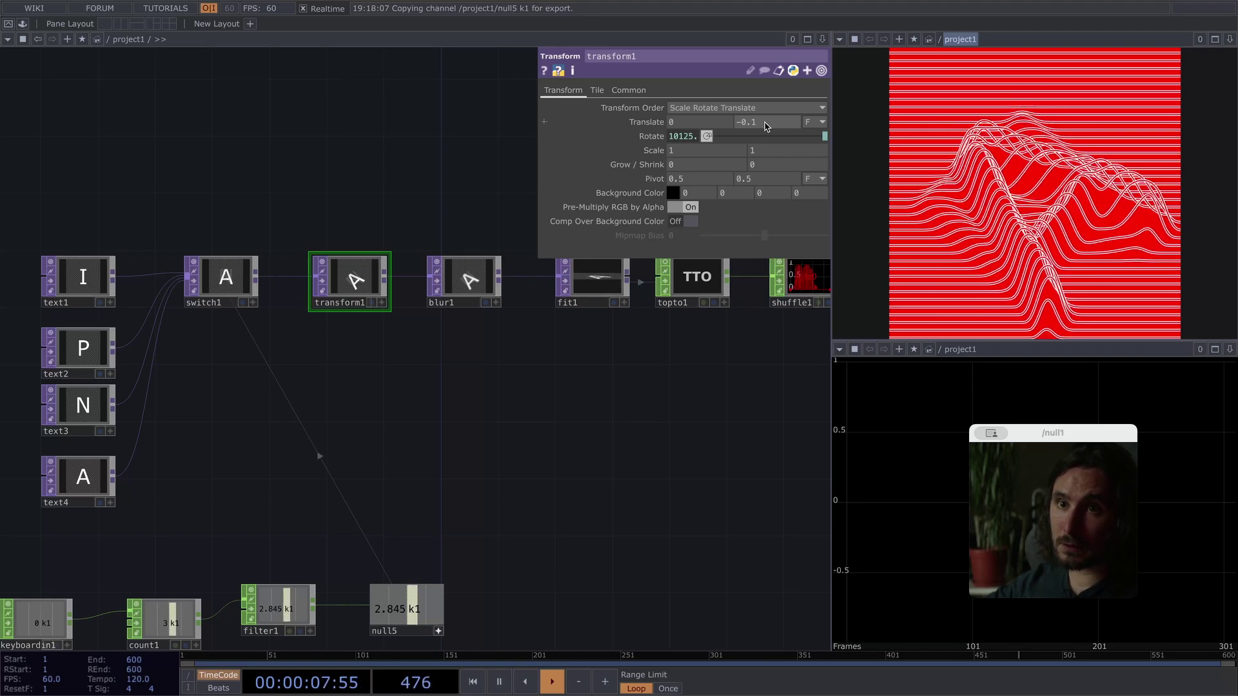
Add a Select TOP in the space directly below text4.
{"action": "left_click_drag", "start_coordinate": [390, 378], "coordinate": [700, 214]}
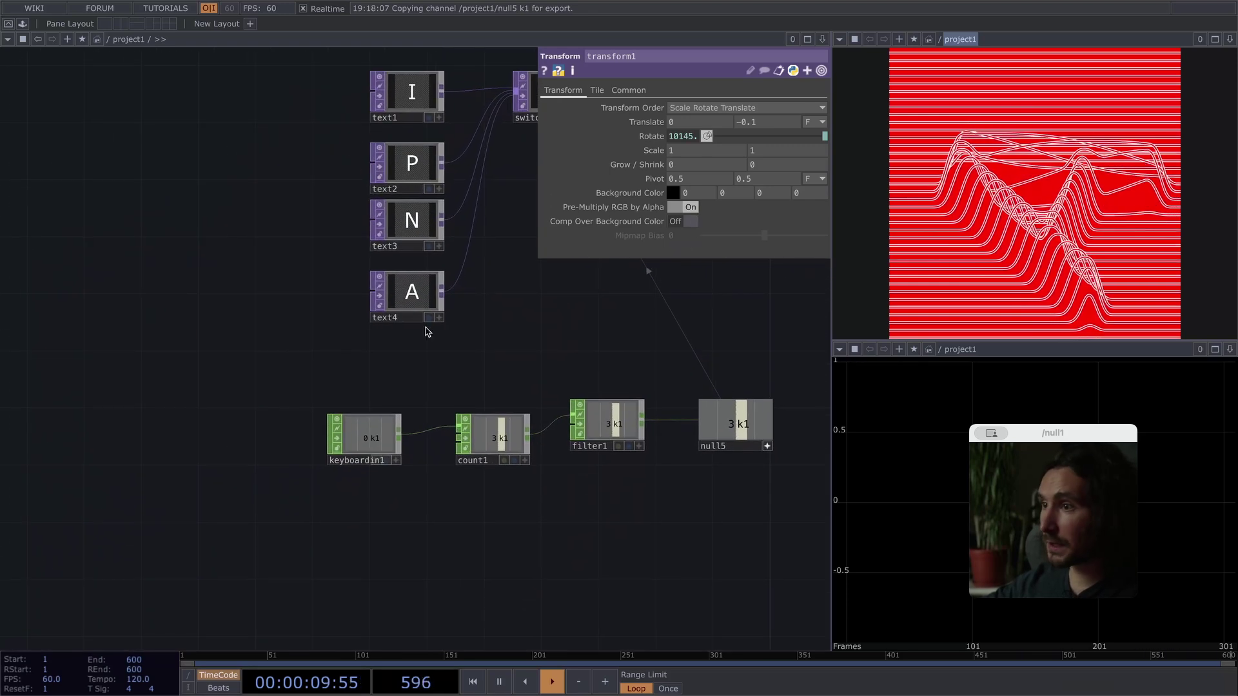
{"action": "key", "text": "Tab"}
{"action": "key", "text": "Tab"}
{"action": "key", "text": "Tab"}
{"action": "key", "text": "Tab"}
{"action": "key", "text": "Tab"}
{"action": "key", "text": "Tab"}
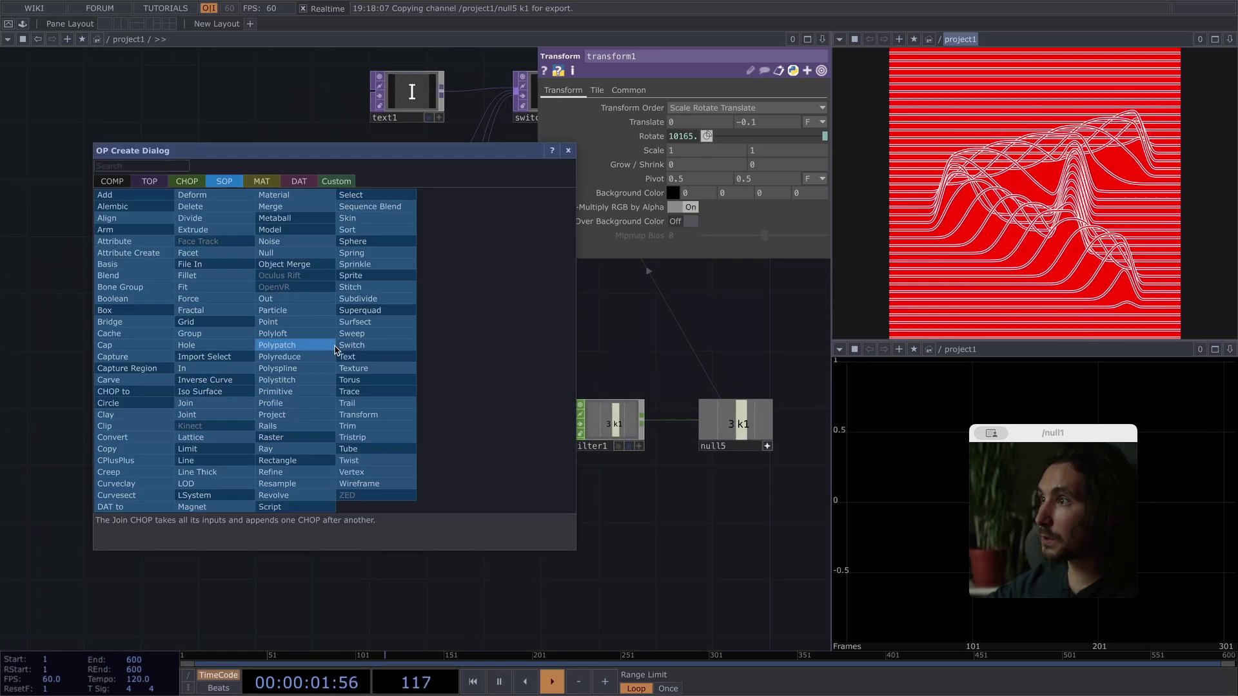
{"action": "type", "text": "selec"}
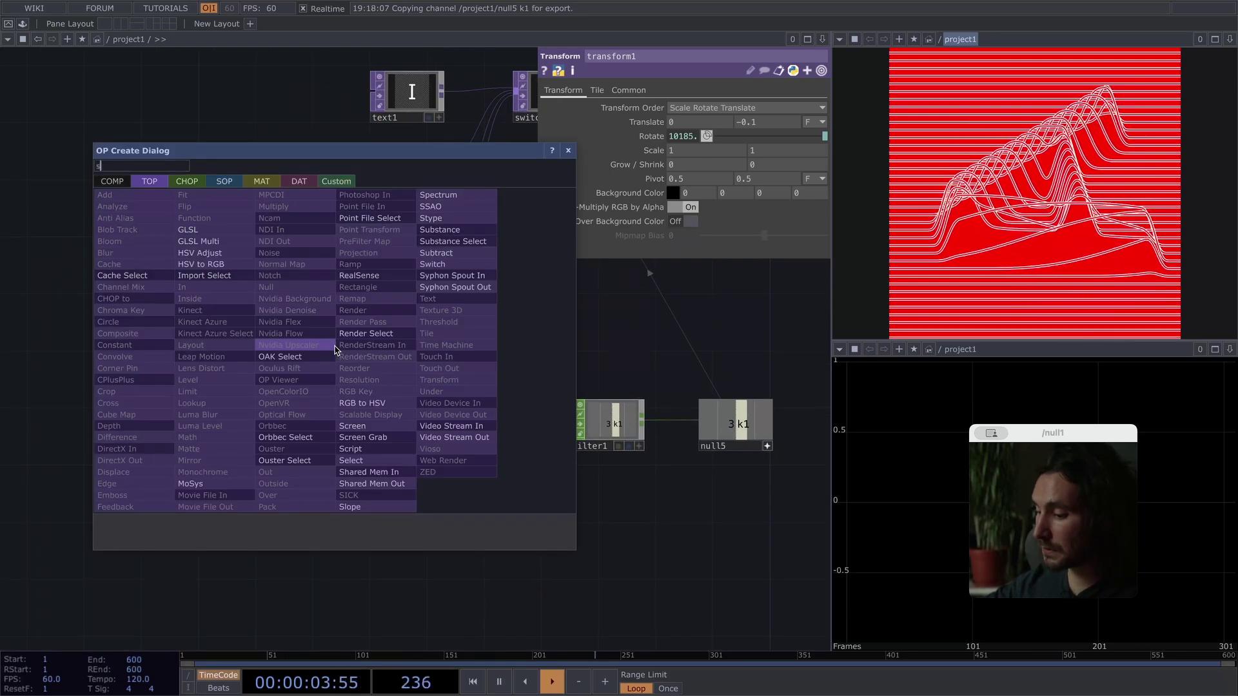
{"action": "left_click", "coordinate": [357, 462]}
{"action": "left_click", "coordinate": [413, 354]}
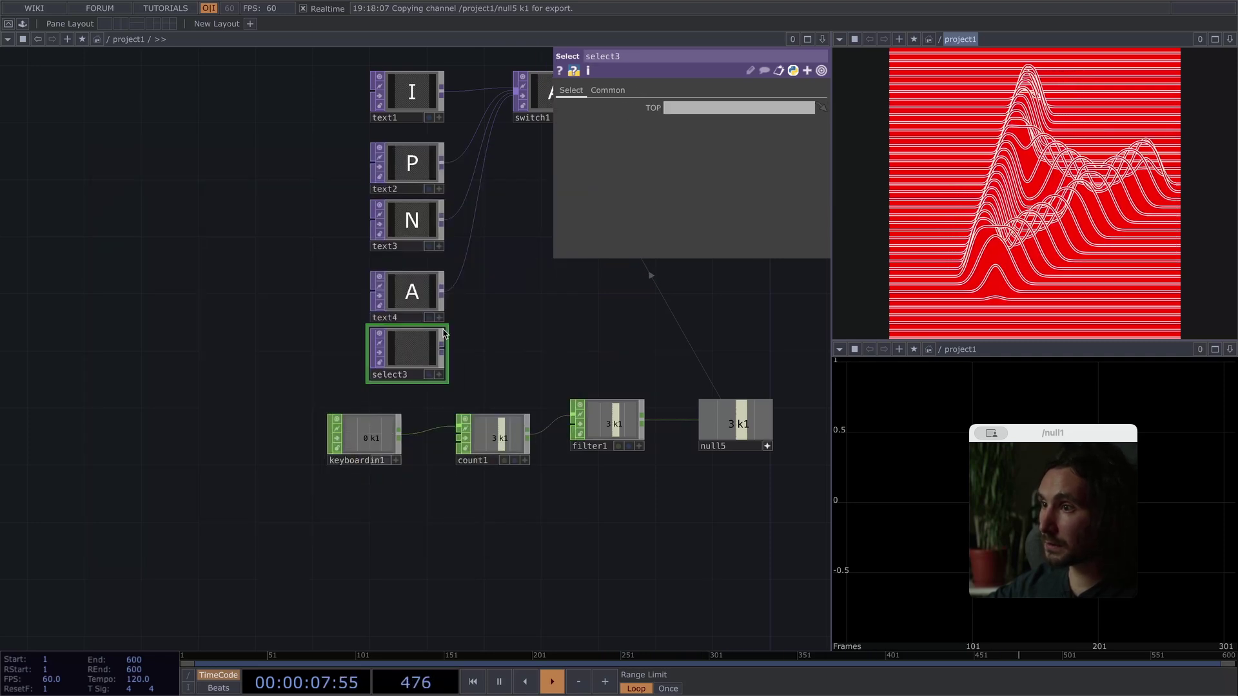
Set select3's source TOP to ../null1 and wire its output into switch1 as an additional input.
{"action": "left_click", "coordinate": [677, 114]}
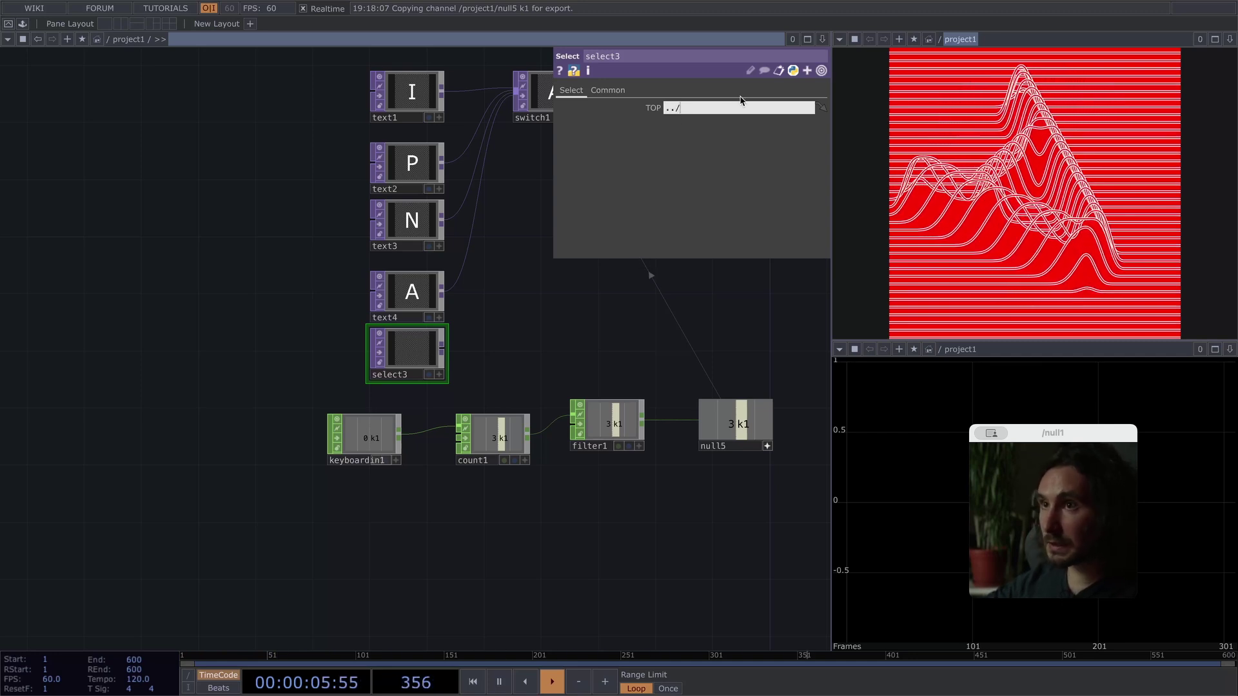
{"action": "type", "text": "1"}
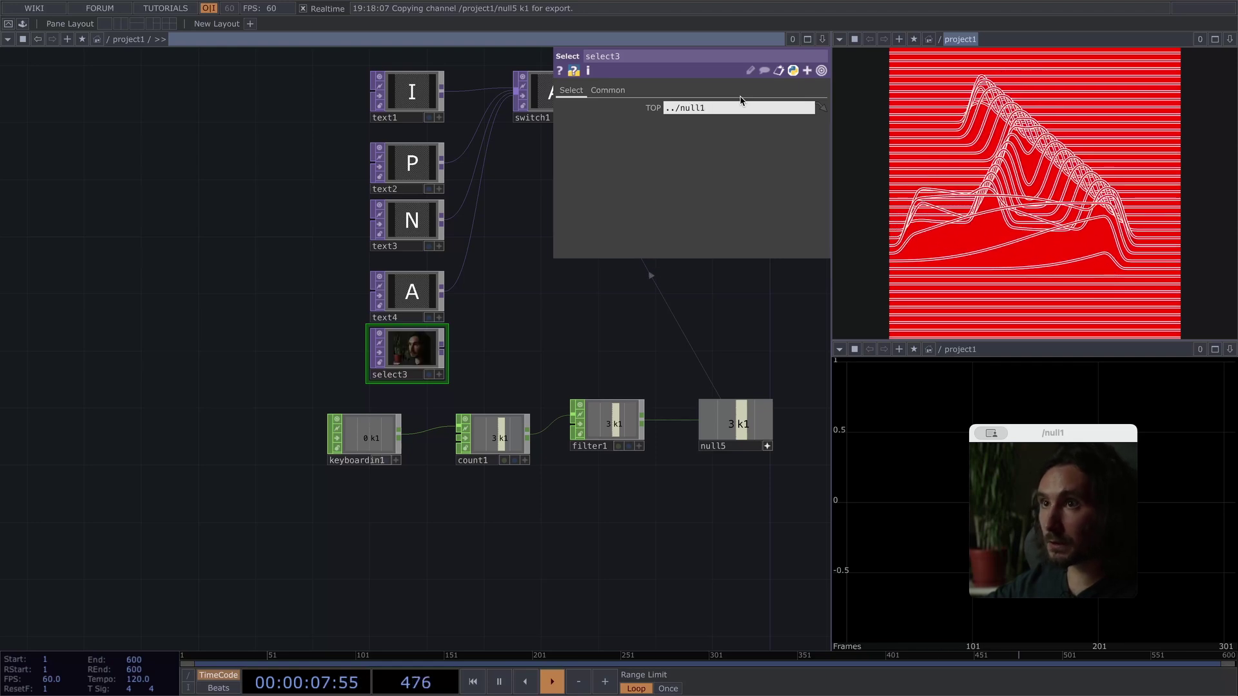
{"action": "left_click_drag", "start_coordinate": [456, 346], "coordinate": [449, 161]}
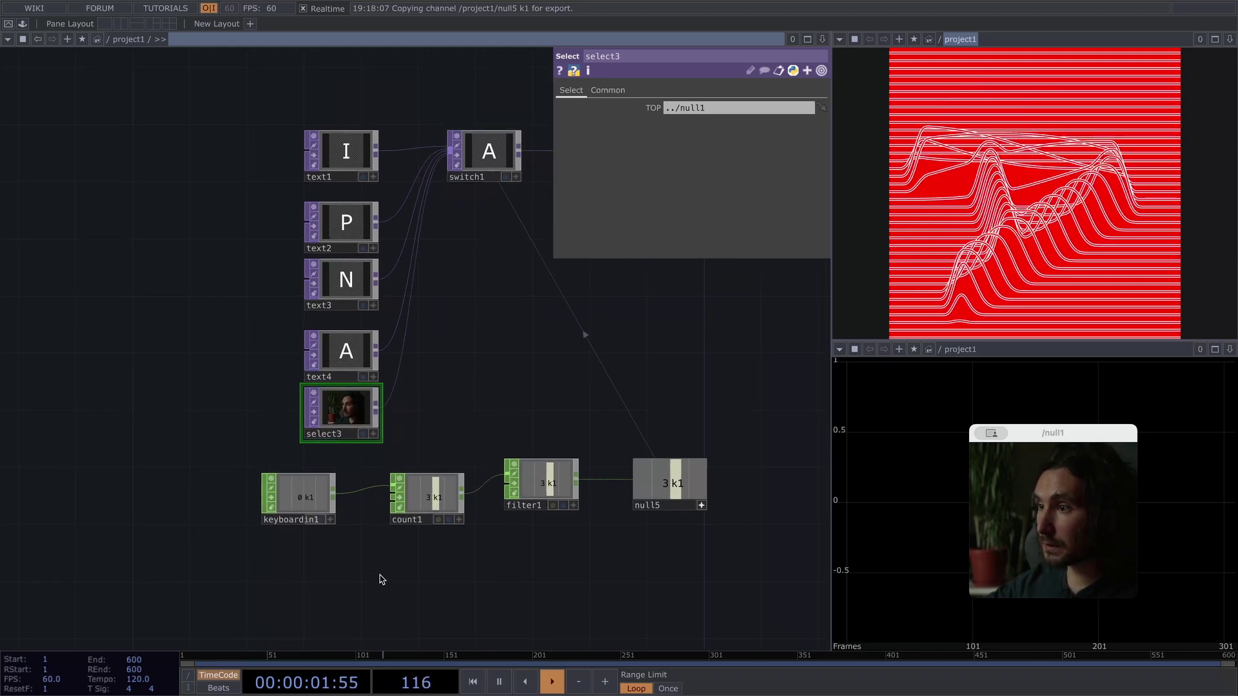
Set count1's Limit Maximum to 4 and advance the count to show the webcam input.
{"action": "left_click", "coordinate": [298, 495]}
{"action": "left_click", "coordinate": [426, 495]}
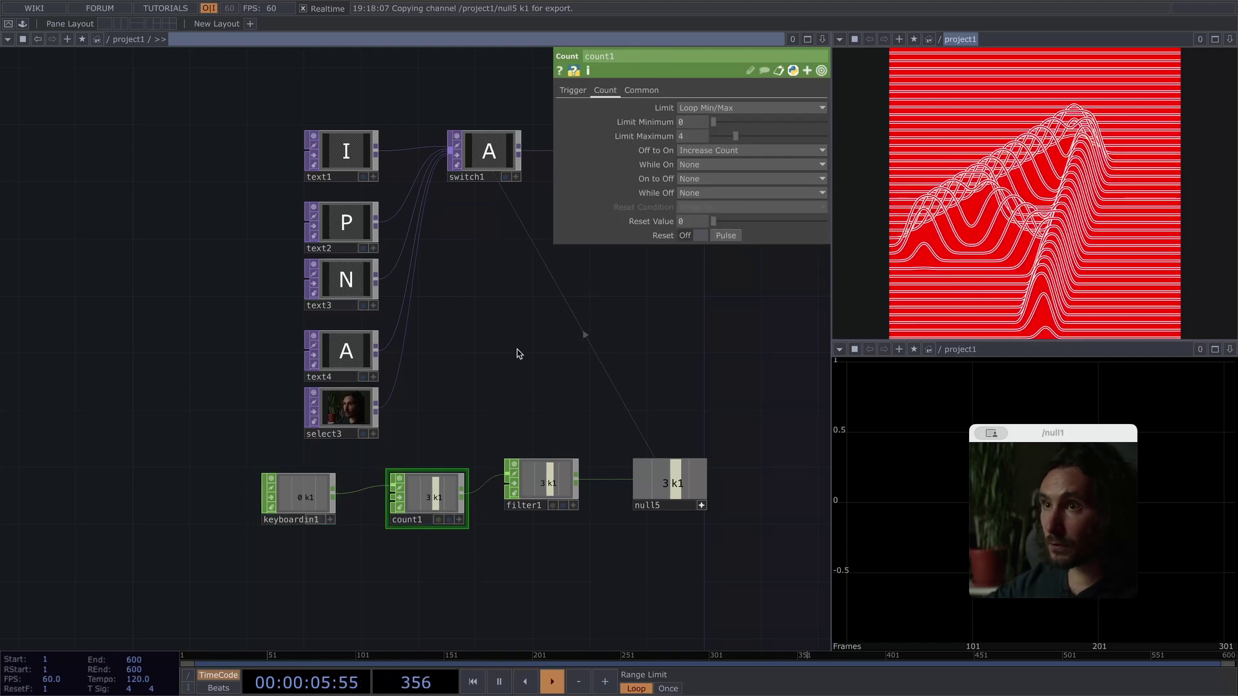
{"action": "key", "text": "1"}
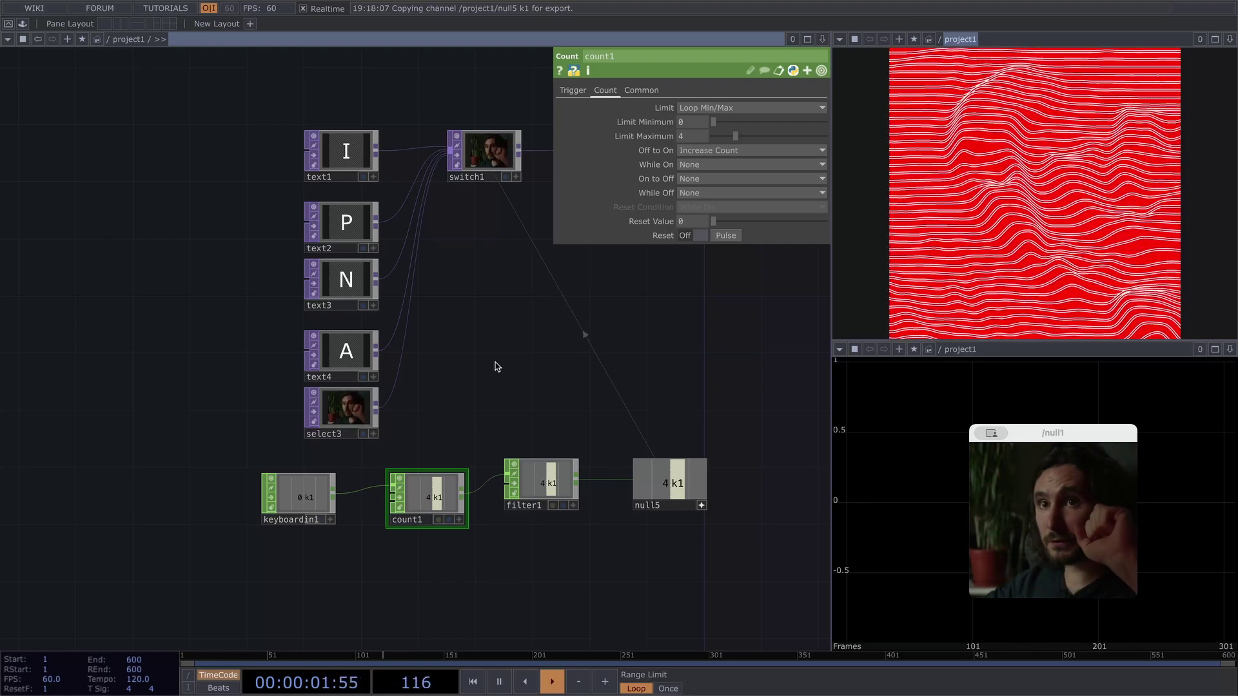
Set math2's Multiply to 0.43 to adjust the strength of the line displacement.
{"action": "left_click_drag", "start_coordinate": [627, 332], "coordinate": [443, 432]}
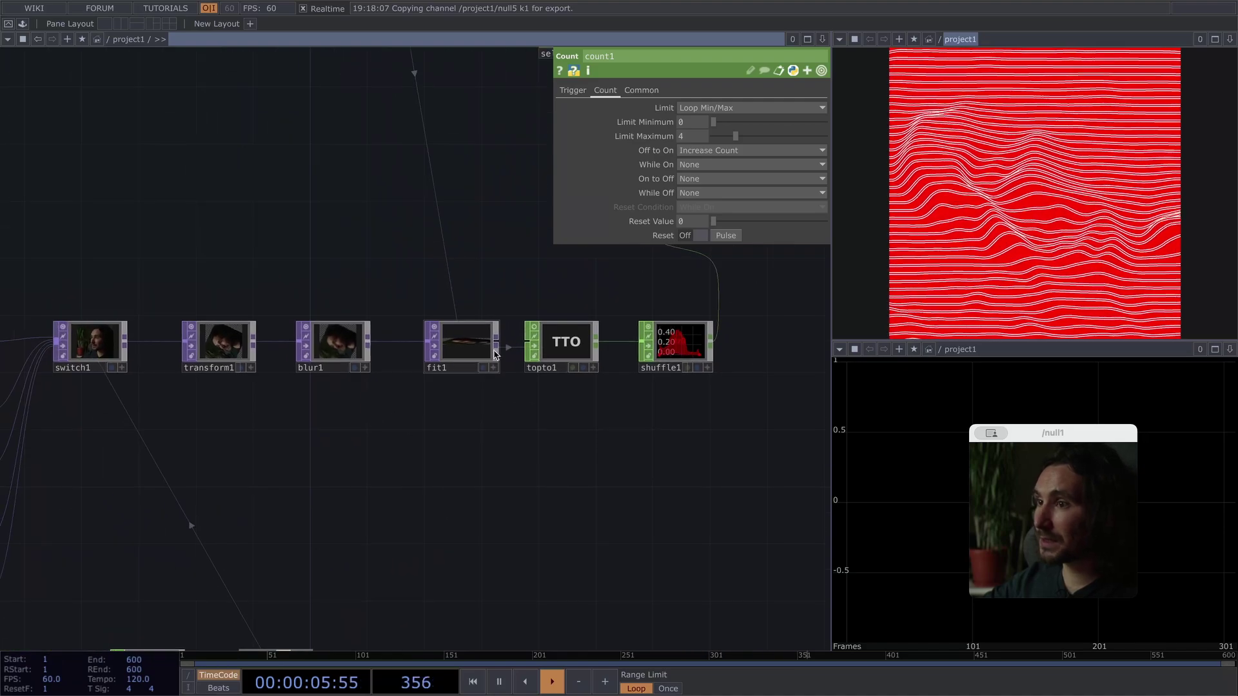
{"action": "left_click_drag", "start_coordinate": [676, 380], "coordinate": [541, 529]}
{"action": "left_click", "coordinate": [563, 310]}
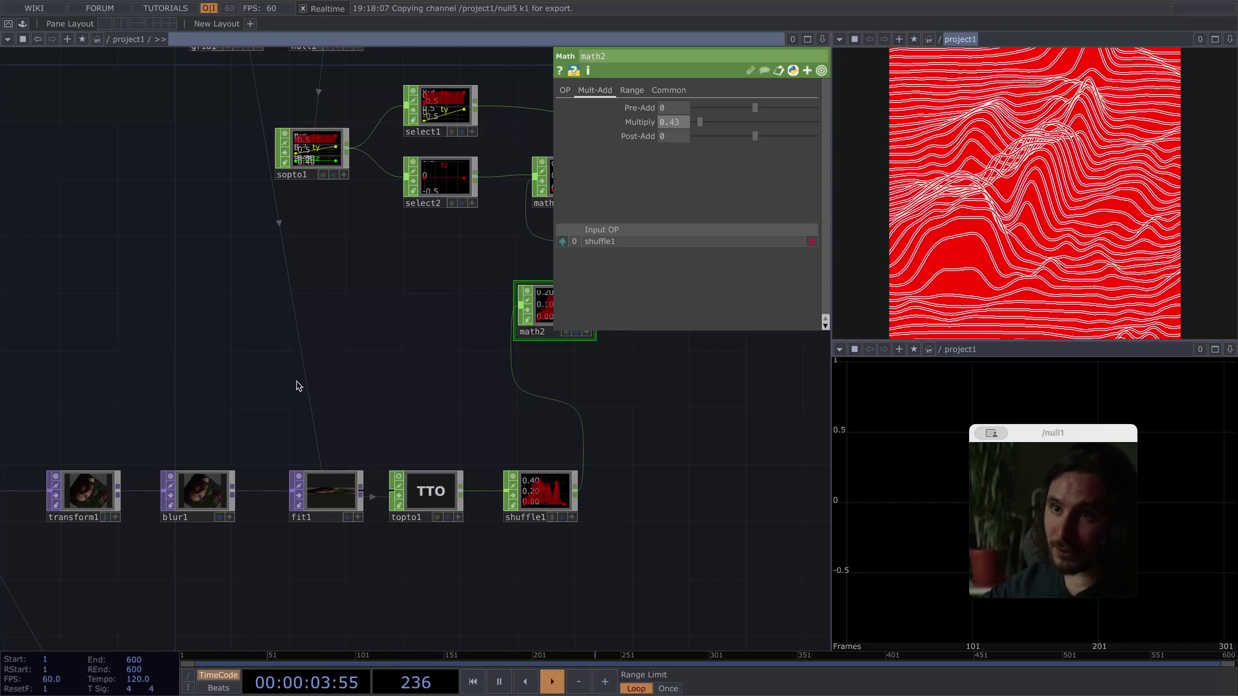
Move the four text nodes and select3 up together to free space above the keyboard chain.
{"action": "left_click_drag", "start_coordinate": [174, 359], "coordinate": [308, 159]}
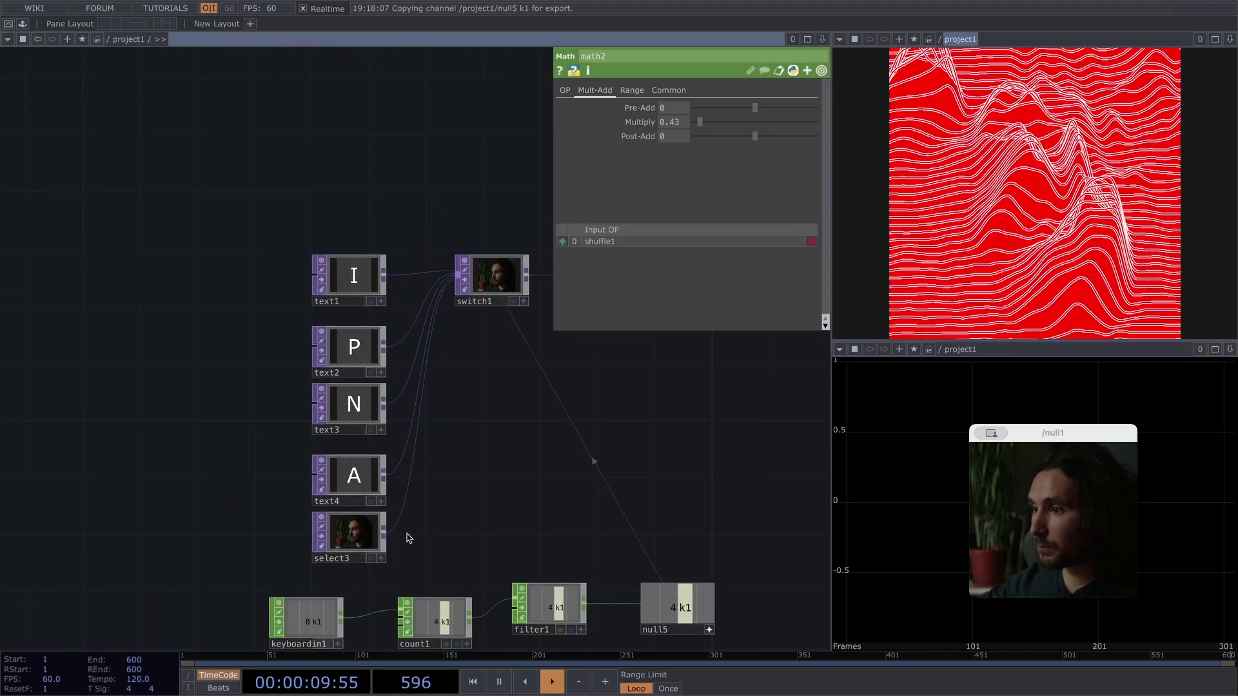
{"action": "left_click_drag", "start_coordinate": [405, 546], "coordinate": [277, 291]}
{"action": "left_click_drag", "start_coordinate": [353, 277], "coordinate": [353, 177]}
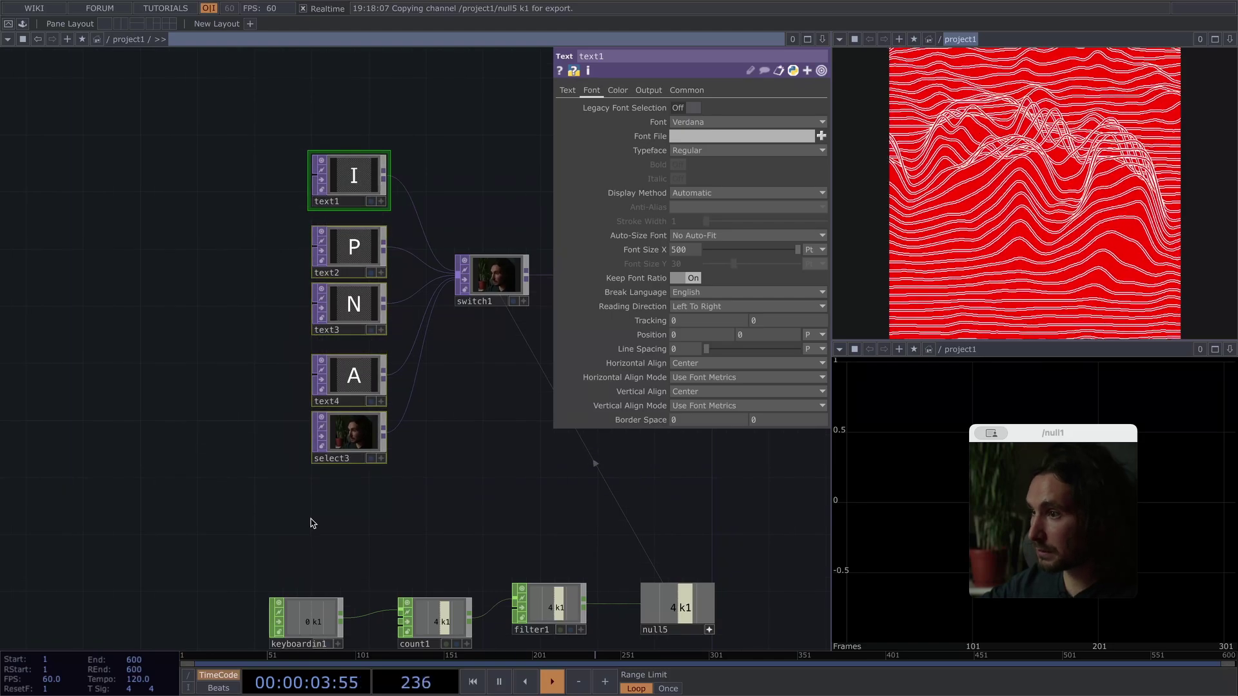
{"action": "key", "text": "Tab"}
{"action": "key", "text": "Escape"}
{"action": "left_click", "coordinate": [313, 524]}
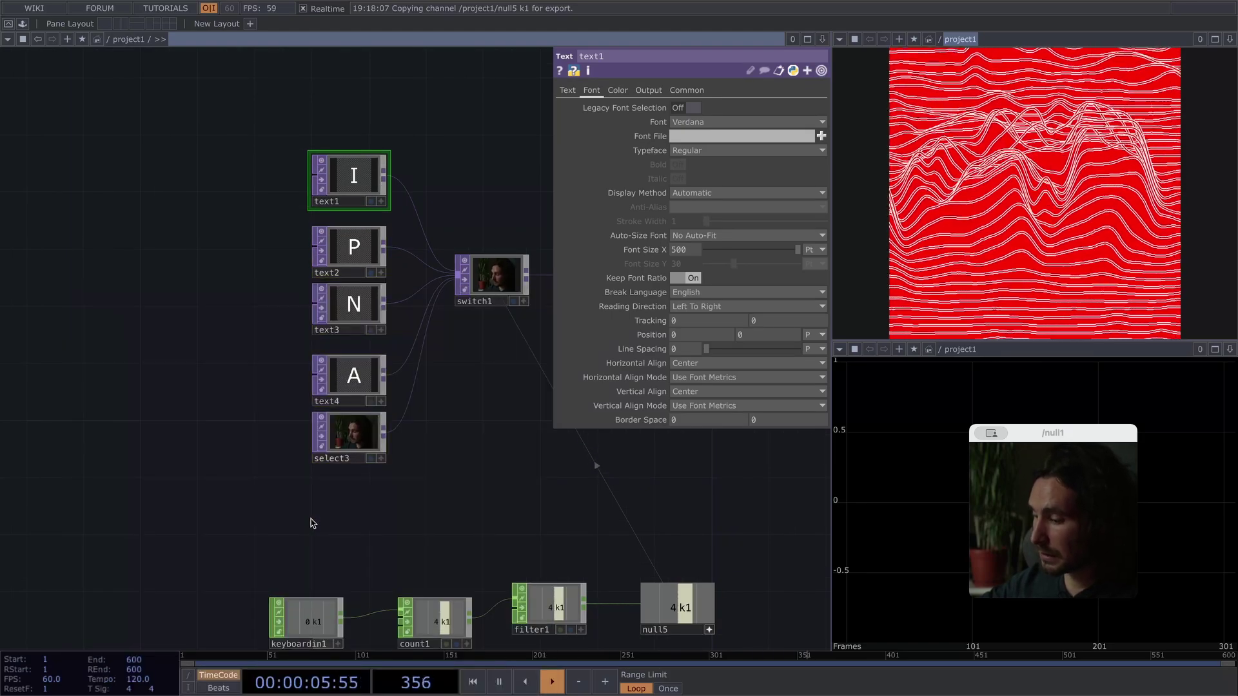
Add a Noise TOP below select3 and drive the Z value of its Translate with an expression.
{"action": "key", "text": "Tab"}
{"action": "type", "text": "no"}
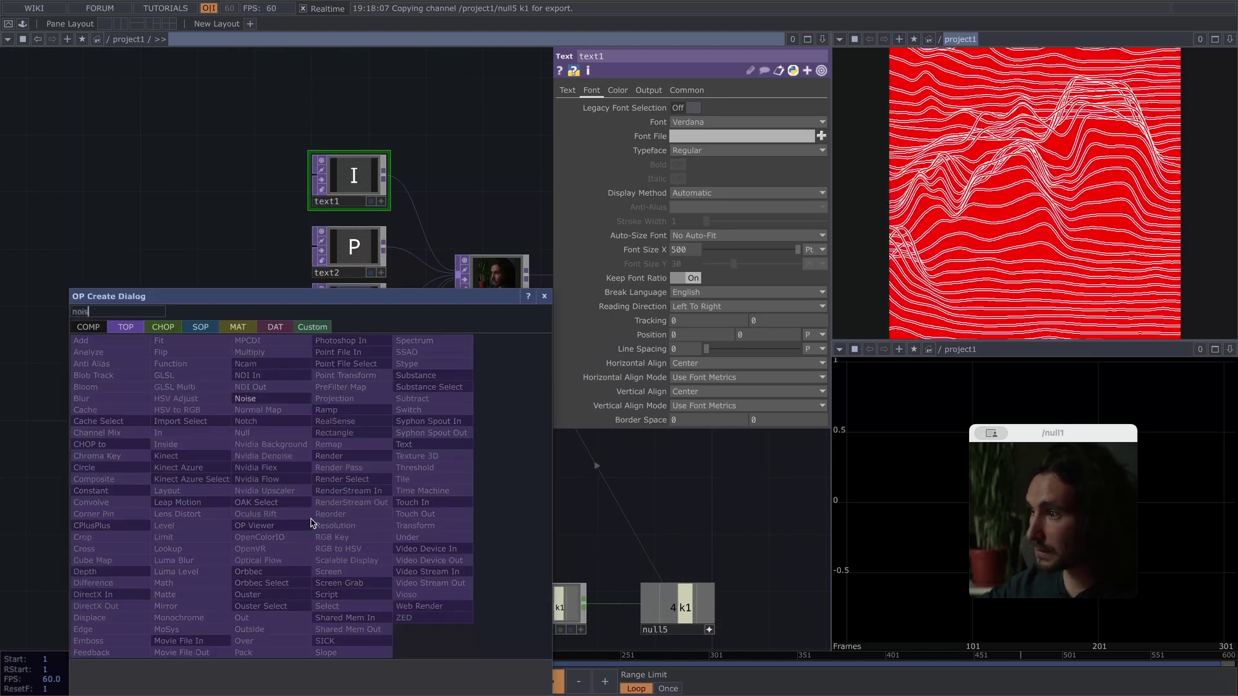
{"action": "type", "text": "is"}
{"action": "key", "text": "Return"}
{"action": "left_click", "coordinate": [372, 523]}
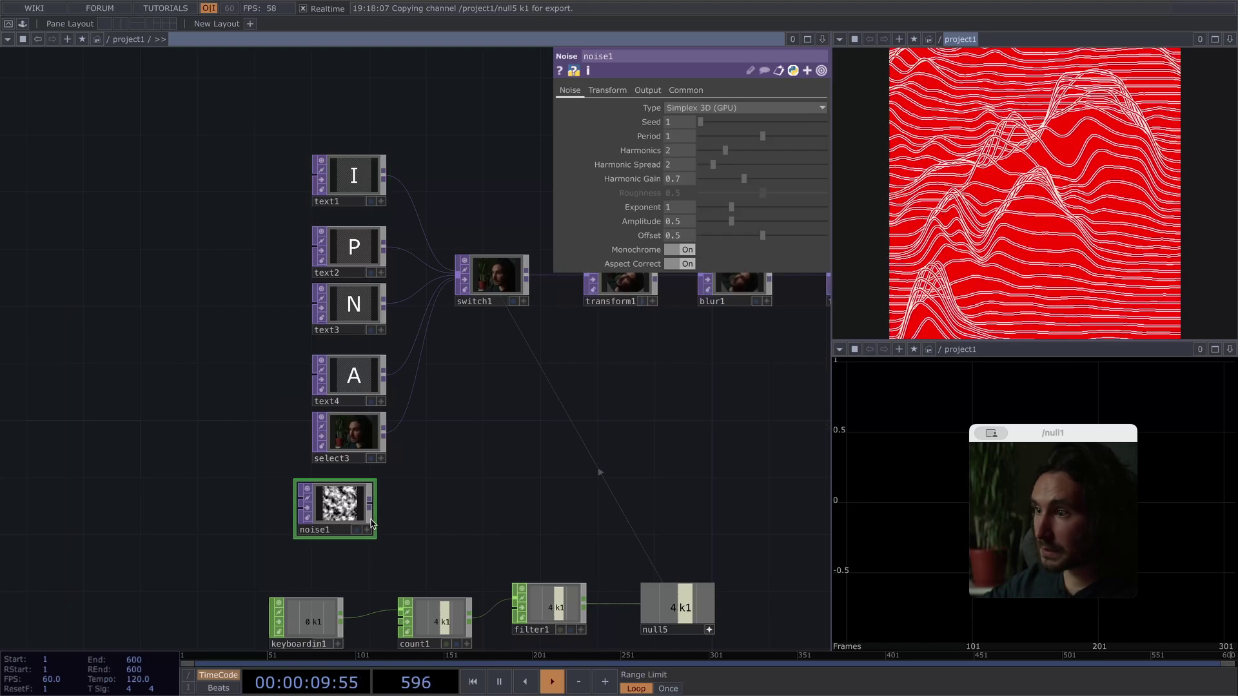
{"action": "left_click", "coordinate": [648, 90]}
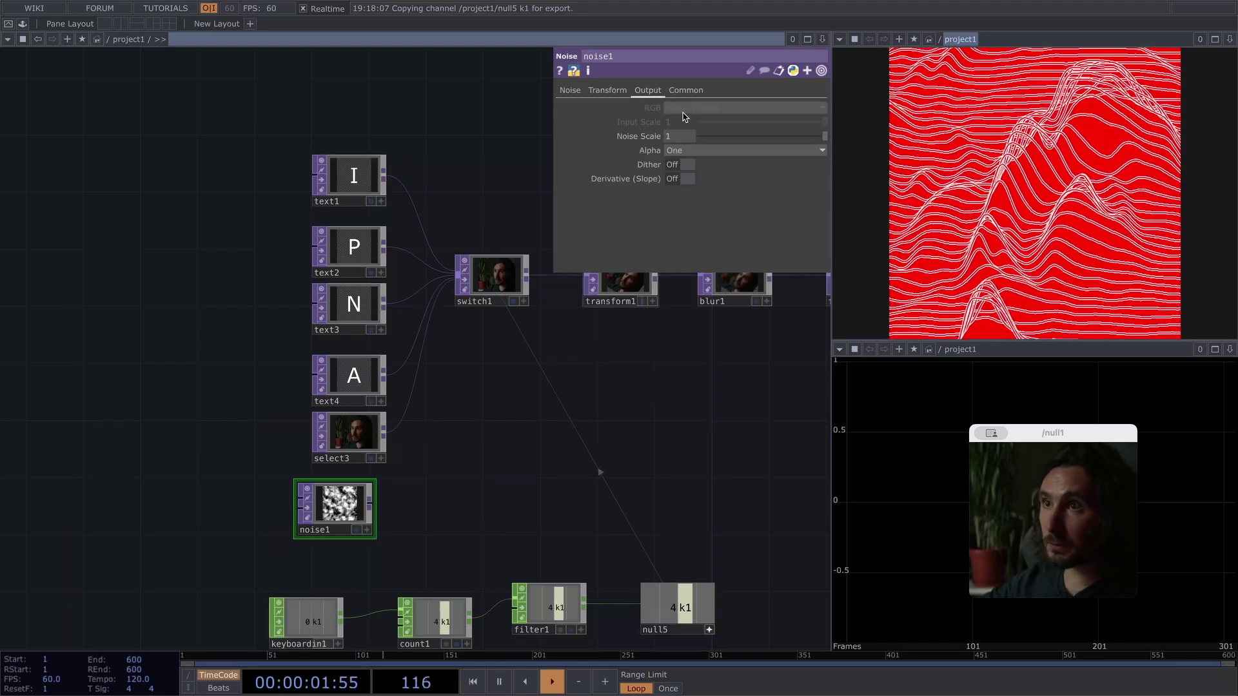
{"action": "left_click", "coordinate": [606, 90]}
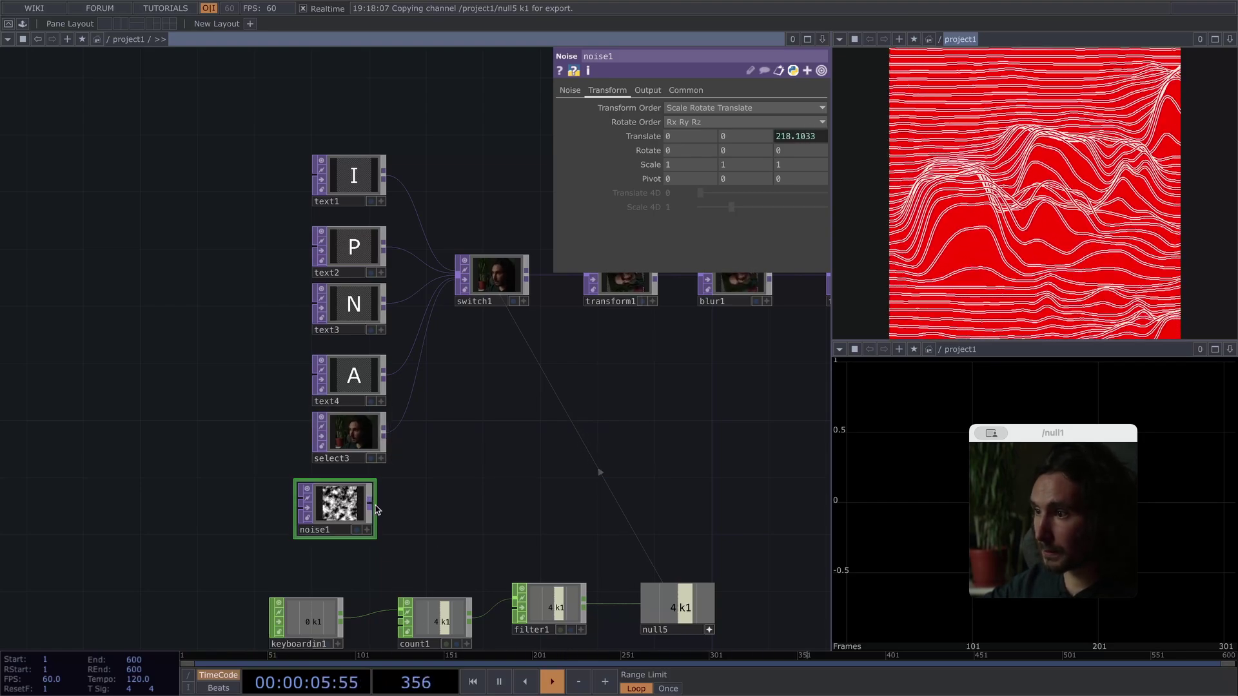
Try feeding noise1 into switch1 in place of select3, with noise1's Pixel Format set to 32-bit float (RGBA).
{"action": "left_click_drag", "start_coordinate": [371, 504], "coordinate": [395, 426]}
{"action": "left_click", "coordinate": [396, 432]}
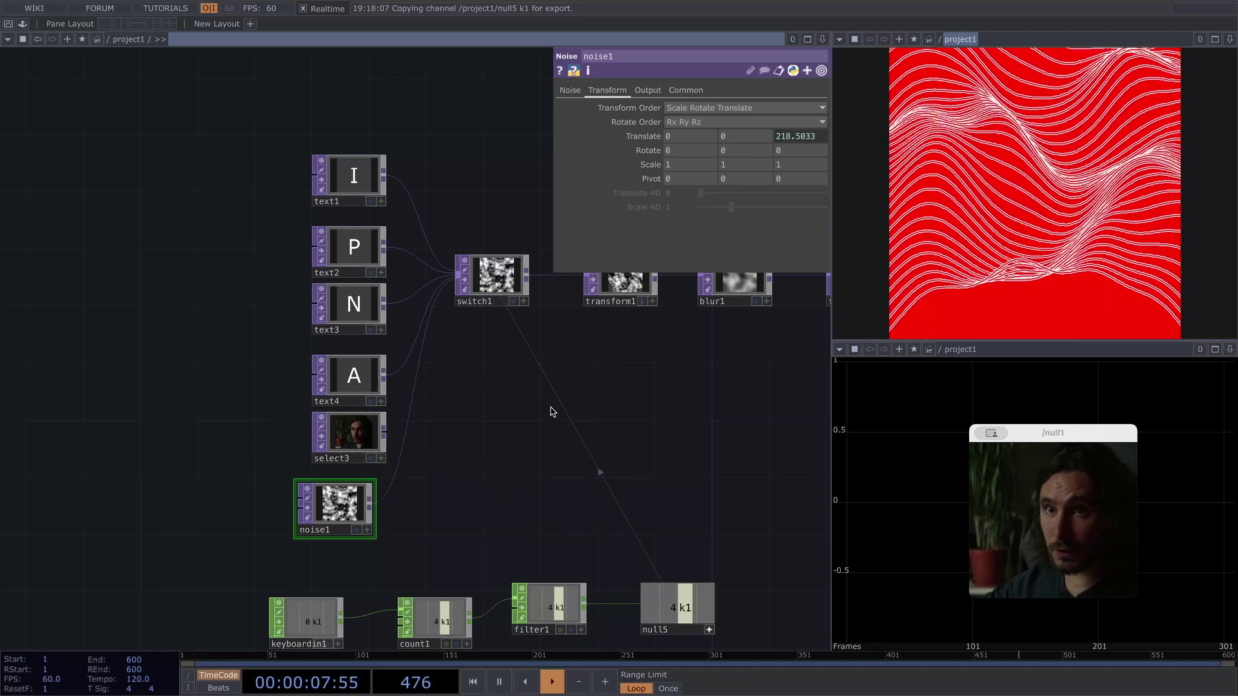
{"action": "left_click", "coordinate": [685, 91]}
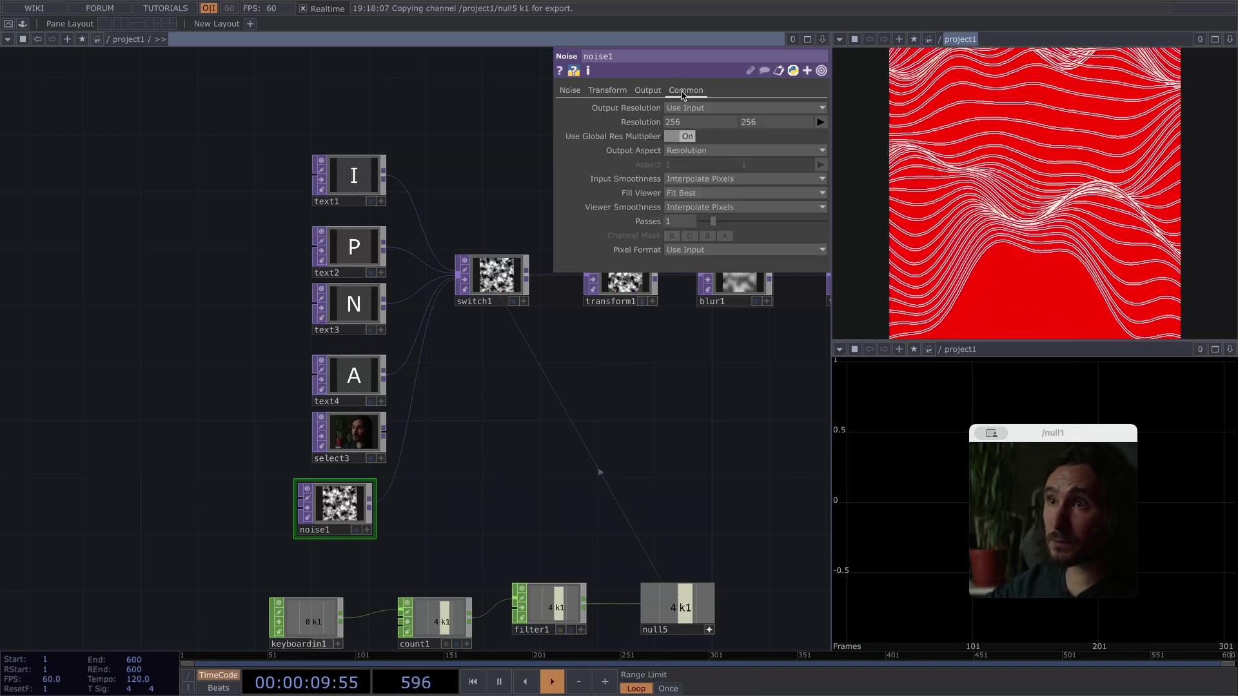
{"action": "left_click", "coordinate": [727, 250]}
{"action": "left_click", "coordinate": [703, 315]}
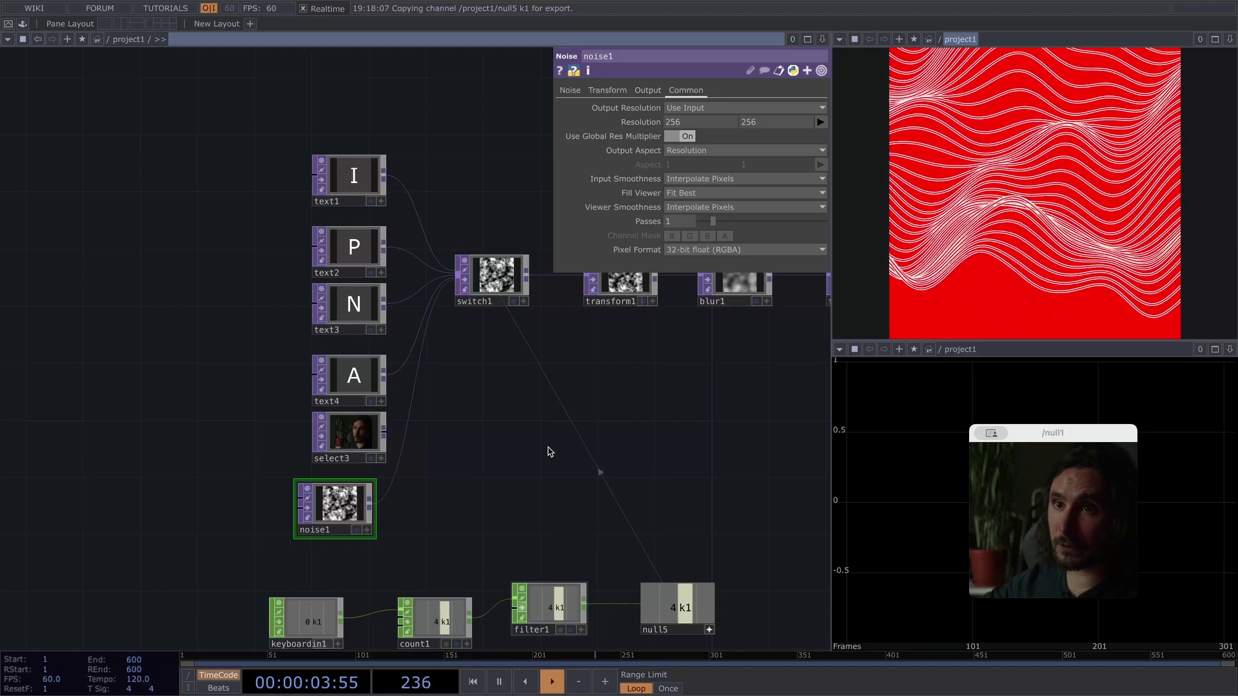
Try scaling transform1 to 0.5 in both directions to shrink the noise image.
{"action": "left_click_drag", "start_coordinate": [481, 434], "coordinate": [177, 543]}
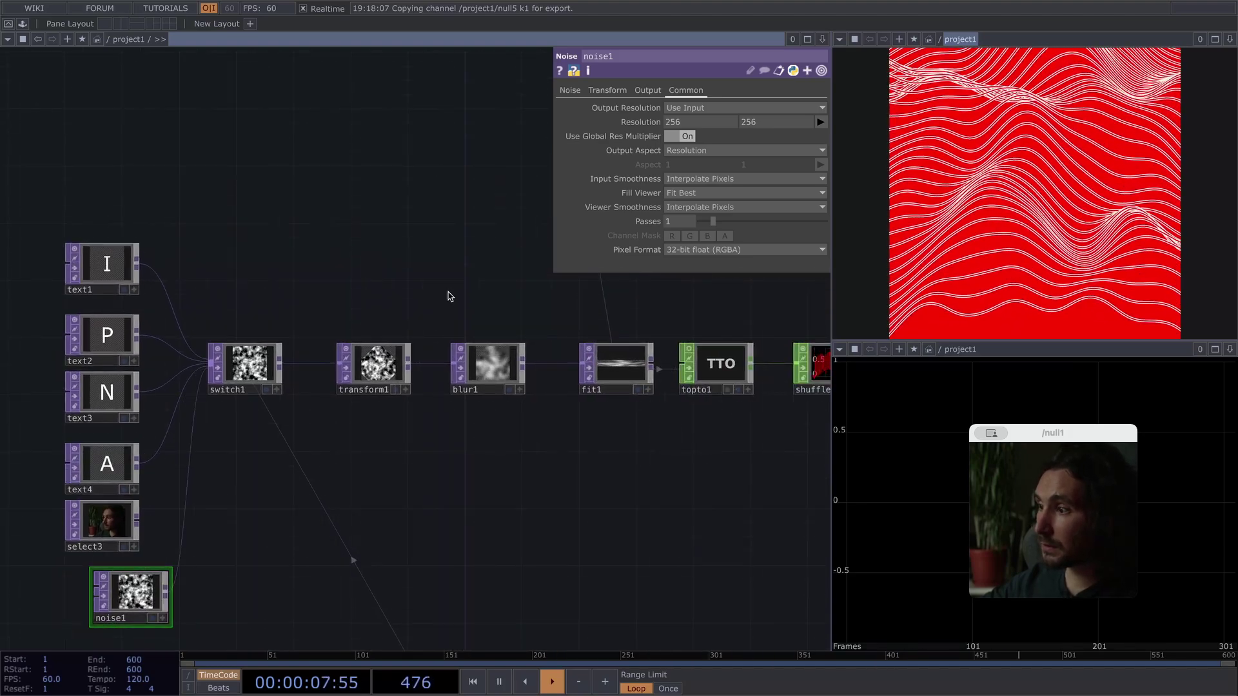
{"action": "left_click", "coordinate": [354, 369]}
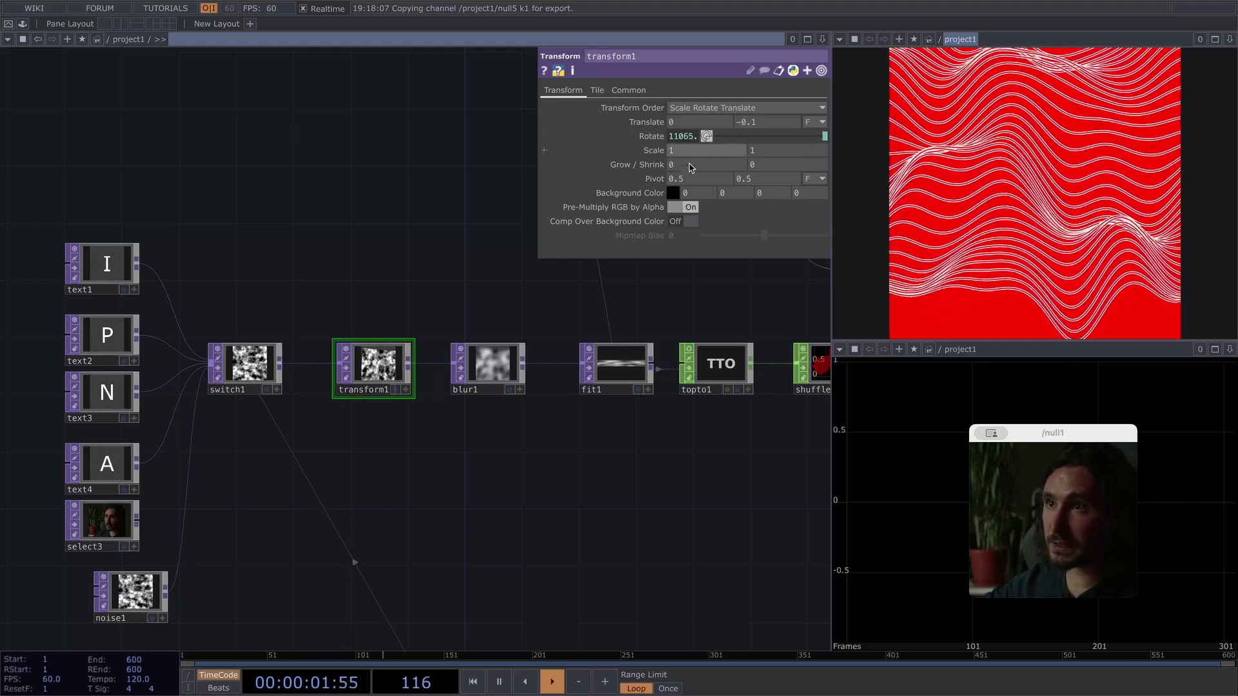
{"action": "middle_click_drag", "start_coordinate": [654, 155], "coordinate": [643, 137]}
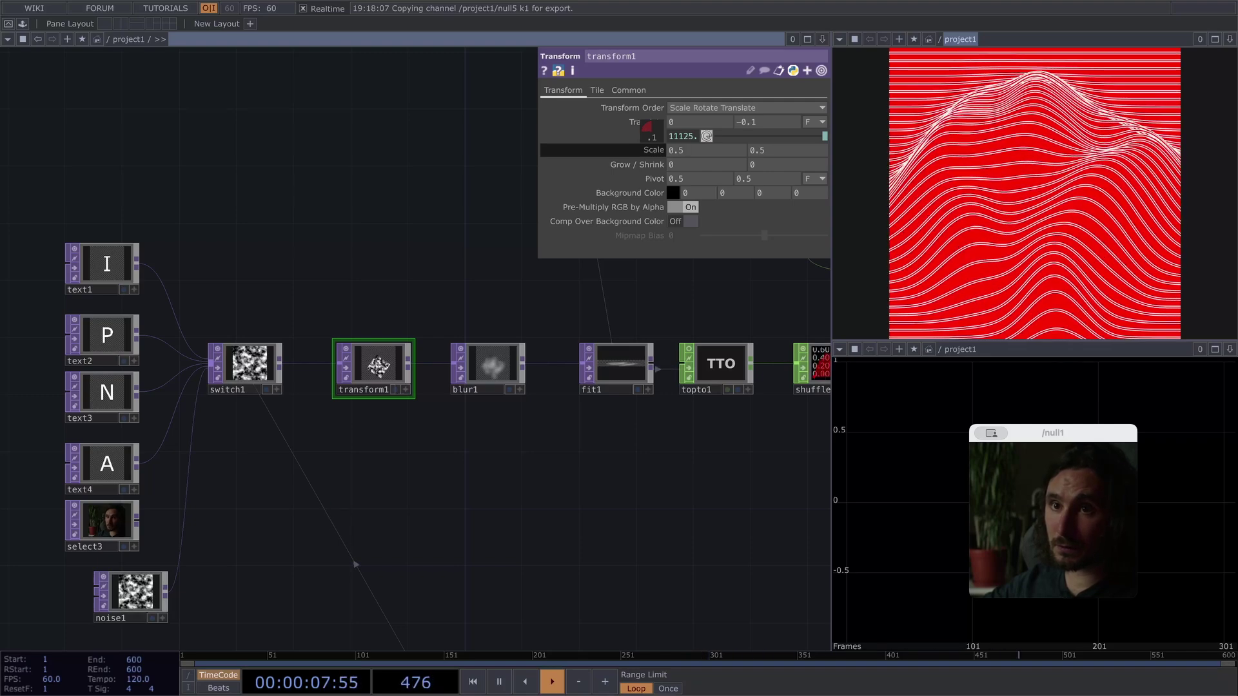
{"action": "left_click", "coordinate": [132, 592]}
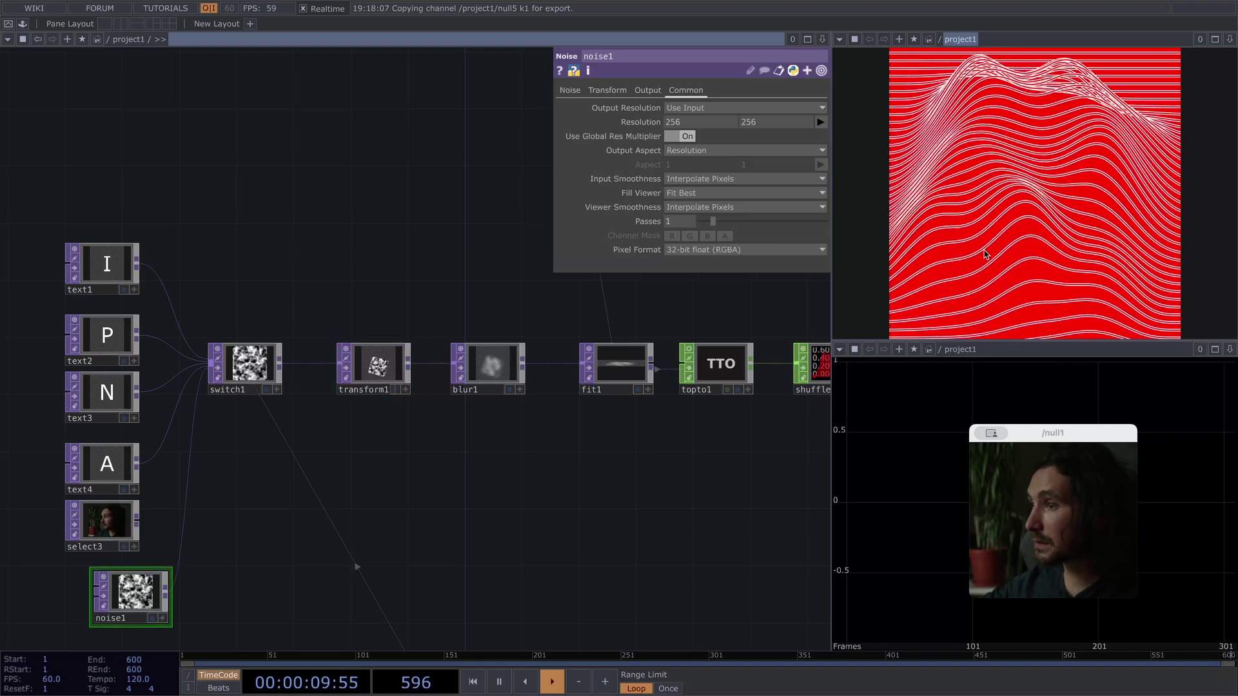
Undo the transform1 scaling, the noise1 wiring and settings, the creation of noise1 and the earlier move of the source nodes.
{"action": "key", "text": "ctrl+z"}
{"action": "key", "text": "ctrl+z"}
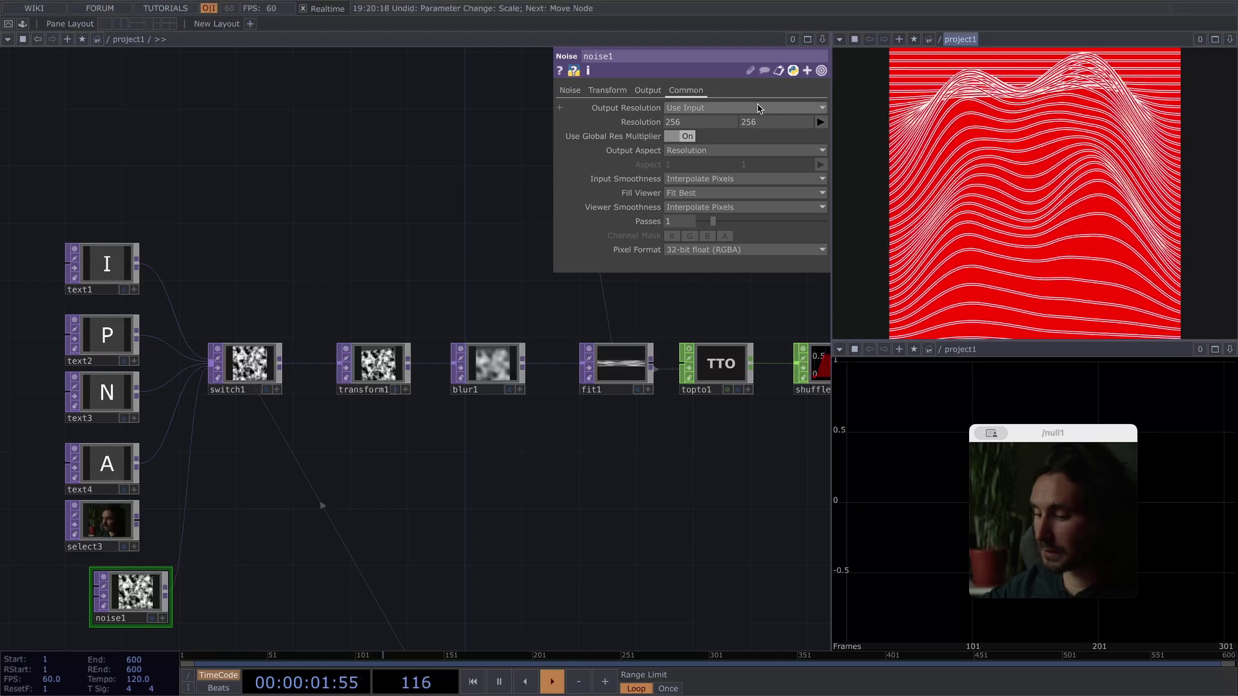
{"action": "key", "text": "ctrl+z"}
{"action": "key", "text": "ctrl+z"}
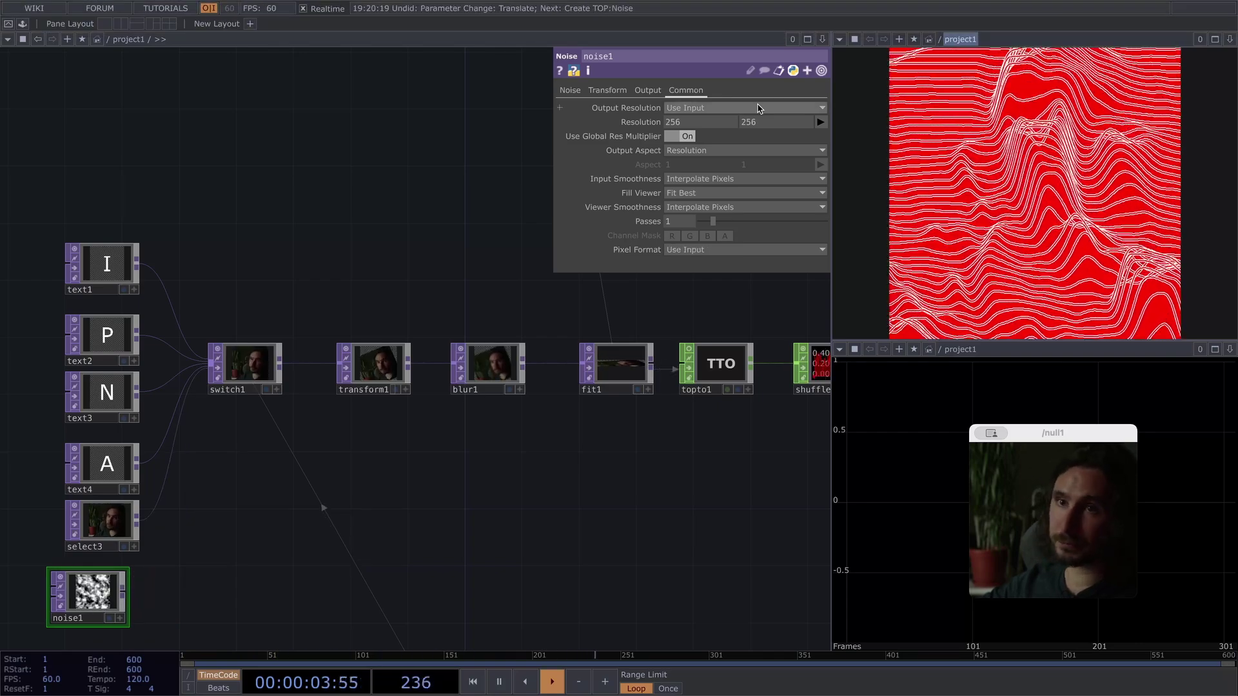
{"action": "key", "text": "ctrl+z"}
{"action": "key", "text": "ctrl+z"}
Set math2's Multiply to 0.16 to soften the line displacement of the letter I.
{"action": "left_click_drag", "start_coordinate": [259, 476], "coordinate": [95, 561]}
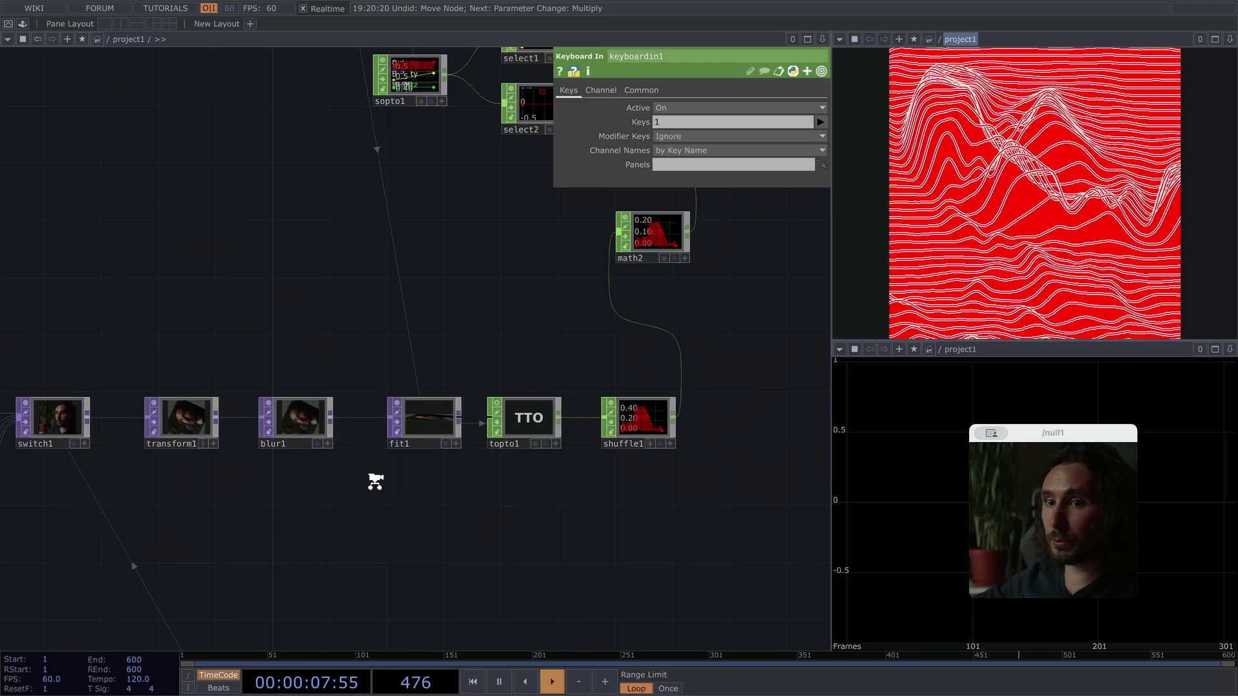
{"action": "scroll", "coordinate": [370, 478], "scroll_direction": "down", "scroll_amount": 3}
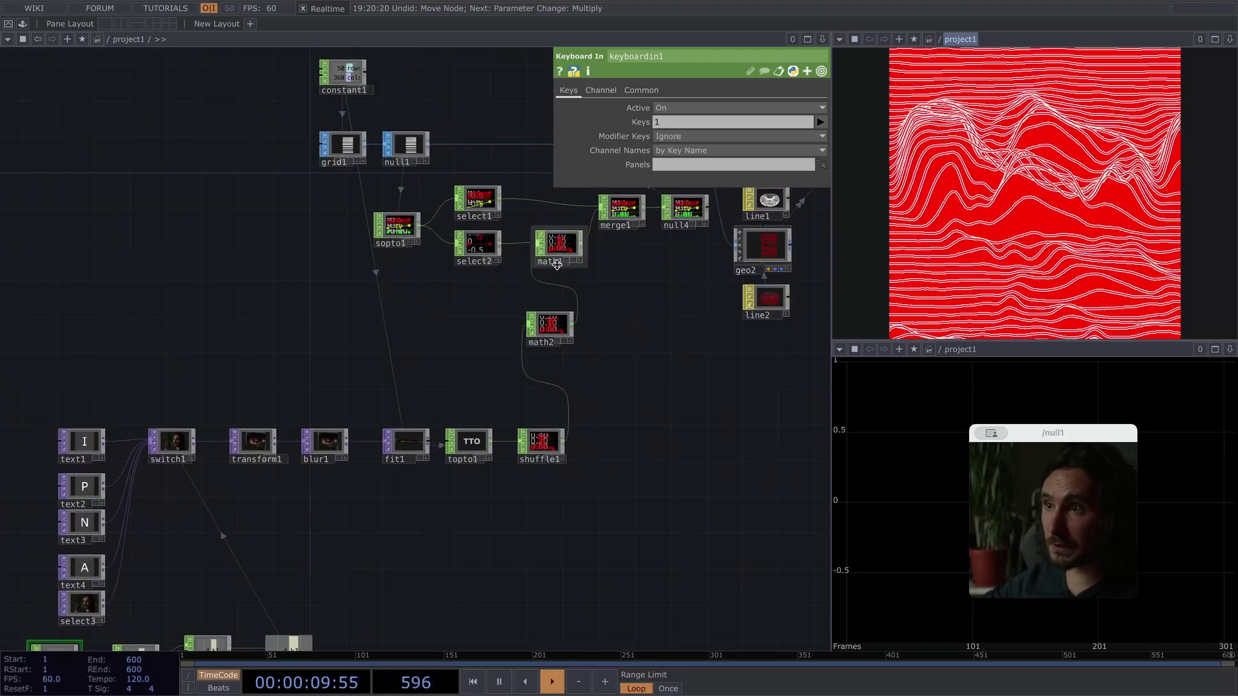
{"action": "left_click", "coordinate": [558, 326]}
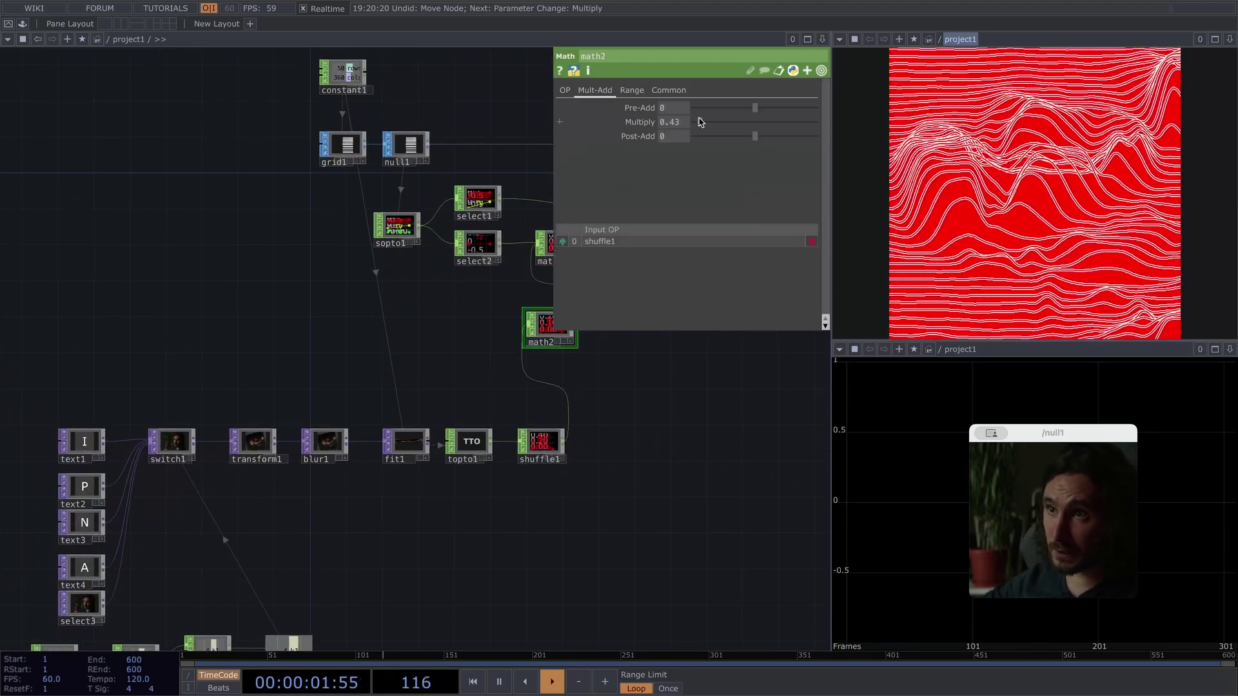
{"action": "left_click_drag", "start_coordinate": [700, 122], "coordinate": [703, 122]}
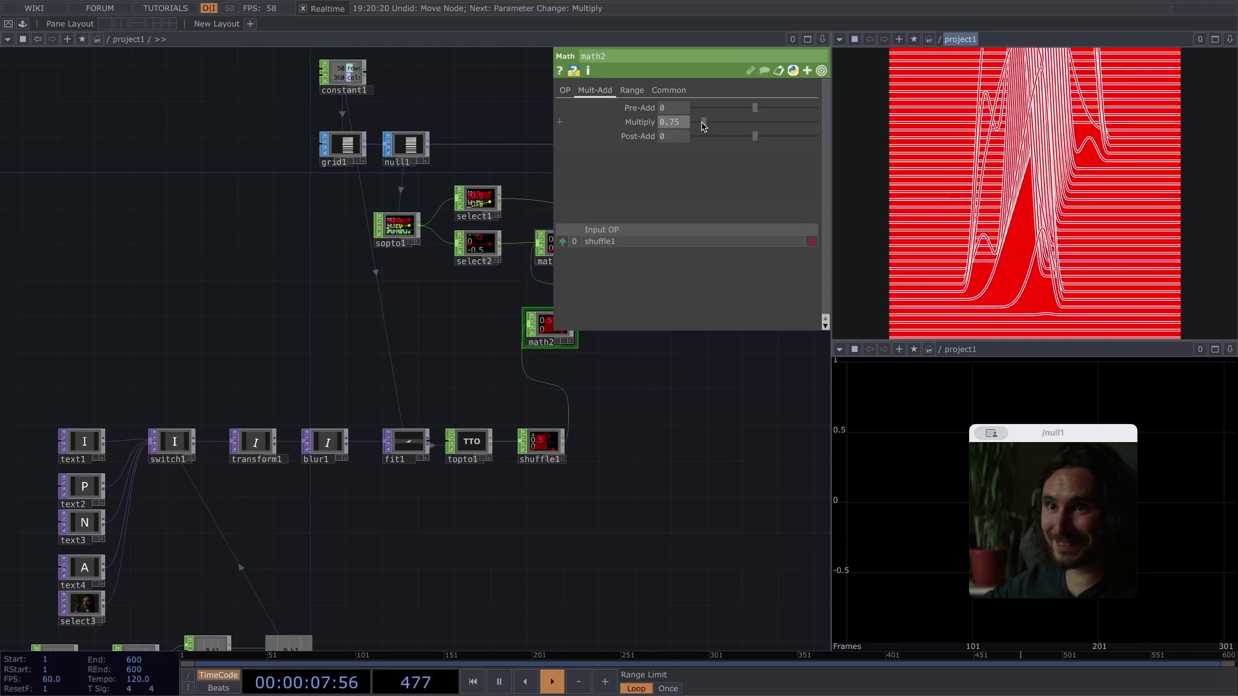
{"action": "left_click_drag", "start_coordinate": [702, 126], "coordinate": [697, 124]}
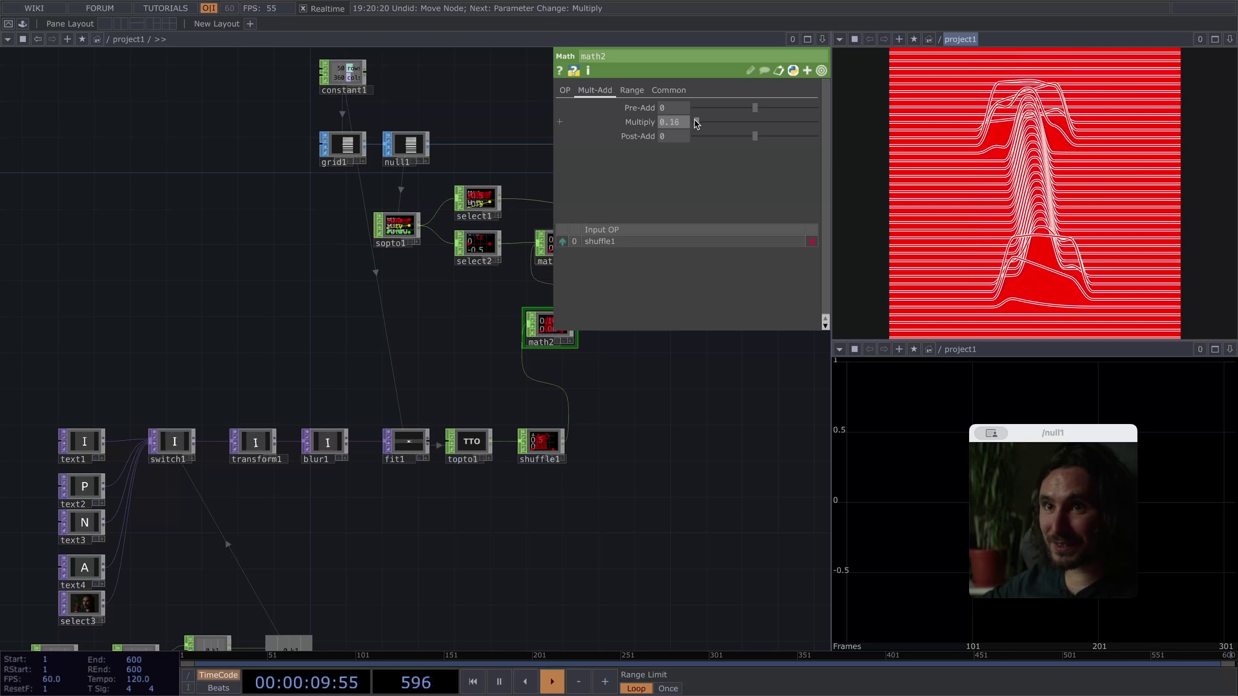
Review switch1's input list and look over the complete node network.
{"action": "left_click", "coordinate": [174, 449]}
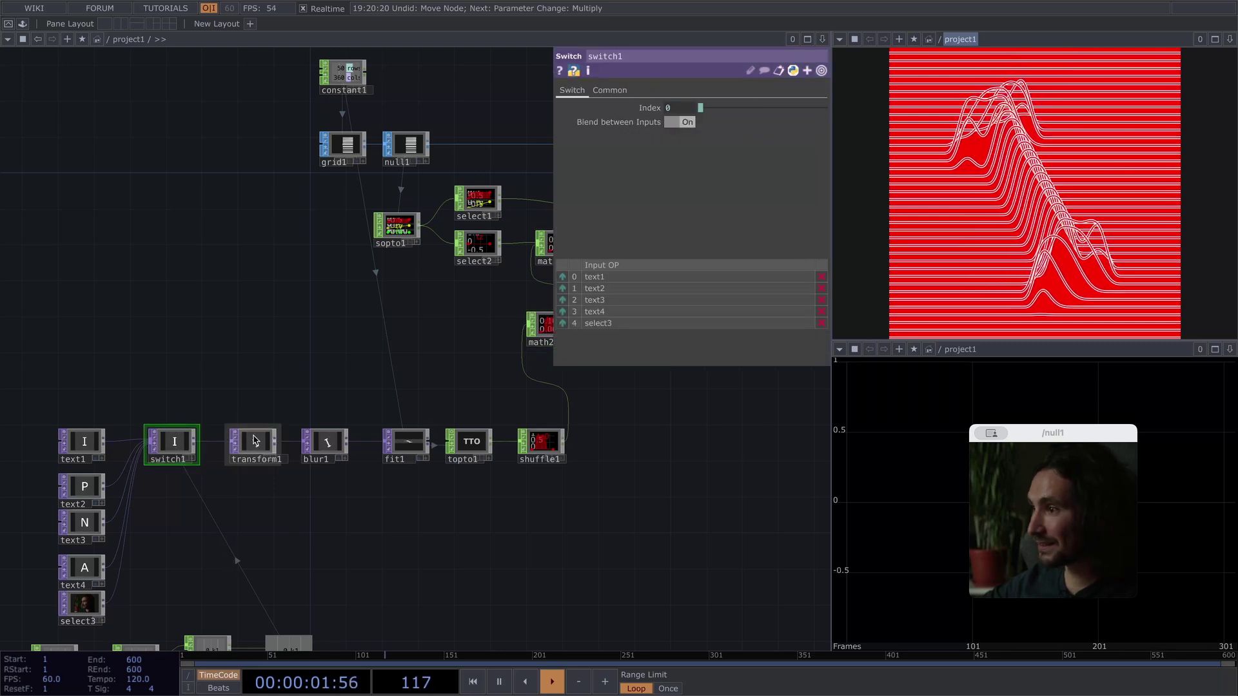
{"action": "left_click_drag", "start_coordinate": [452, 525], "coordinate": [133, 605]}
{"action": "left_click_drag", "start_coordinate": [552, 438], "coordinate": [507, 476]}
{"action": "scroll", "coordinate": [507, 477], "scroll_direction": "down", "scroll_amount": 5}
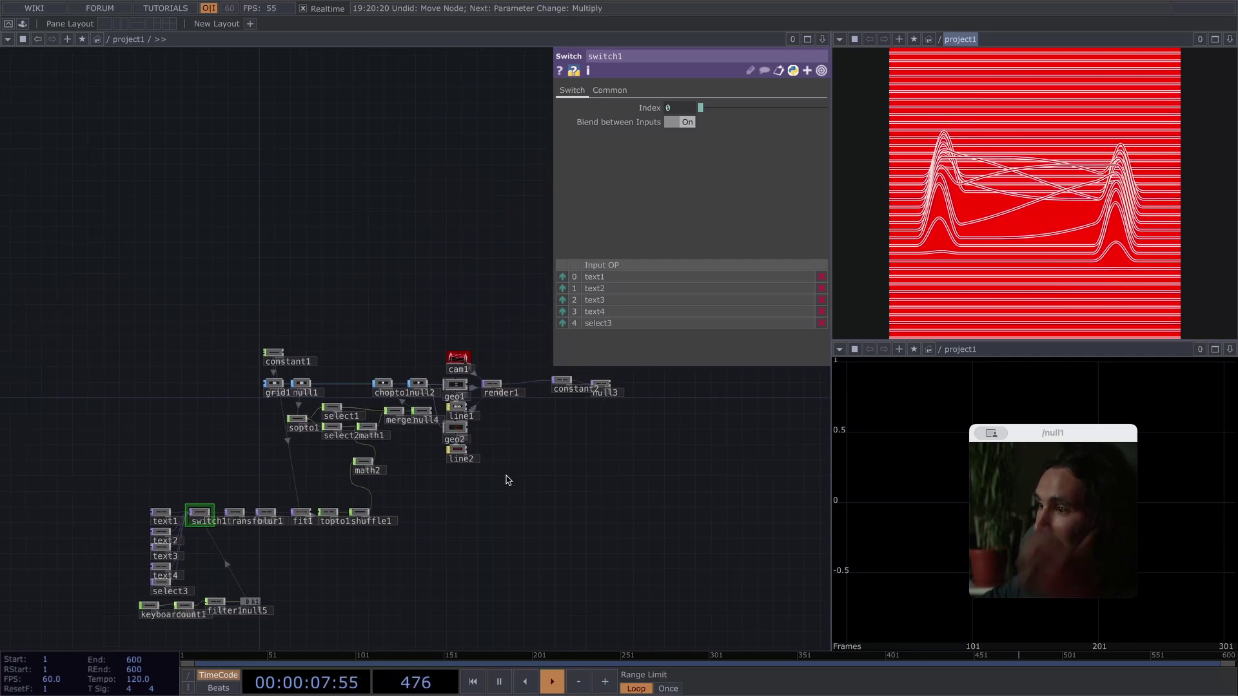